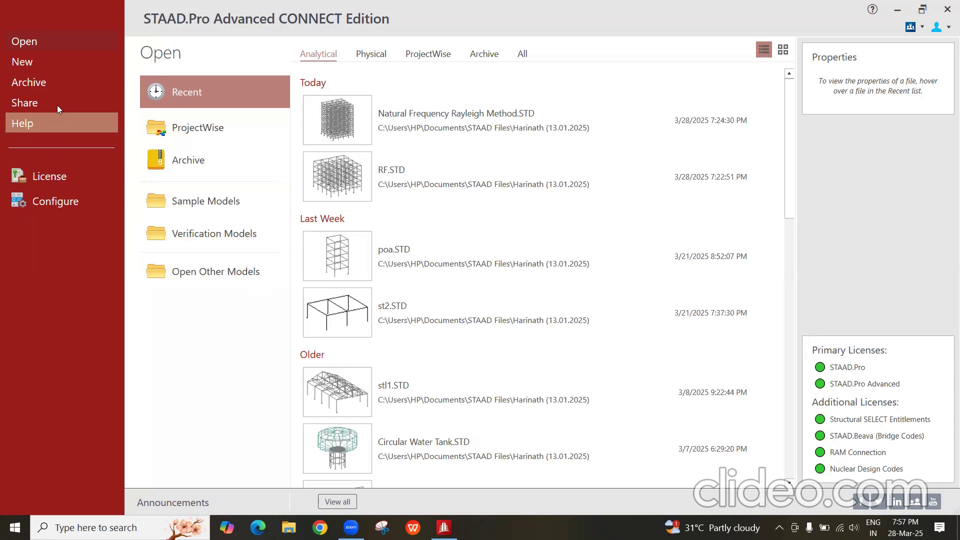
Step: Create a new analytical model in metric units with the file name Str01
left_click(59, 64)
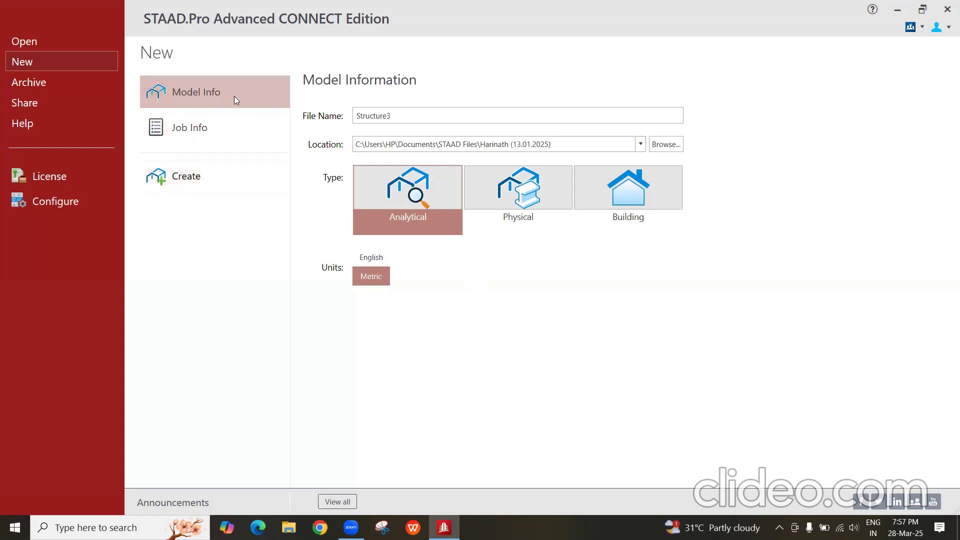
left_click_drag(435, 118, 339, 118)
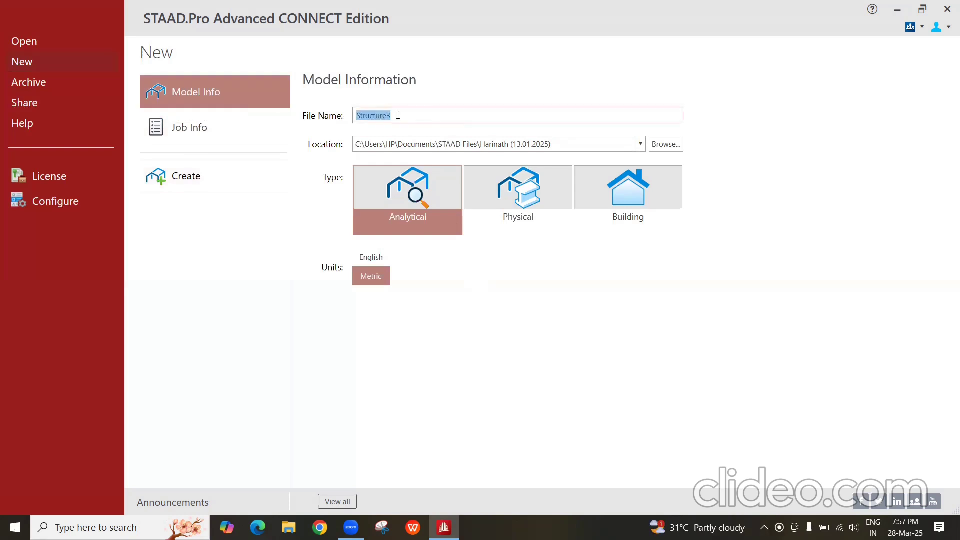
type("str01")
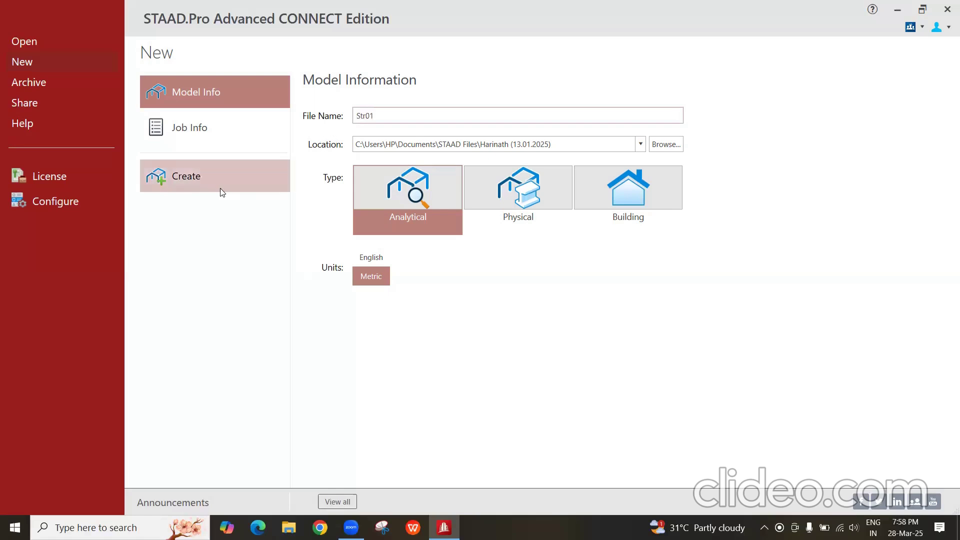
left_click(196, 186)
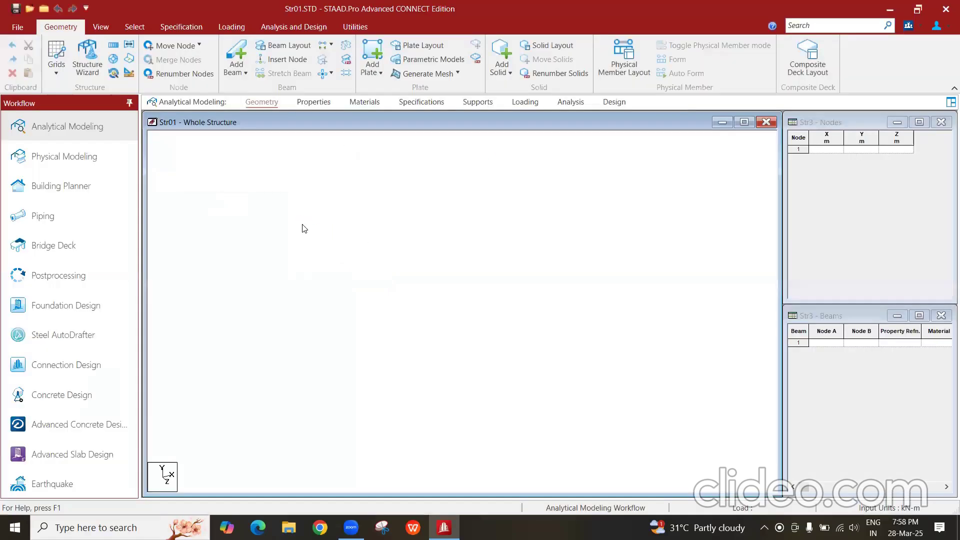
Step: Start a Bay Frame from the Frame Models prototypes in the Structure Wizard
left_click(94, 59)
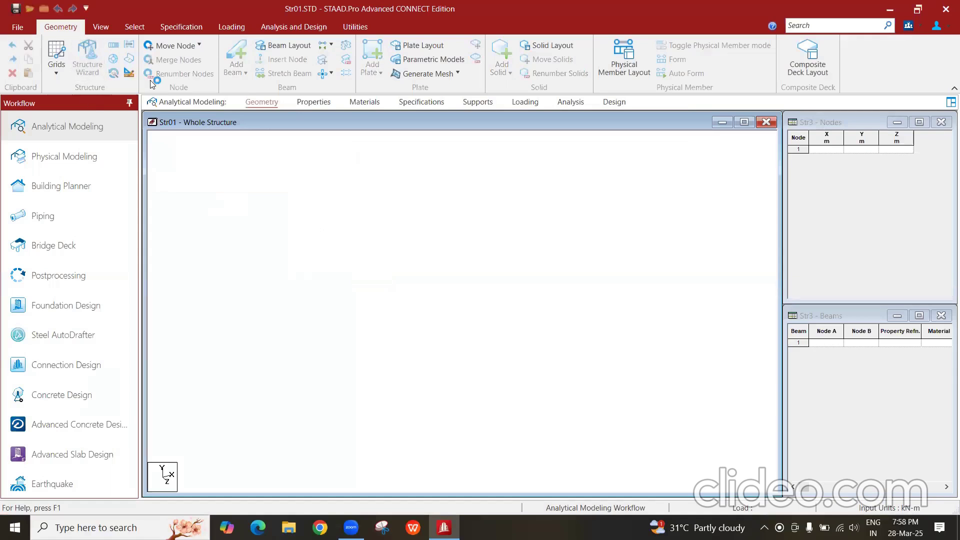
left_click(159, 151)
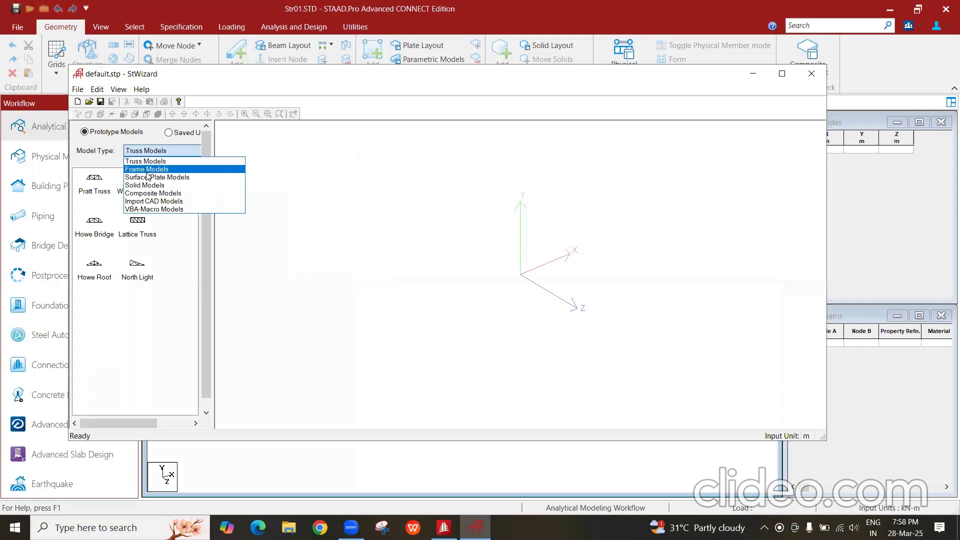
left_click(157, 168)
left_click_drag(95, 189, 460, 200)
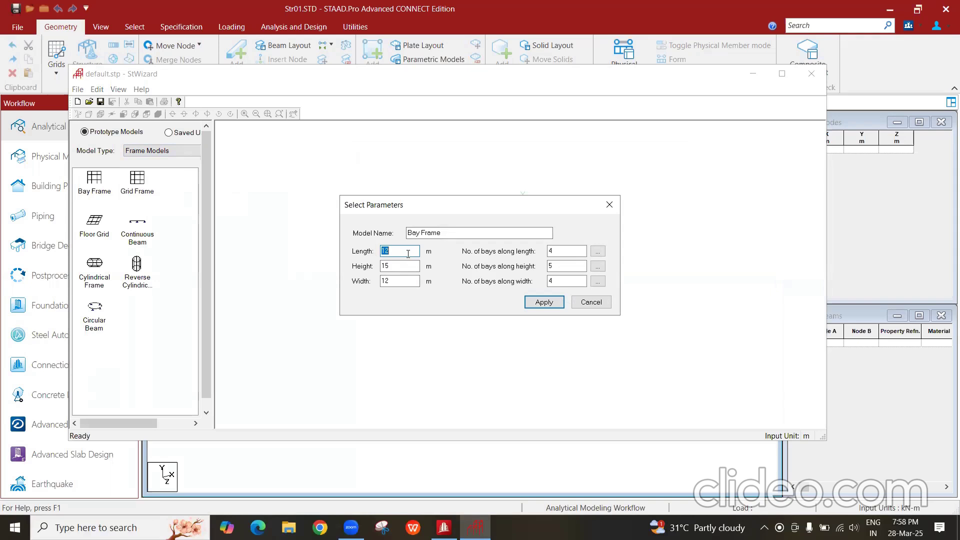
Step: Generate the bay frame with length 4 m, height 18 m, width 4 m and 1, 6 and 1 bays along length, height and width
type("4")
key("Tab")
key("Tab")
type("4")
double_click(406, 262)
type("18")
double_click(555, 251)
type("1")
double_click(562, 263)
type("6")
key("Tab")
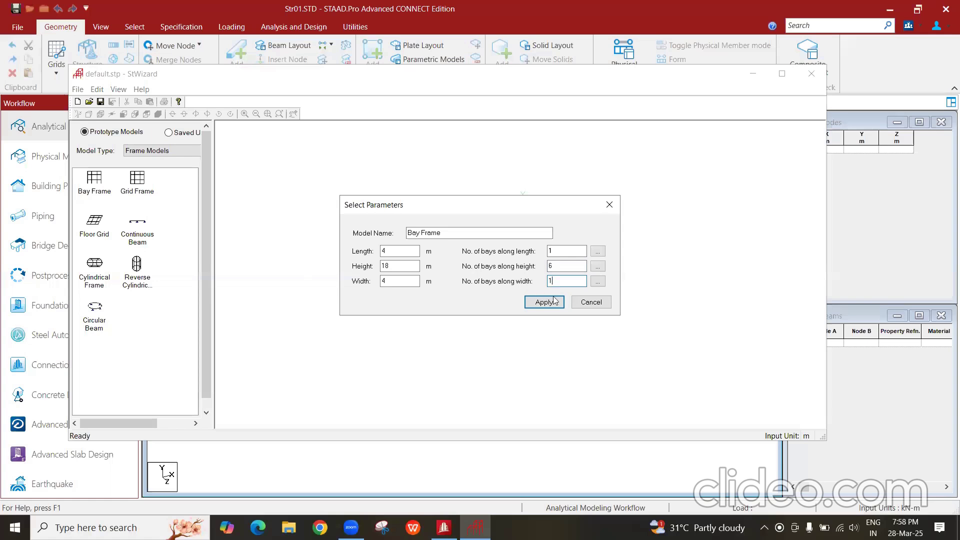
left_click(546, 303)
Step: Transfer the generated frame into the structure model with X, Y and Z offsets of 0 m
left_click_drag(565, 217, 580, 205)
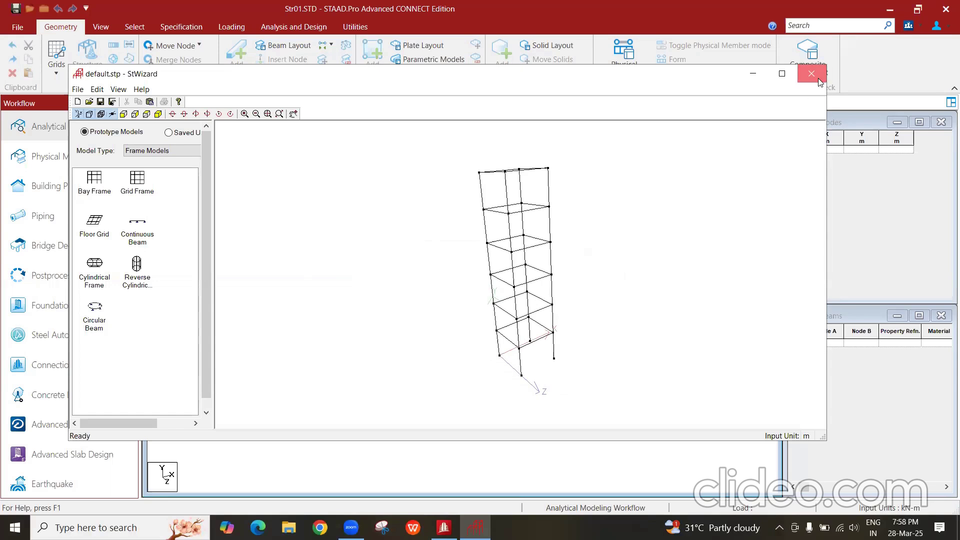
left_click(819, 80)
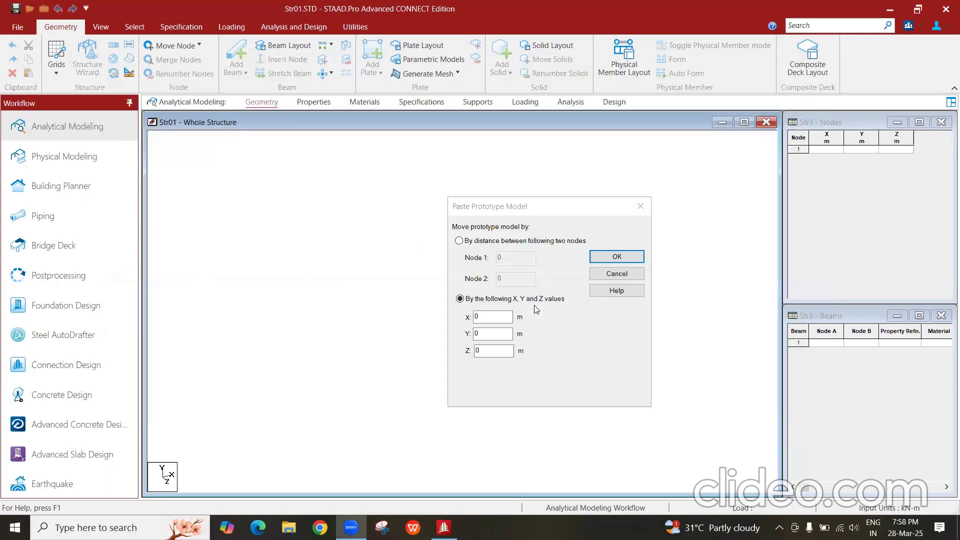
left_click(625, 256)
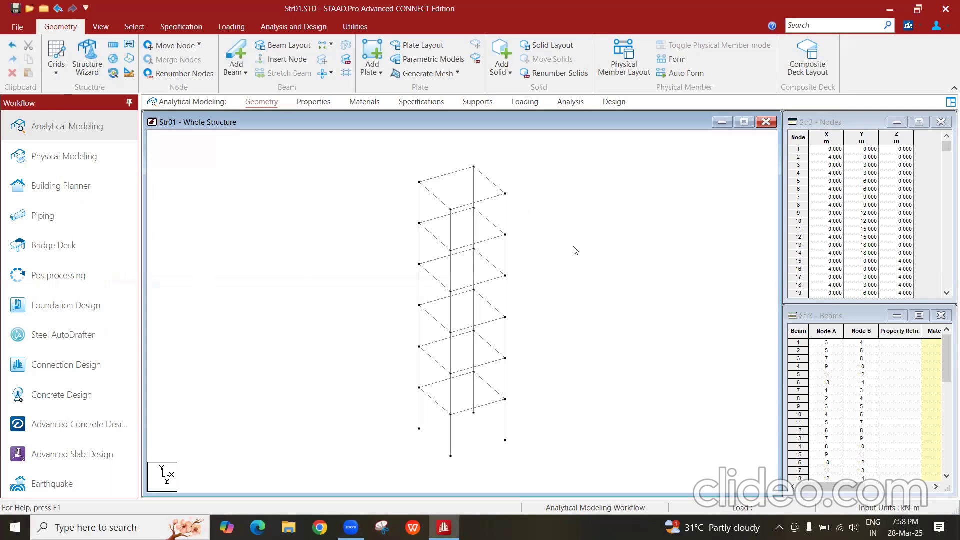
Step: Create a fixed support definition for the structure
left_click(478, 102)
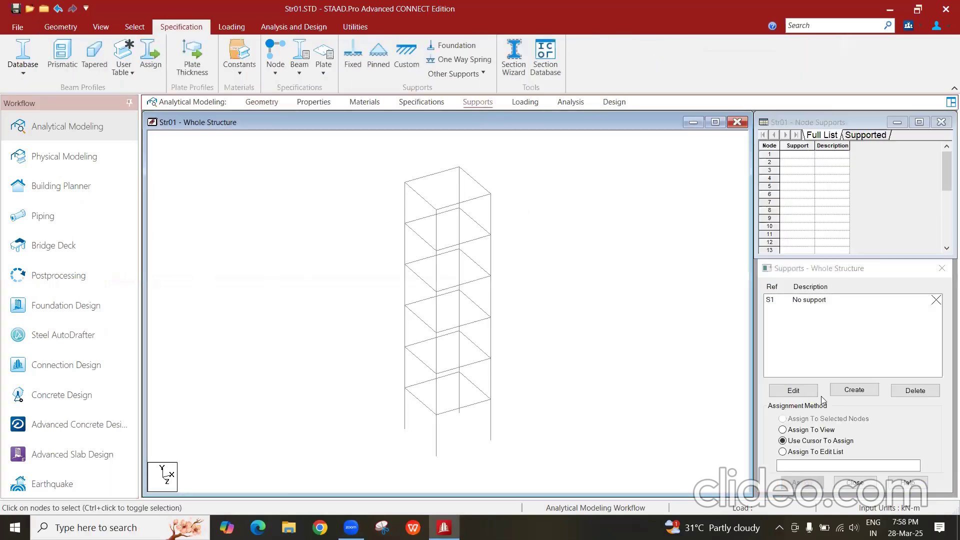
left_click(853, 390)
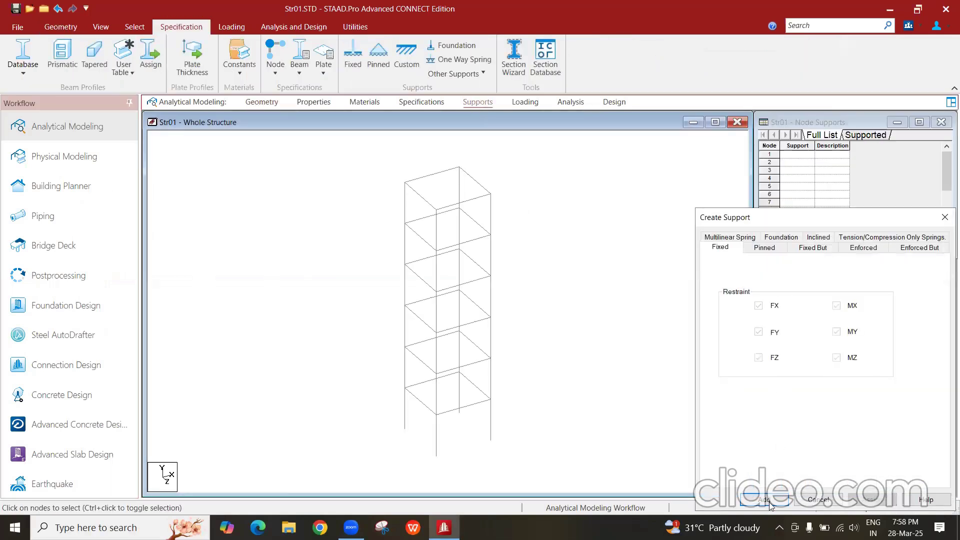
left_click(769, 502)
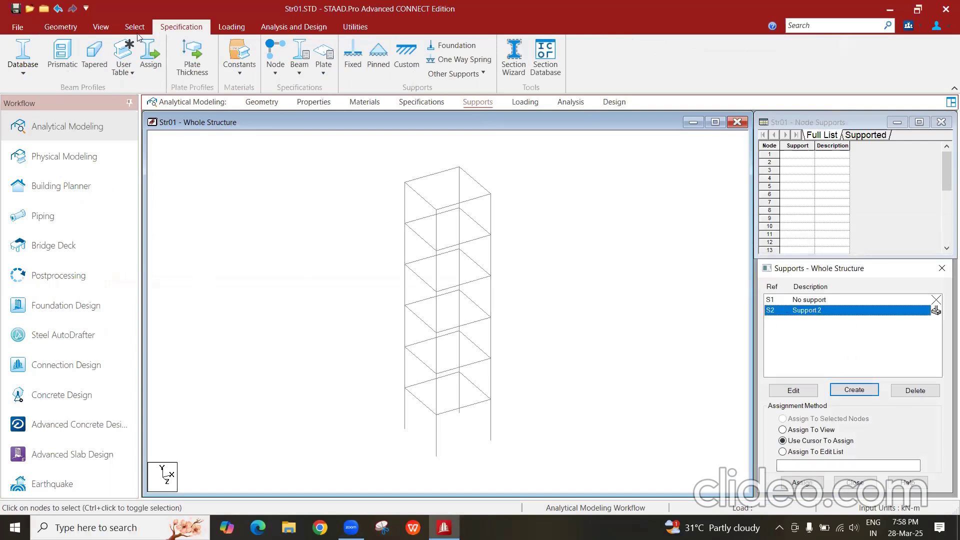
Step: Assign the fixed support to the four column base nodes using a front view, and return to the isometric view
left_click(101, 27)
left_click(259, 60)
left_click_drag(516, 436, 341, 470)
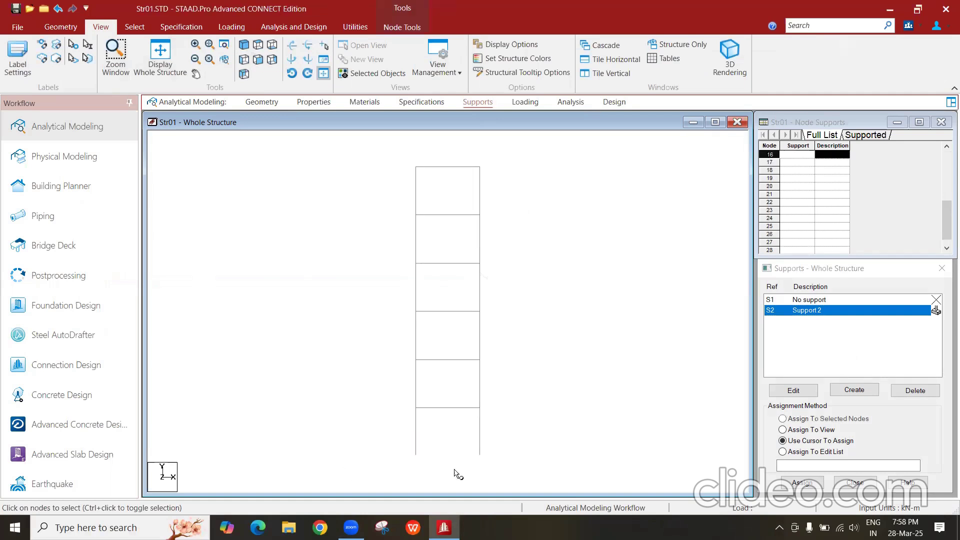
left_click(806, 483)
left_click(864, 415)
left_click(344, 235)
left_click(244, 45)
Step: Define a rectangular concrete section with YD 0.3 m and ZD 0.3 m
left_click(314, 102)
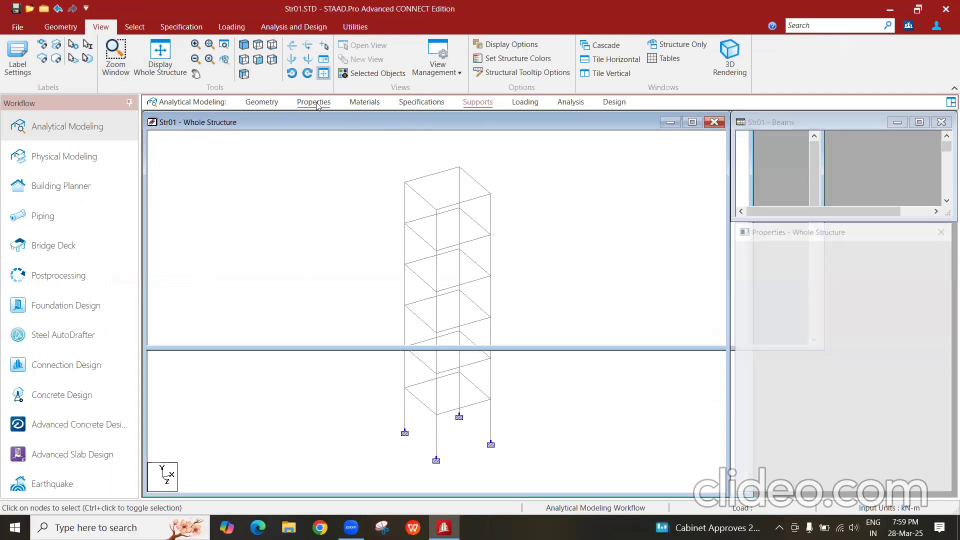
left_click(892, 385)
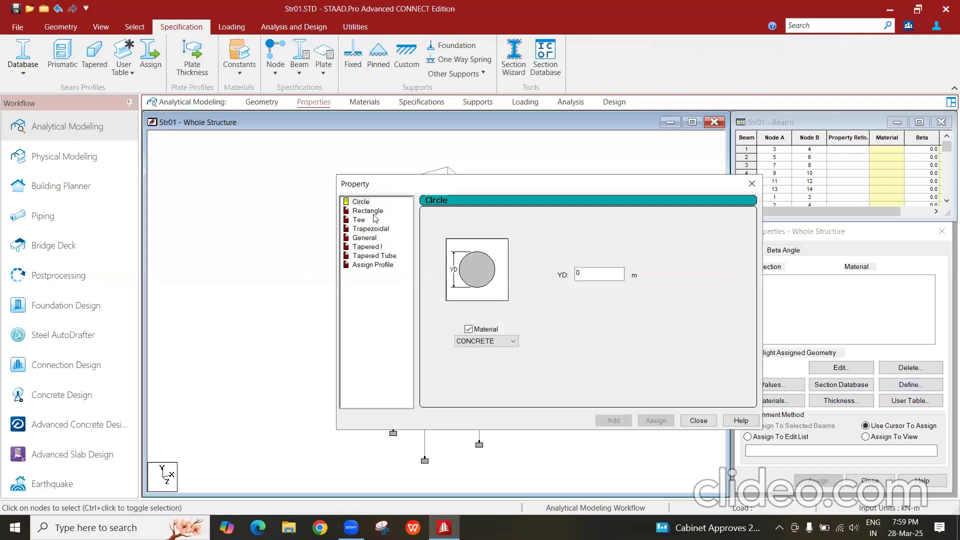
left_click(372, 212)
left_click(609, 269)
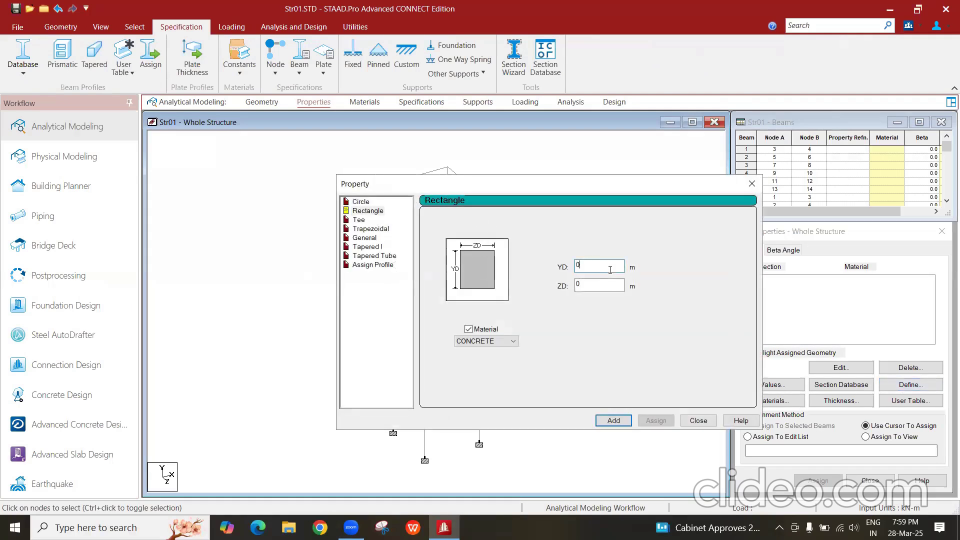
left_click(611, 284)
type(".4")
left_click(614, 420)
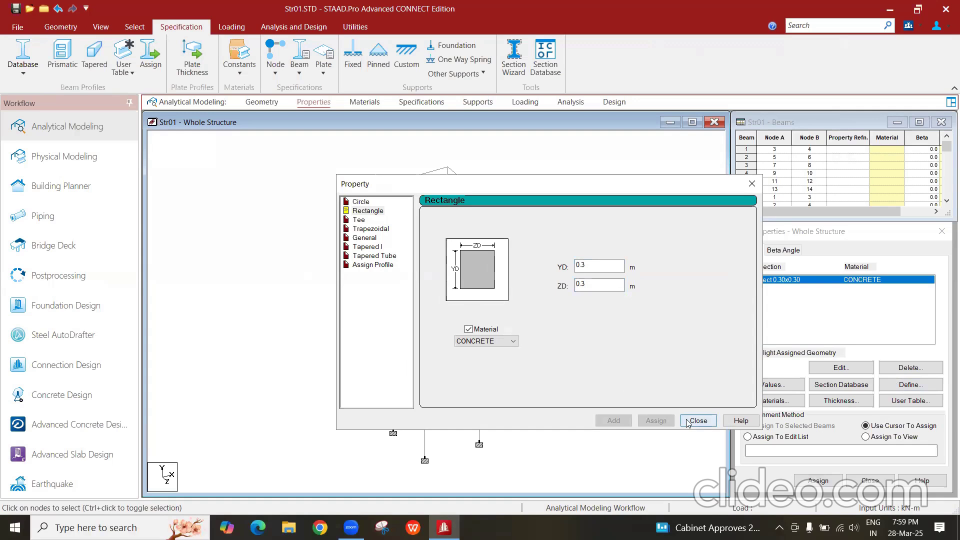
left_click(684, 423)
Step: Assign the 0.30x0.30 rectangular section to all members in the view and clear the selection
left_click(866, 437)
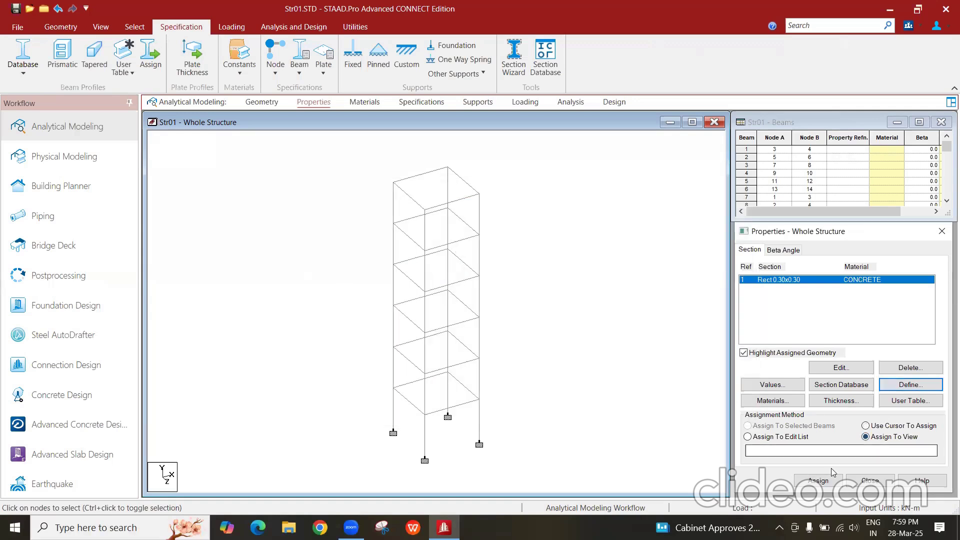
left_click(818, 481)
left_click(865, 393)
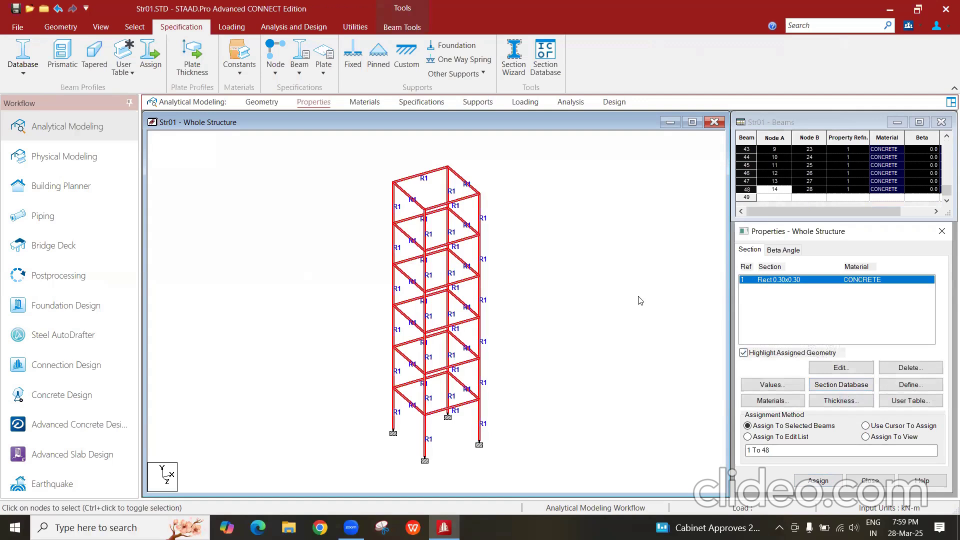
left_click(570, 246)
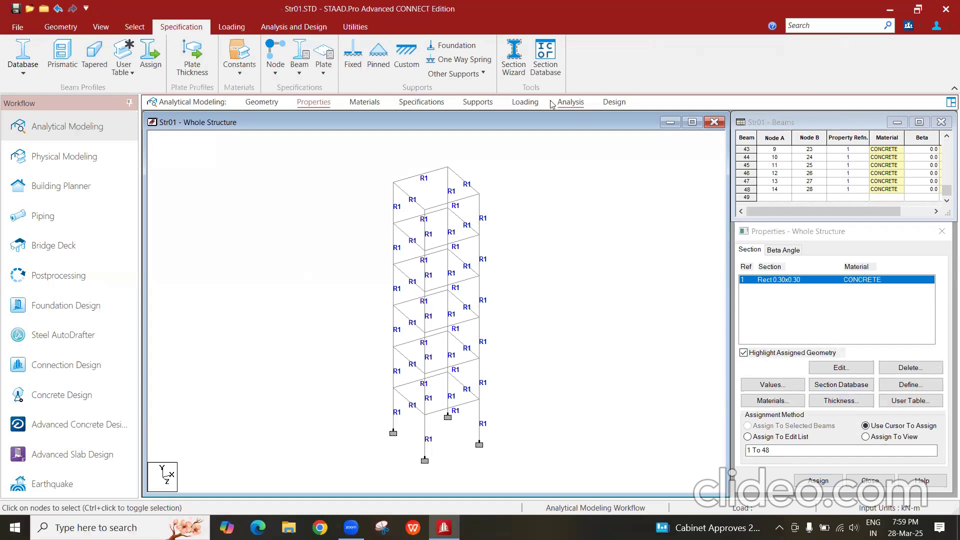
Step: Begin a new primary load case and keep its loading type as Seismic
left_click(524, 102)
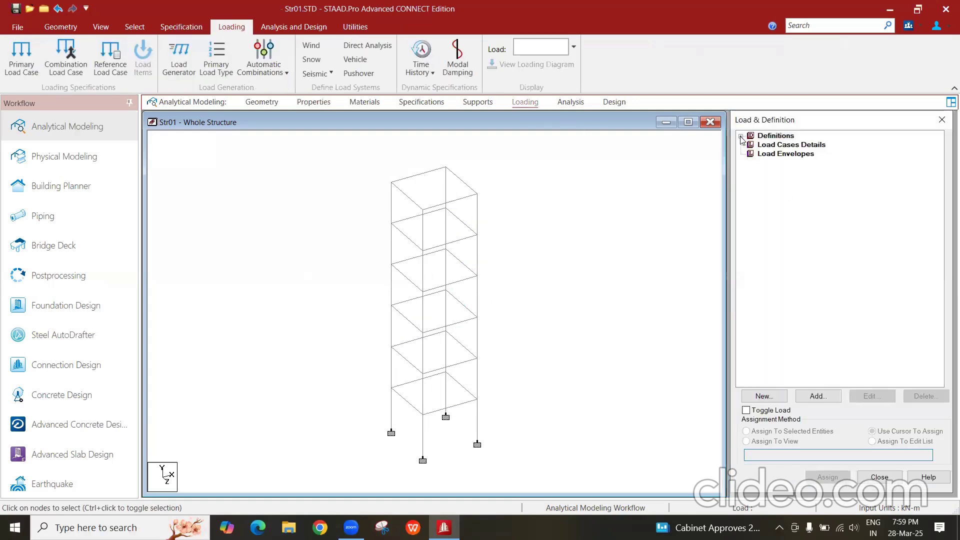
left_click(779, 147)
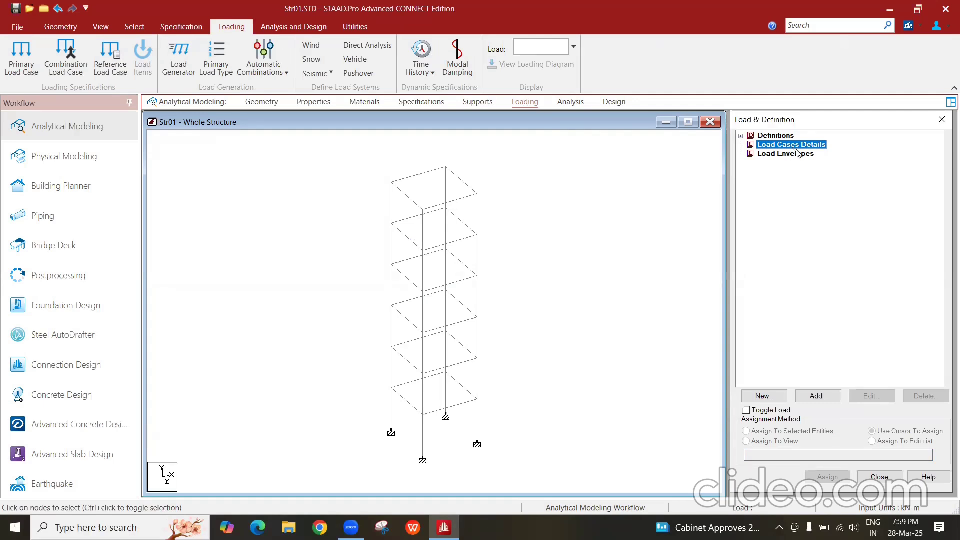
left_click(821, 396)
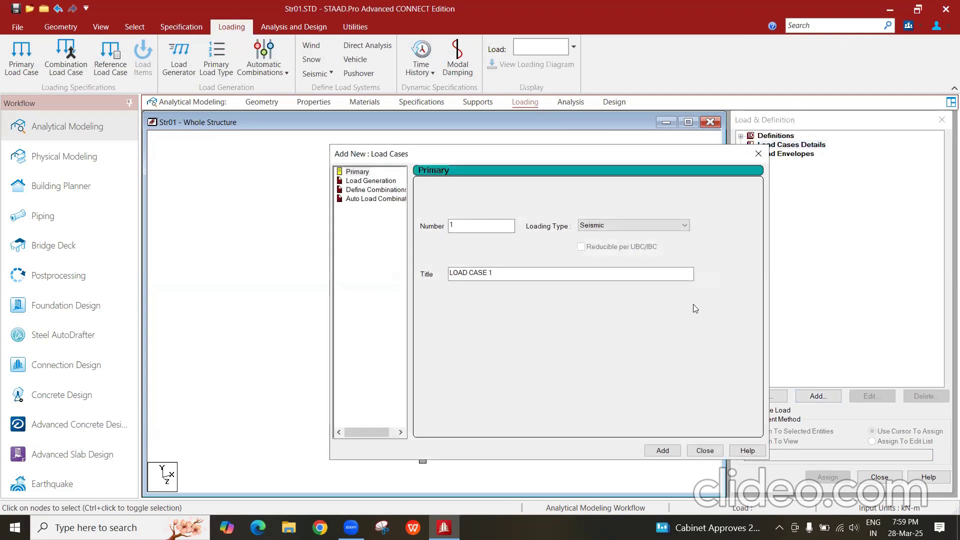
left_click(609, 225)
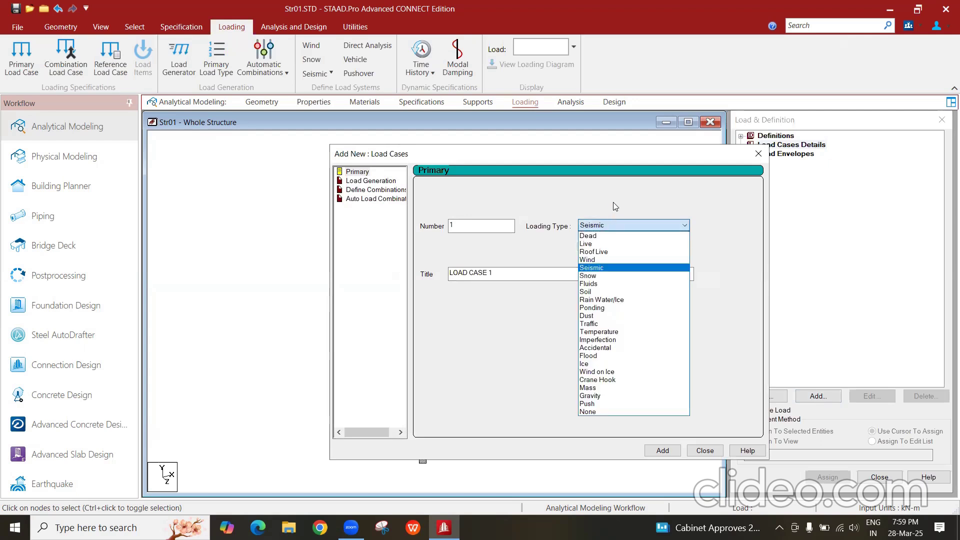
left_click(613, 202)
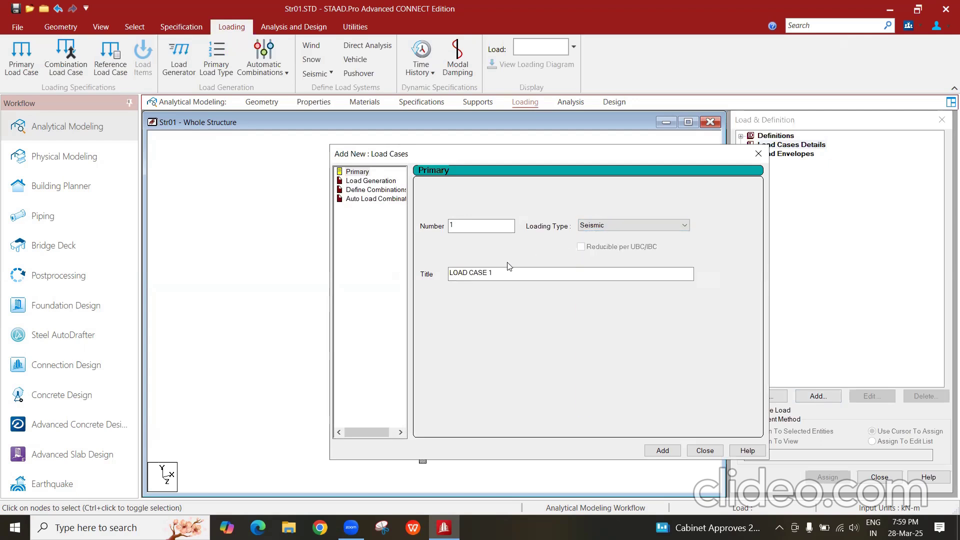
left_click(602, 231)
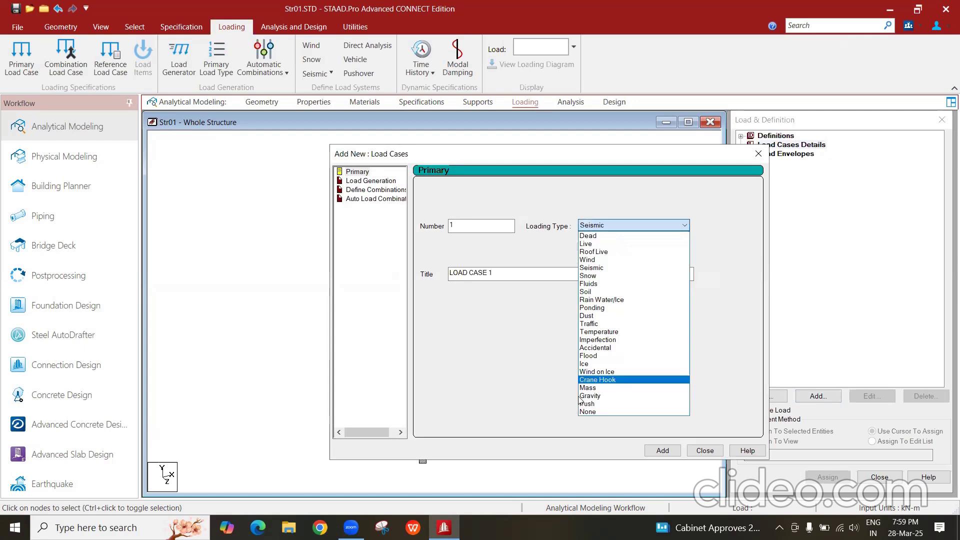
left_click(564, 246)
Step: Add seismic load case 1 titled LOAD CASE X and seismic load case 2 titled LOAD CASE Z
left_click_drag(544, 274, 453, 262)
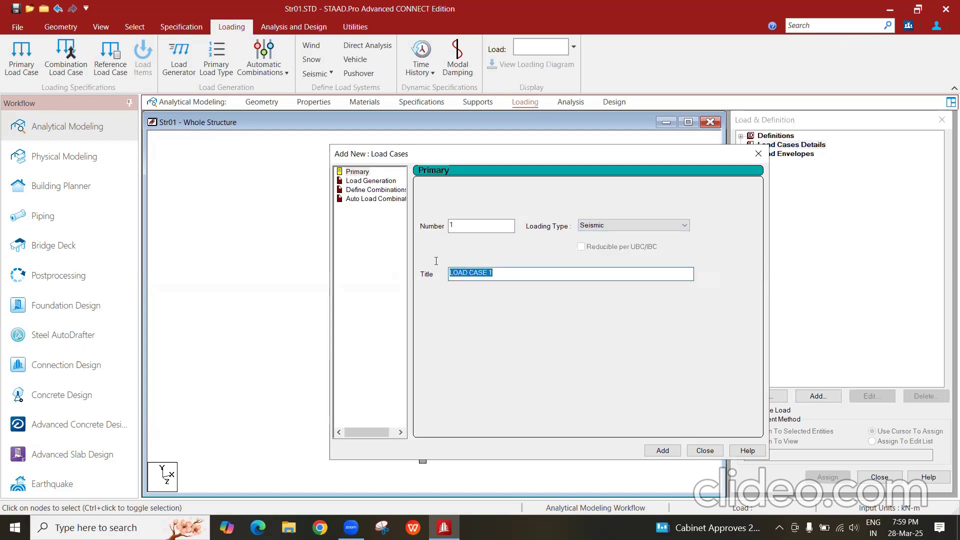
left_click(545, 272)
left_click(662, 451)
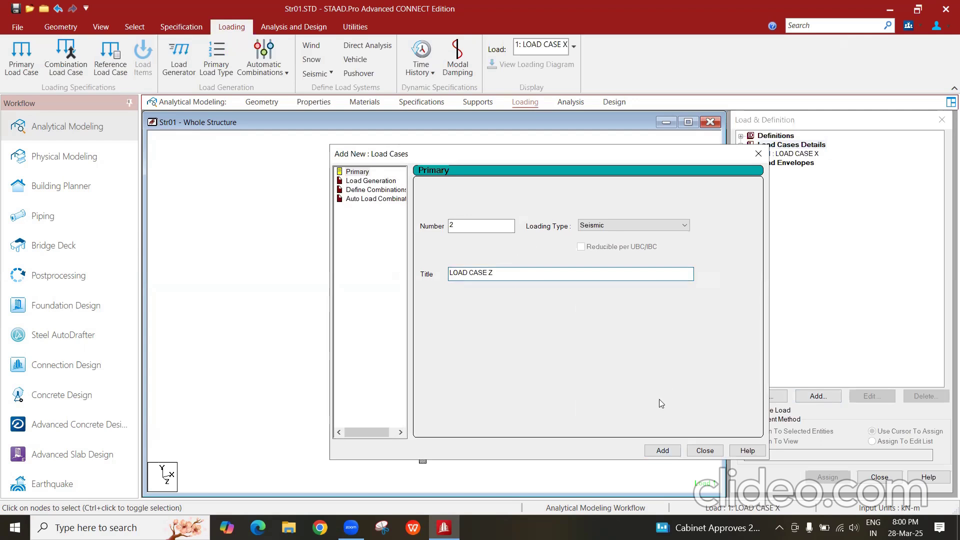
left_click(661, 450)
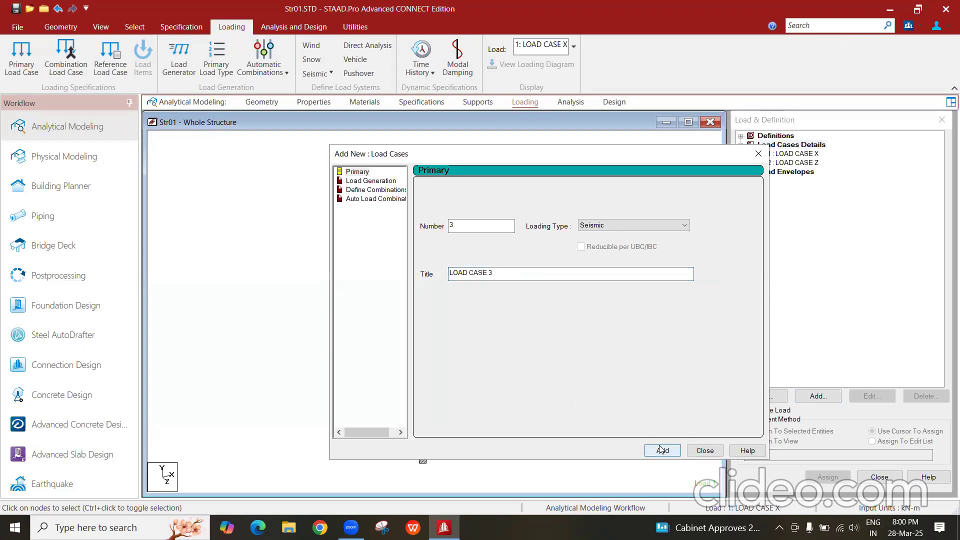
left_click(715, 451)
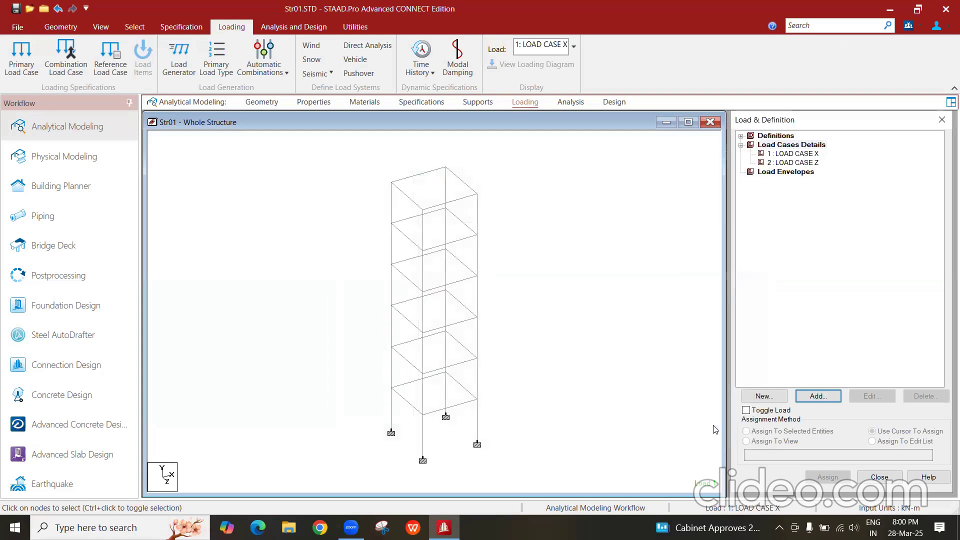
Step: Add a selfweight load in the X direction with factor 1 to LOAD CASE X
left_click(793, 153)
left_click(818, 396)
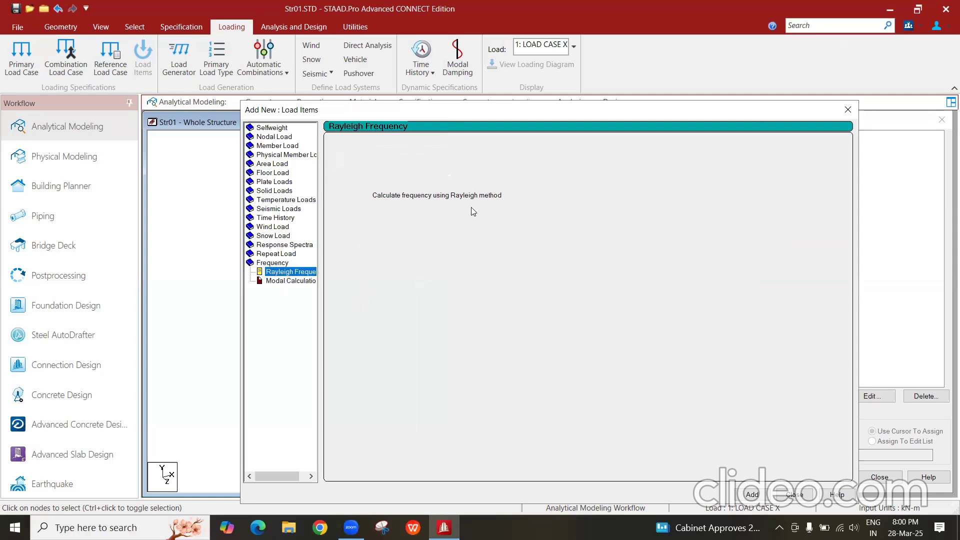
left_click(291, 282)
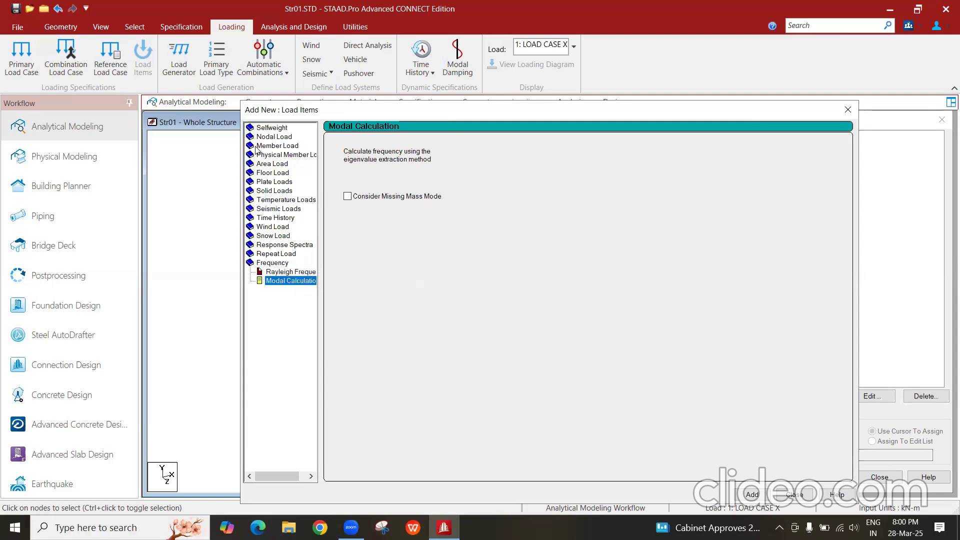
left_click(278, 128)
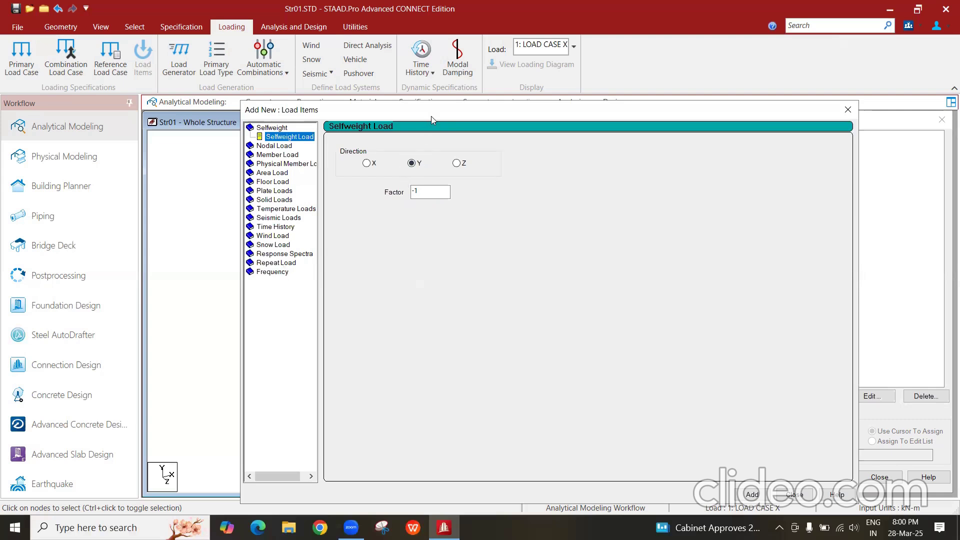
left_click_drag(431, 116, 373, 80)
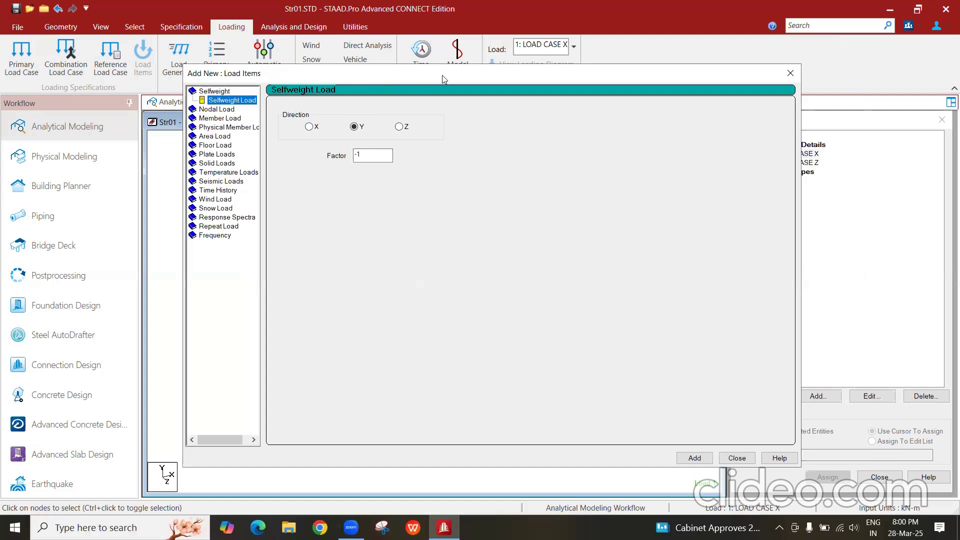
left_click_drag(450, 75, 408, 77)
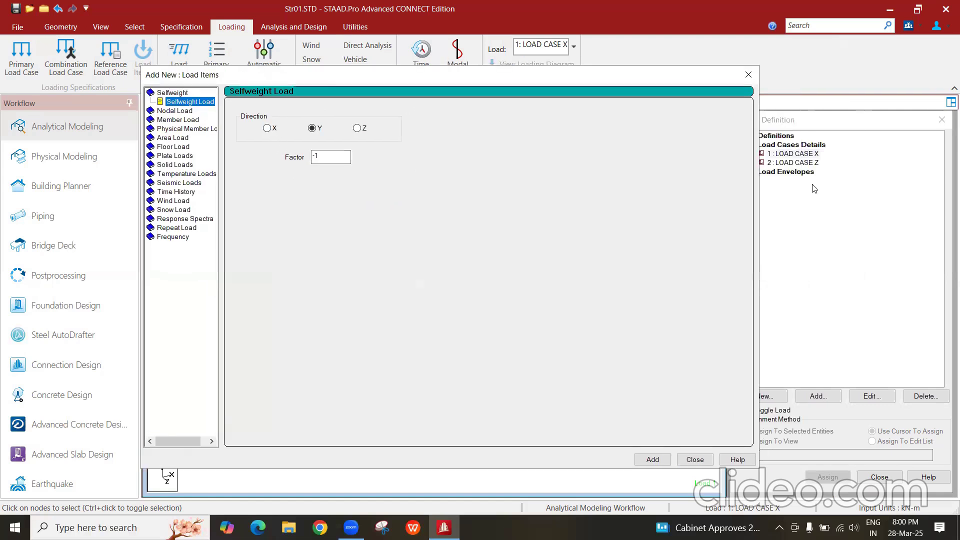
left_click(267, 128)
double_click(320, 157)
type("1")
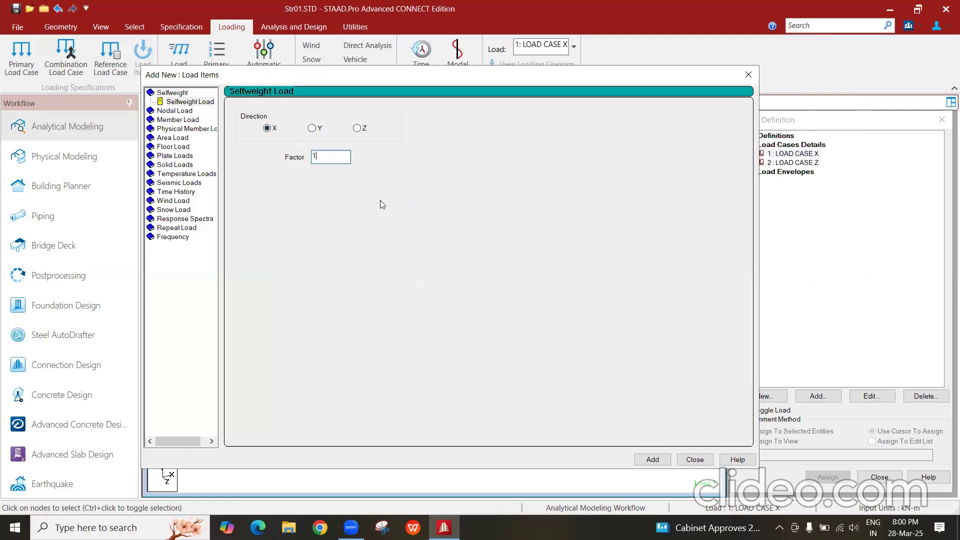
left_click(651, 458)
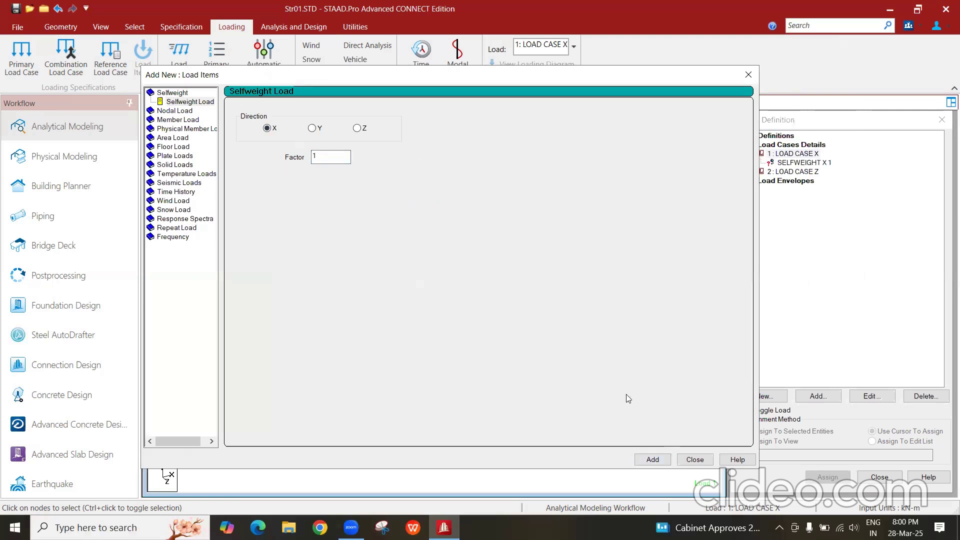
Step: Add a uniform member force of 10 kN/m in the GX direction to LOAD CASE X
left_click(178, 120)
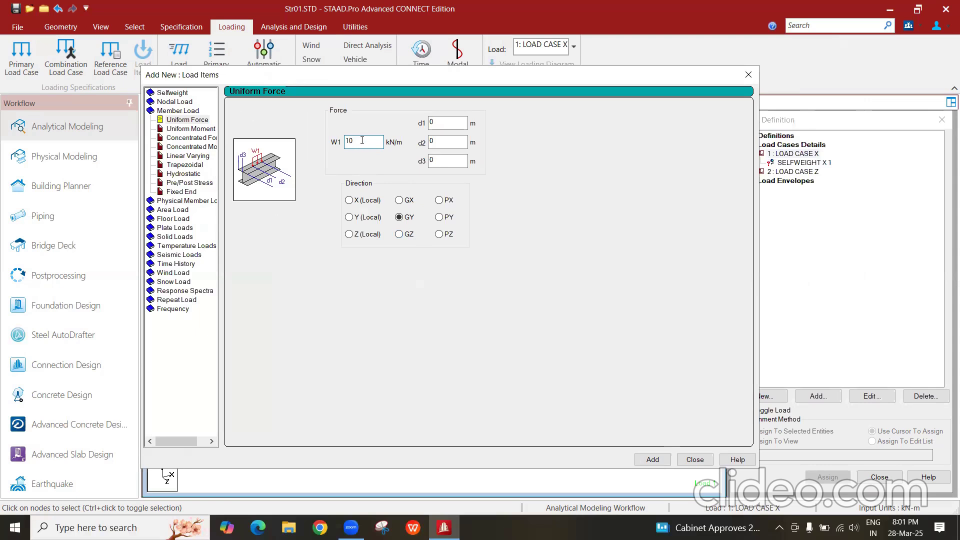
left_click(400, 200)
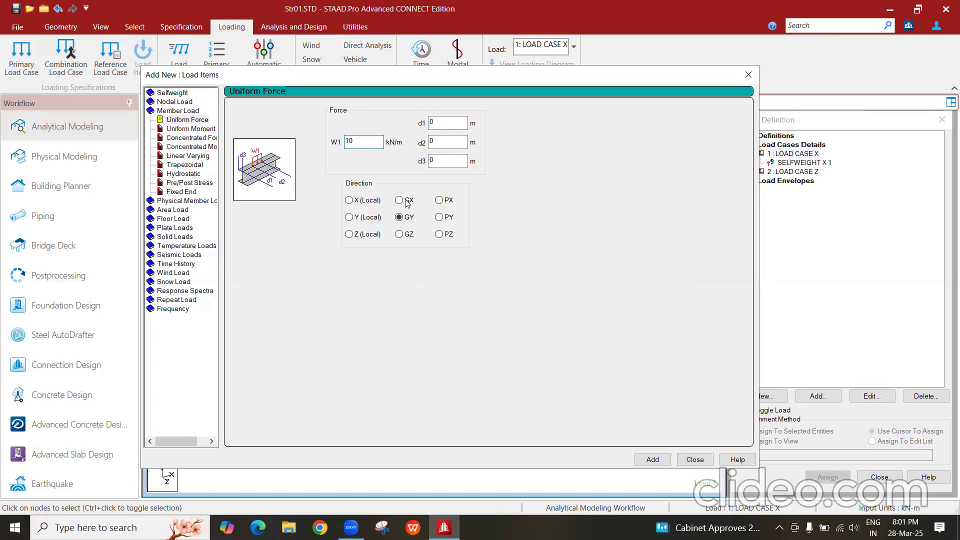
left_click(653, 461)
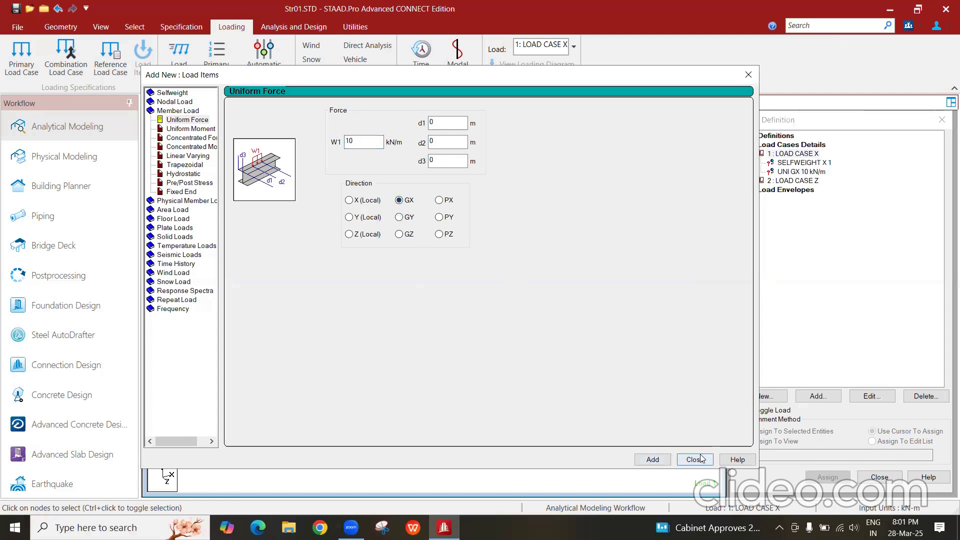
Step: Add a 3 kN/m2 floor load in Global X over the Y range 0 to 18 m to LOAD CASE X
left_click(173, 218)
double_click(306, 169)
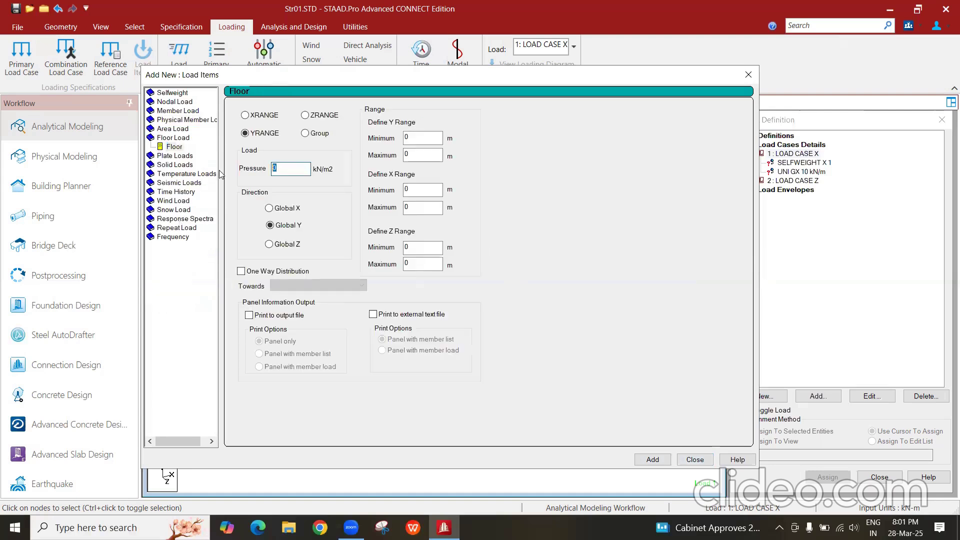
left_click(292, 212)
left_click_drag(449, 80, 486, 52)
left_click(446, 126)
double_click(446, 126)
type("18")
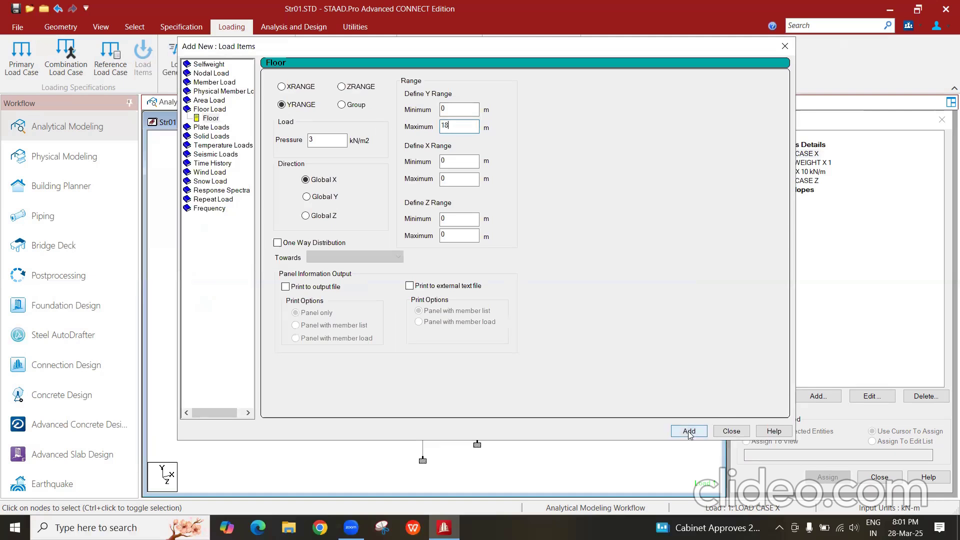
left_click(693, 432)
left_click(731, 431)
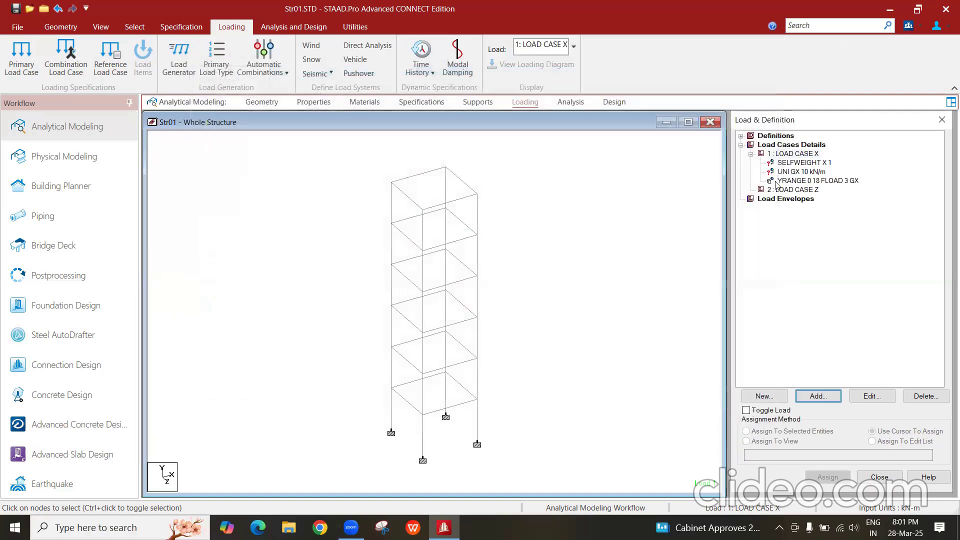
Step: Assign the X selfweight and the 10 kN/m GX uniform force to all members in the view
left_click(793, 164)
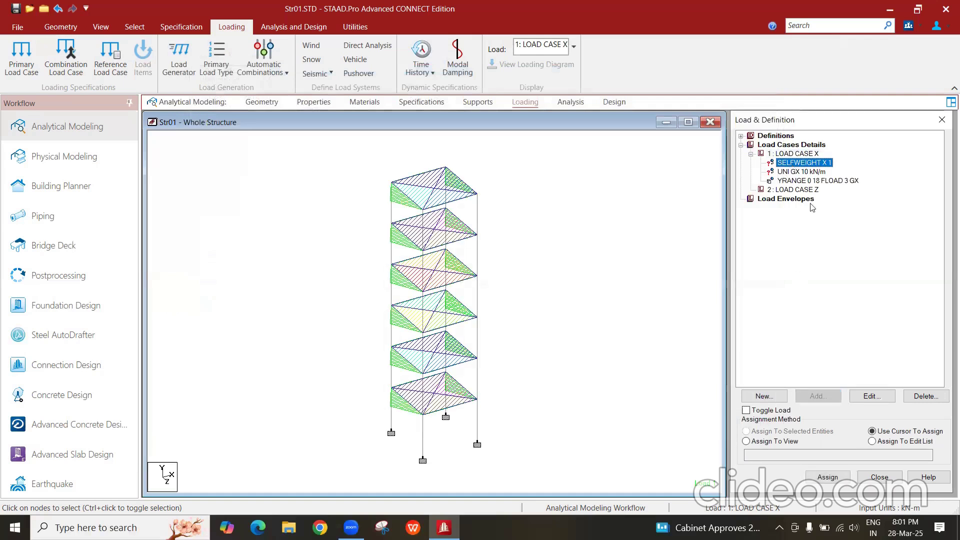
left_click(789, 442)
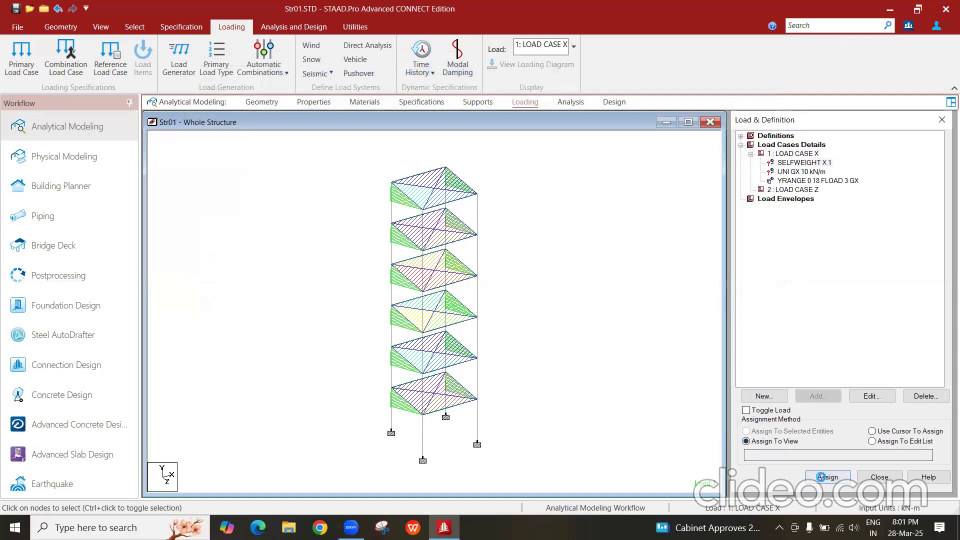
left_click(795, 171)
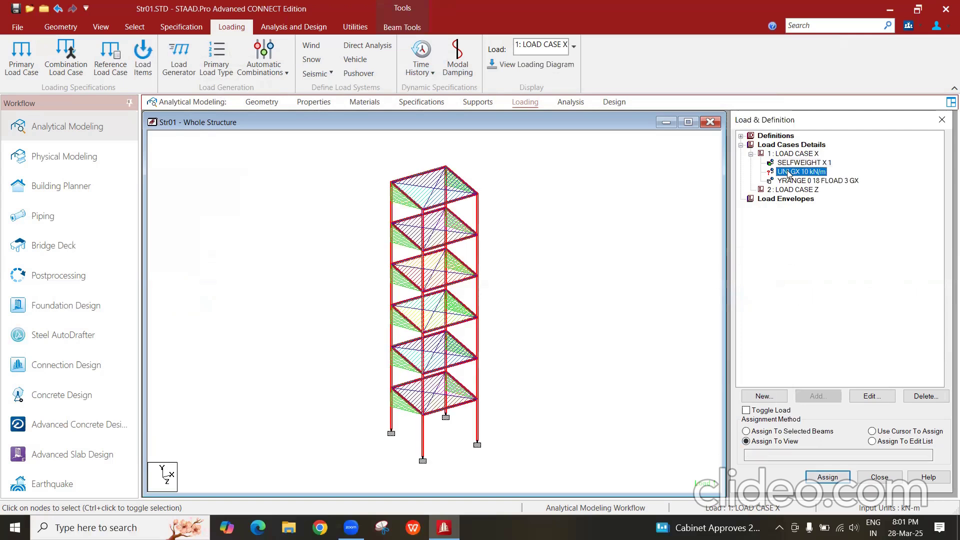
left_click(817, 181)
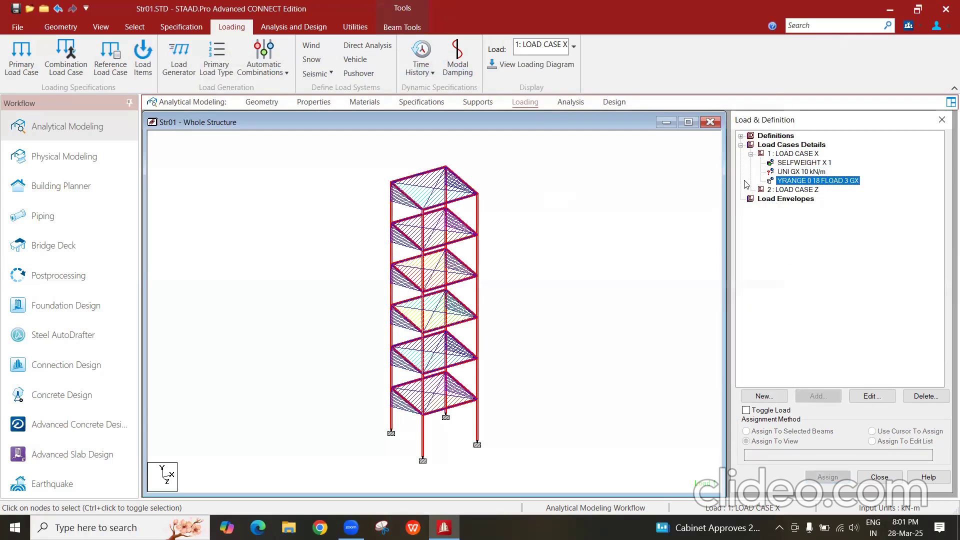
left_click(782, 172)
left_click(799, 434)
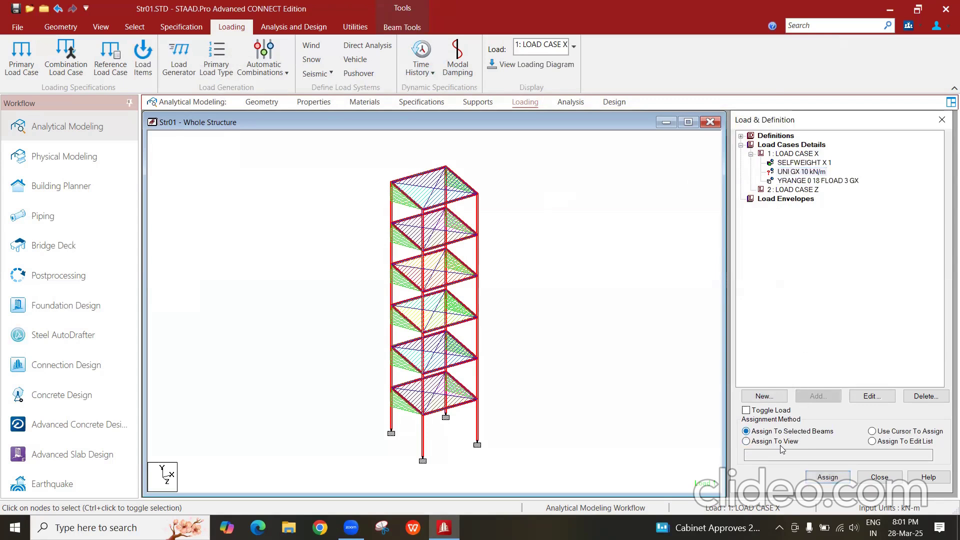
left_click(781, 441)
left_click(826, 477)
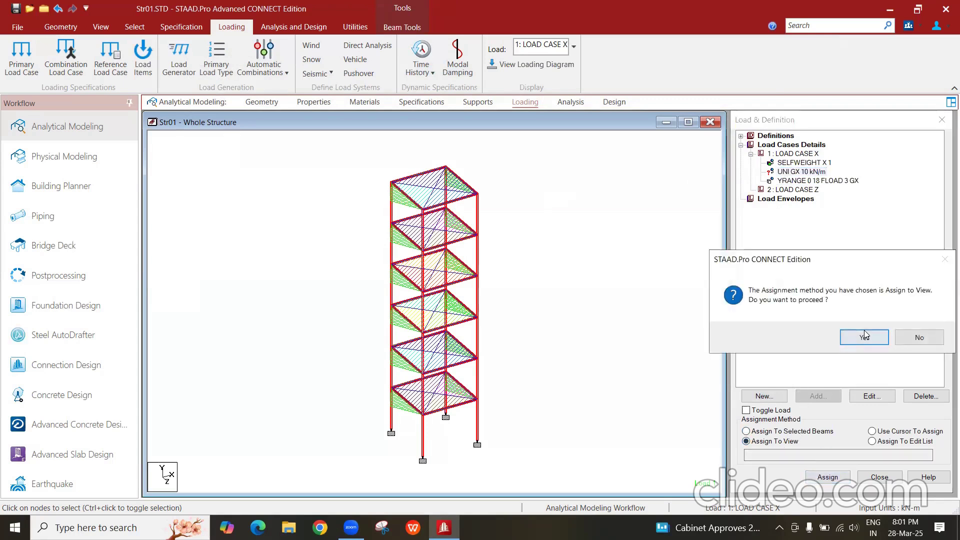
left_click(864, 338)
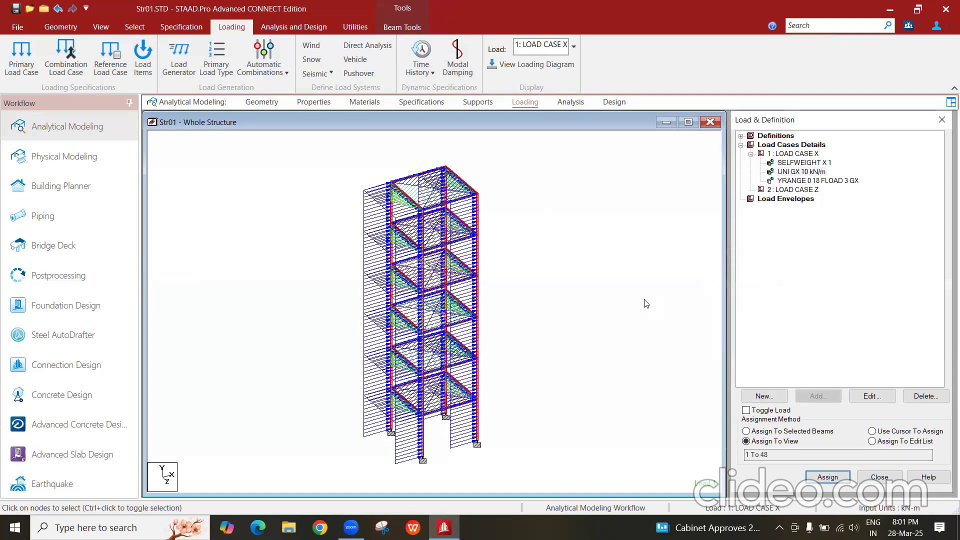
left_click(622, 277)
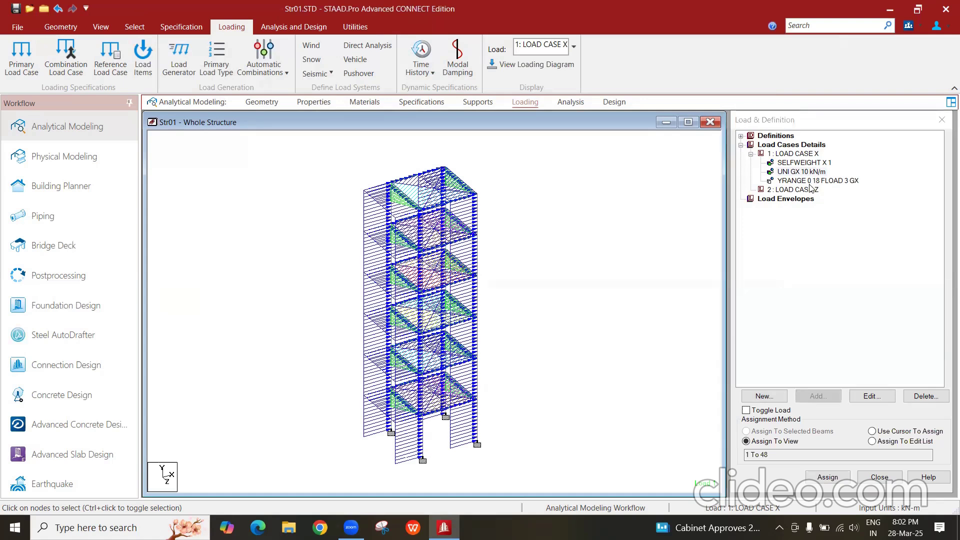
Step: Add a Rayleigh frequency calculation to LOAD CASE X
left_click(795, 155)
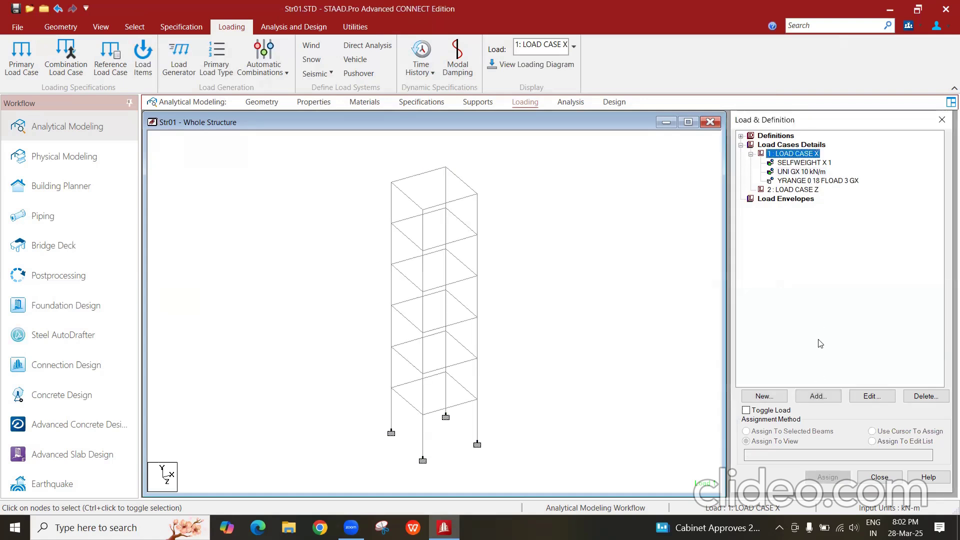
left_click(818, 396)
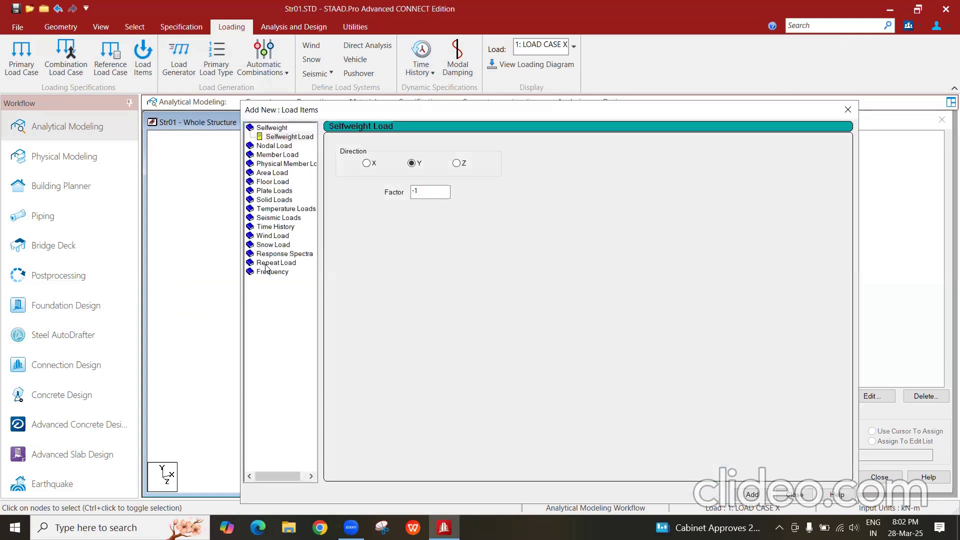
left_click(270, 272)
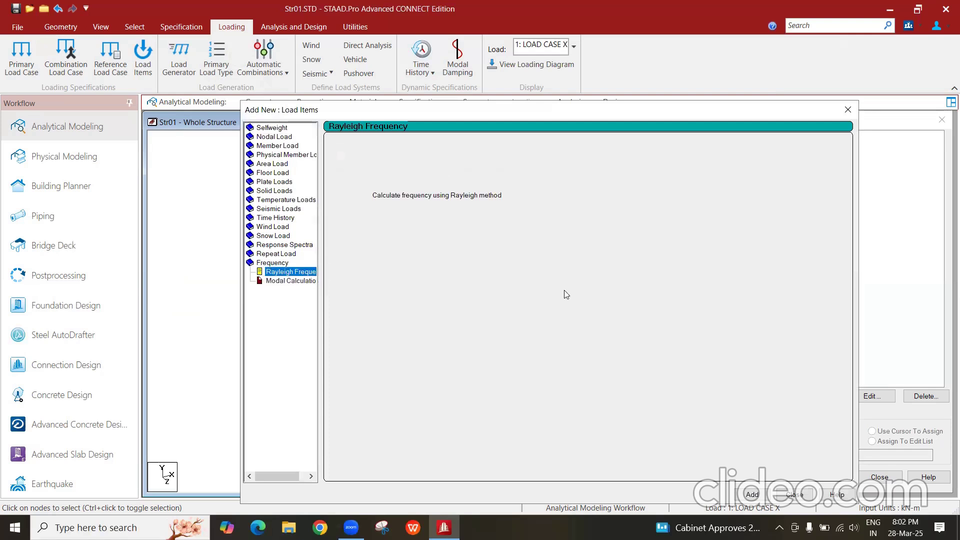
left_click(752, 494)
left_click(794, 494)
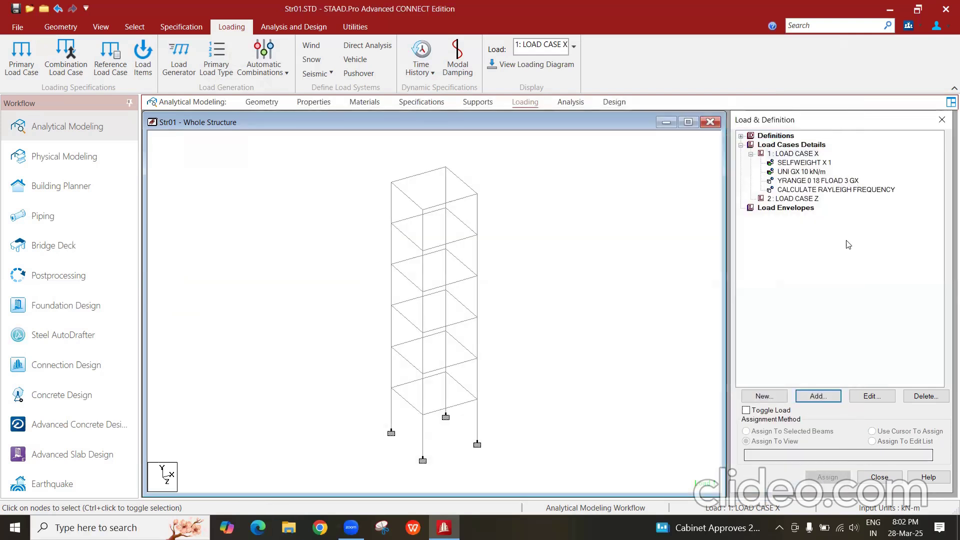
left_click(812, 180)
left_click(822, 190)
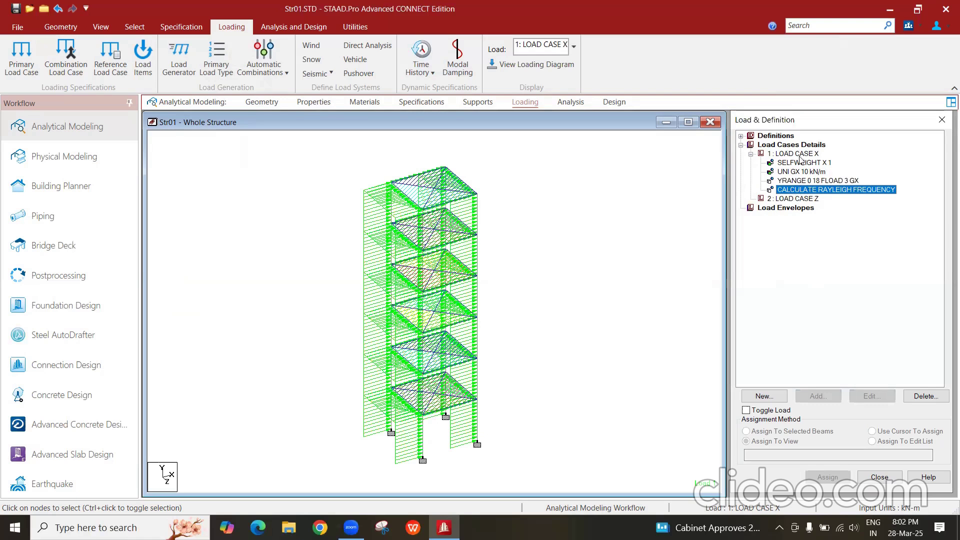
Step: Add a selfweight load in the Z direction with factor 1 to LOAD CASE Z
left_click(799, 199)
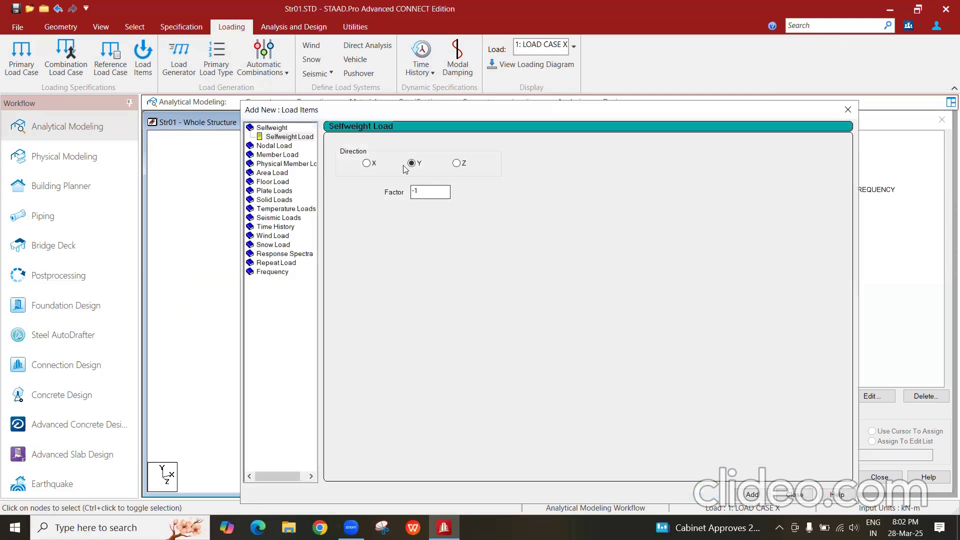
left_click(457, 163)
left_click_drag(425, 192, 374, 192)
type("1")
left_click(751, 494)
left_click_drag(618, 118, 493, 97)
Step: Add a uniform member force of 10 kN/m in the GZ direction to LOAD CASE Z
left_click(152, 134)
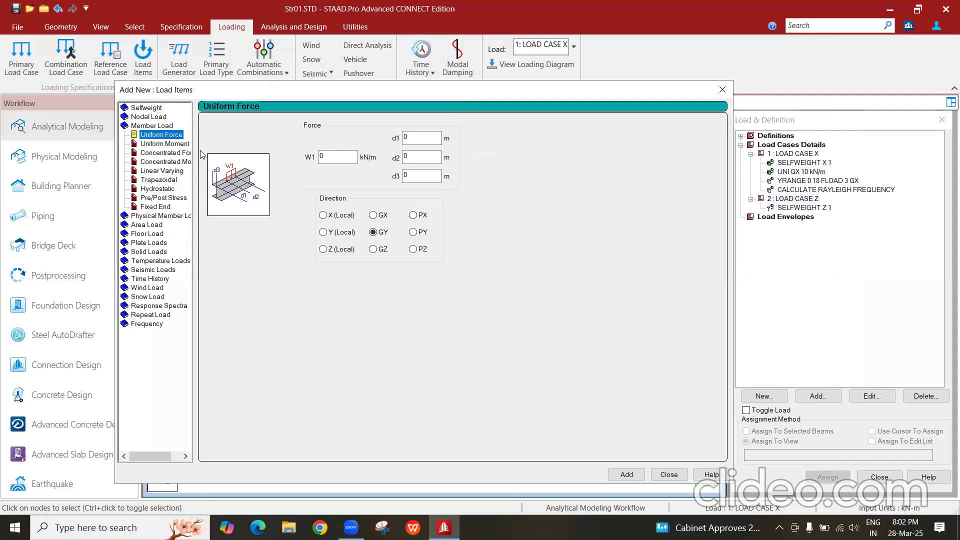
type("10")
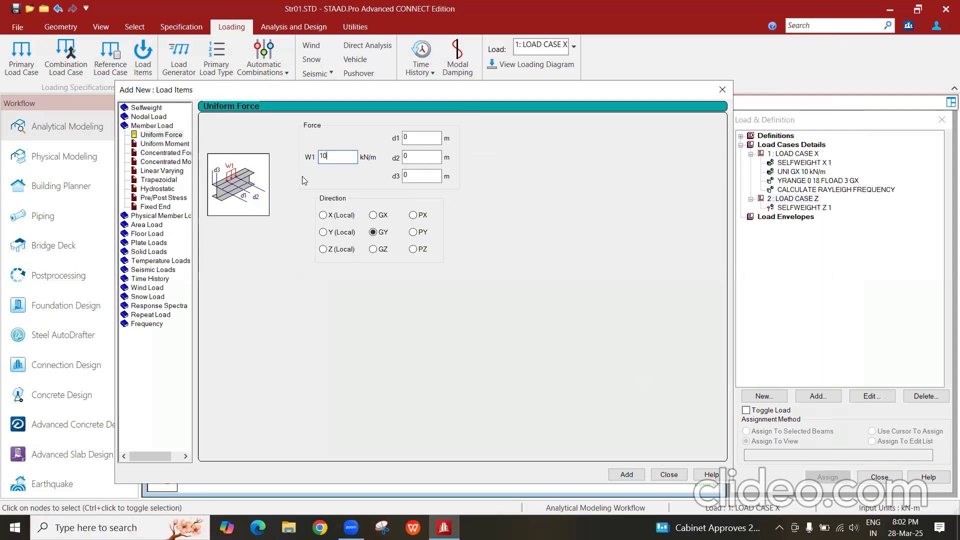
left_click(373, 249)
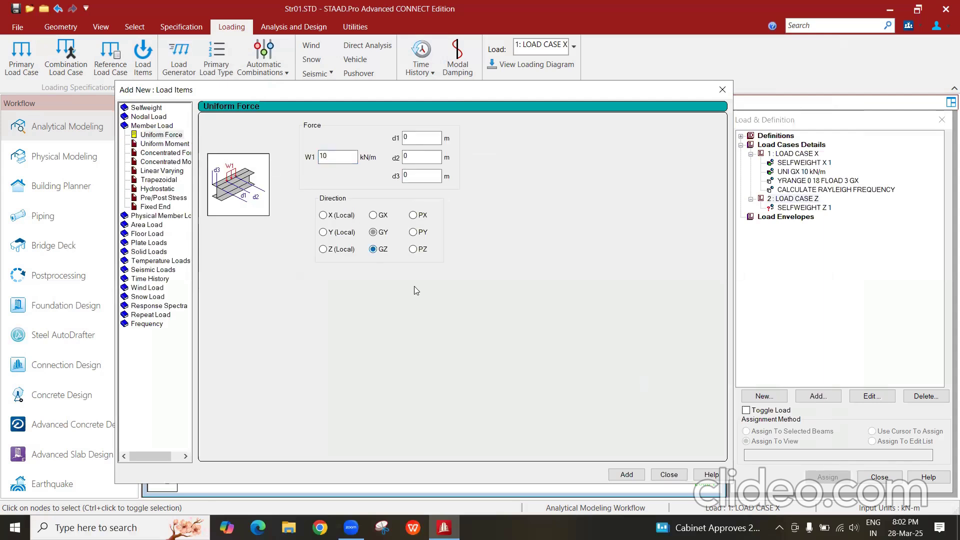
left_click(627, 475)
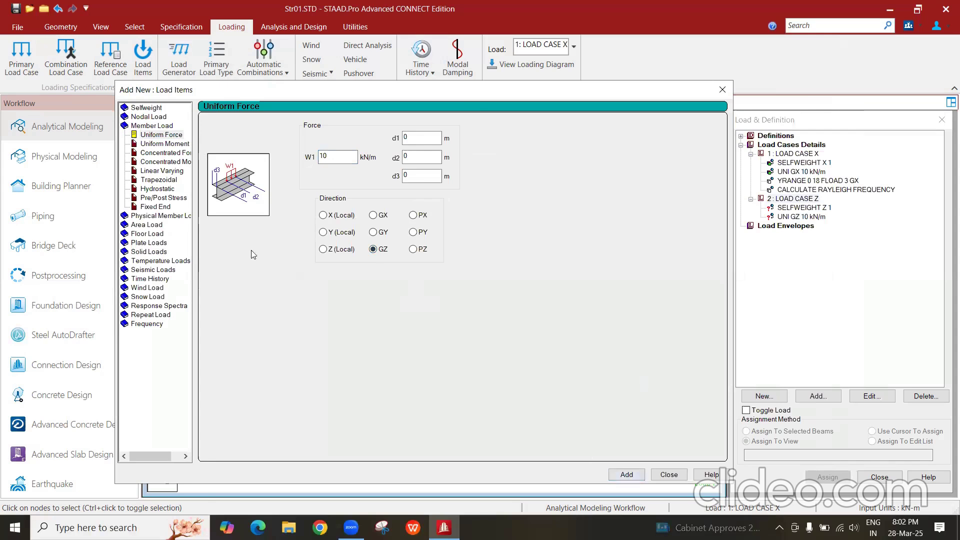
Step: Add a 3 kN/m2 floor load in Global Z over the Y range 0 to 18 m to LOAD CASE Z
left_click(148, 233)
type("3")
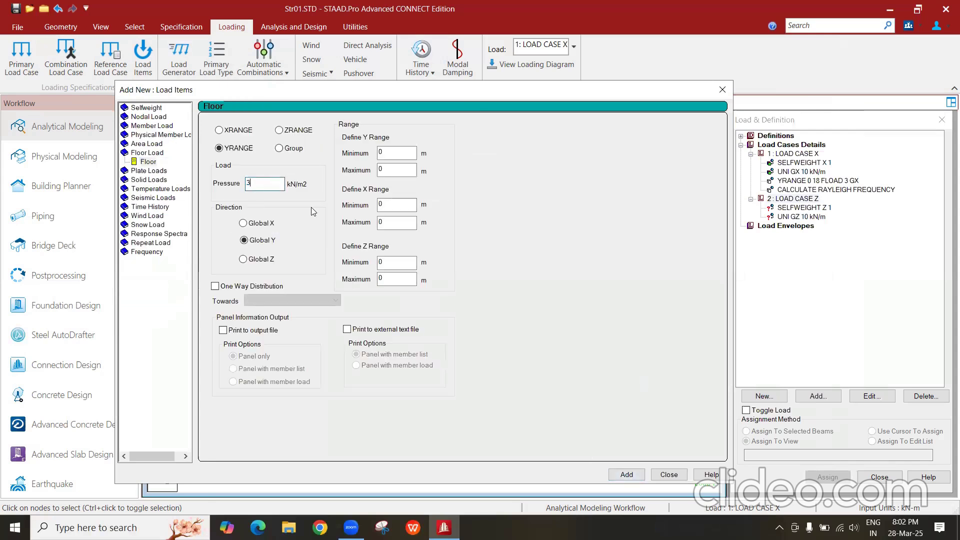
double_click(389, 169)
type("18")
left_click(247, 267)
left_click(626, 474)
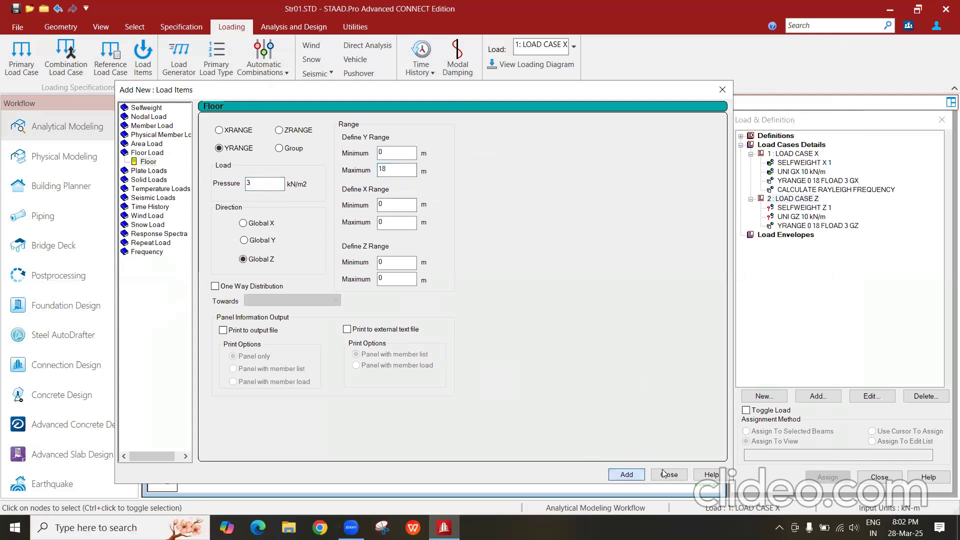
left_click(669, 474)
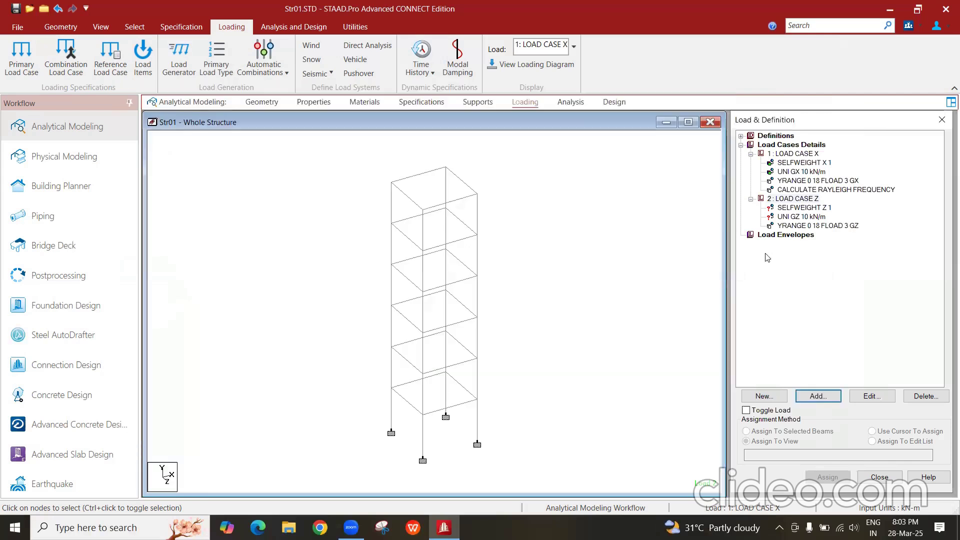
Step: Assign LOAD CASE Z's selfweight and uniform 10 kN/m GZ load to all members in view
left_click(800, 207)
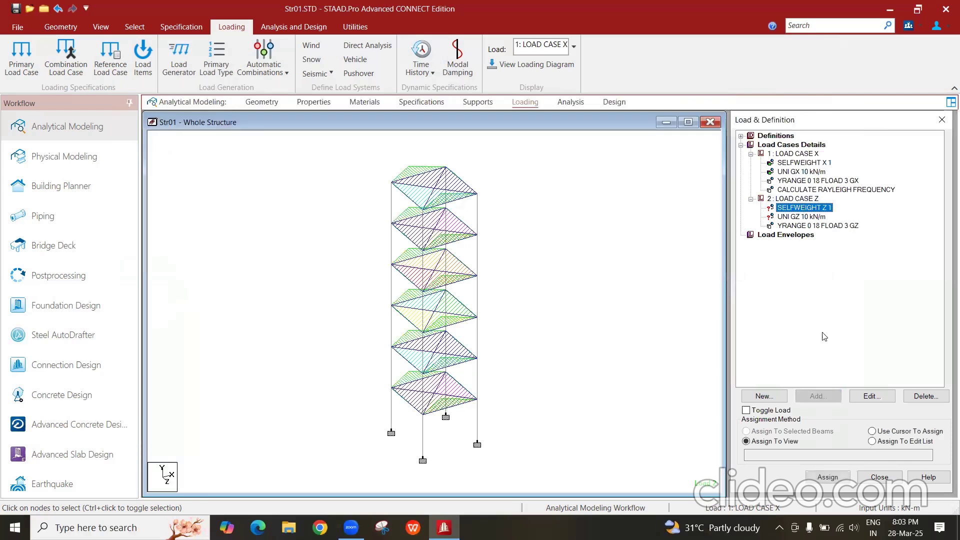
left_click(826, 477)
left_click(857, 335)
left_click(784, 217)
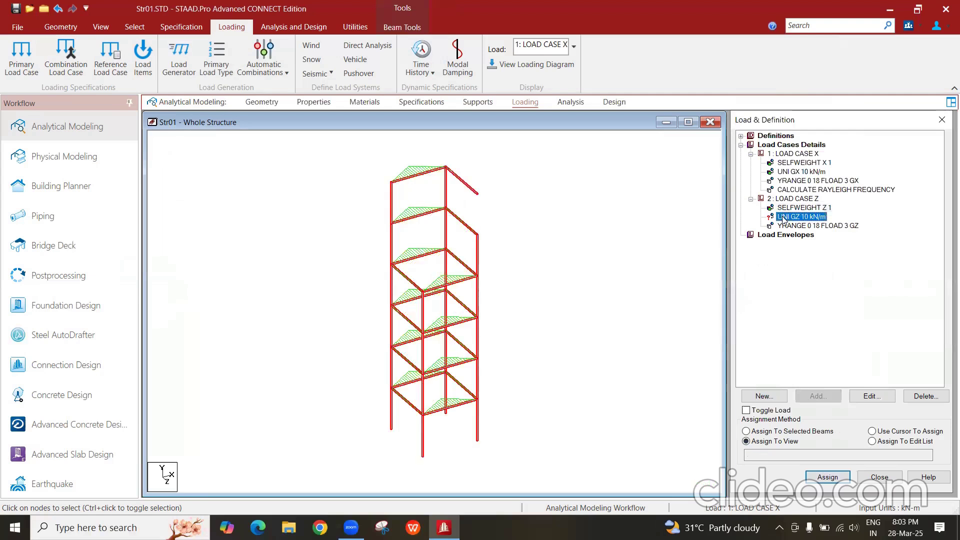
left_click(828, 477)
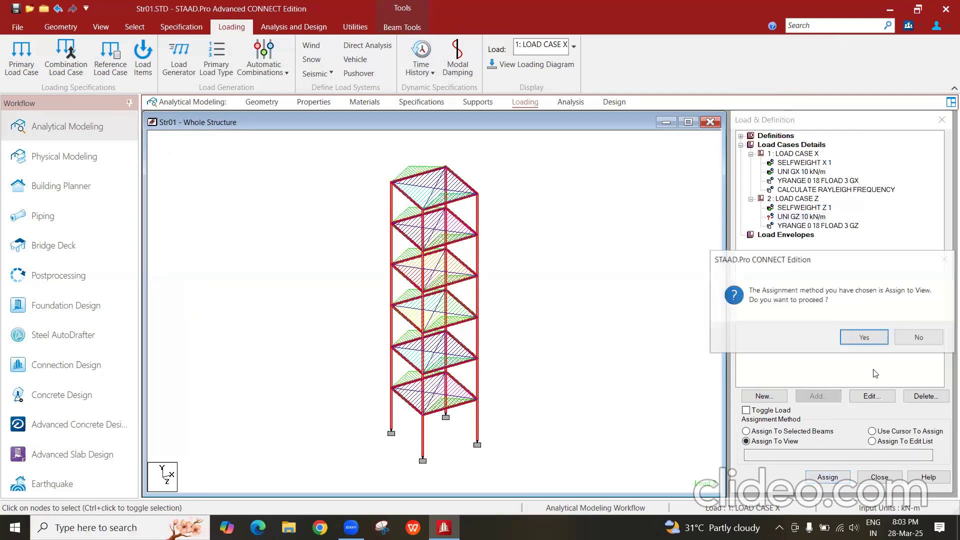
left_click(861, 338)
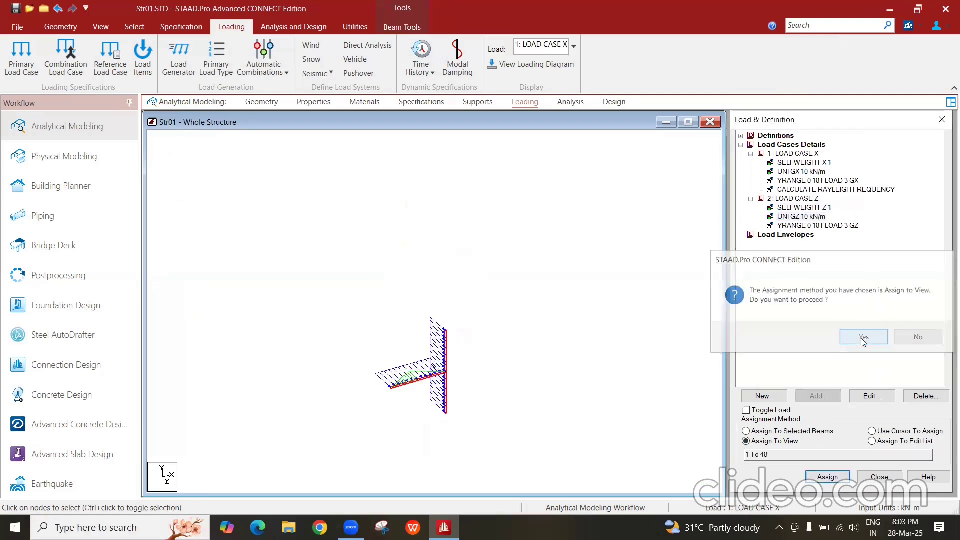
Step: Add a Rayleigh frequency calculation to LOAD CASE Z
left_click(792, 199)
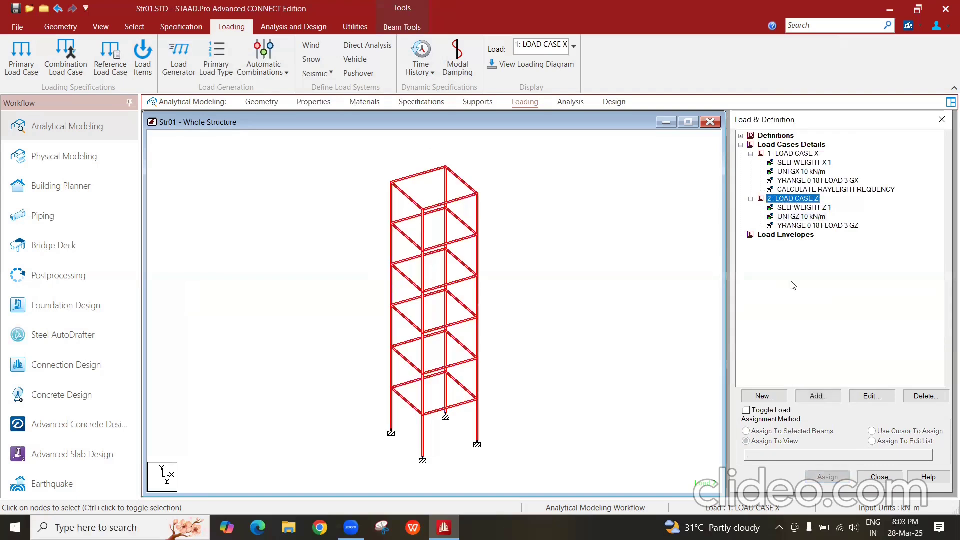
left_click(829, 398)
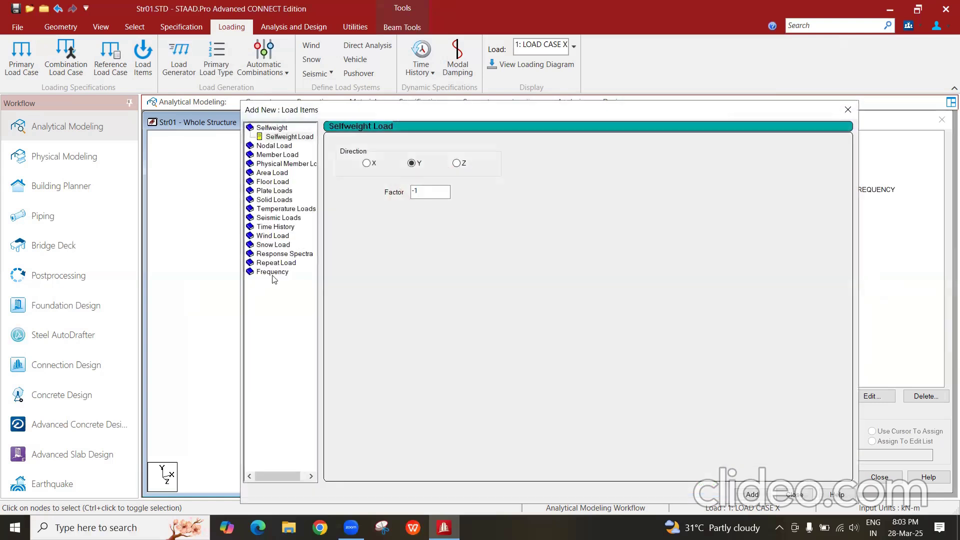
left_click(272, 274)
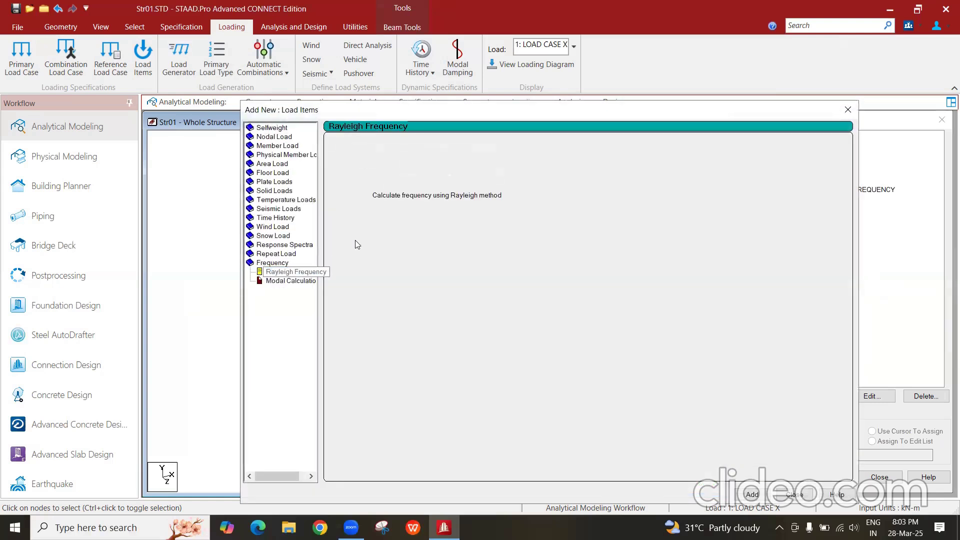
left_click(755, 497)
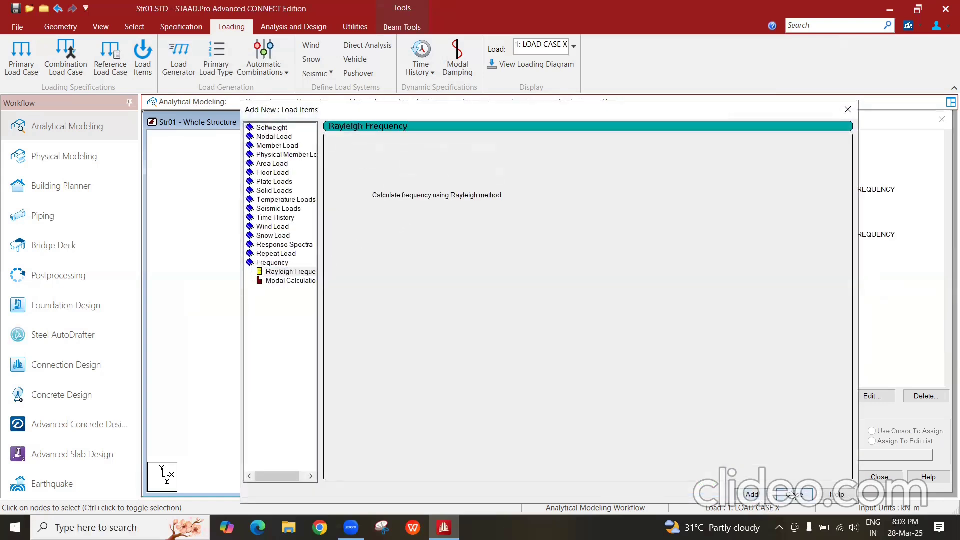
left_click(794, 495)
left_click(832, 236)
left_click(496, 208)
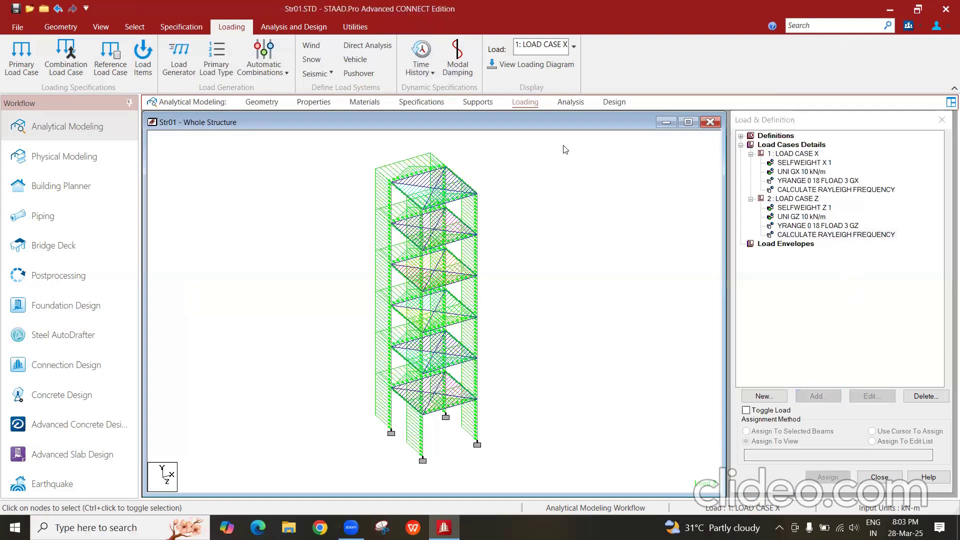
Step: Add a Perform Analysis command with the No Print option
left_click(265, 28)
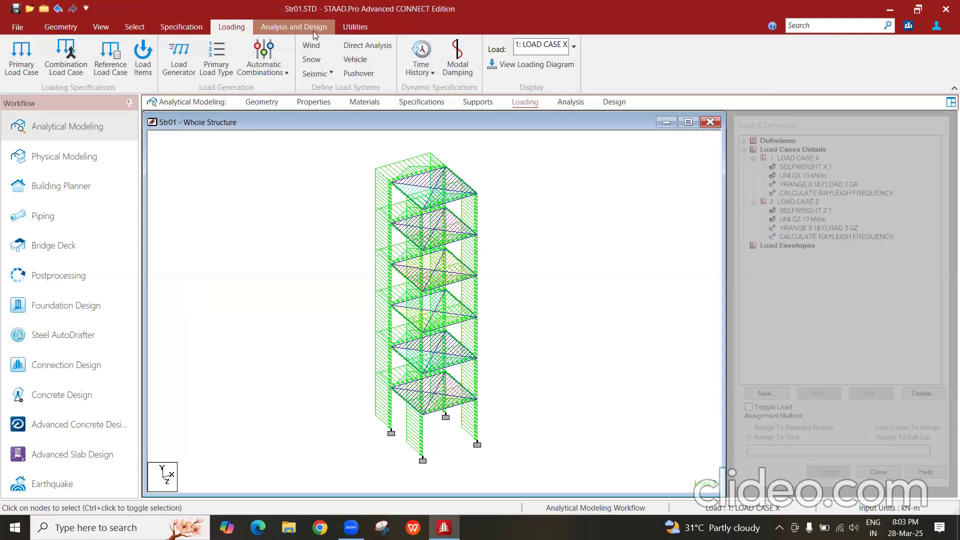
left_click(20, 59)
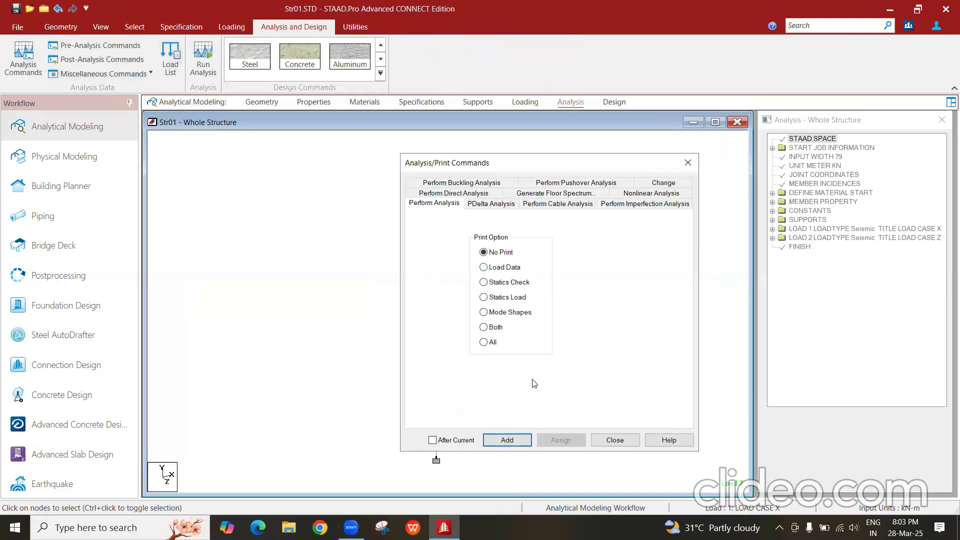
left_click(508, 439)
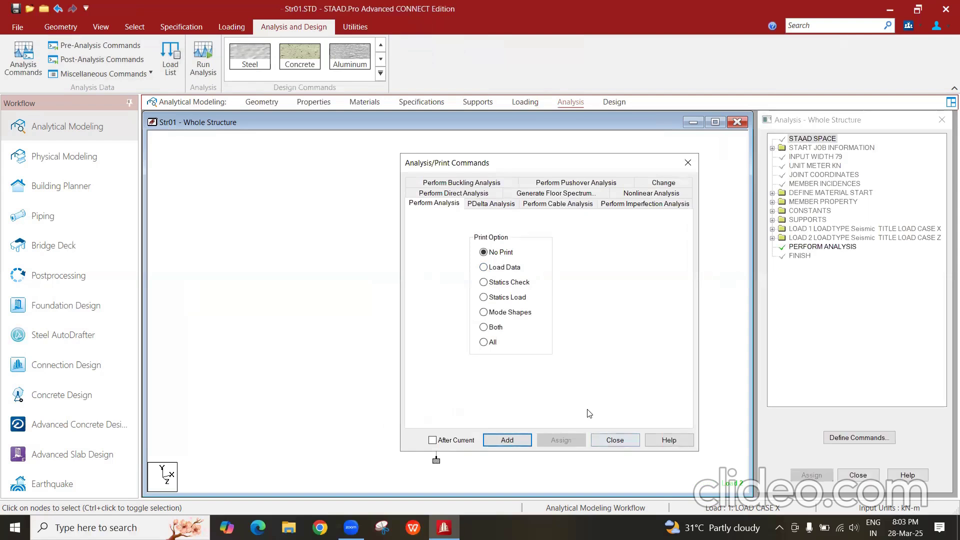
left_click(615, 440)
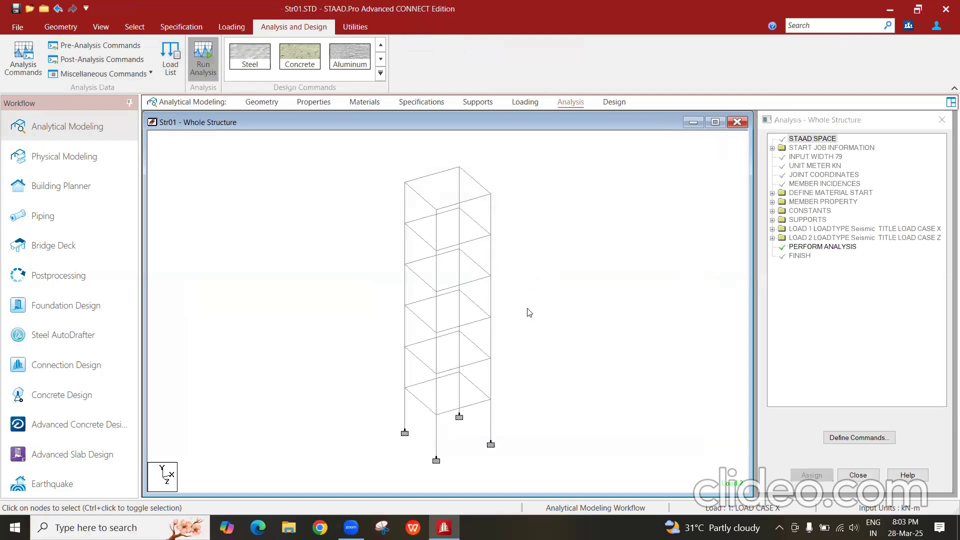
Step: Run the analysis and open its output file on completion
left_click(481, 221)
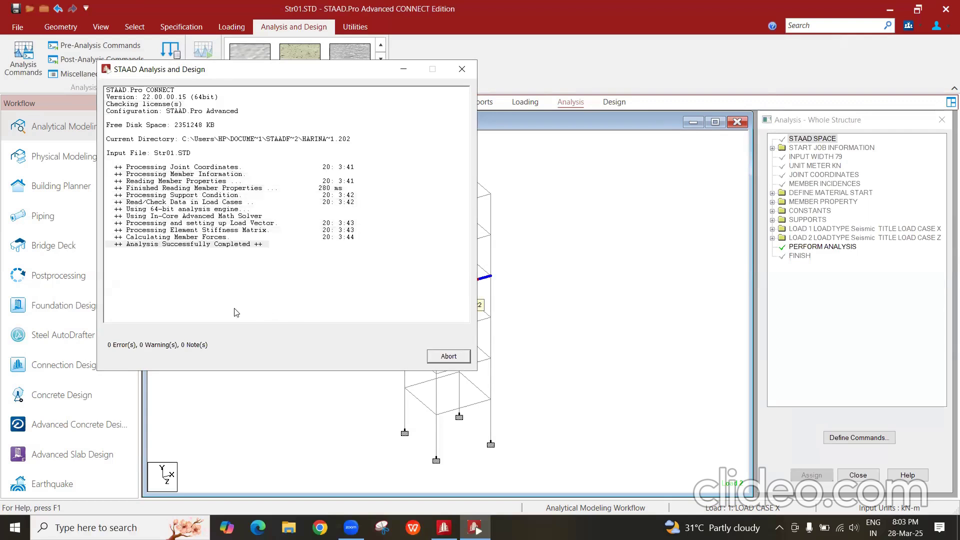
left_click(134, 333)
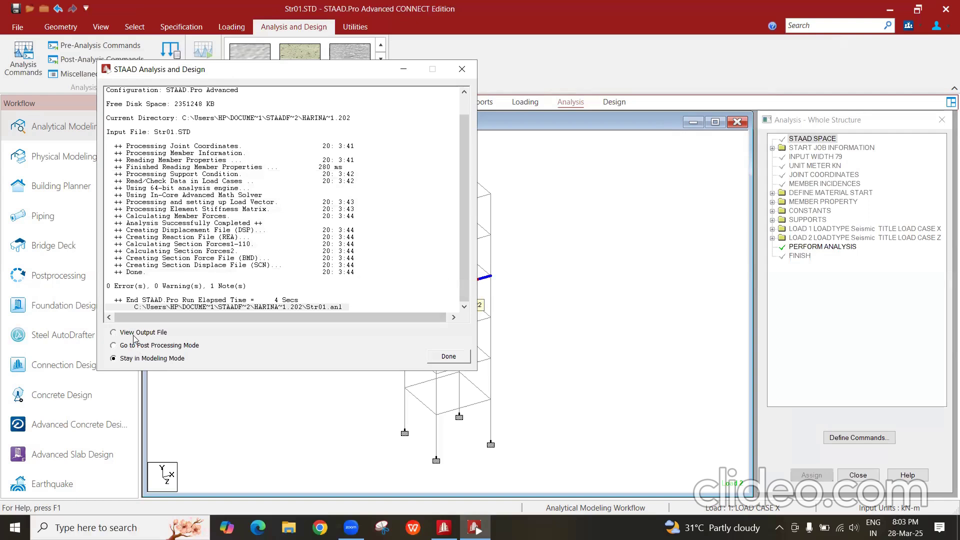
left_click(439, 357)
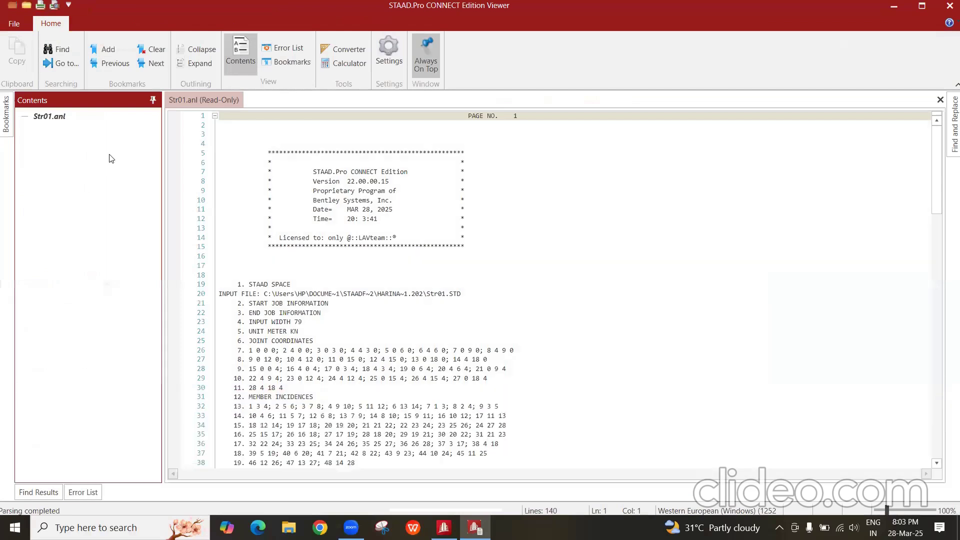
Step: Examine the Rayleigh frequency and maximum deflection of both load cases in the output file, and close it
scroll(628, 250, "down", 6)
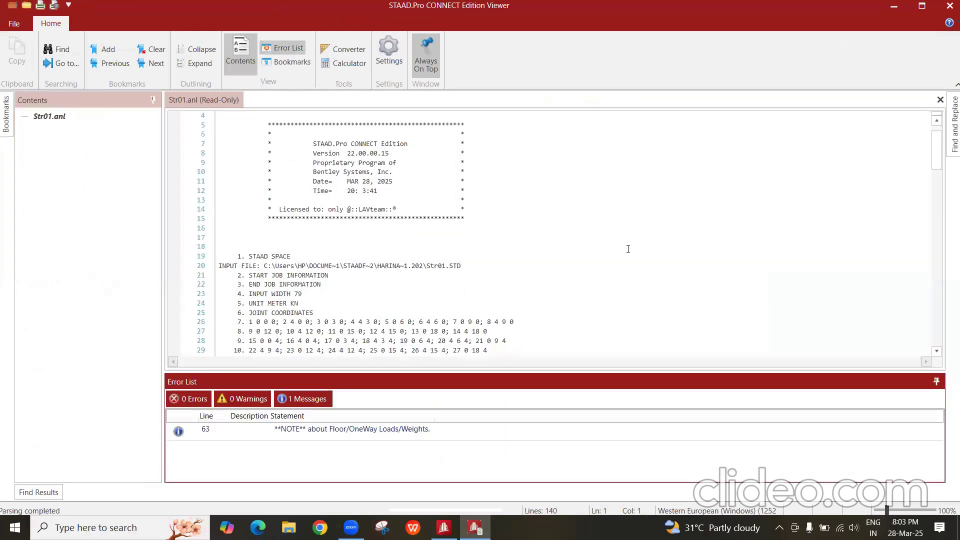
scroll(628, 250, "down", 19)
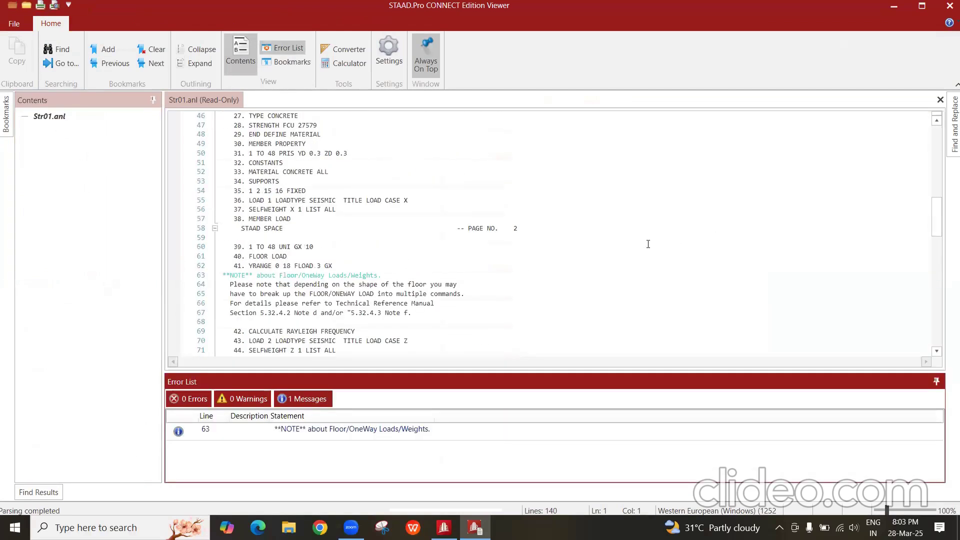
scroll(647, 246, "down", 6)
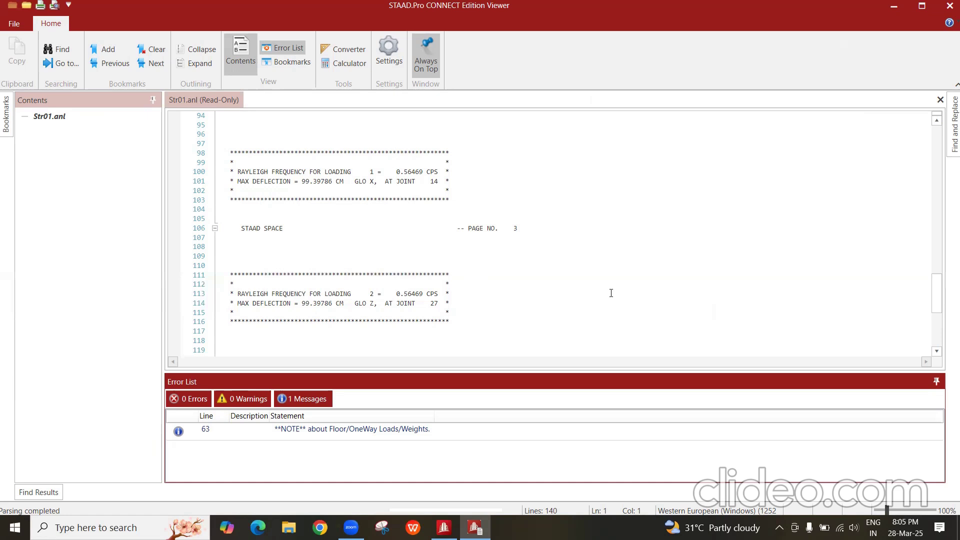
left_click(946, 6)
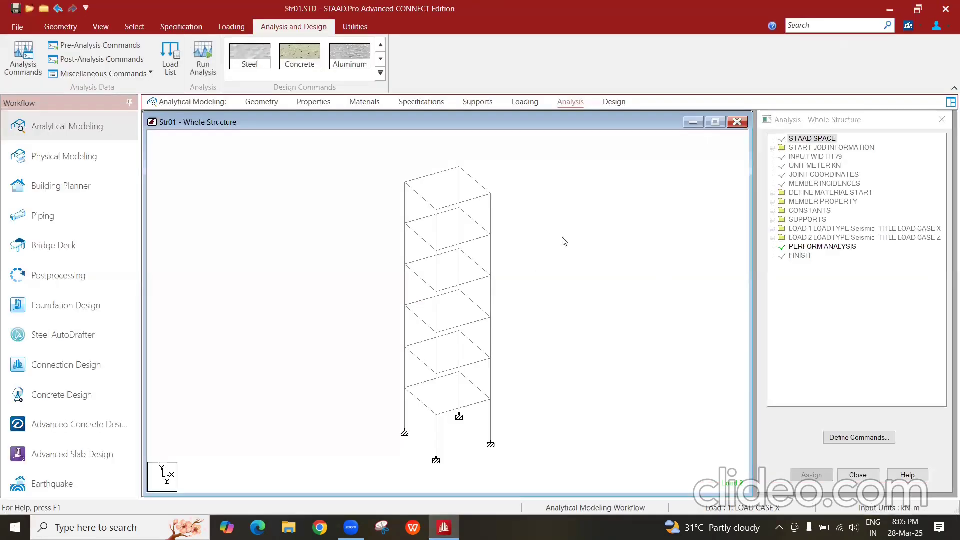
Step: Close the current model and create a new analytical model named Str02 in metric units
left_click(20, 27)
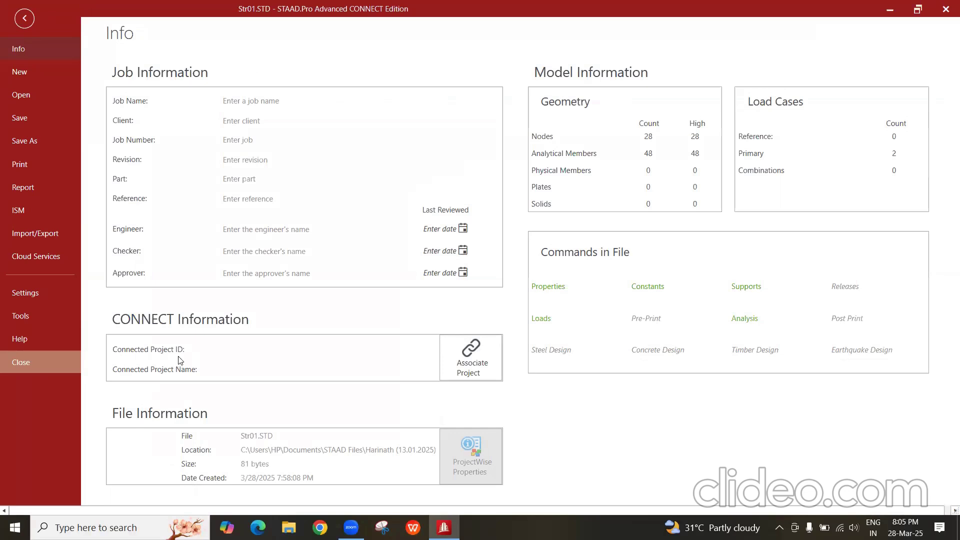
left_click(58, 362)
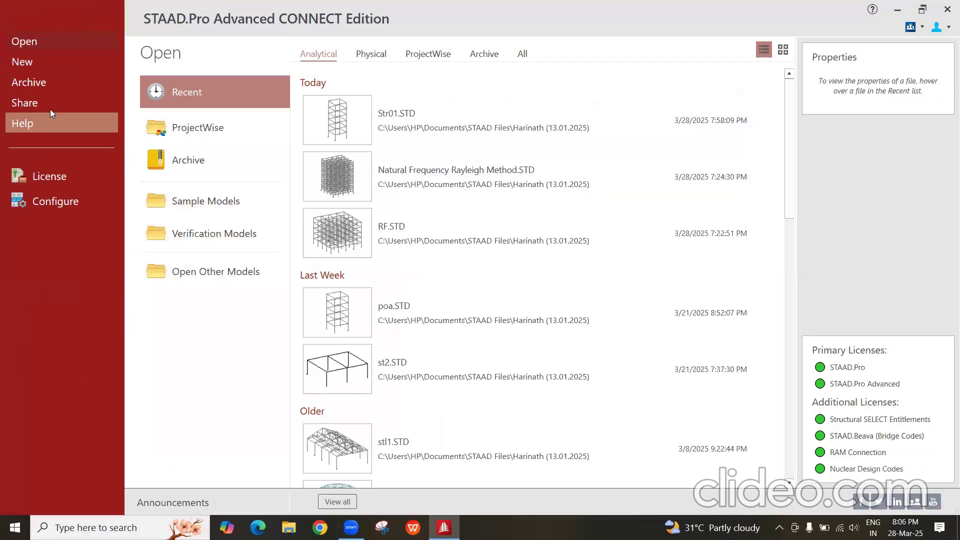
left_click(41, 62)
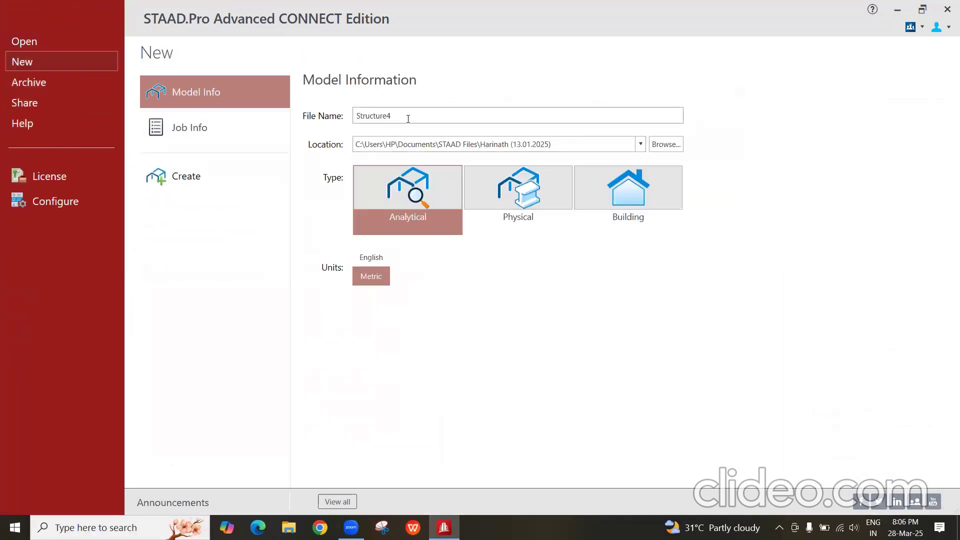
left_click_drag(408, 118, 328, 123)
type("Str")
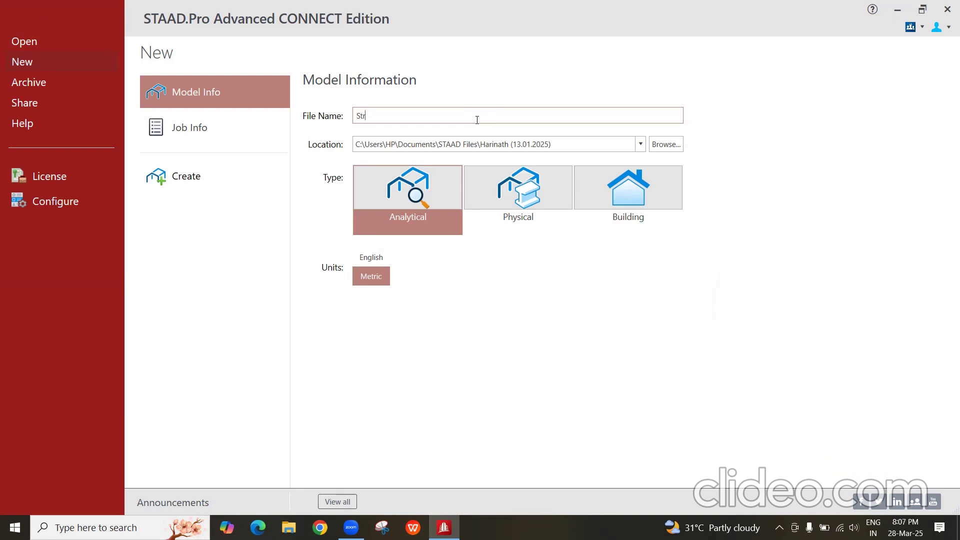
type("02")
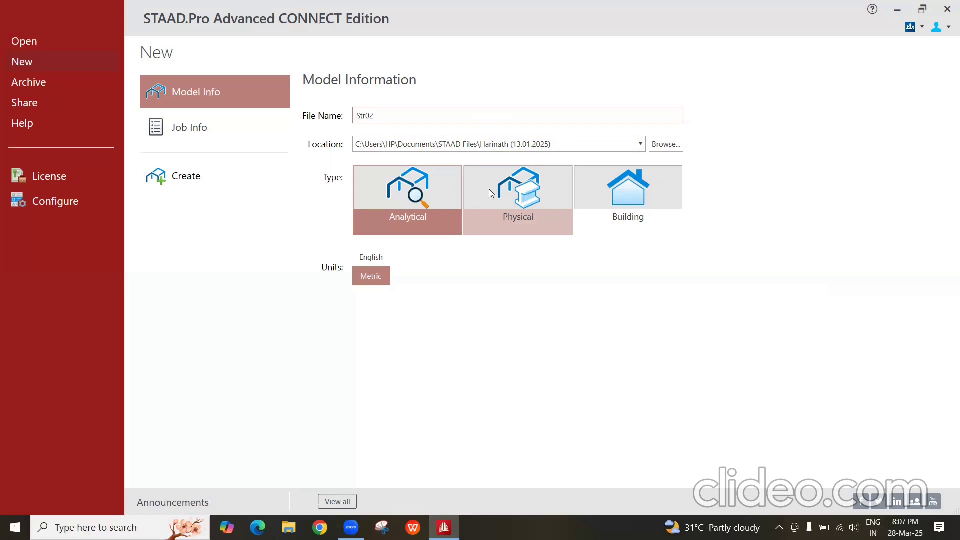
left_click(189, 176)
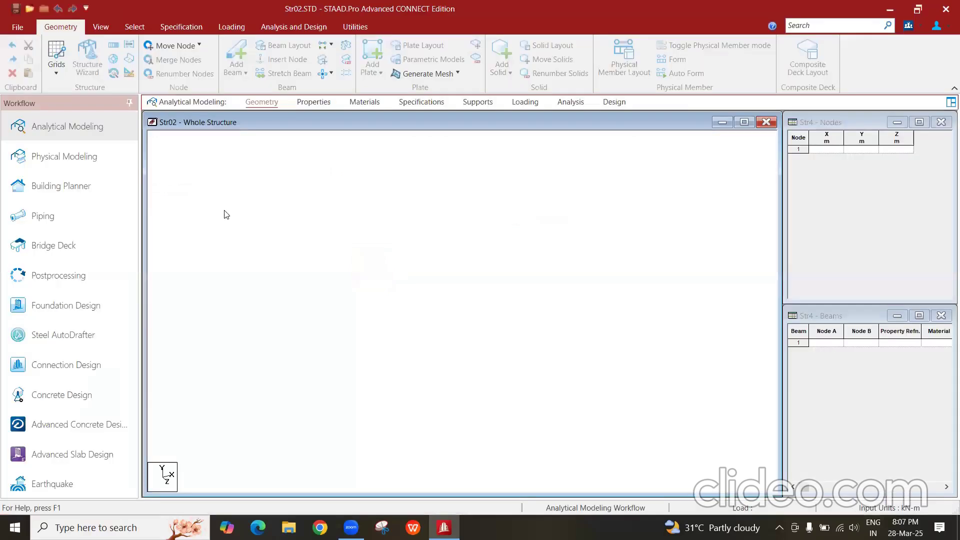
Step: Generate a Bay Frame prototype 4 m long, 18 m high and 4 m wide, with 1, 6 and 1 bays along length, height and width
left_click(84, 60)
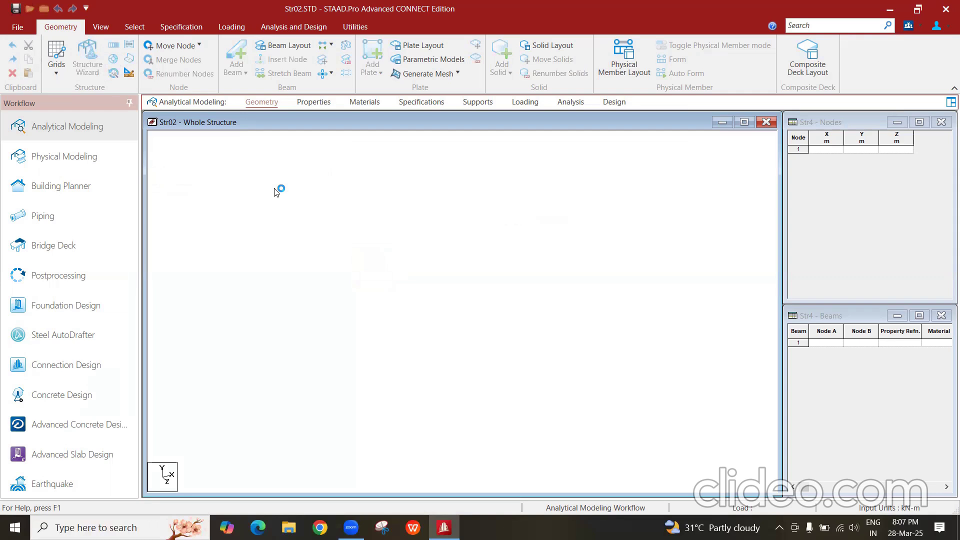
left_click(192, 166)
left_click(160, 184)
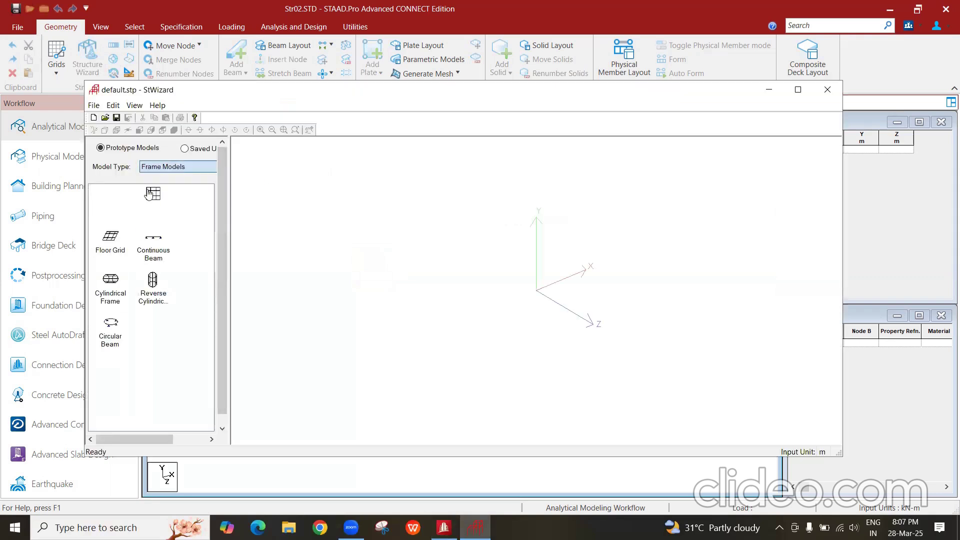
double_click(115, 200)
type("4")
key("Tab")
type("2")
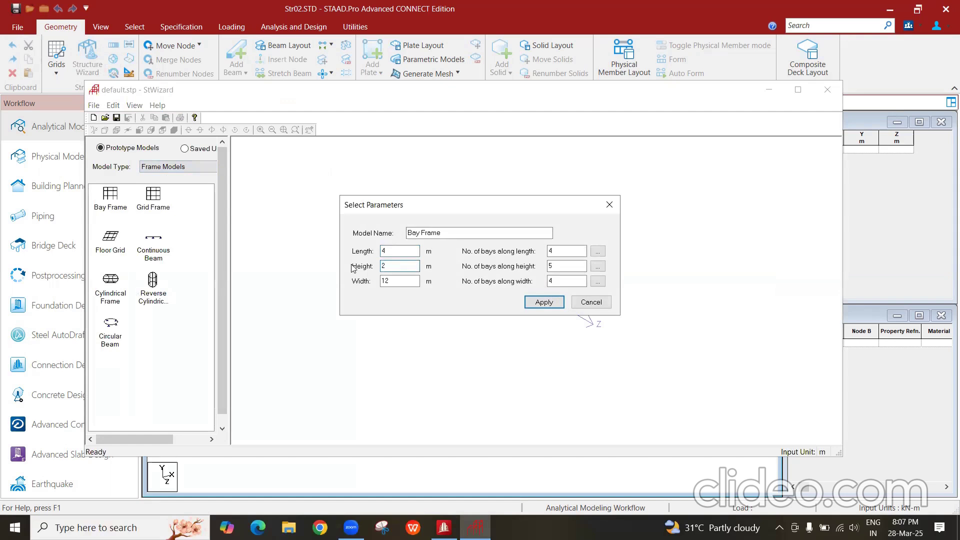
type("18")
key("Tab")
type("4")
key("Tab")
type("1")
key("Tab")
key("Tab")
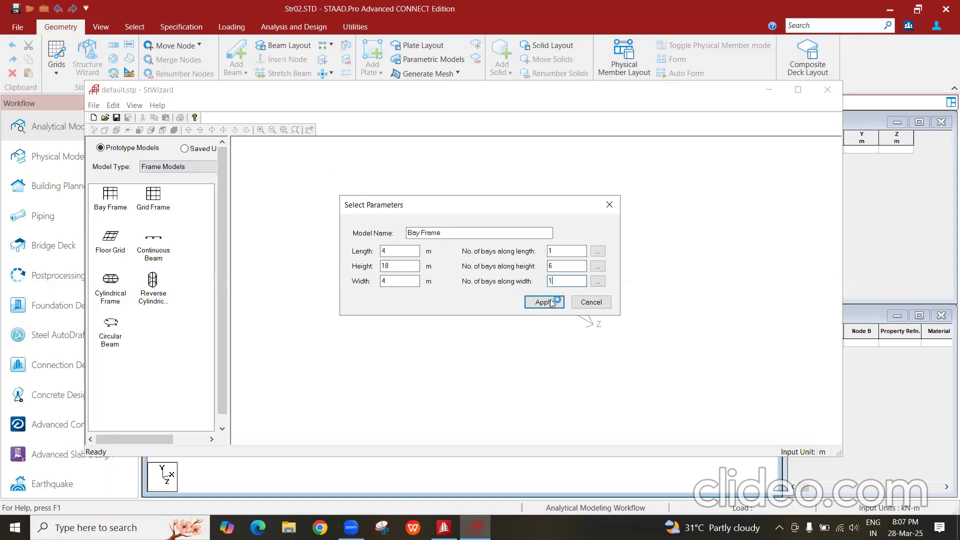
left_click(546, 302)
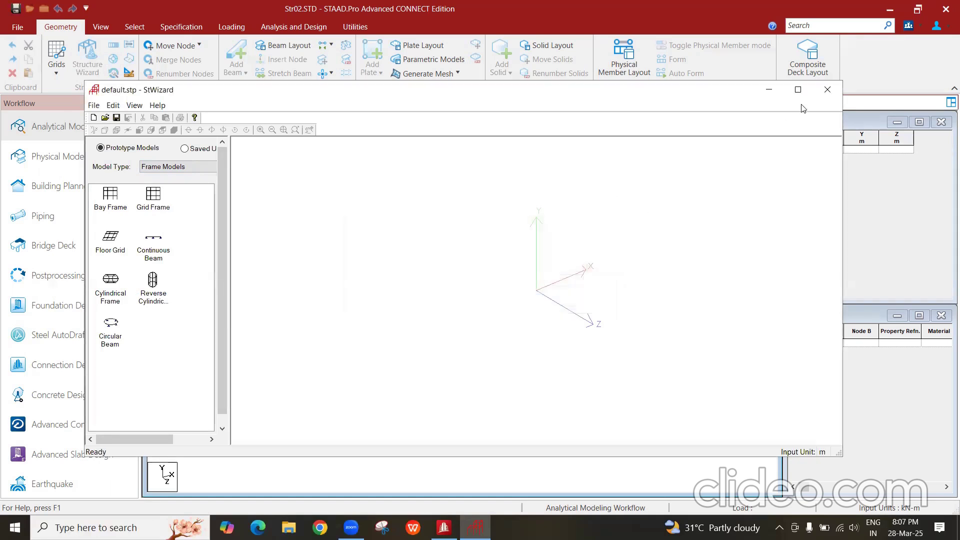
Step: Transfer the bay frame prototype into the Str02 model with X, Y and Z offsets of 0 m
left_click(828, 90)
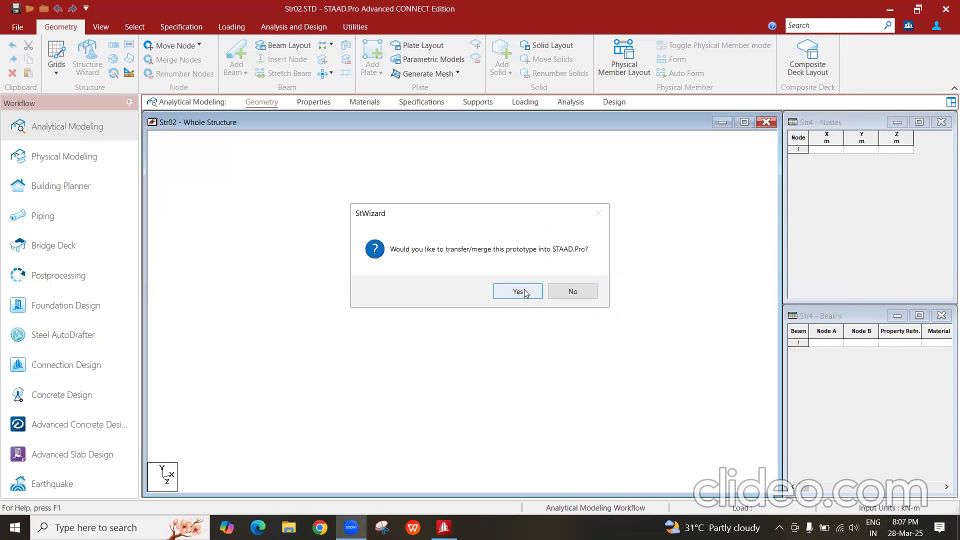
left_click(522, 290)
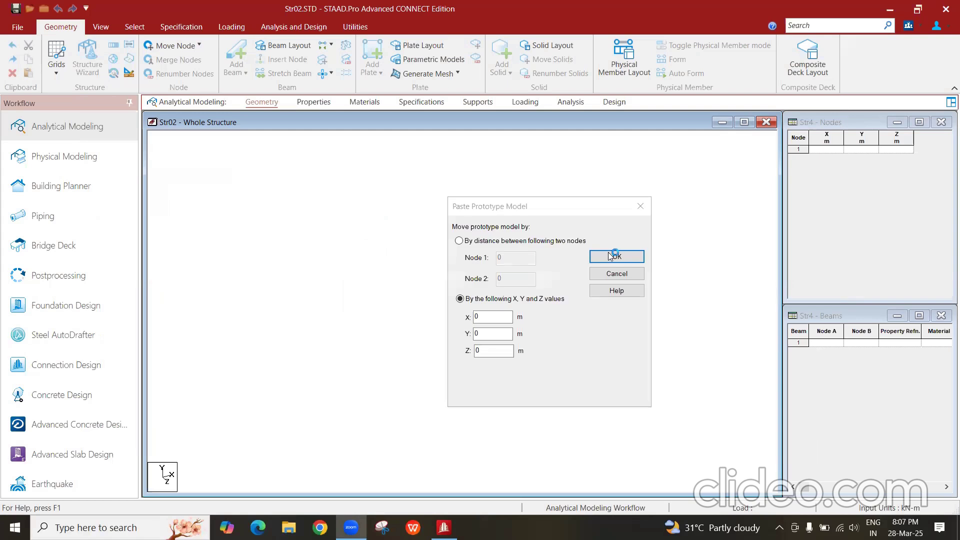
key("Return")
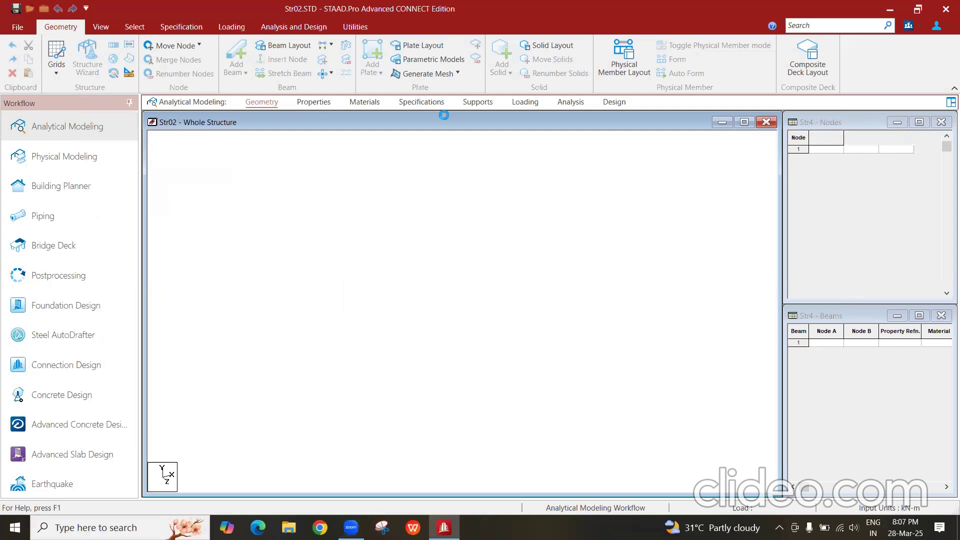
Step: Create a fixed support definition for the frame and select it for assignment
left_click(490, 108)
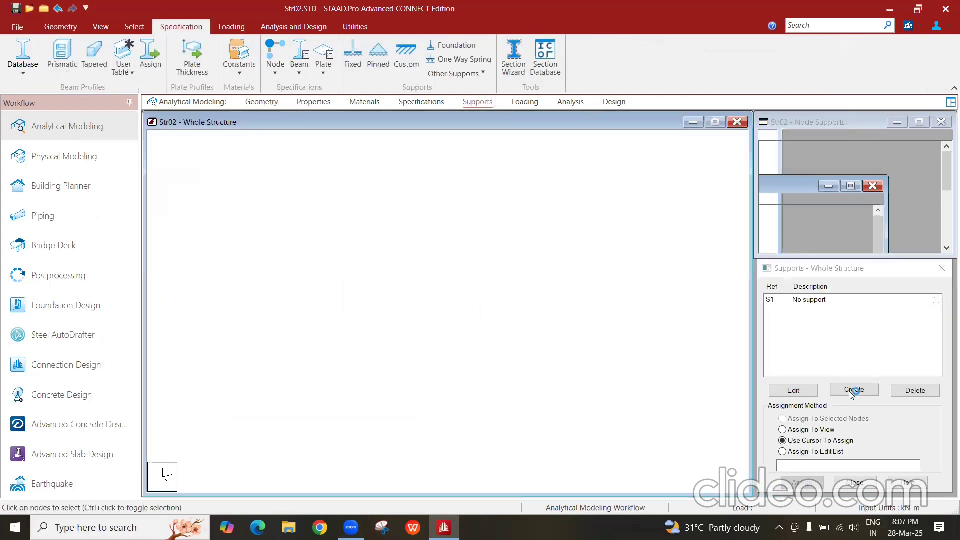
left_click(854, 391)
left_click(770, 500)
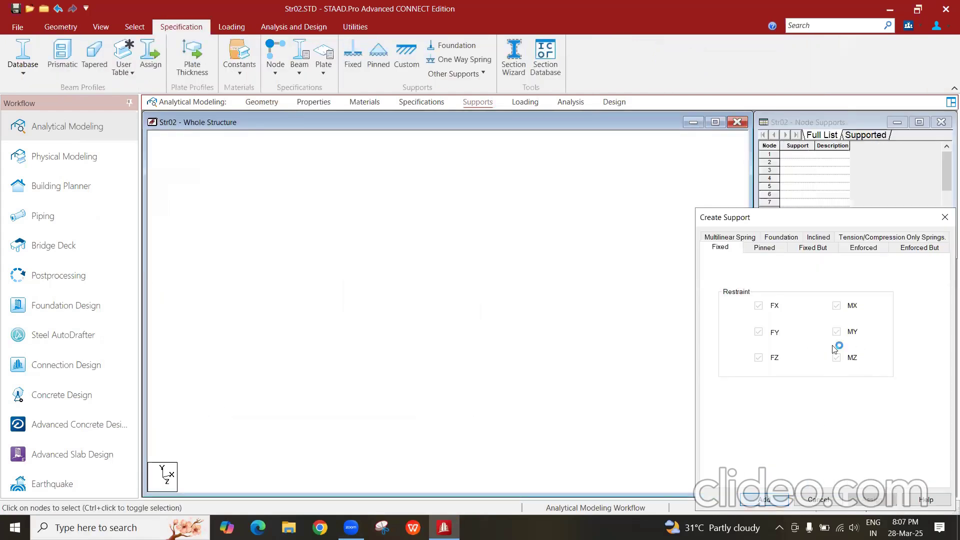
left_click(810, 311)
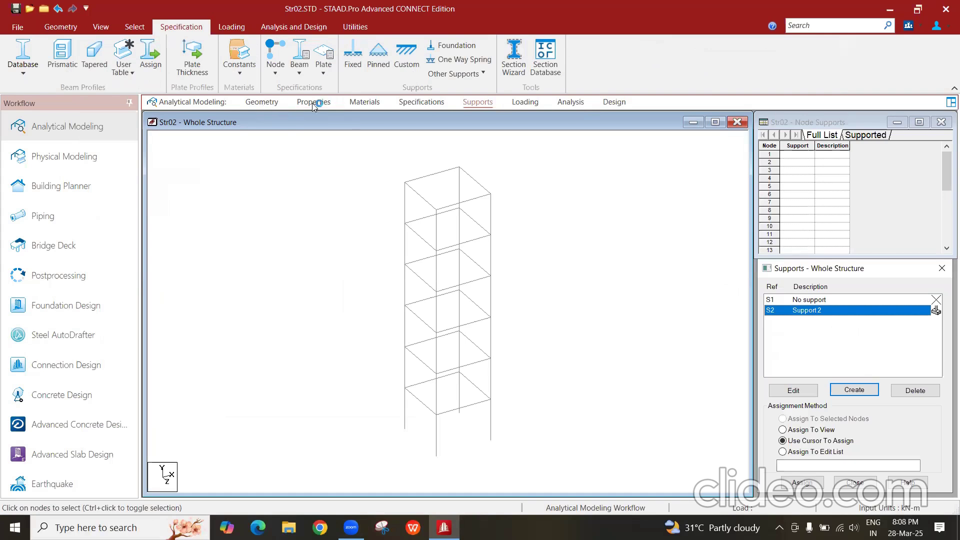
Step: Assign the fixed support to the four column base nodes and return to the isometric view
left_click(100, 27)
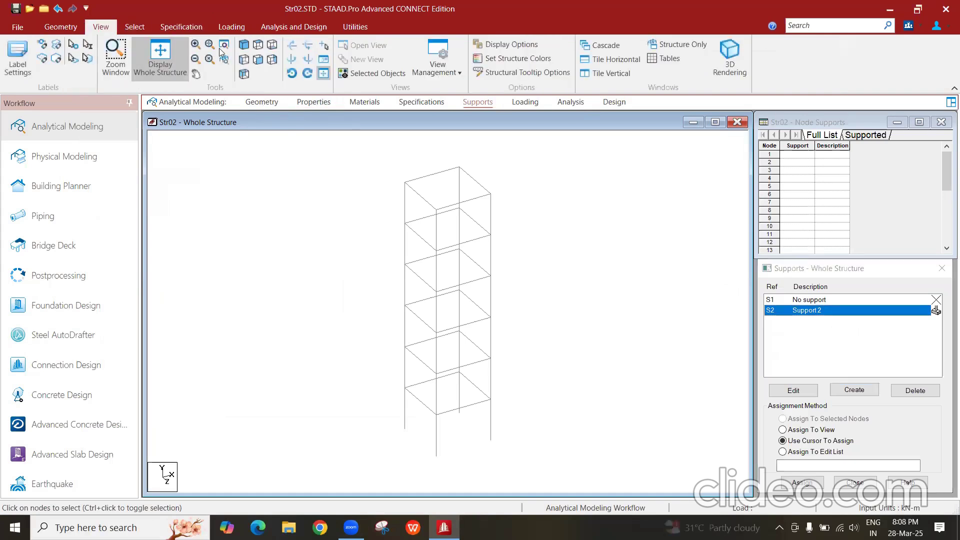
left_click(257, 60)
left_click_drag(511, 444, 341, 484)
left_click(802, 483)
key("Return")
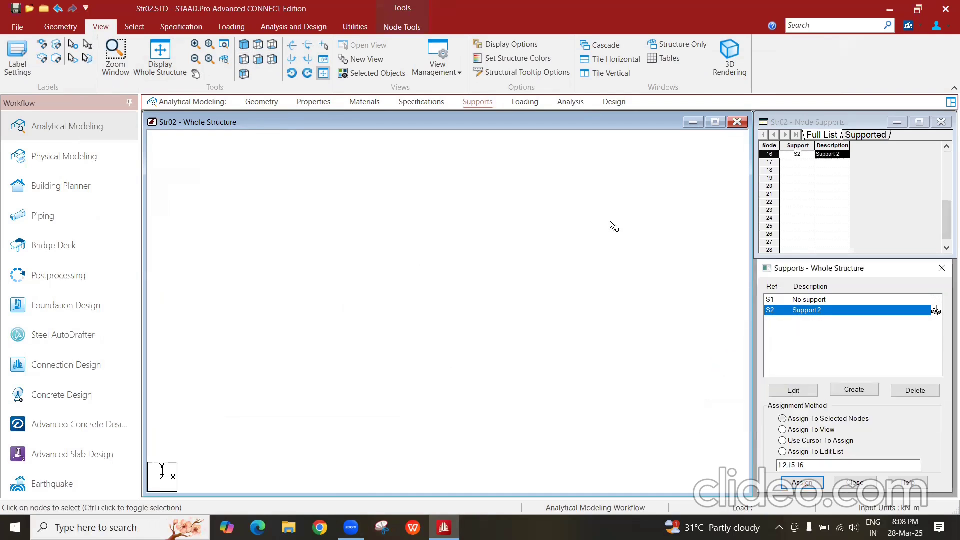
left_click(242, 46)
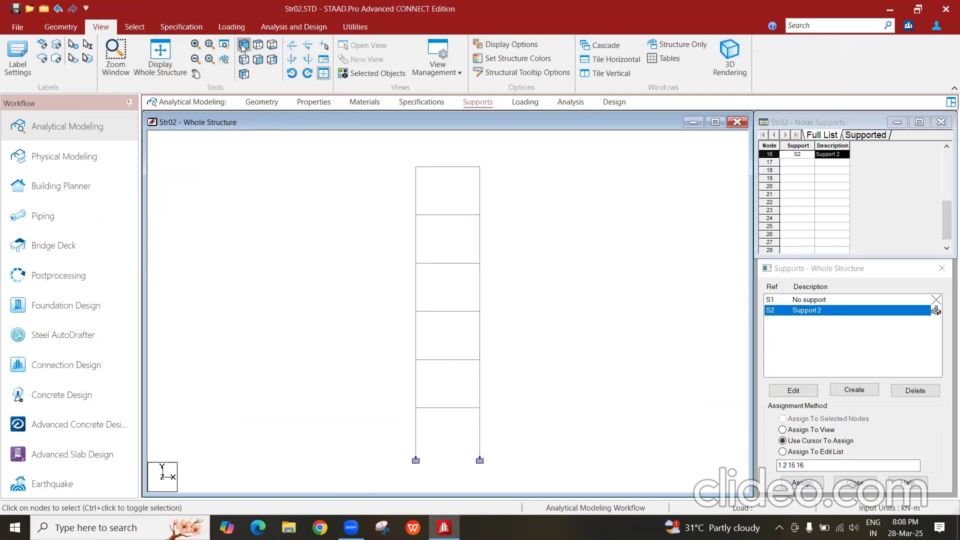
Step: Define a rectangular concrete section with YD 0.3 m and ZD 0.3 m
left_click(311, 104)
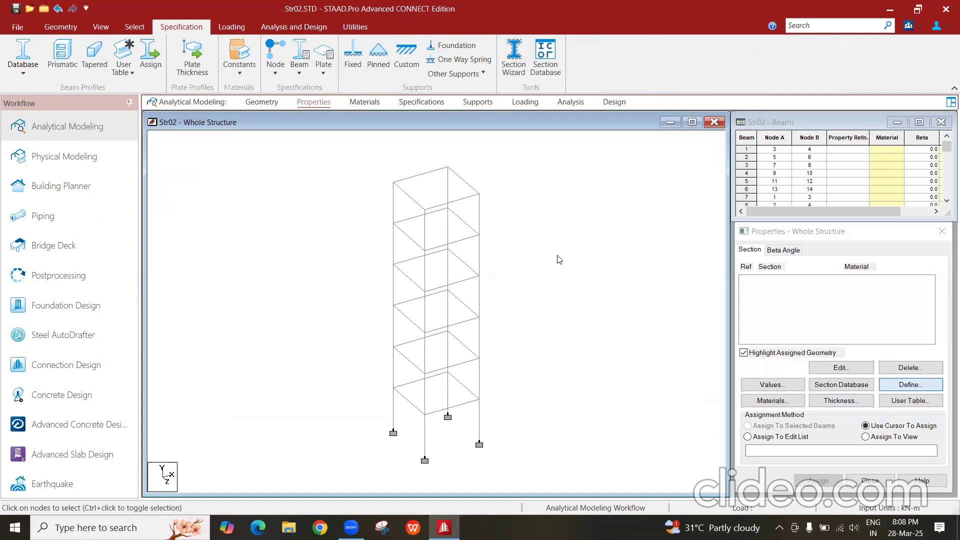
key("Return")
left_click(374, 213)
left_click(597, 266)
type(".3")
left_click(598, 284)
type(".")
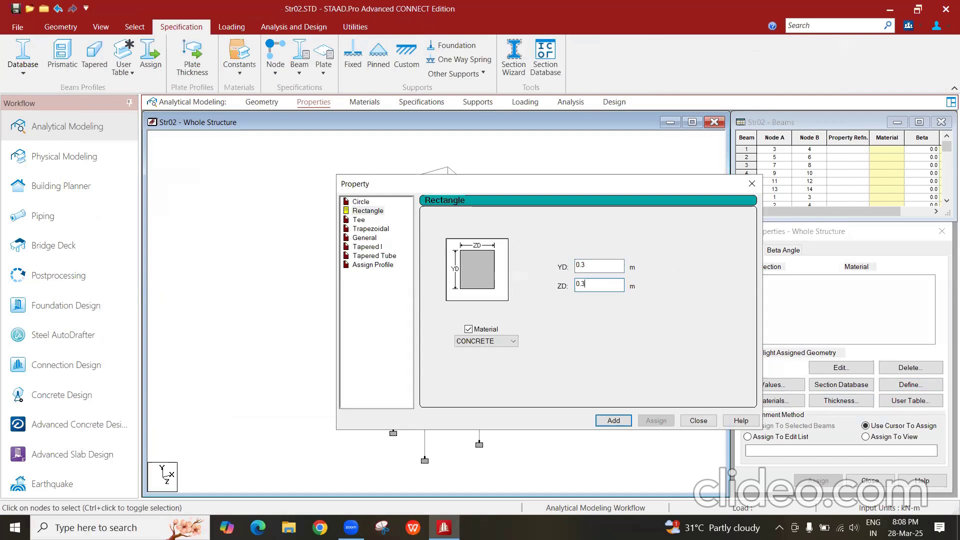
left_click(613, 421)
left_click(691, 421)
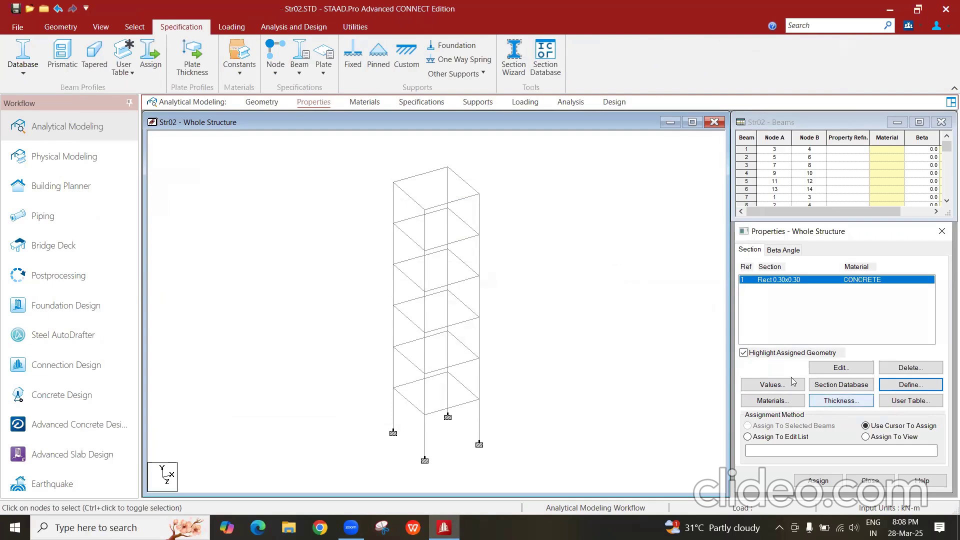
Step: Add primary load case 1 with the loading type Seismic and the title LOAD CASE 1
left_click(524, 102)
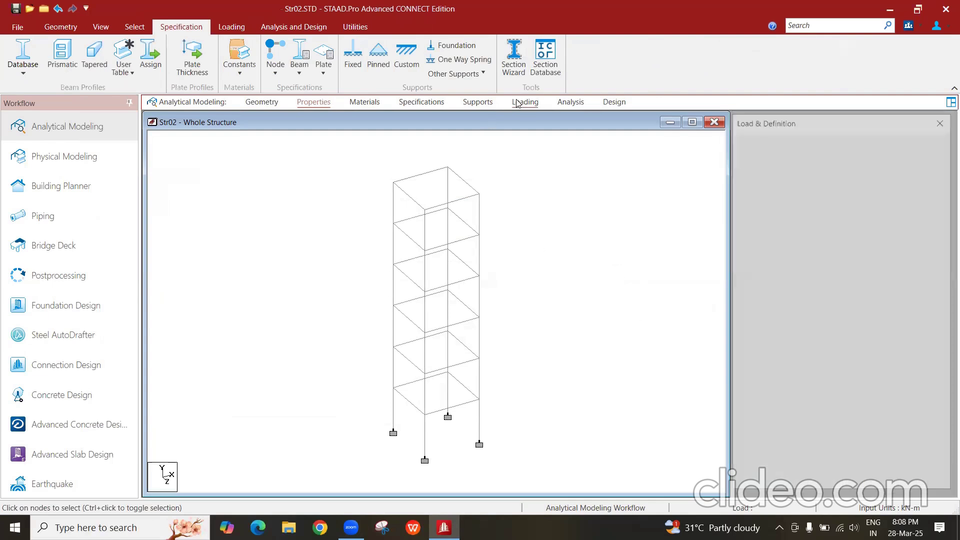
left_click(778, 146)
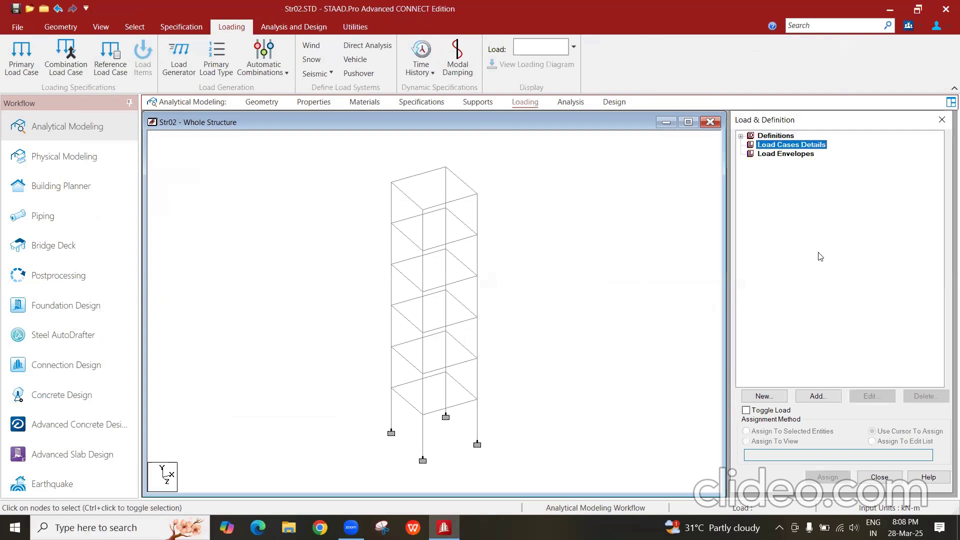
left_click(822, 398)
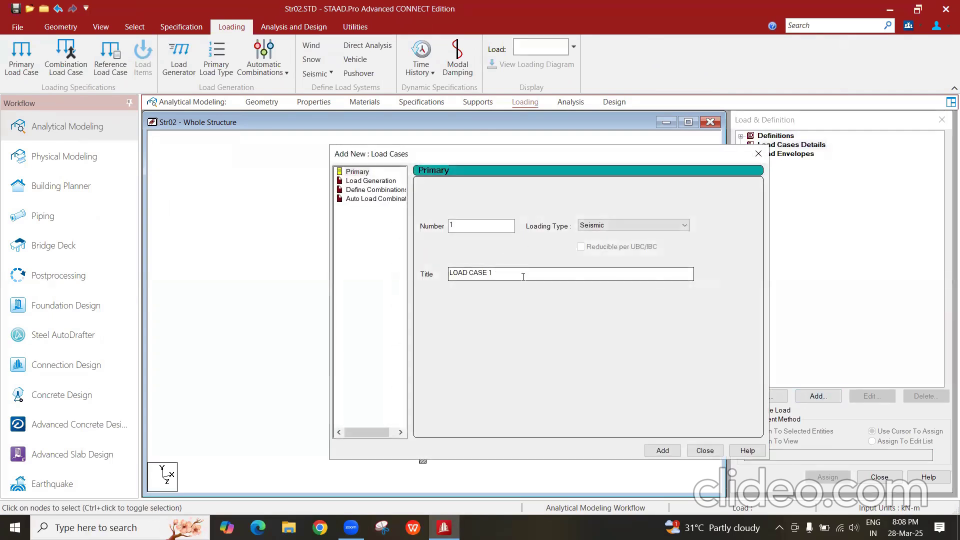
left_click(664, 450)
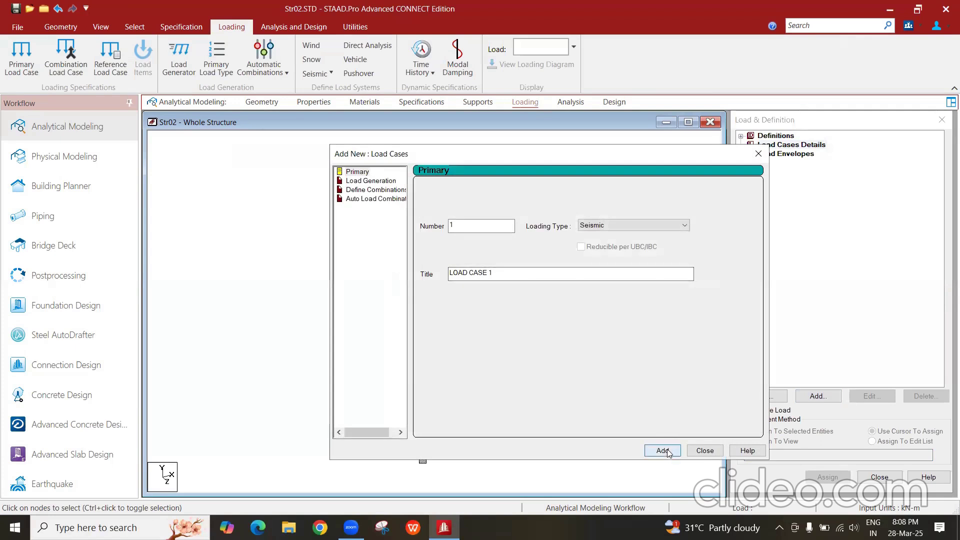
left_click(719, 451)
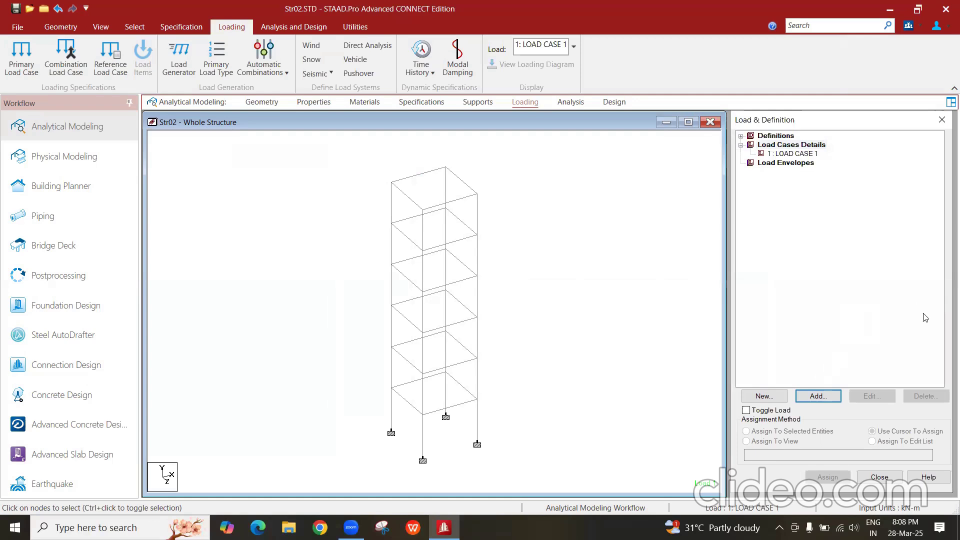
left_click(808, 154)
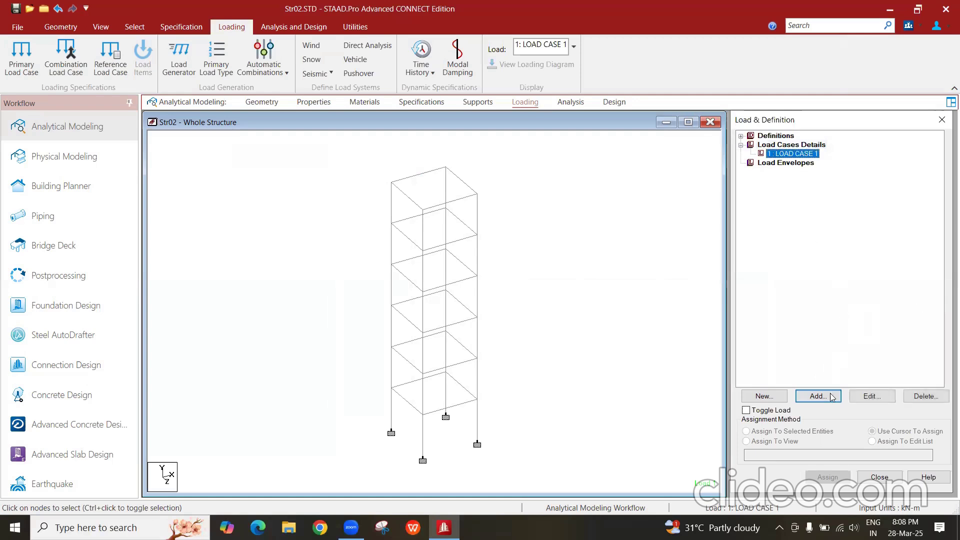
left_click(832, 396)
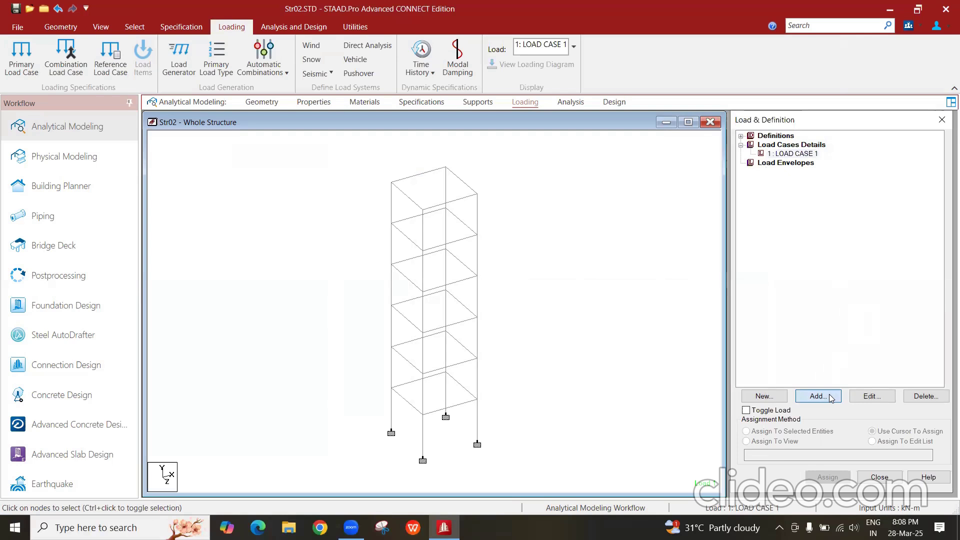
left_click(832, 396)
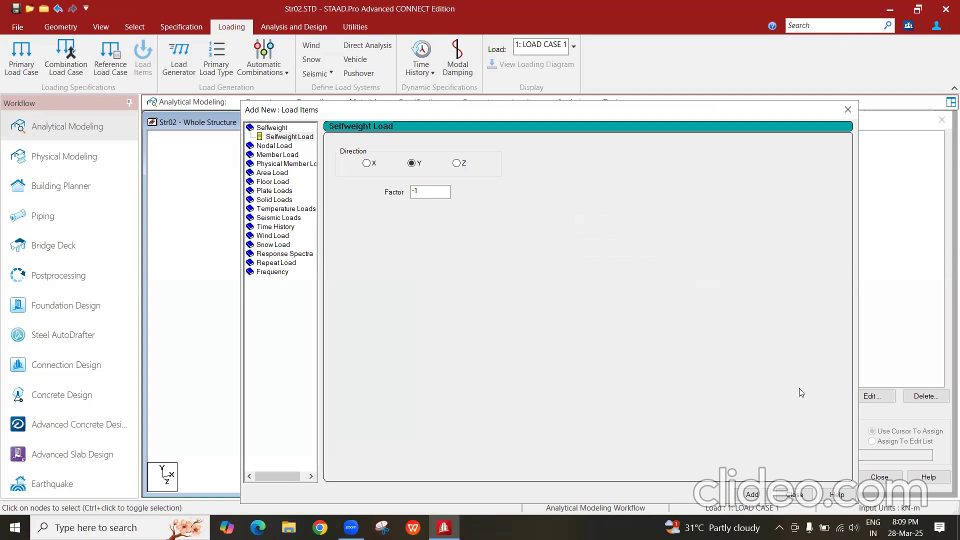
left_click(849, 112)
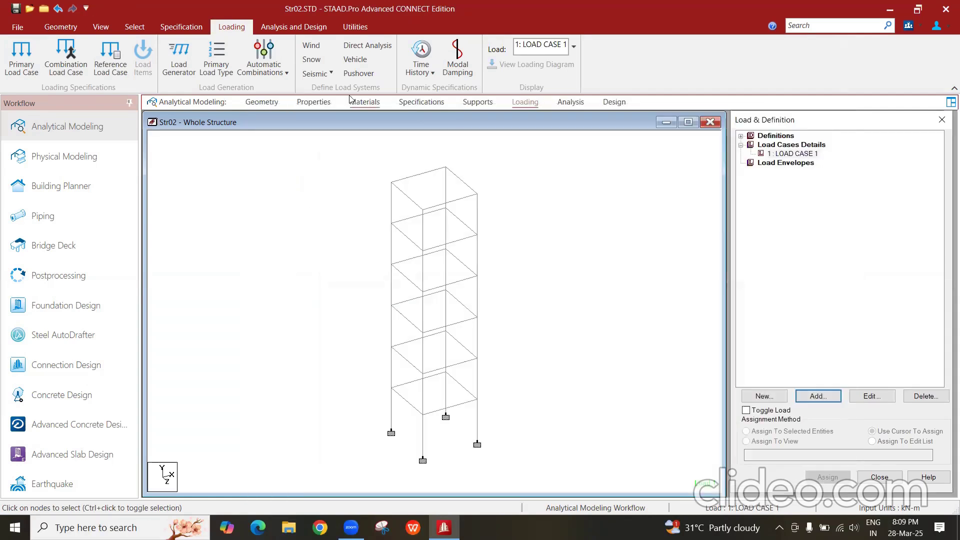
Step: Set the cut-off mode shape command to a maximum of 10 mode shapes
left_click(315, 27)
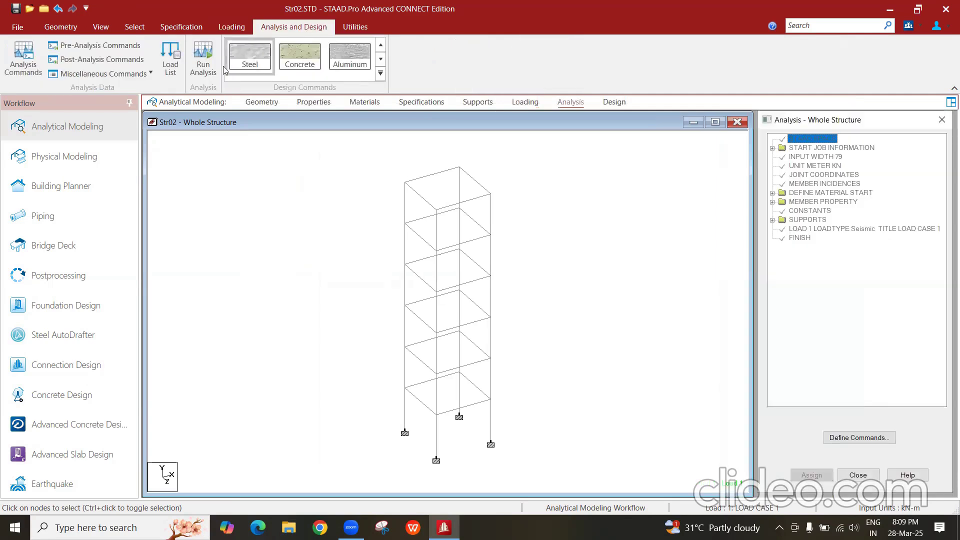
left_click(104, 73)
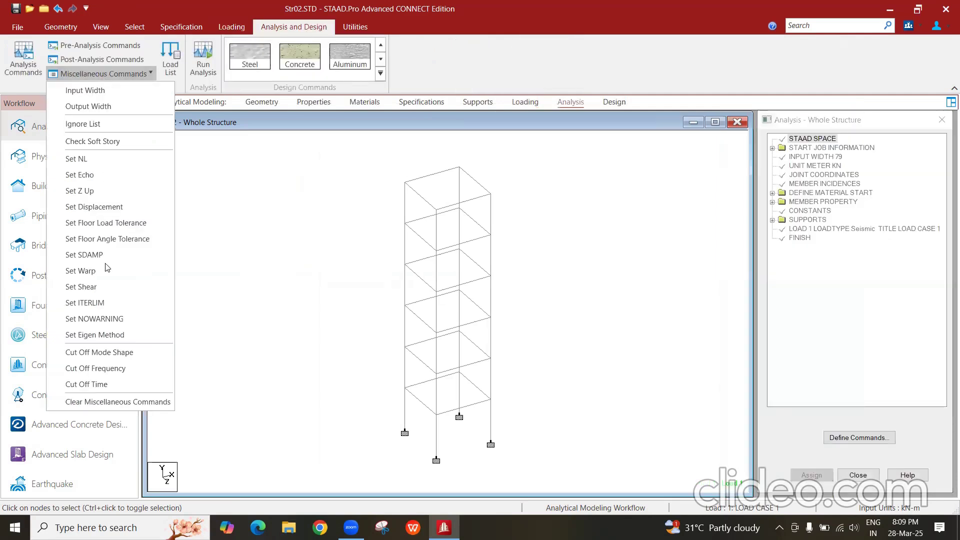
left_click(114, 352)
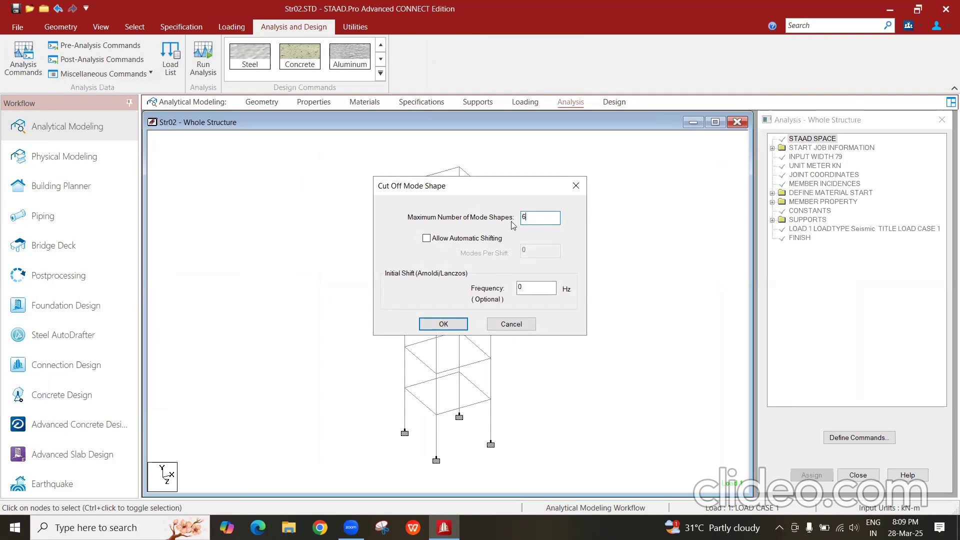
type("0")
key("Return")
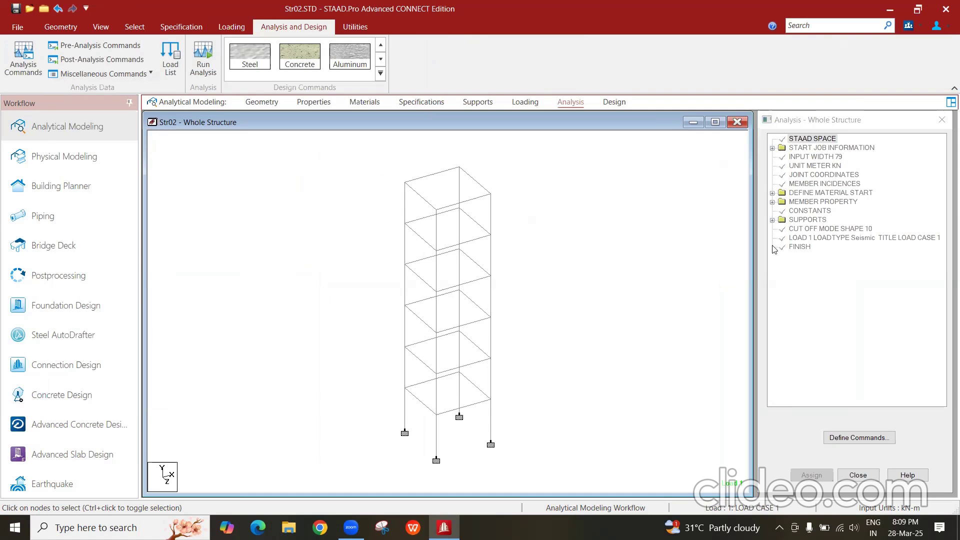
Step: Add selfweight loads with factor 1 in the X and Z directions to LOAD CASE 1
left_click(526, 102)
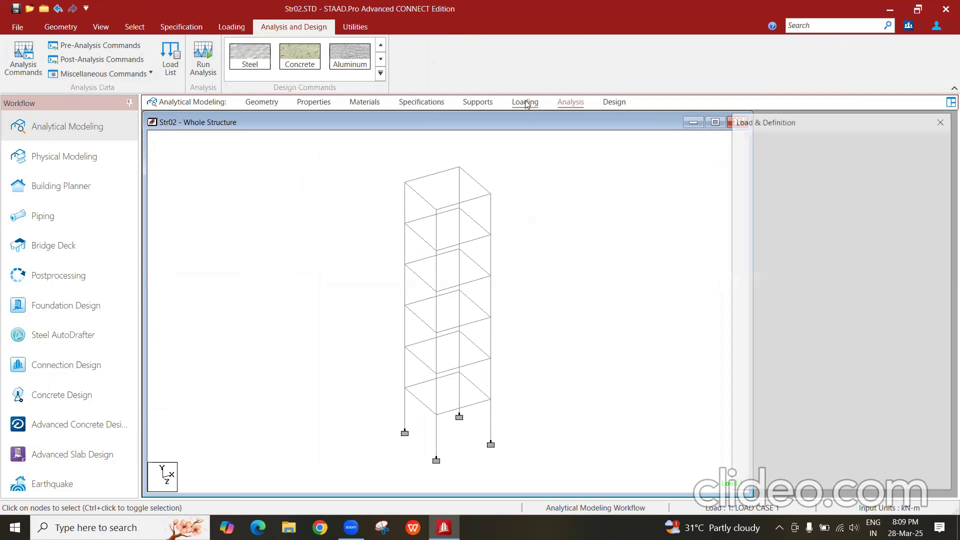
left_click(741, 145)
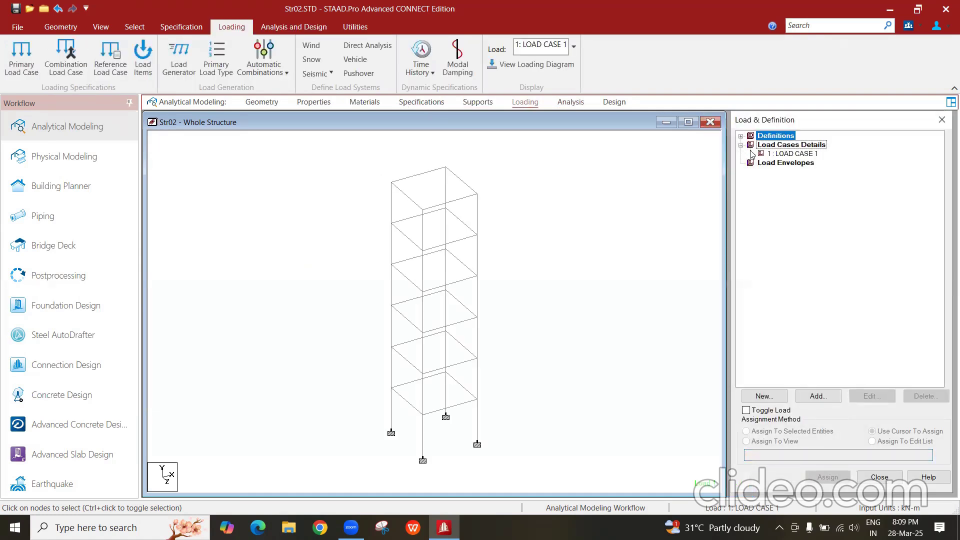
left_click(788, 153)
left_click(817, 399)
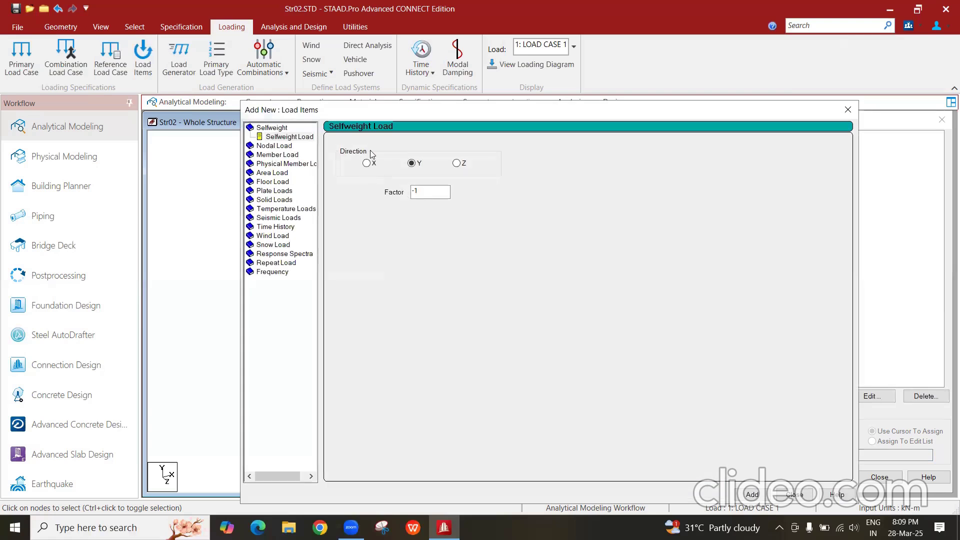
left_click(367, 163)
double_click(428, 192)
type("1")
left_click(752, 494)
left_click(457, 163)
left_click_drag(595, 117, 489, 96)
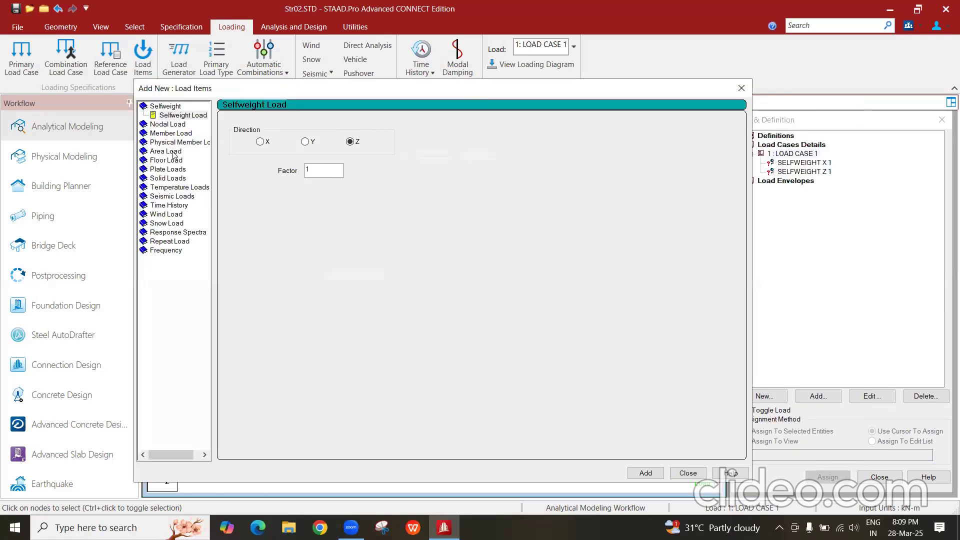
Step: Add uniform member forces of 10 kN/m in the GX and GZ directions to the load case
left_click(170, 133)
type("10")
left_click(403, 215)
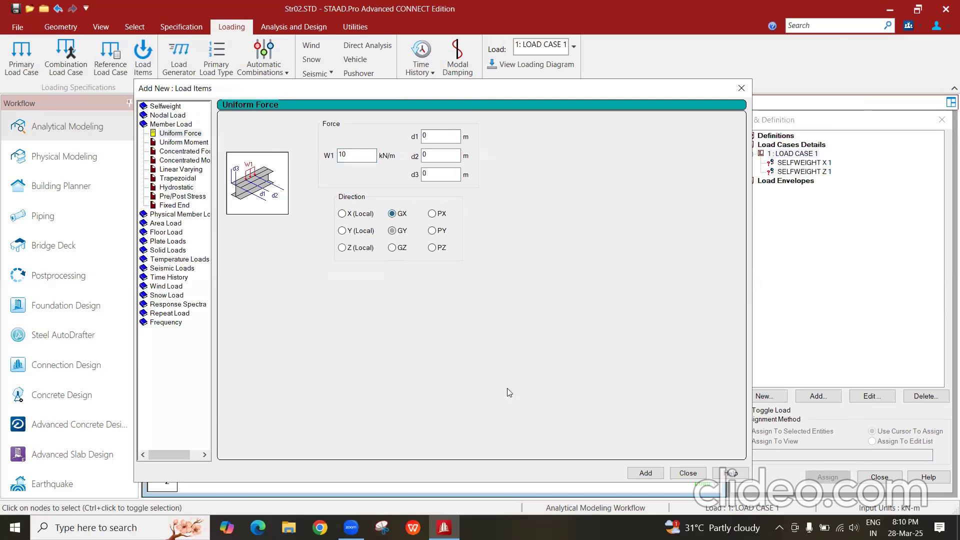
Step: Add floor loads of 3 kN/m2 over the Y range 0 to 18 m in Global X and Global Z, and display each one
left_click(168, 231)
type("3")
left_click(286, 224)
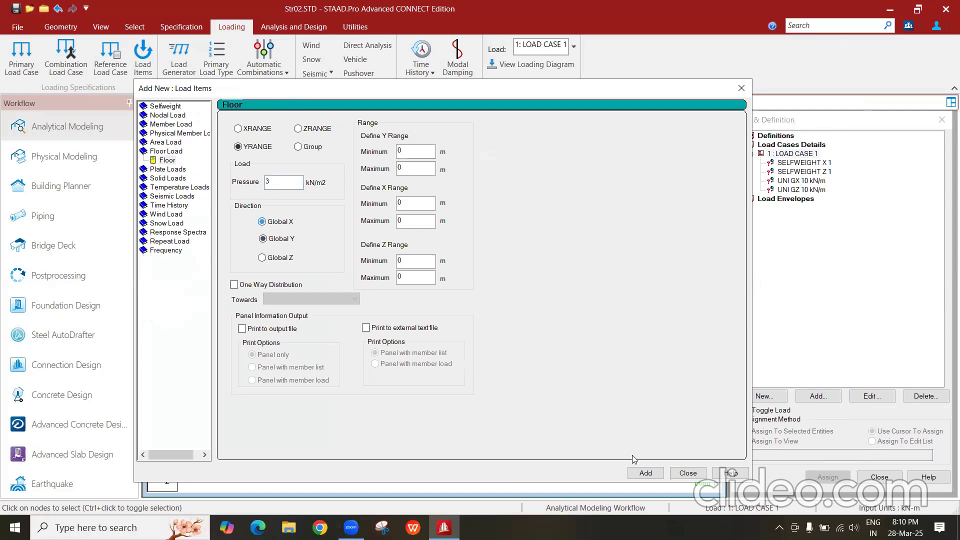
double_click(416, 168)
type("18")
left_click(653, 472)
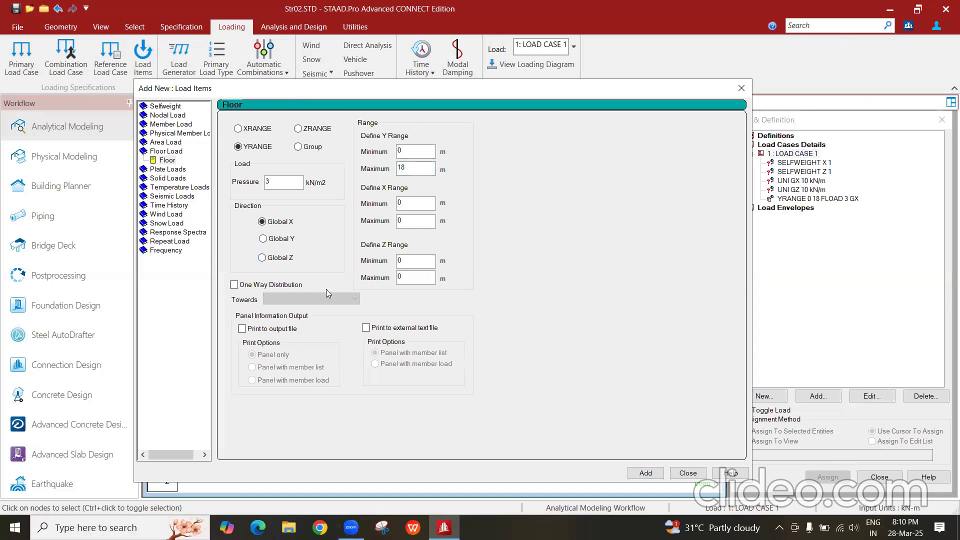
left_click(262, 257)
left_click(656, 473)
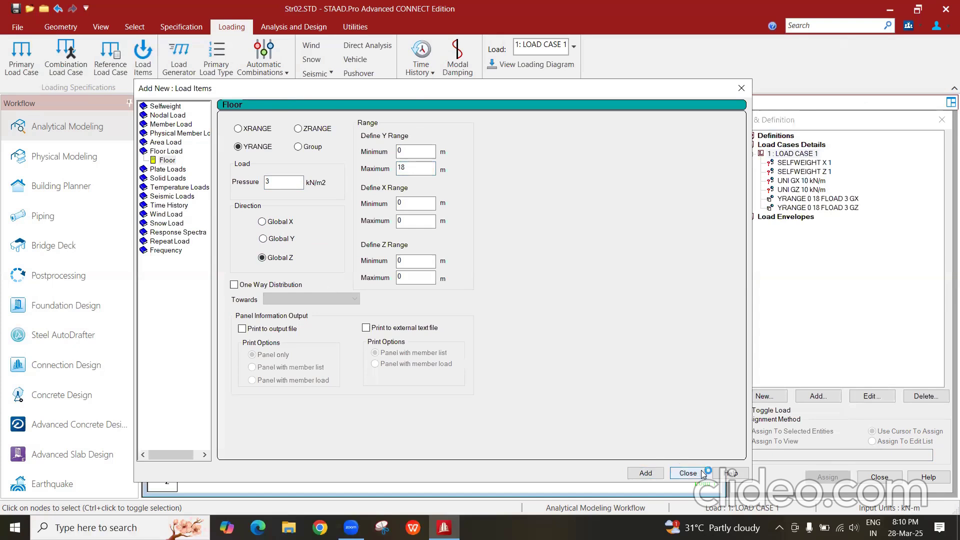
key("Escape")
left_click(834, 199)
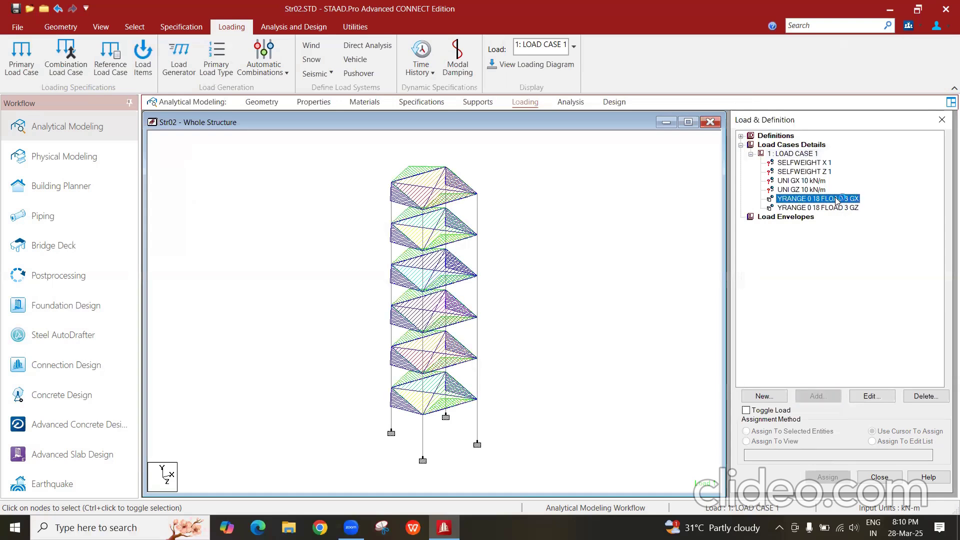
left_click(834, 208)
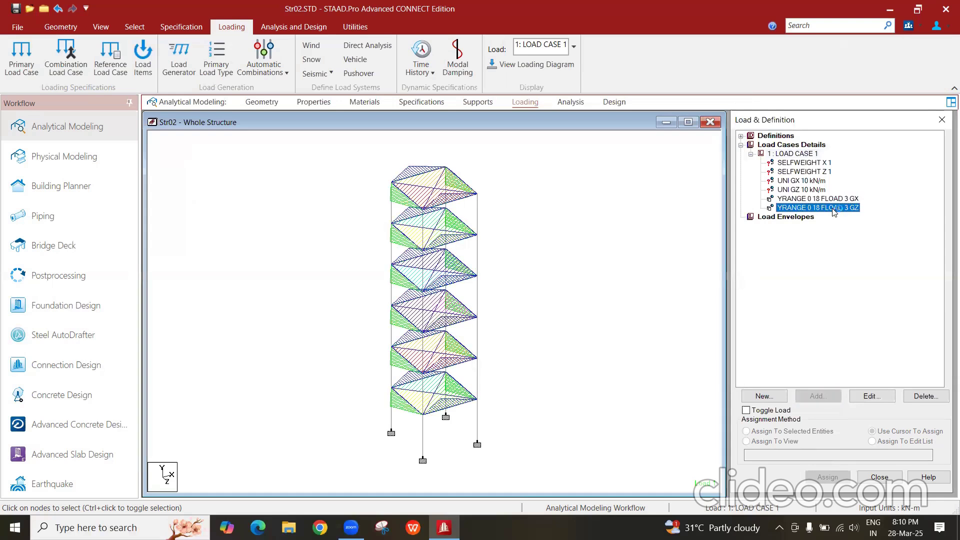
Step: Assign the X and Z selfweight loads of LOAD CASE 1 to all members in view
left_click(805, 163)
left_click(775, 442)
left_click(827, 477)
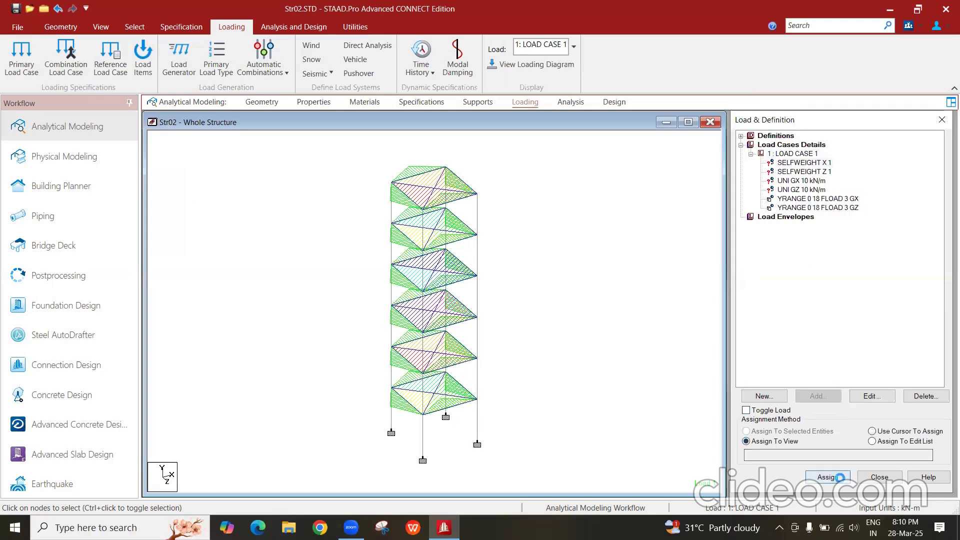
left_click(792, 172)
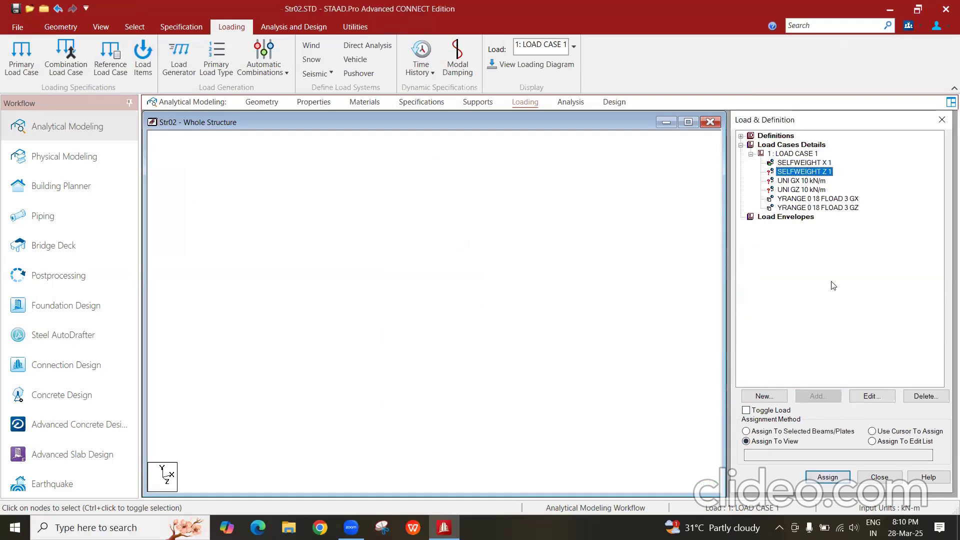
left_click(827, 477)
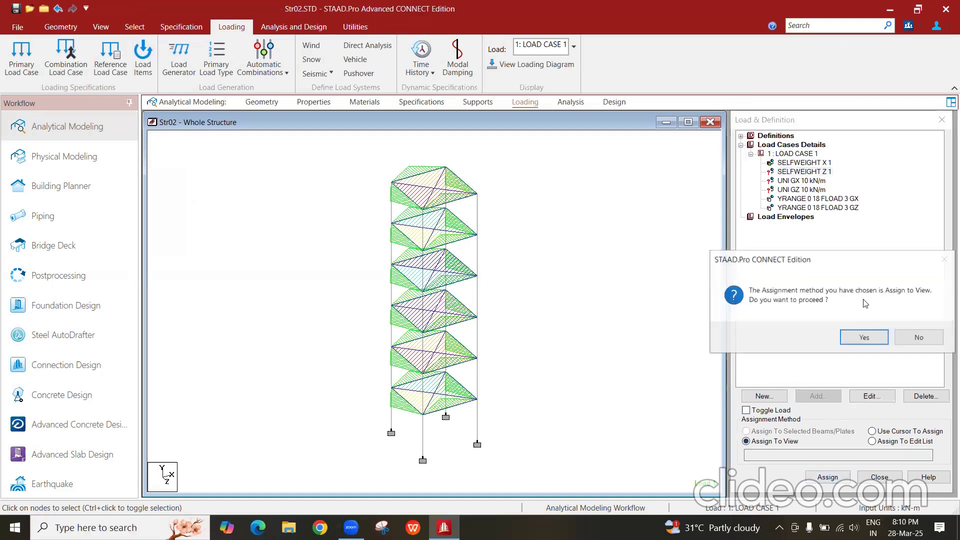
left_click(864, 337)
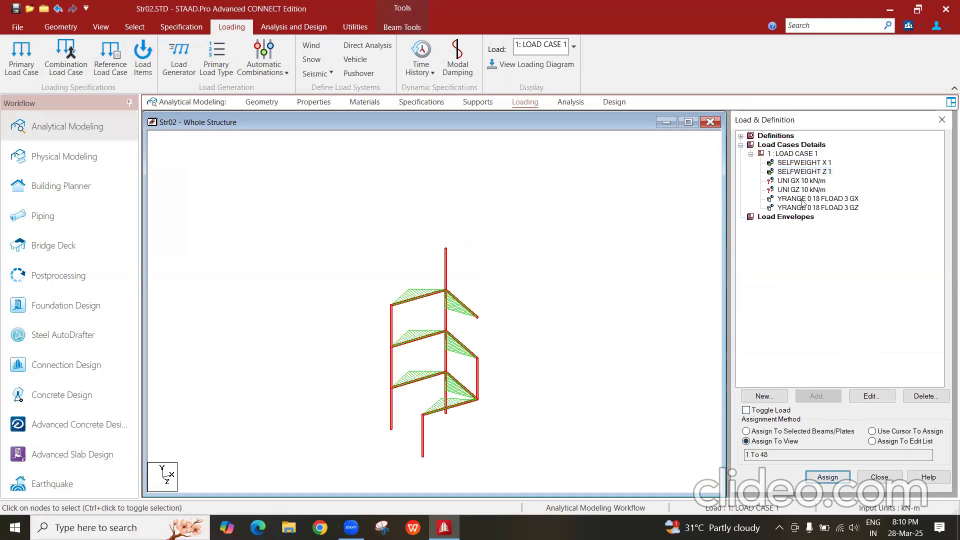
Step: Assign the 10 kN/m uniform loads in GX and GZ to all members in view, and clear the member selection
left_click(827, 477)
left_click(859, 337)
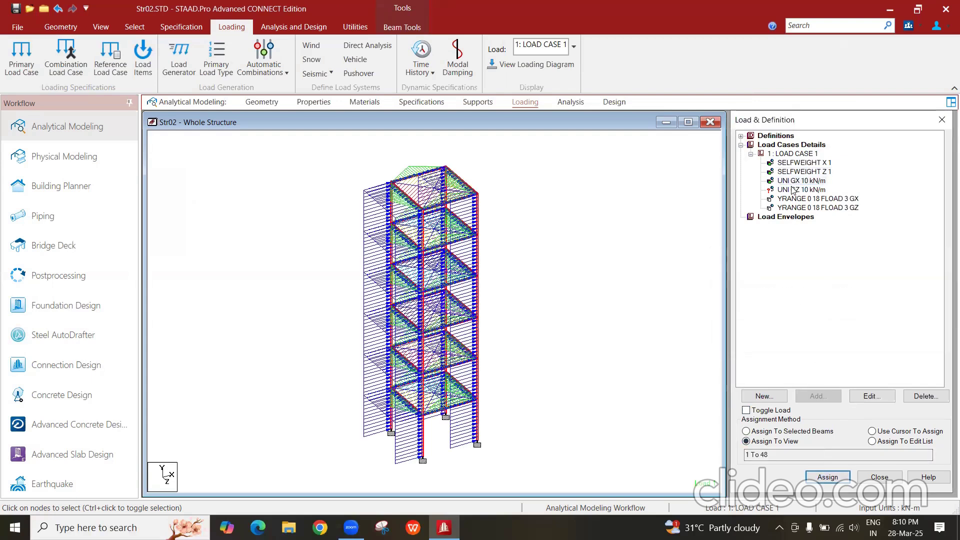
left_click(795, 190)
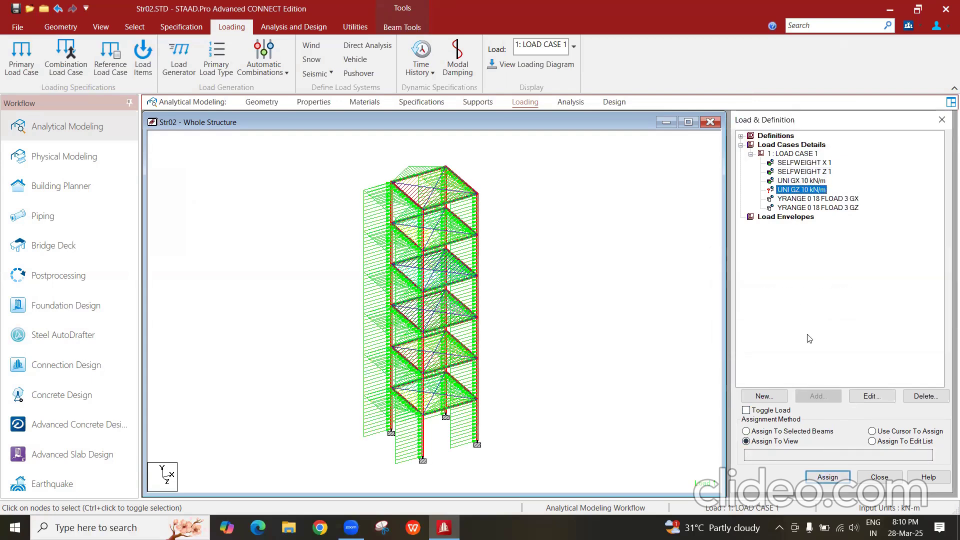
left_click(827, 477)
left_click(856, 337)
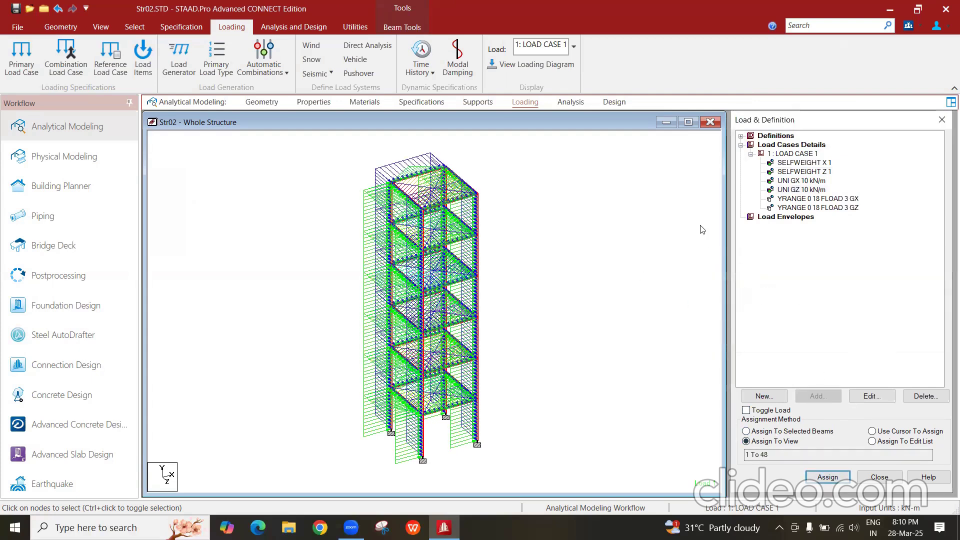
left_click(603, 217)
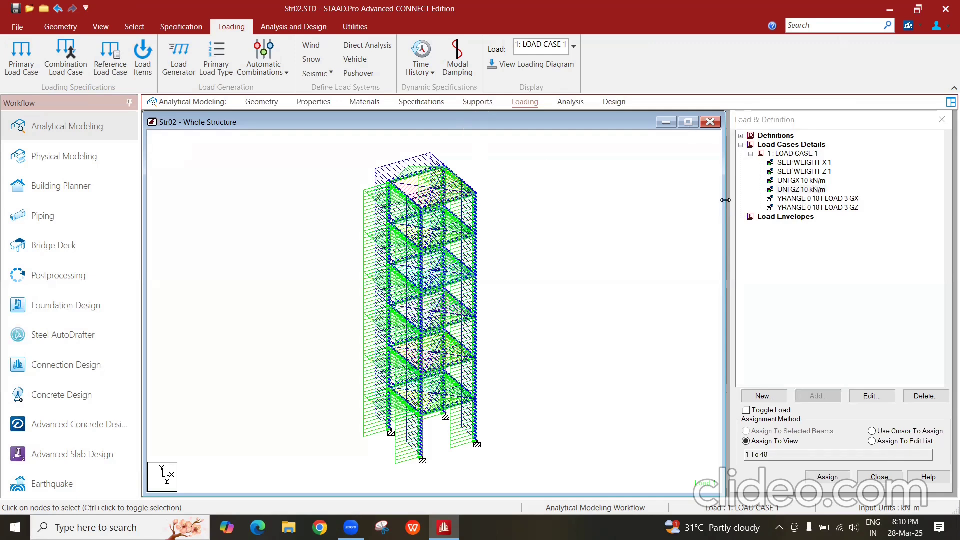
Step: Add a Perform Analysis command with the No Print option
left_click(294, 27)
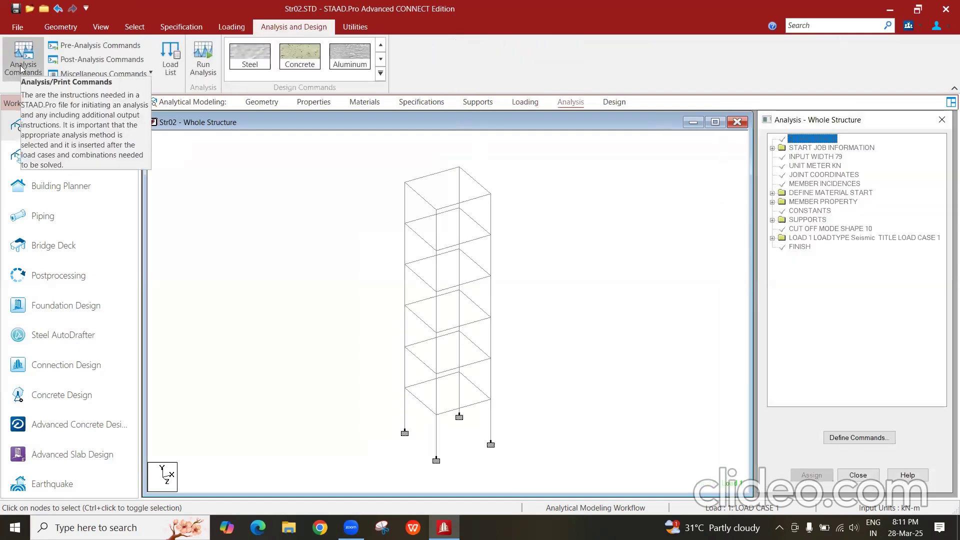
left_click(22, 68)
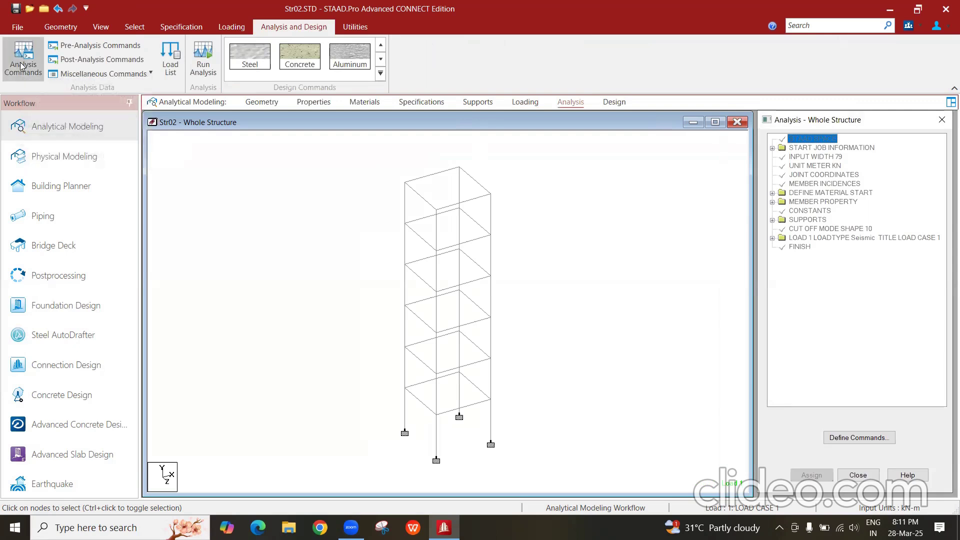
left_click(22, 65)
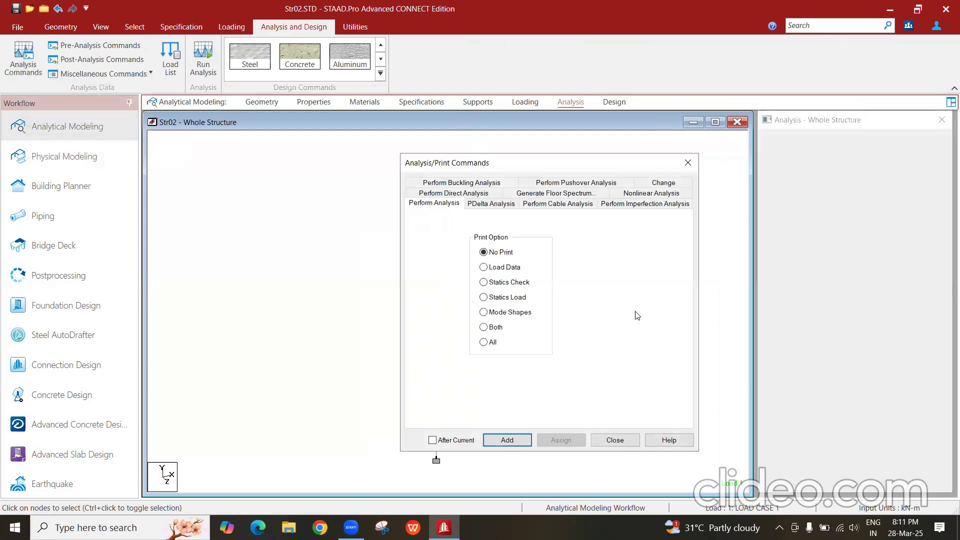
left_click_drag(508, 167, 278, 136)
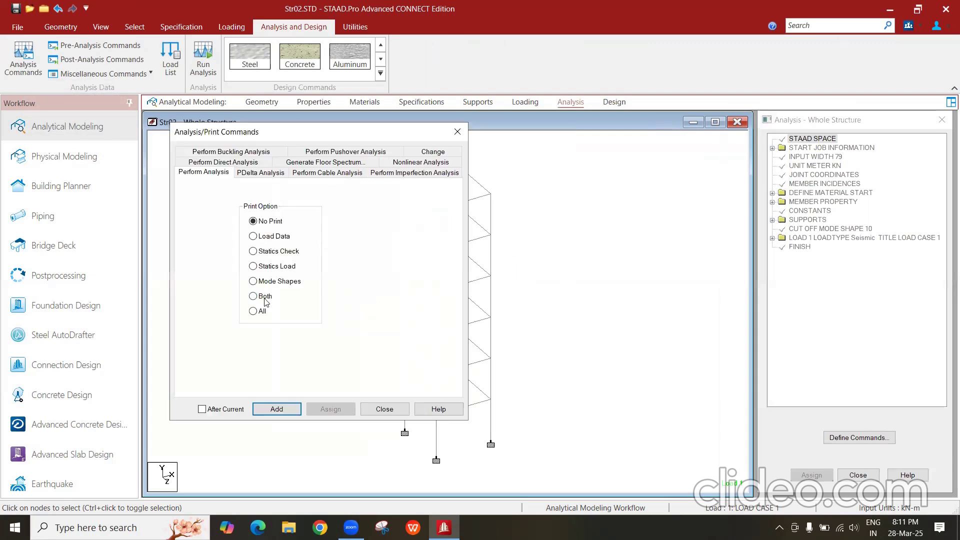
left_click(291, 408)
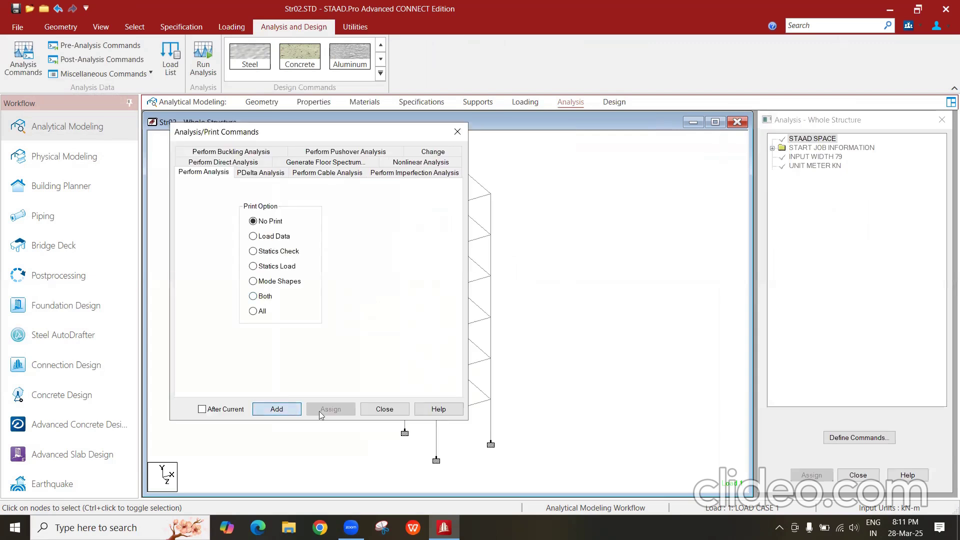
left_click(385, 409)
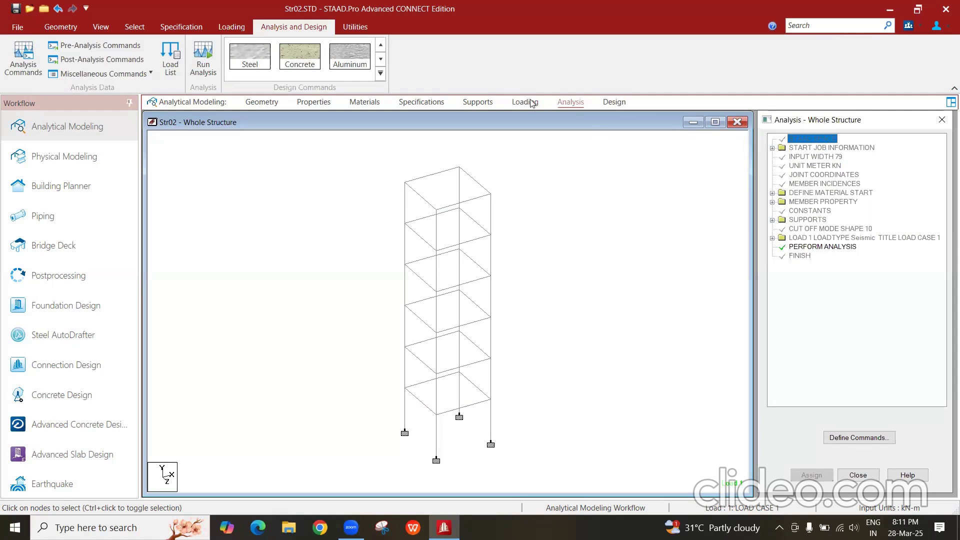
Step: Add a Modal Calculation frequency item without missing mass mode to LOAD CASE 1, and select it to display the loads
left_click(513, 104)
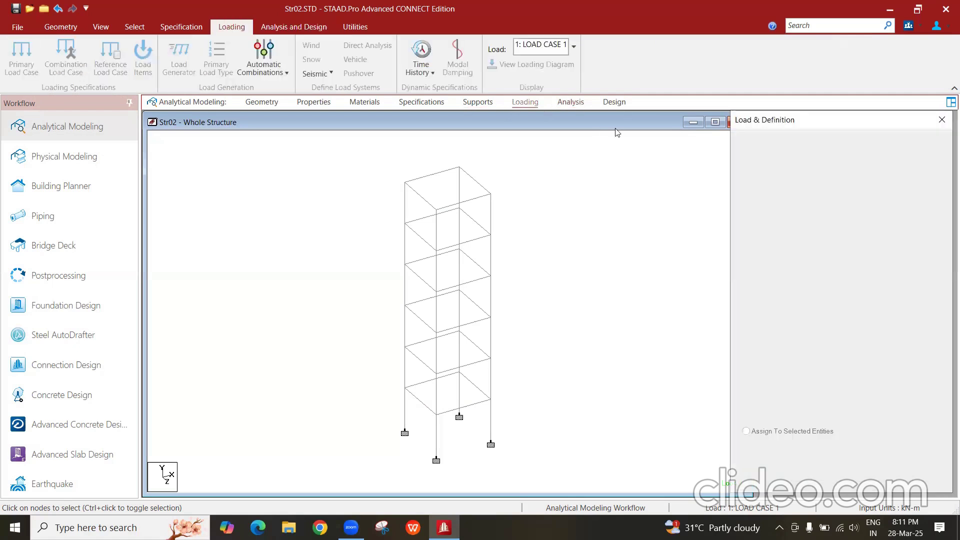
left_click(741, 145)
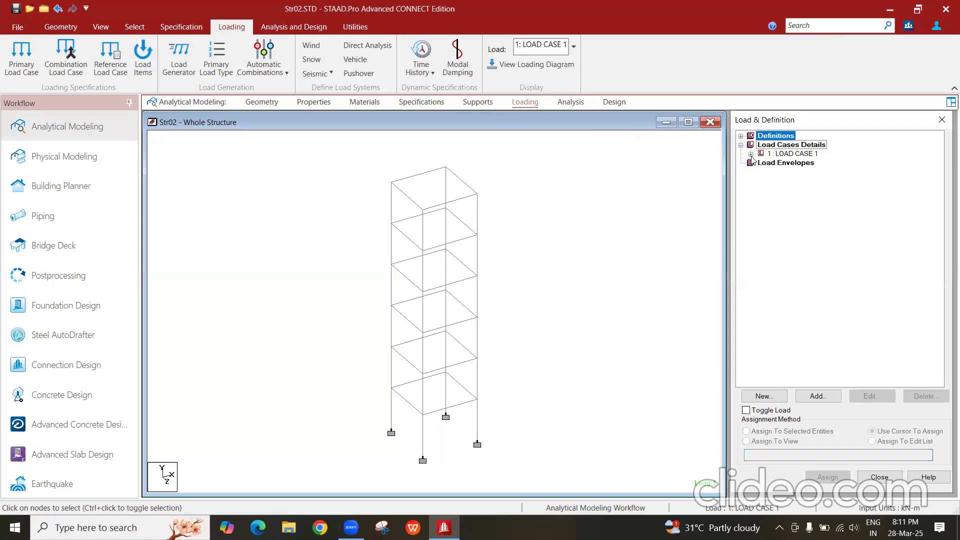
left_click(751, 154)
left_click(793, 154)
left_click(828, 395)
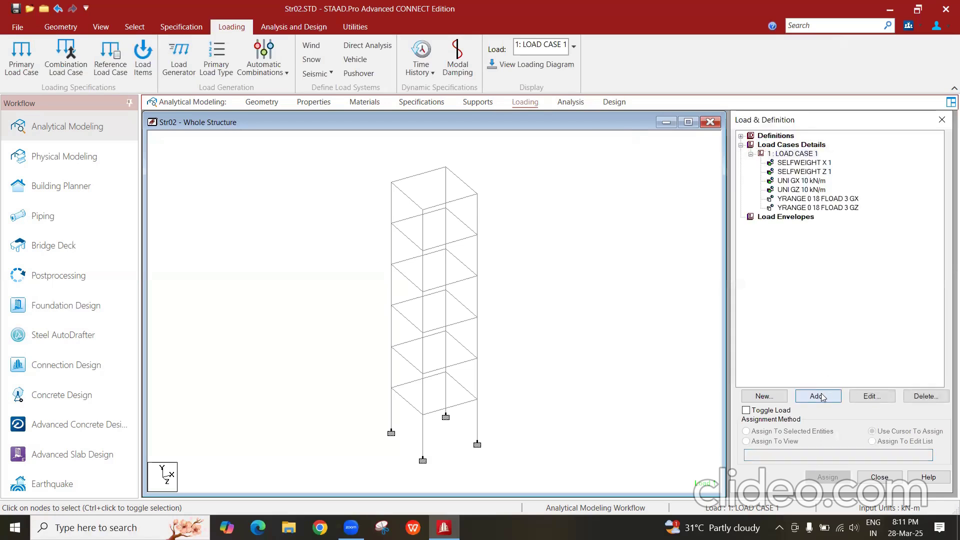
left_click(822, 397)
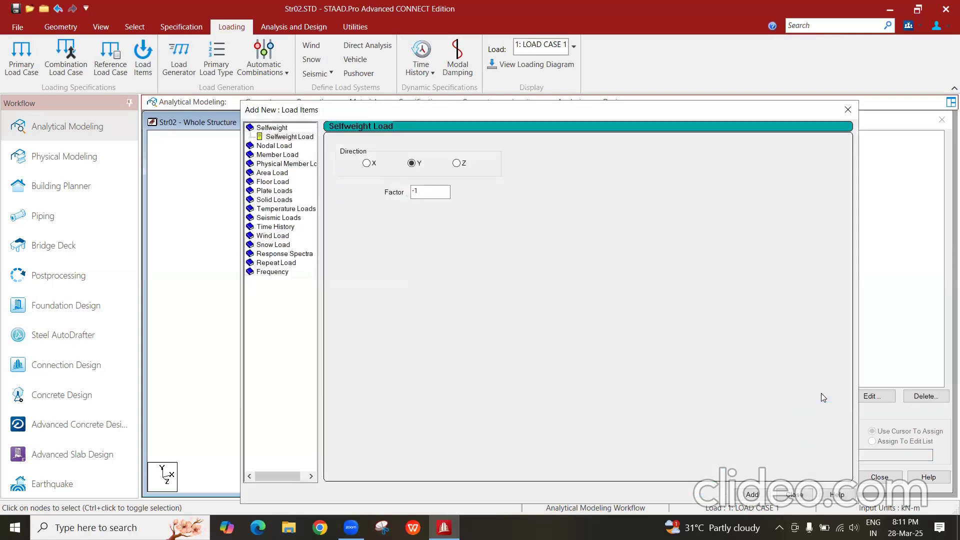
left_click(283, 272)
left_click(291, 281)
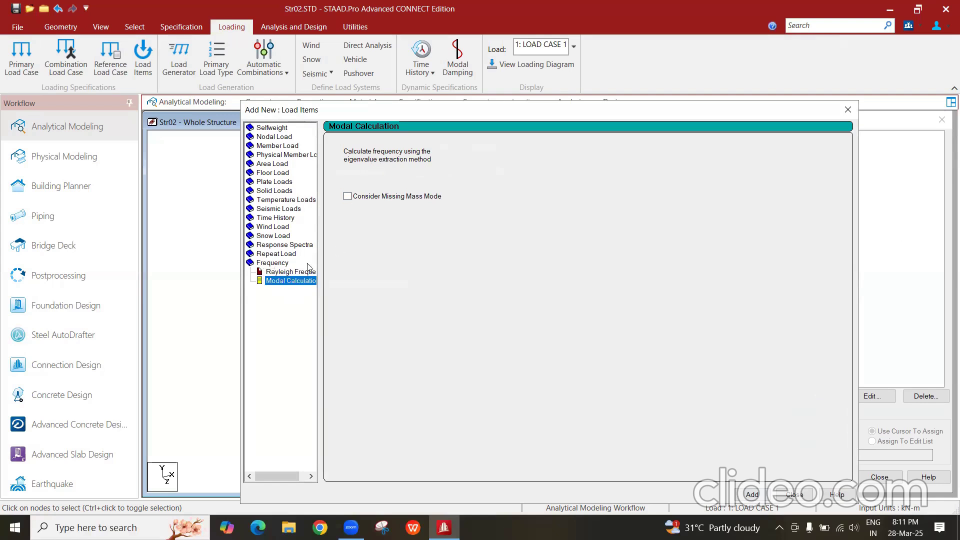
left_click(752, 495)
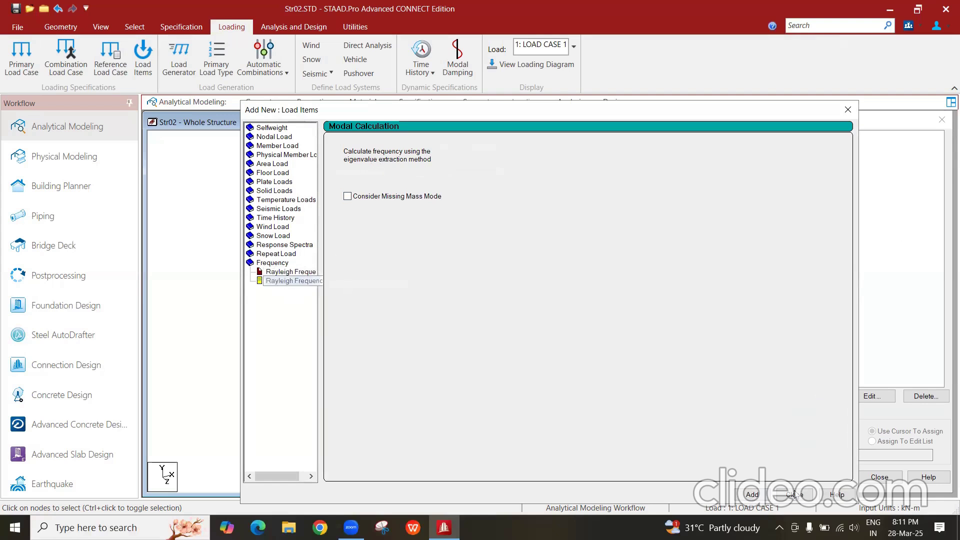
left_click(795, 495)
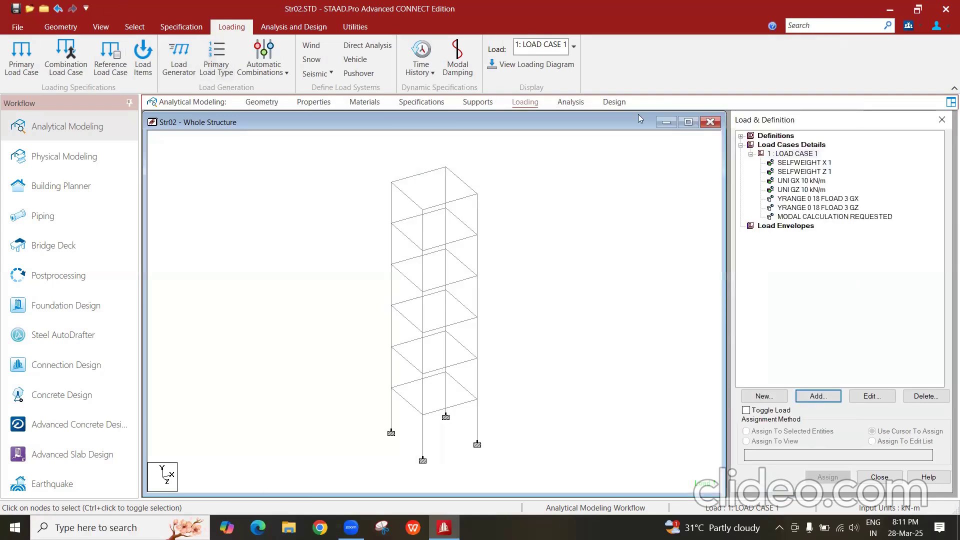
left_click(844, 217)
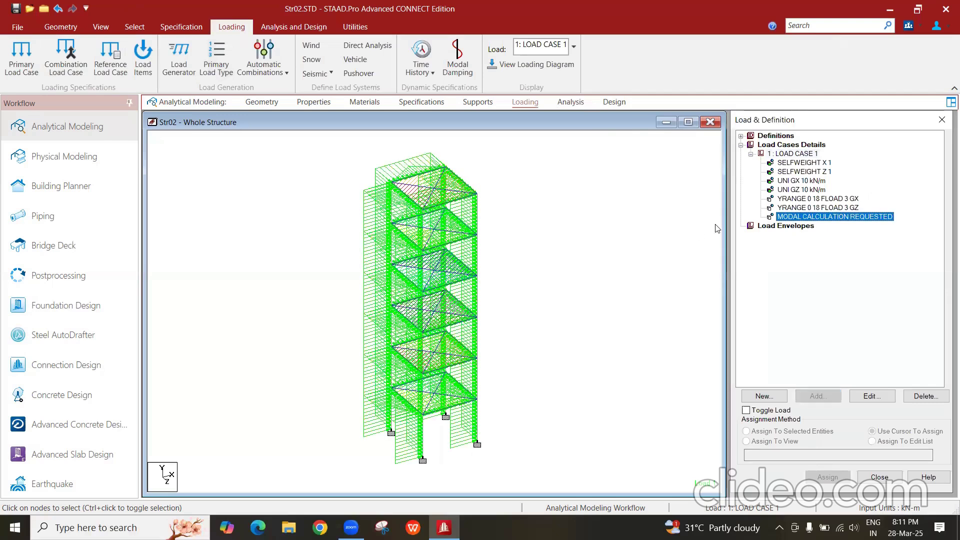
Step: Run the analysis, inspect the error entry in the Str02.anl output, and close the output viewer
left_click(293, 27)
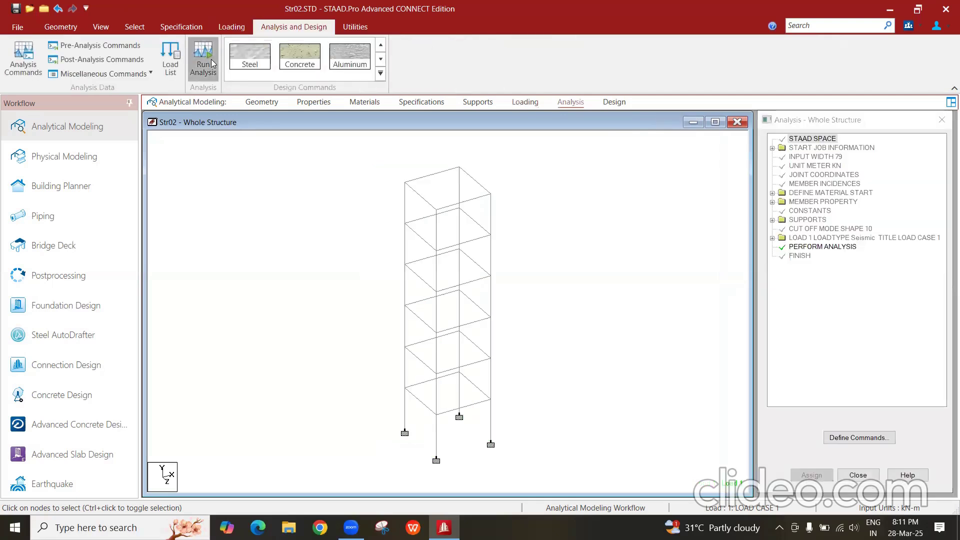
left_click(203, 59)
key("Return")
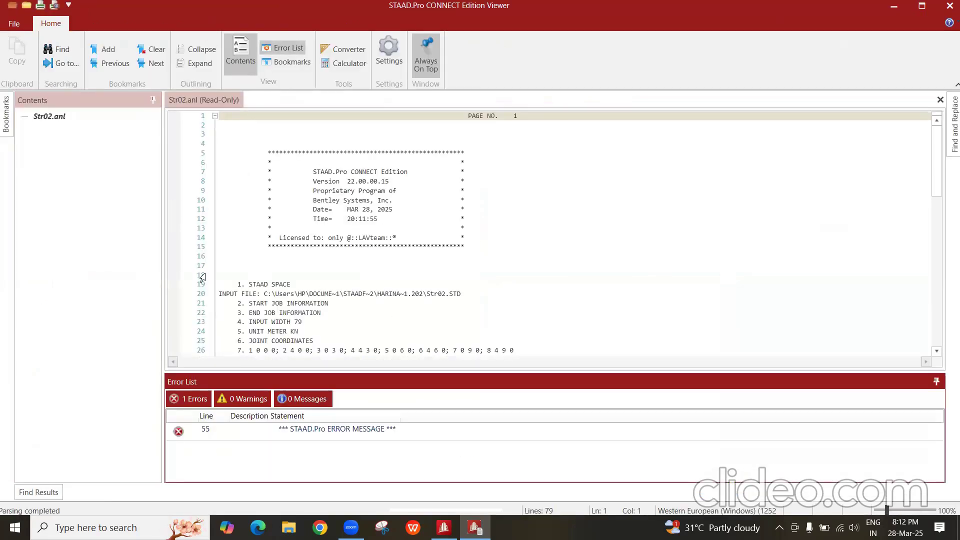
double_click(352, 431)
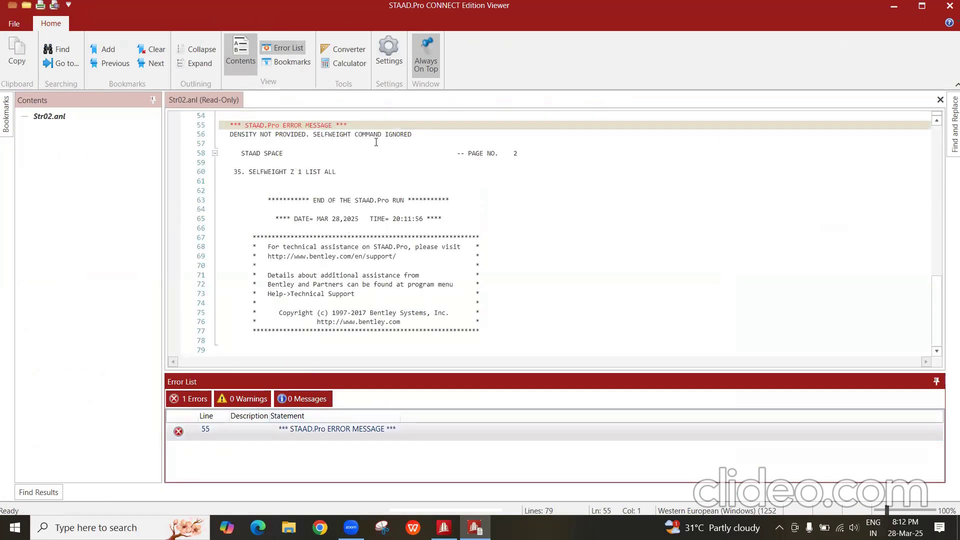
left_click(946, 7)
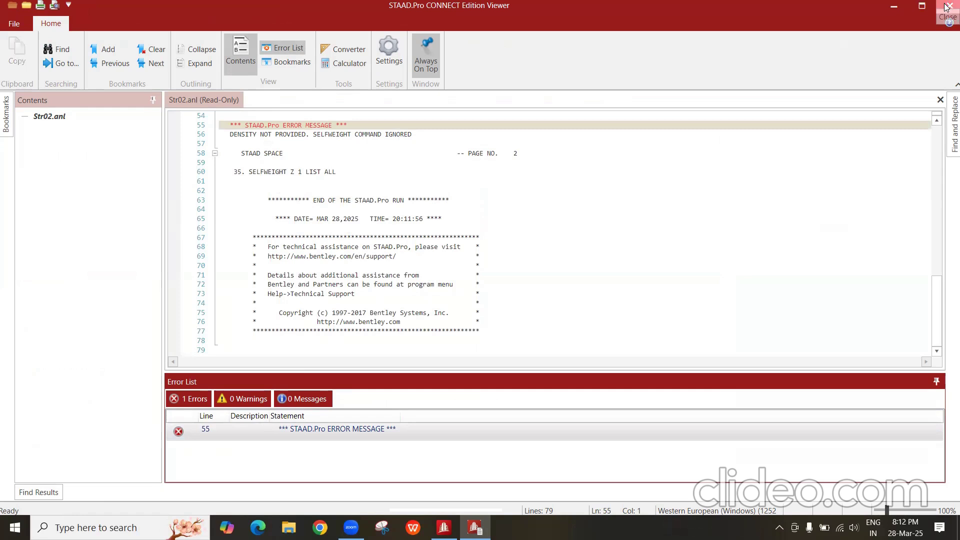
Step: Try to assign the Rect 0.30x0.30 concrete section to all members in view
left_click(305, 101)
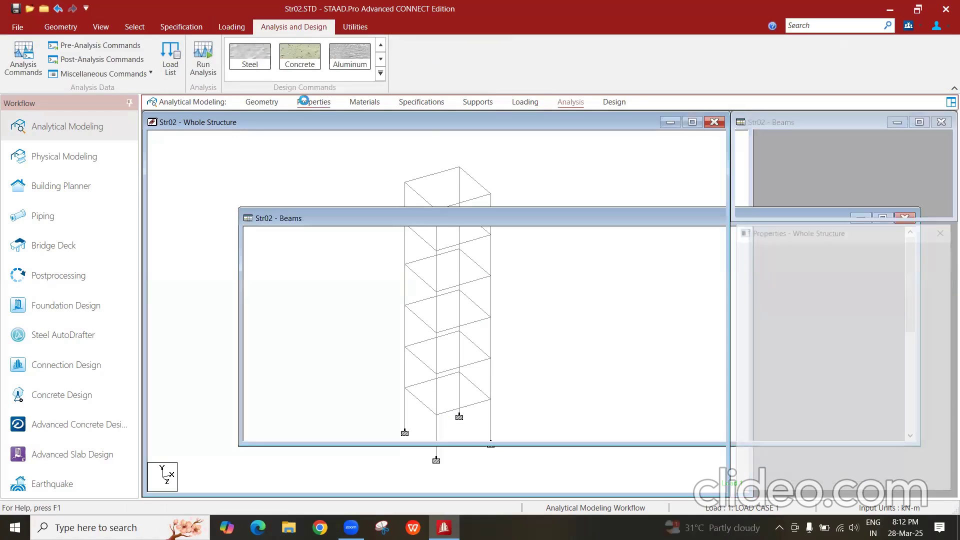
left_click(798, 281)
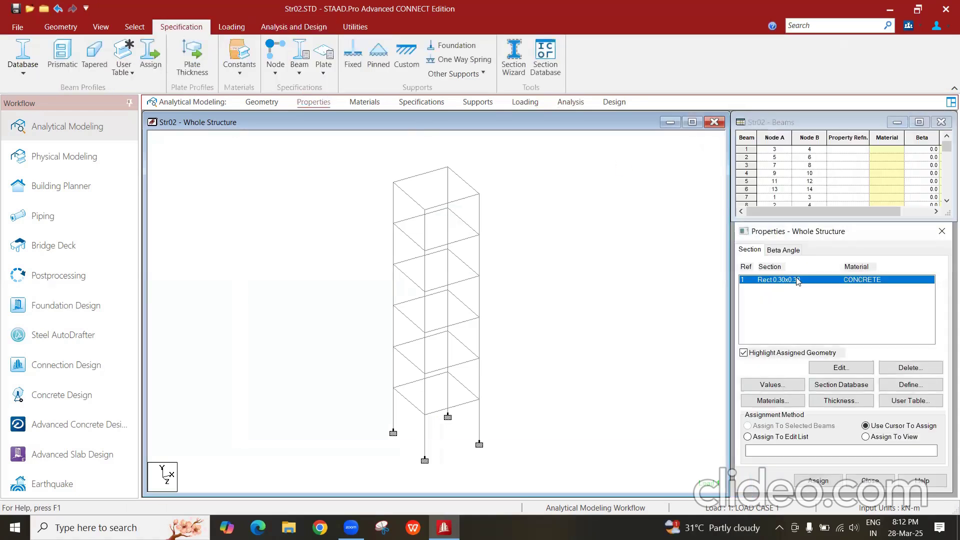
left_click(882, 438)
left_click(818, 481)
left_click(872, 391)
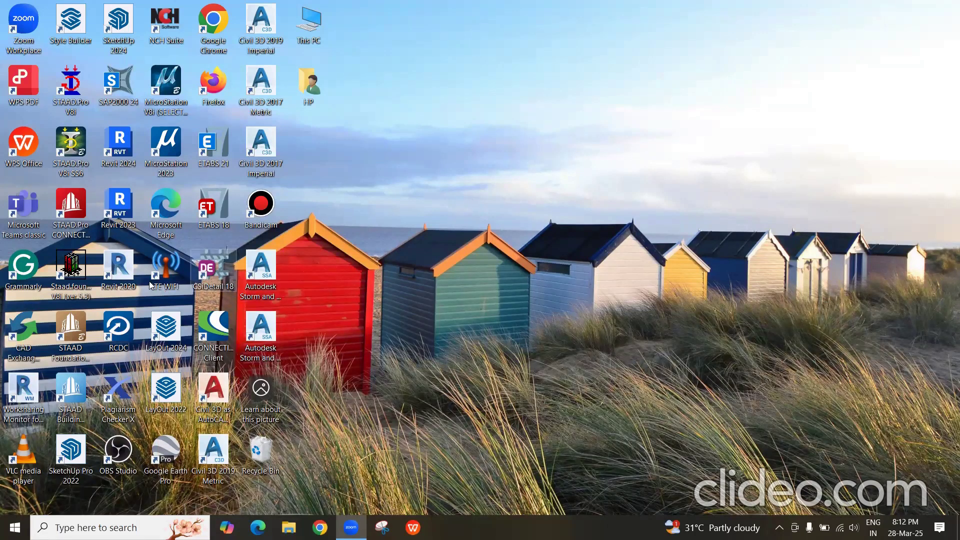
Step: Relaunch STAAD.Pro, reopen Str02.STD without associating a project, and show the model's section properties
left_click(64, 265)
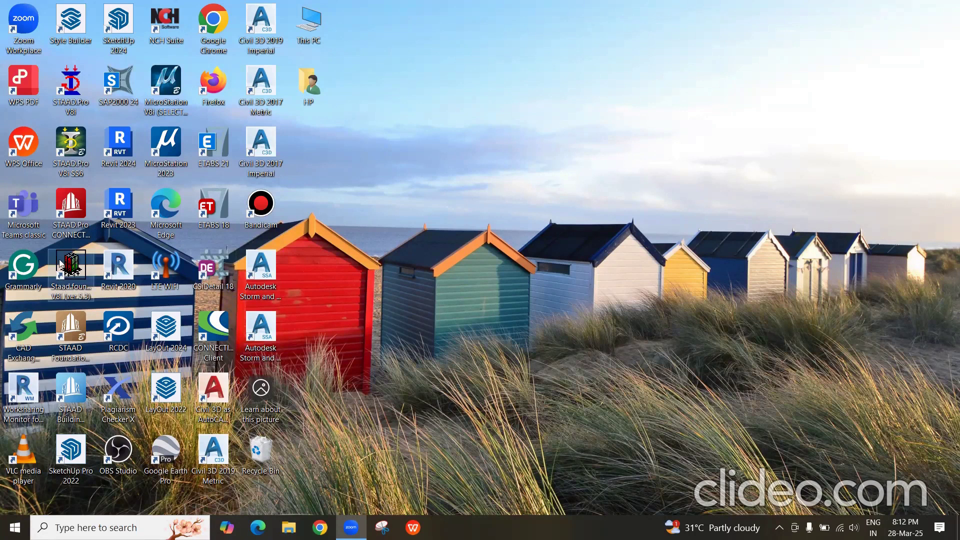
double_click(82, 209)
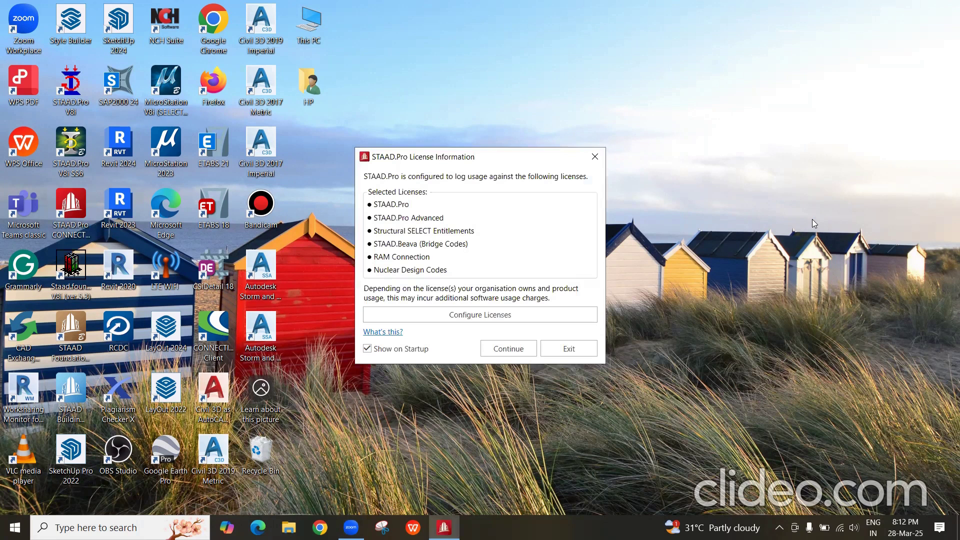
key("Return")
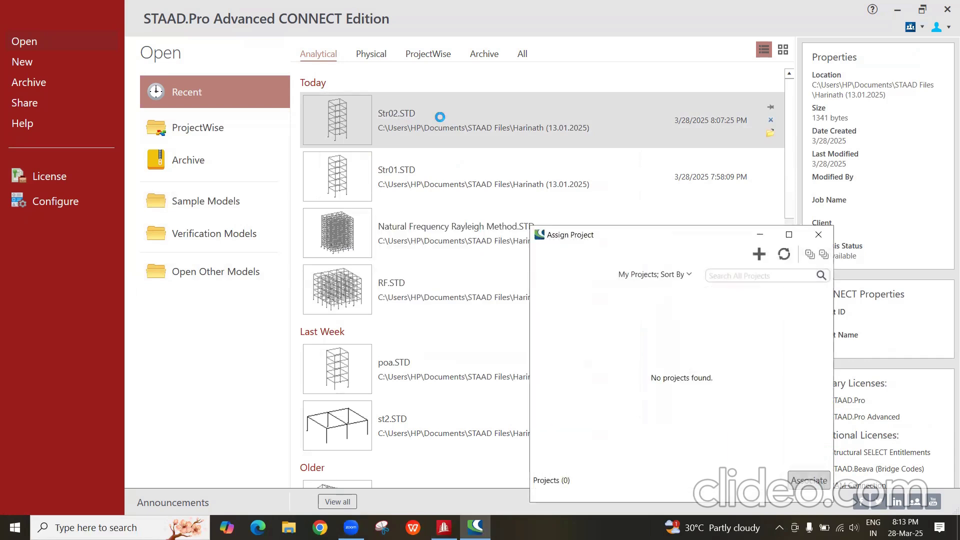
left_click(819, 235)
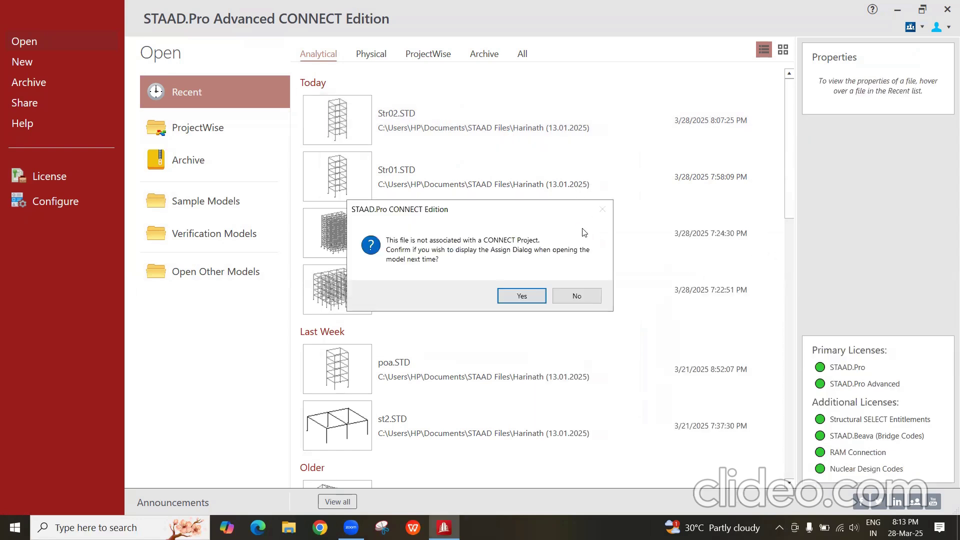
left_click(523, 296)
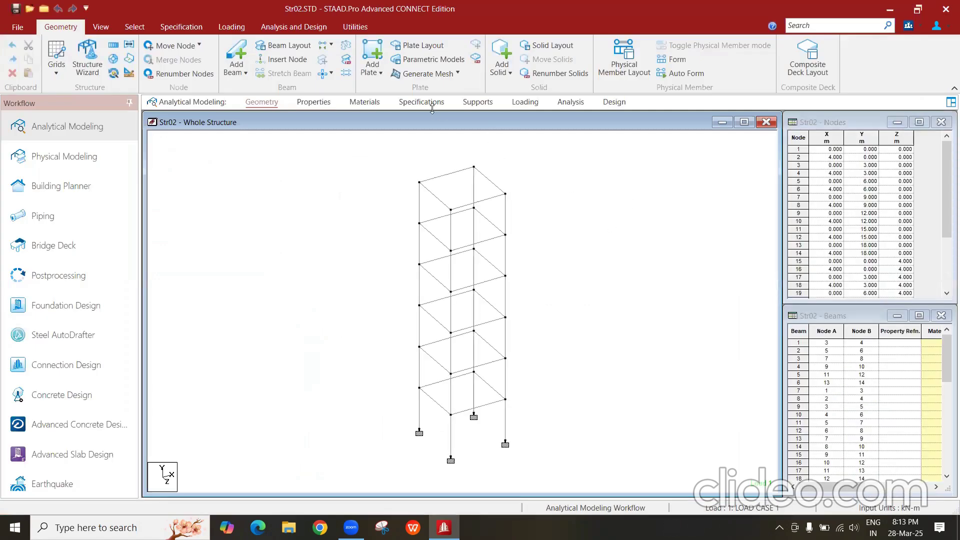
left_click(324, 103)
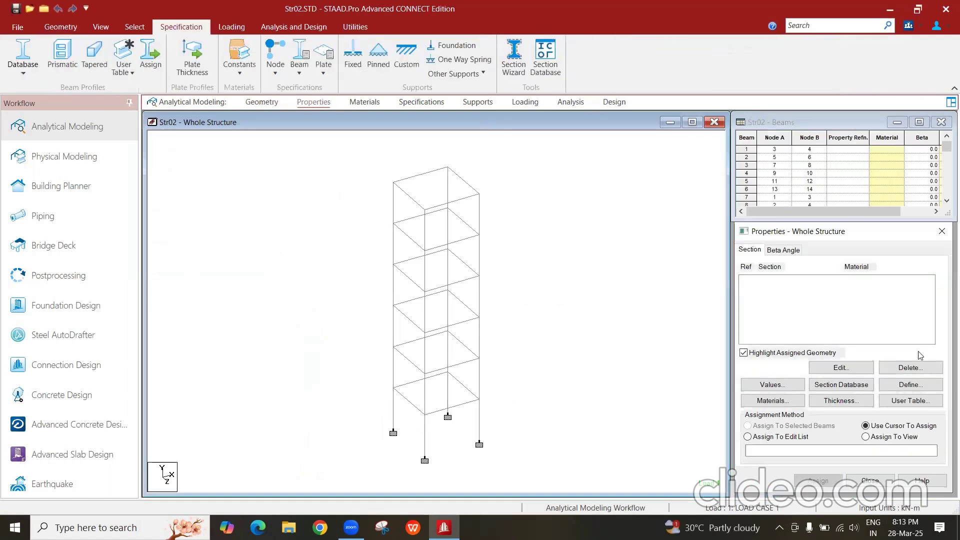
Step: Define a rectangular CONCRETE section with YD 0.3 m and ZD 0.3 m, and close the property definition
left_click(909, 384)
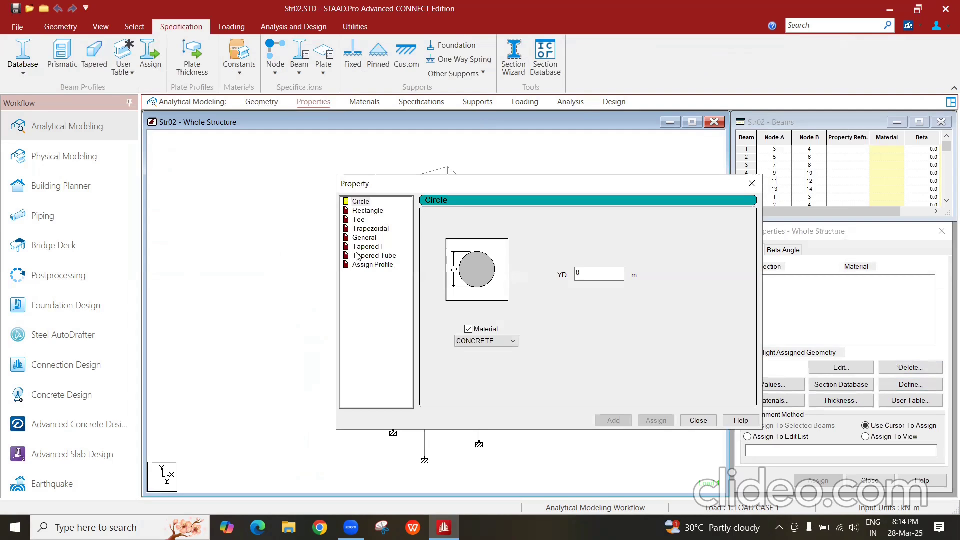
left_click(369, 211)
left_click(588, 267)
type(".3")
left_click(598, 287)
type(".3")
left_click(621, 423)
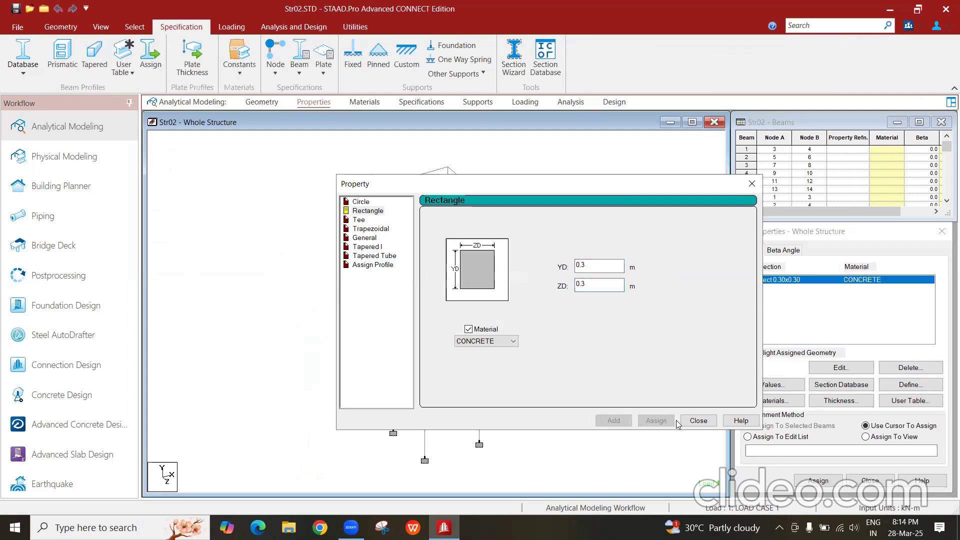
key("Escape")
Step: Assign the Rect 0.30x0.30 concrete section to all members in view and clear the beam selection
left_click(865, 437)
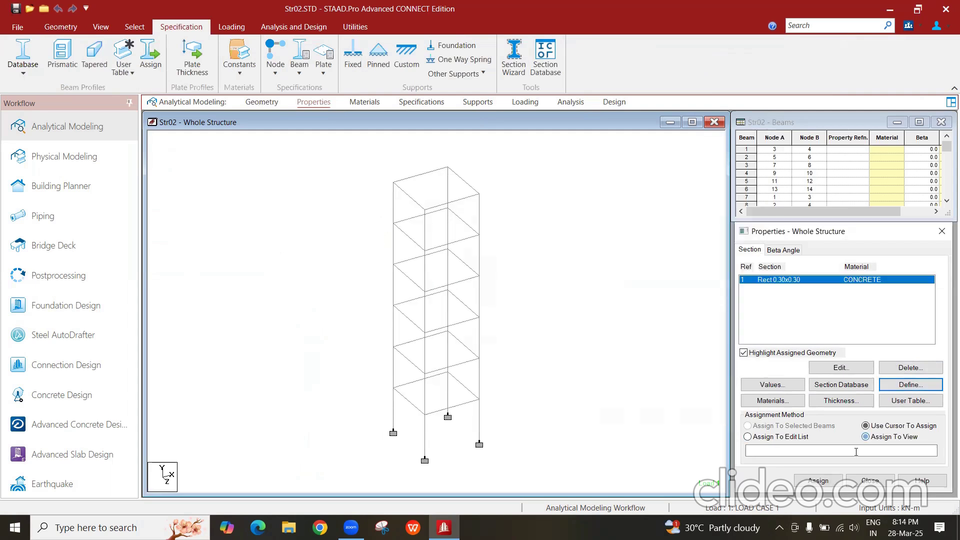
left_click(826, 479)
left_click(861, 392)
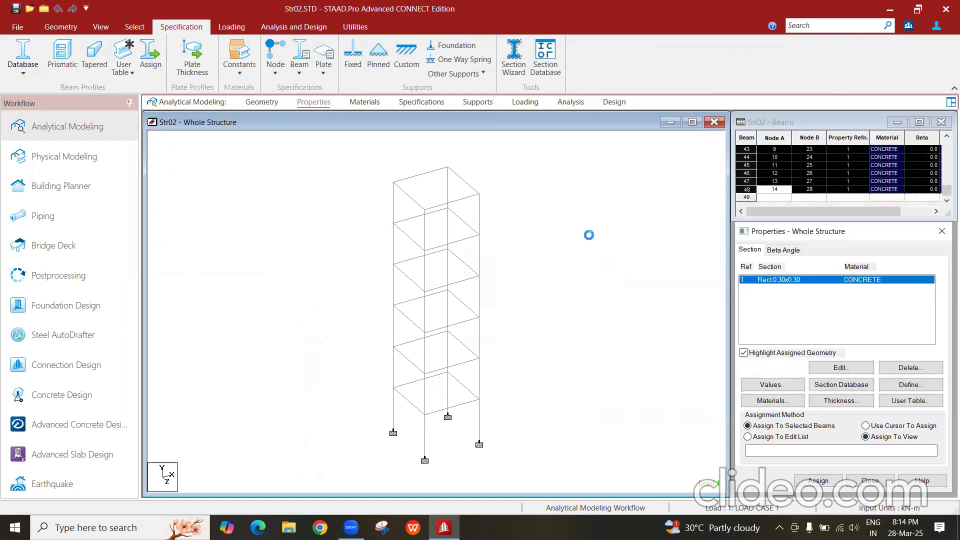
left_click(493, 195)
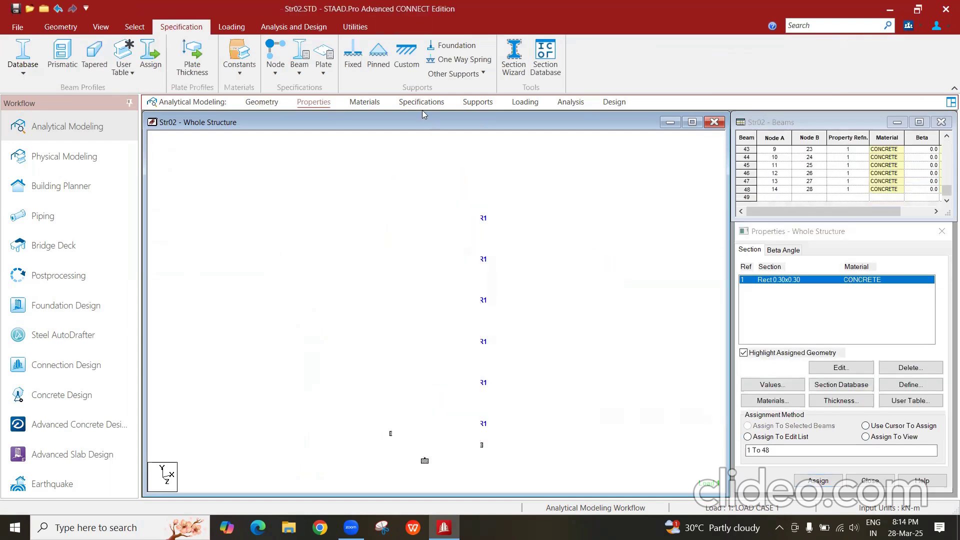
Step: Review the load definitions and check the contents of LOAD CASE 1
left_click(524, 102)
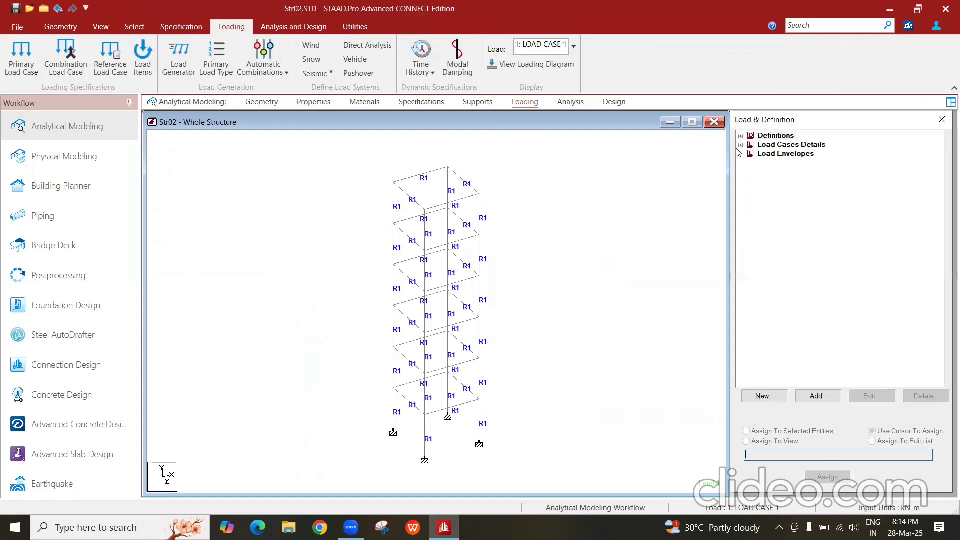
left_click(741, 145)
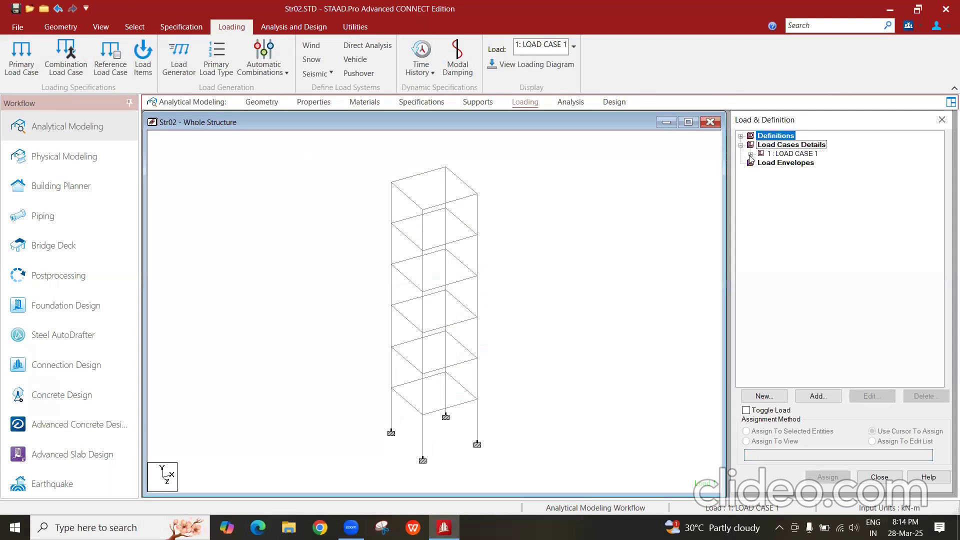
left_click(750, 154)
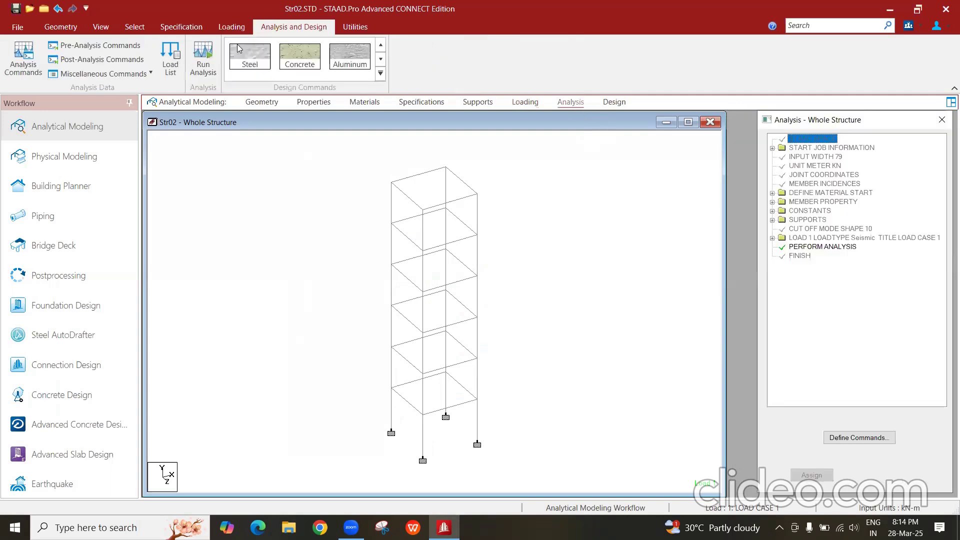
Step: Run the analysis, dismiss the CONNECT Advisor window, and open the Str02.anl output file
left_click(216, 70)
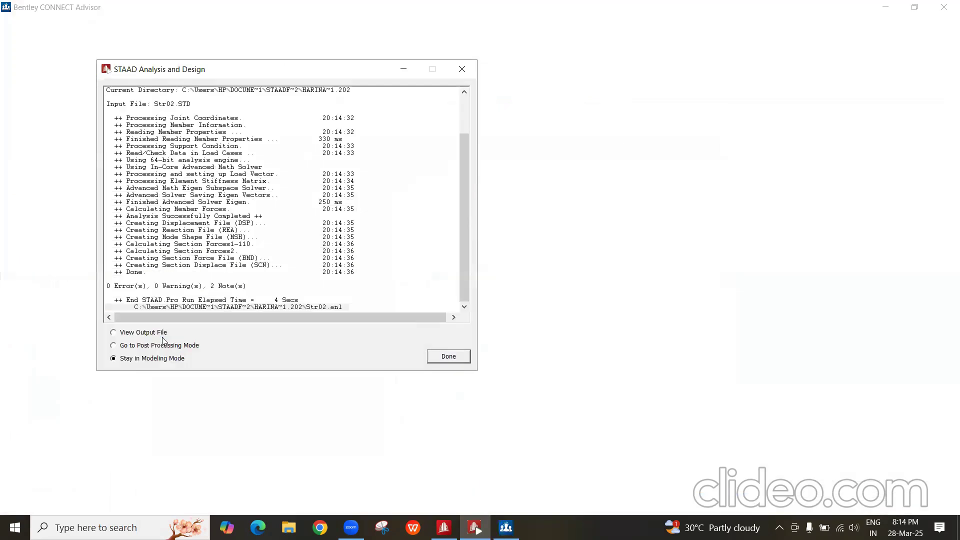
left_click(945, 12)
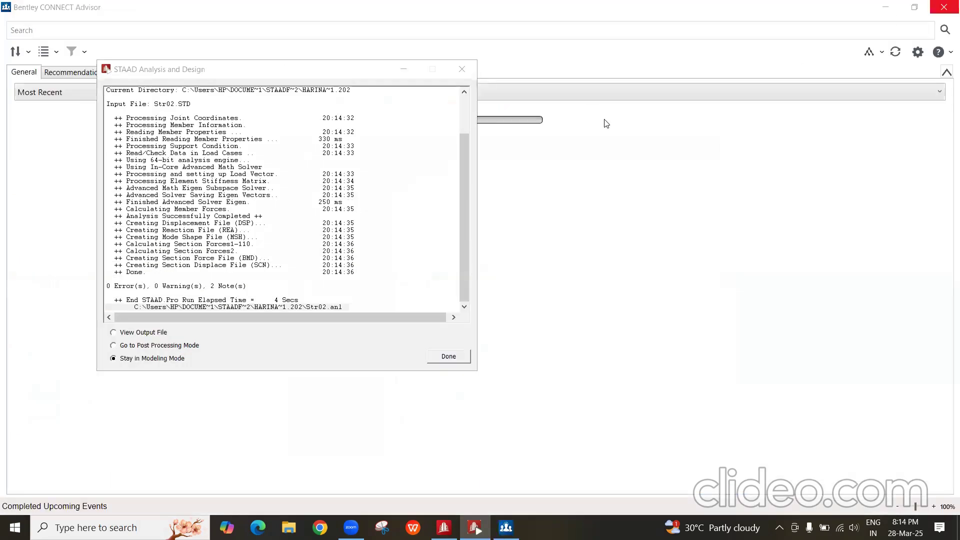
left_click(114, 332)
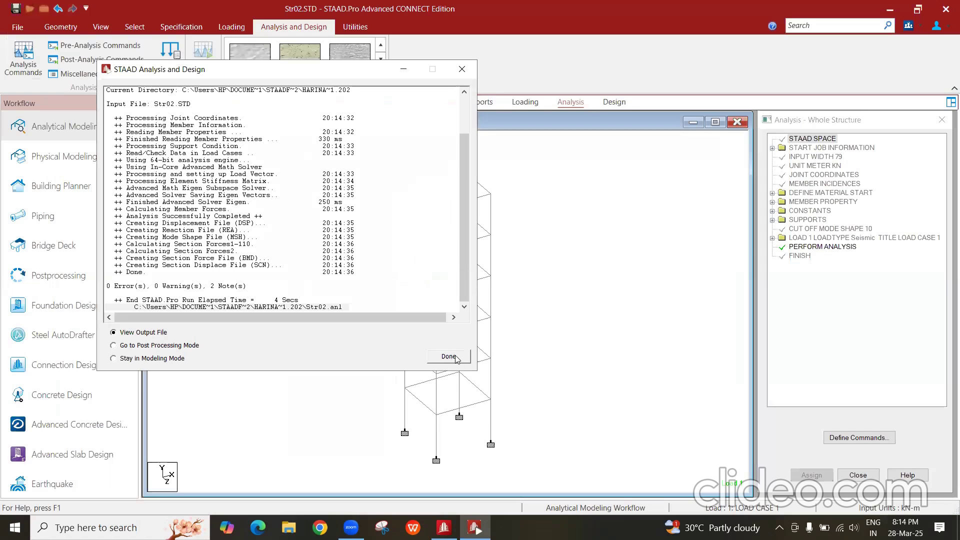
left_click(449, 356)
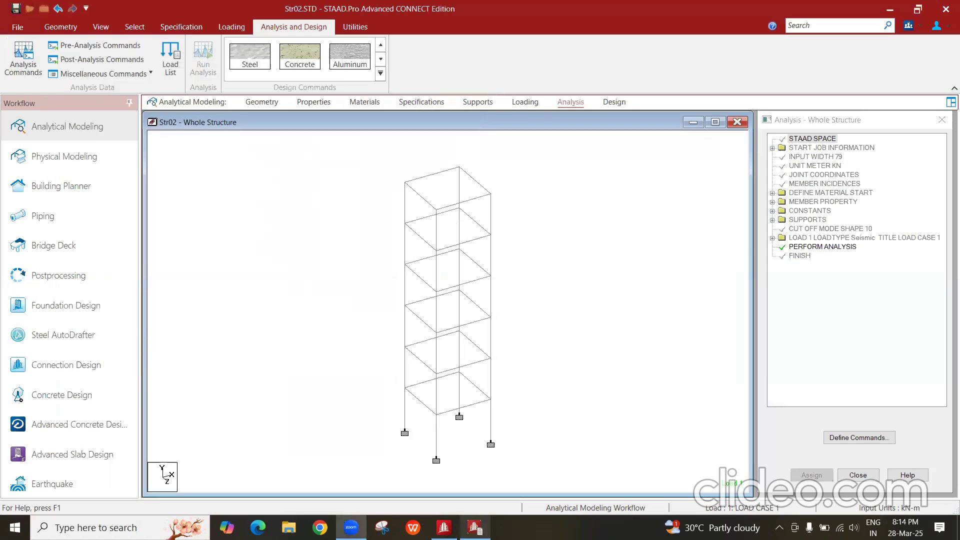
left_click(485, 520)
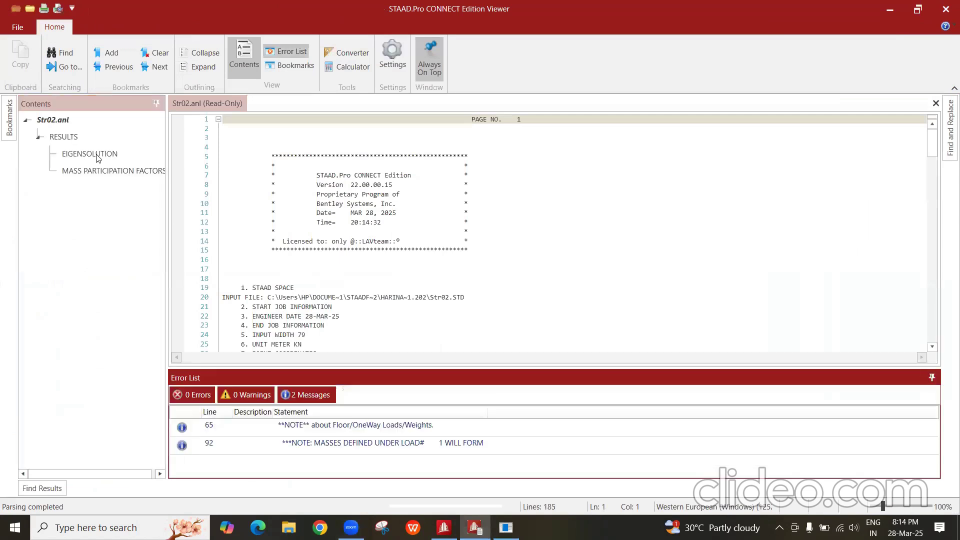
Step: Examine the eigensolution results for the frequency, period and modal weight of each mode
left_click(90, 154)
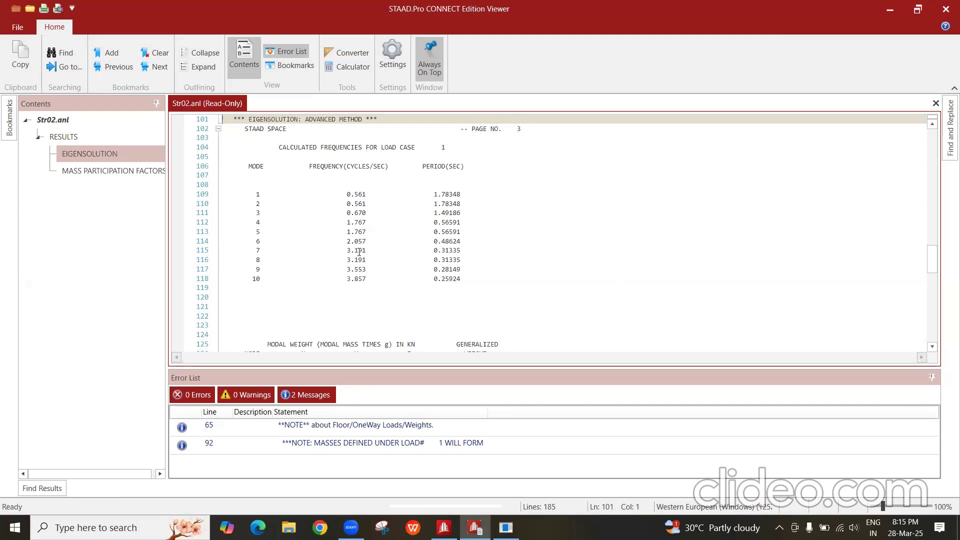
scroll(416, 234, "down", 1)
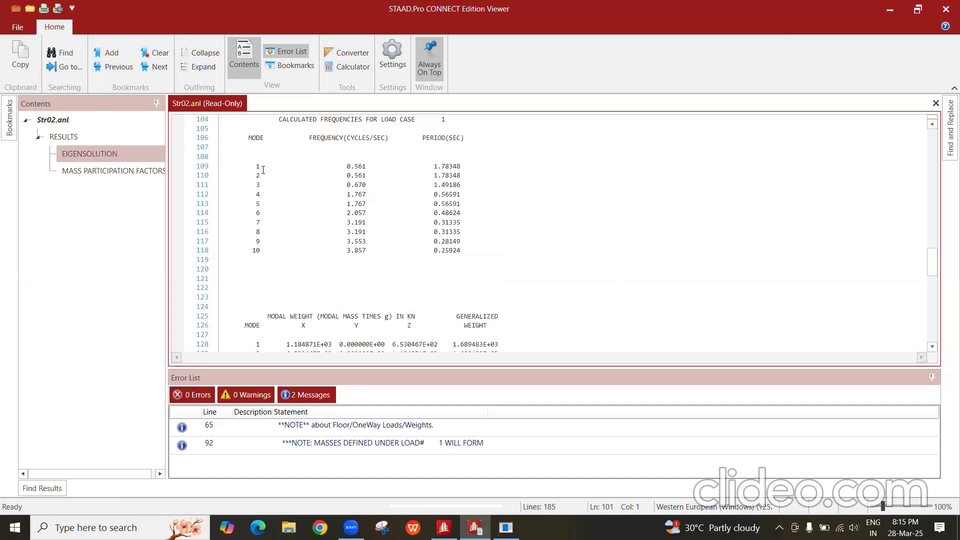
scroll(275, 238, "down", 4)
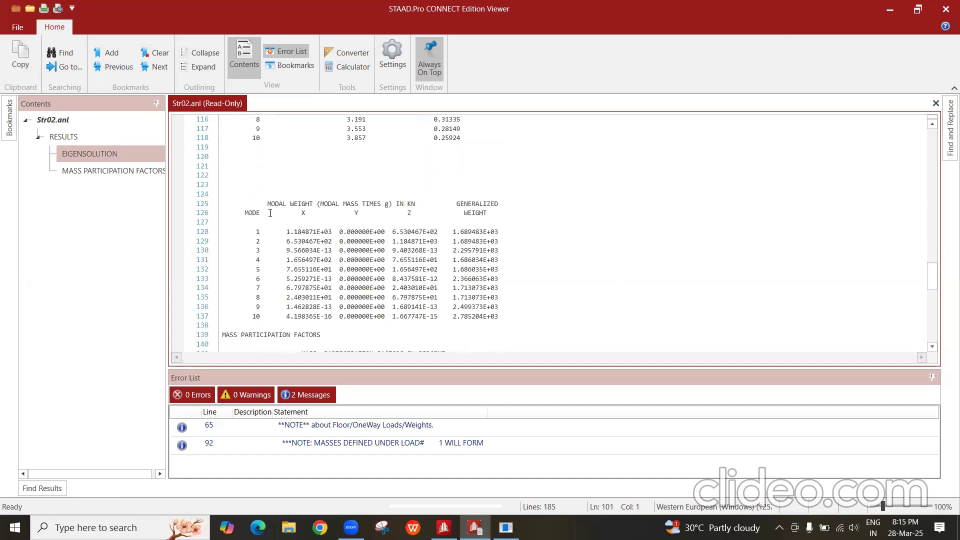
Step: Examine the mass participation factors and their cumulative X sums for modes 1, 2 and 4, and compare them with the calculated frequencies
left_click(116, 173)
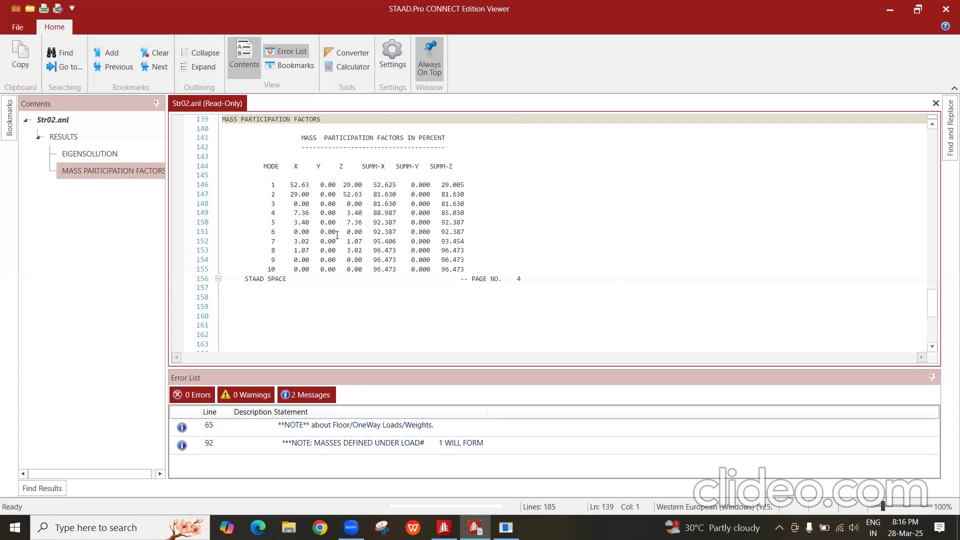
left_click_drag(374, 184, 400, 185)
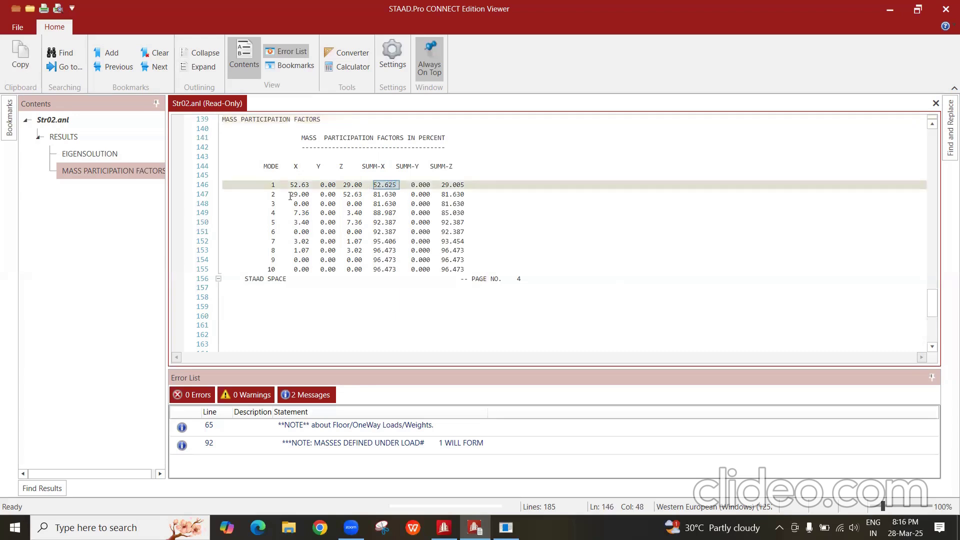
left_click_drag(290, 195, 307, 196)
left_click_drag(376, 196, 400, 195)
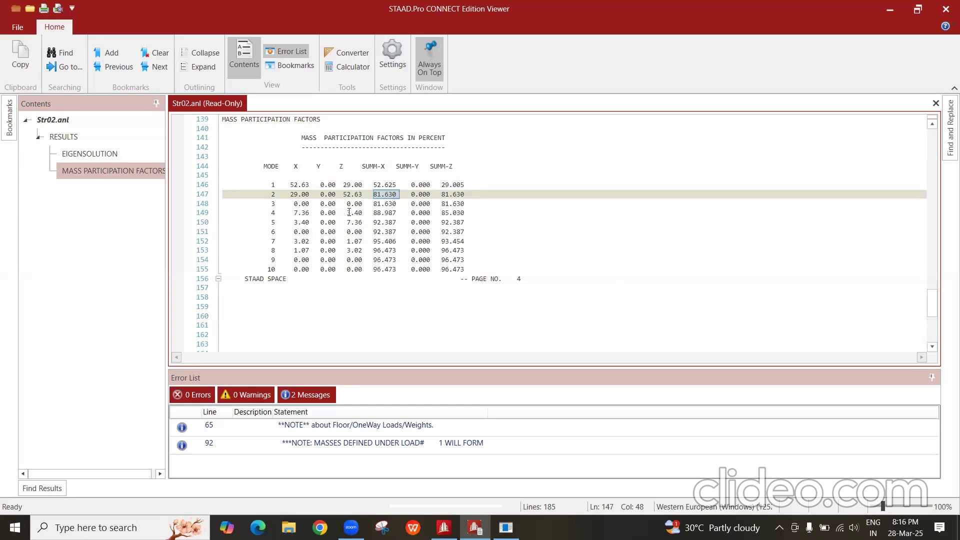
left_click_drag(373, 214, 395, 215)
left_click(298, 214)
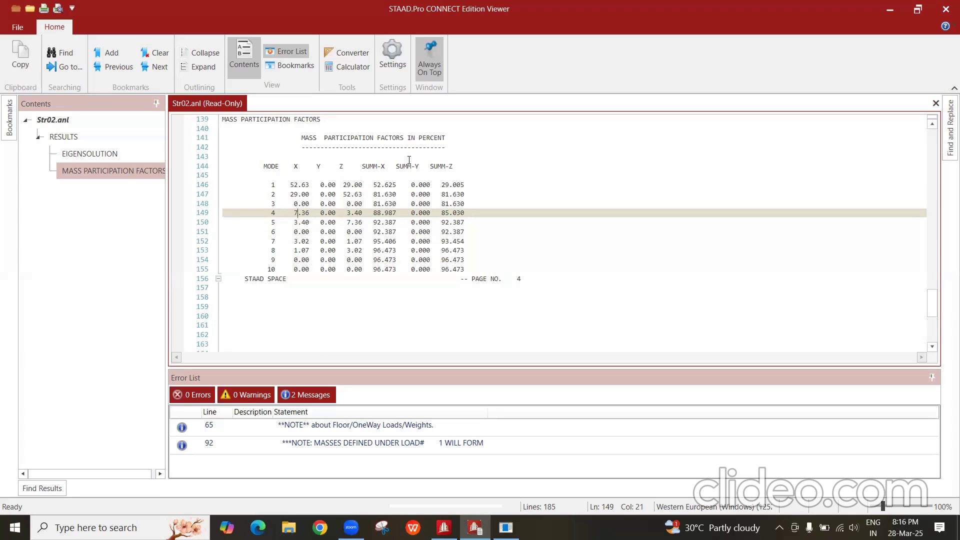
scroll(409, 163, "up", 14)
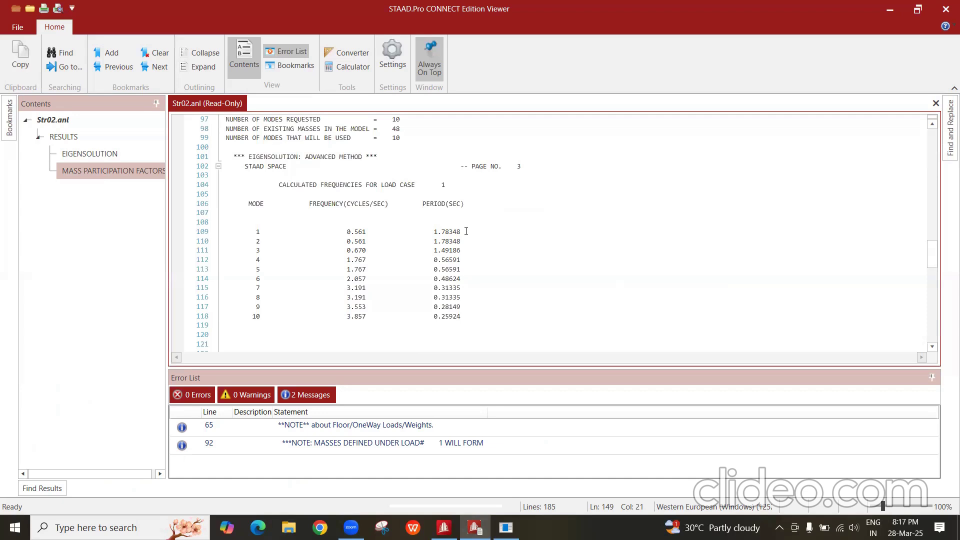
Step: Close the output viewer, dismiss the exception message, and enter postprocessing with LOAD CASE 1 as the selected result case
left_click(946, 9)
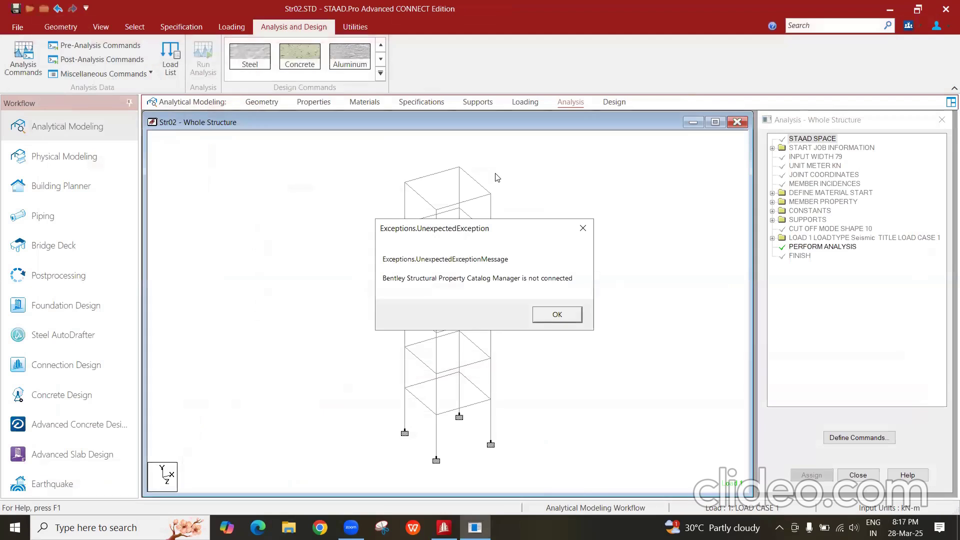
left_click(556, 314)
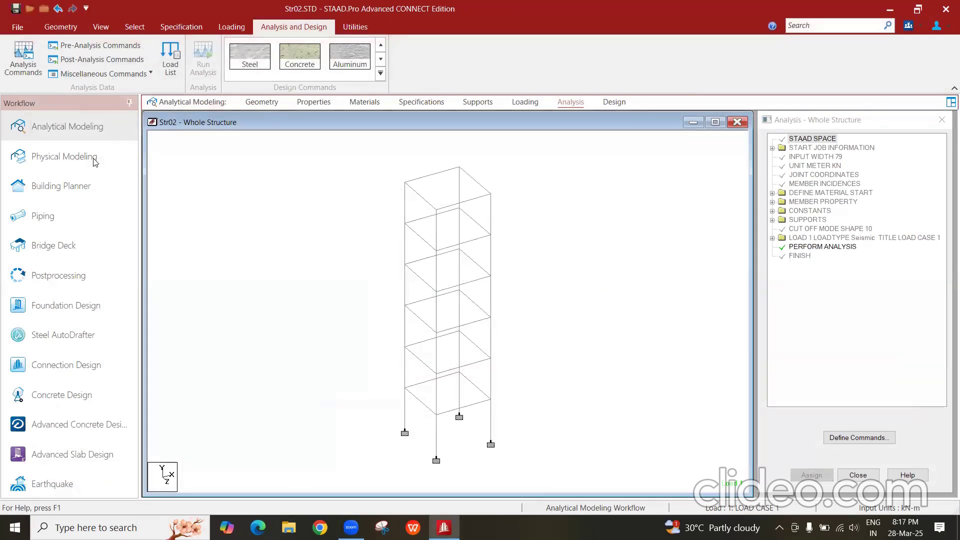
left_click(59, 276)
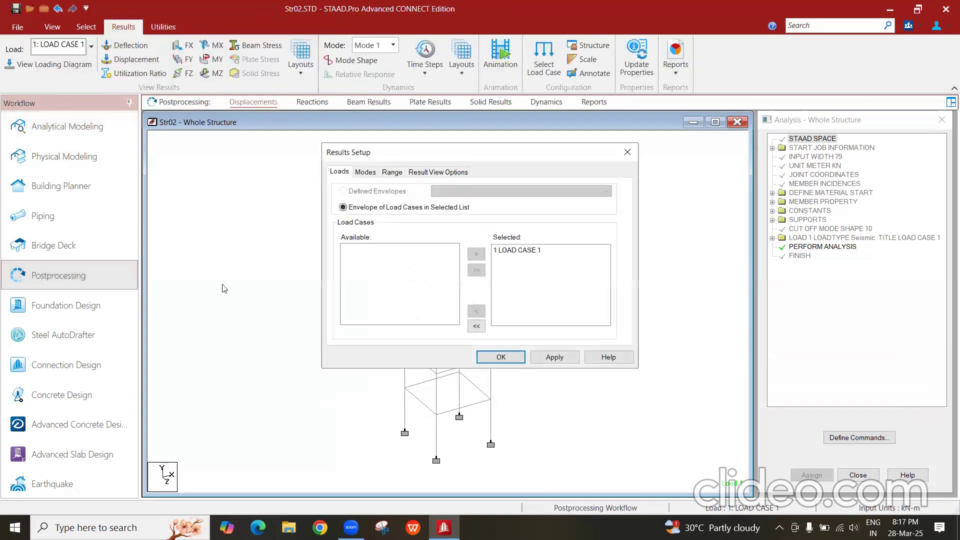
key("Return")
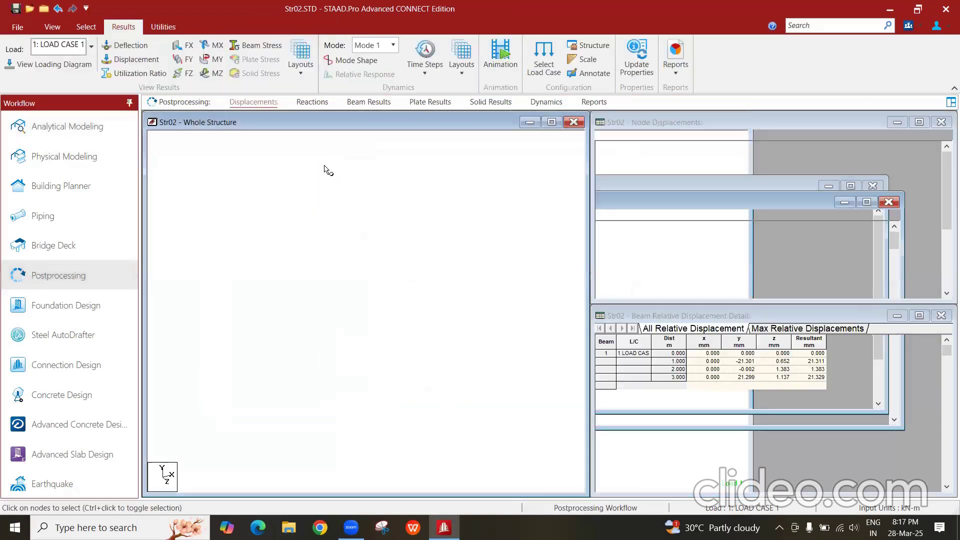
Step: Display the mode shape of Mode 8 and hide the displacement diagram
left_click(394, 47)
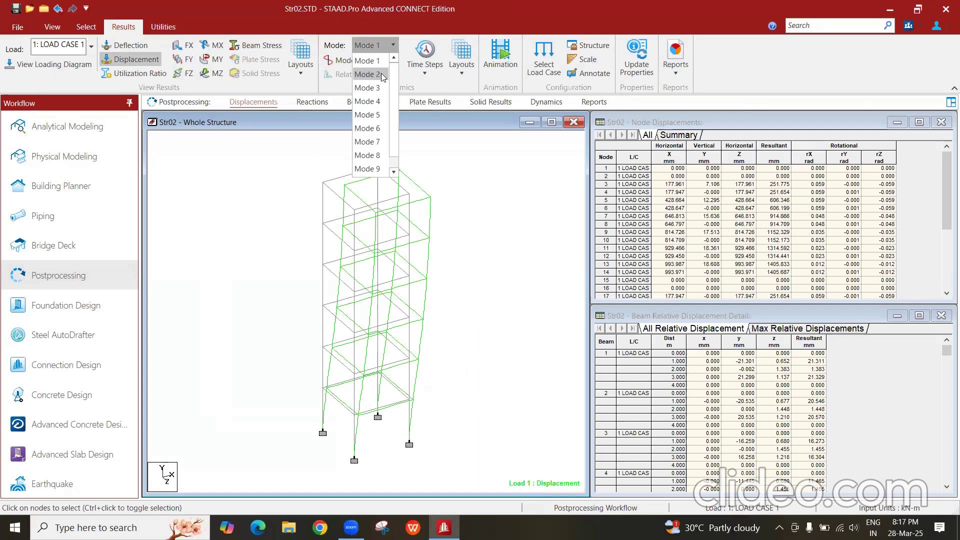
left_click(380, 74)
left_click(395, 45)
left_click(378, 73)
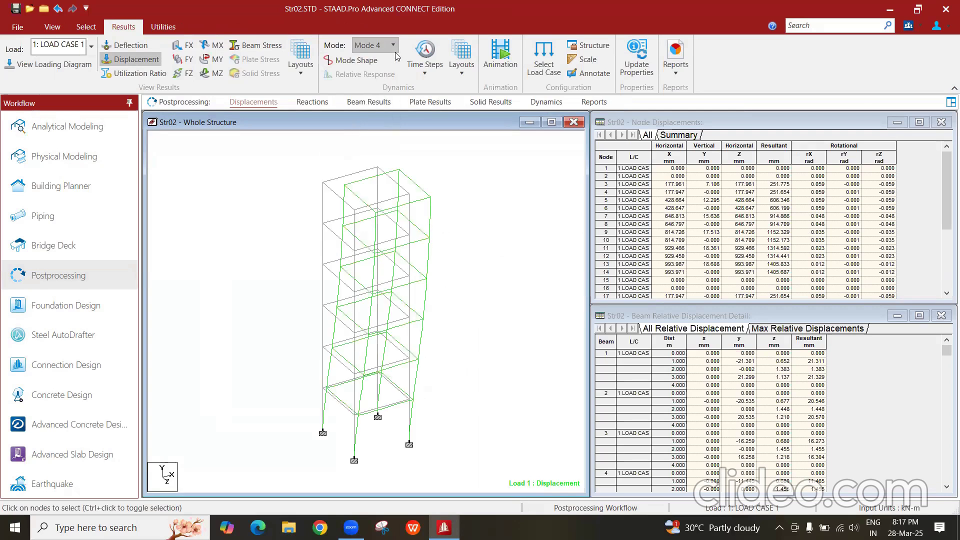
scroll(395, 56, "down", 1)
scroll(395, 56, "down", 1)
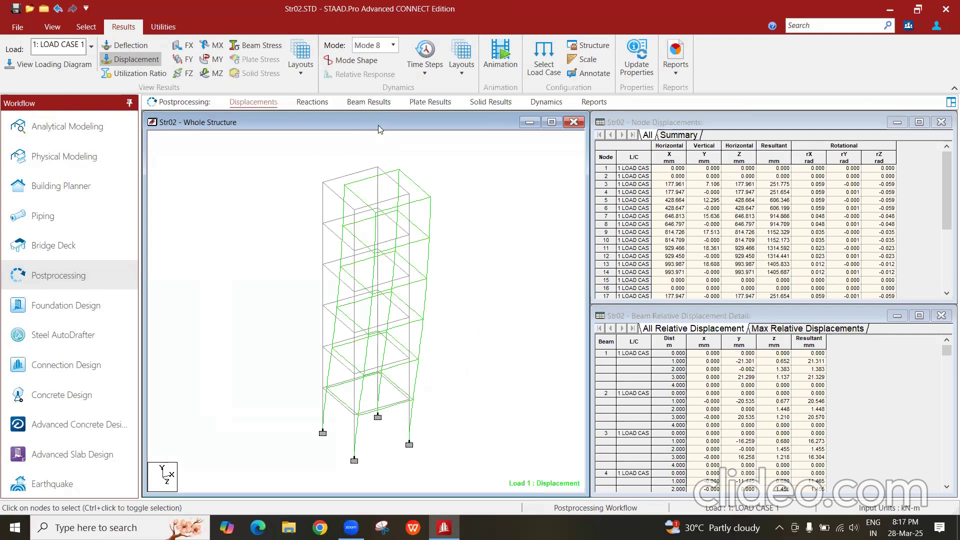
left_click(361, 60)
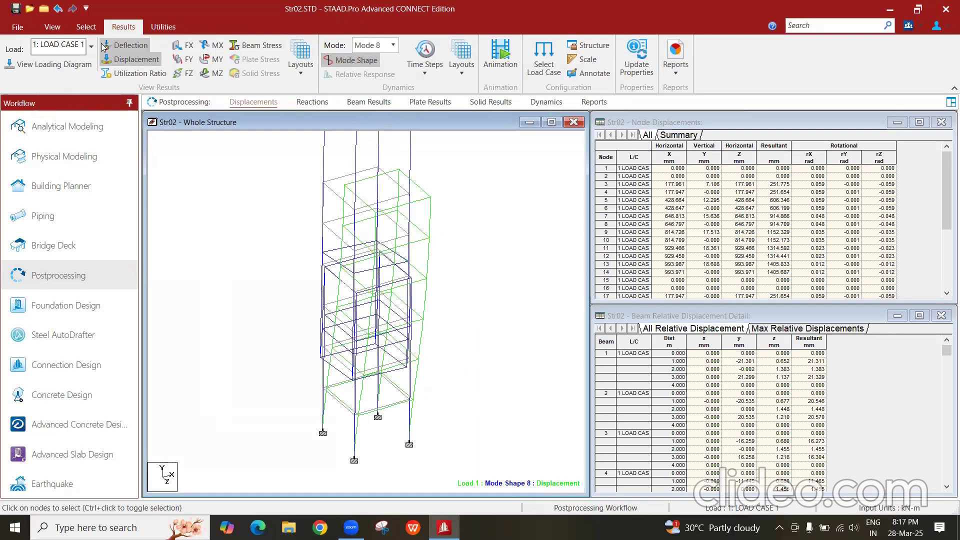
left_click(128, 59)
scroll(403, 157, "down", 3)
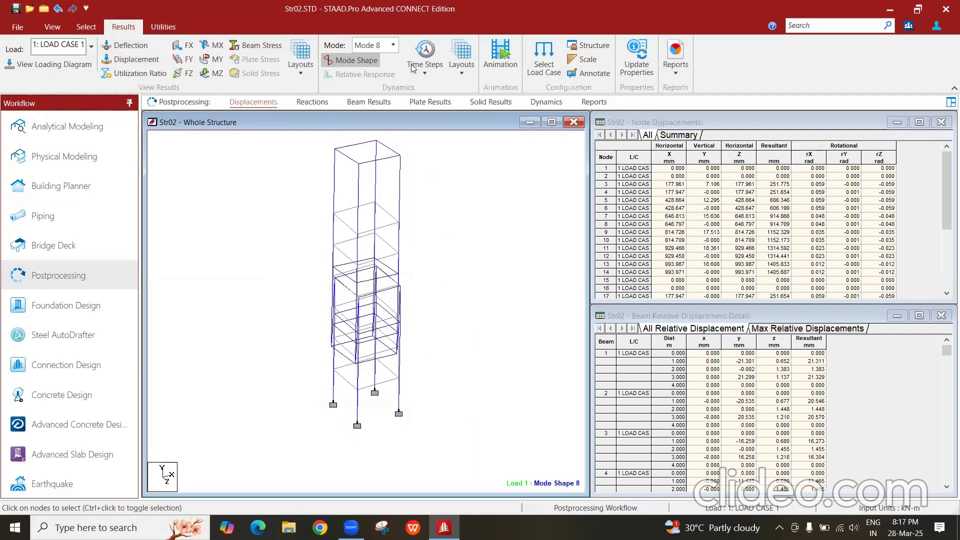
Step: View the mode shapes of Mode 1 through Mode 4 one after another
left_click(397, 42)
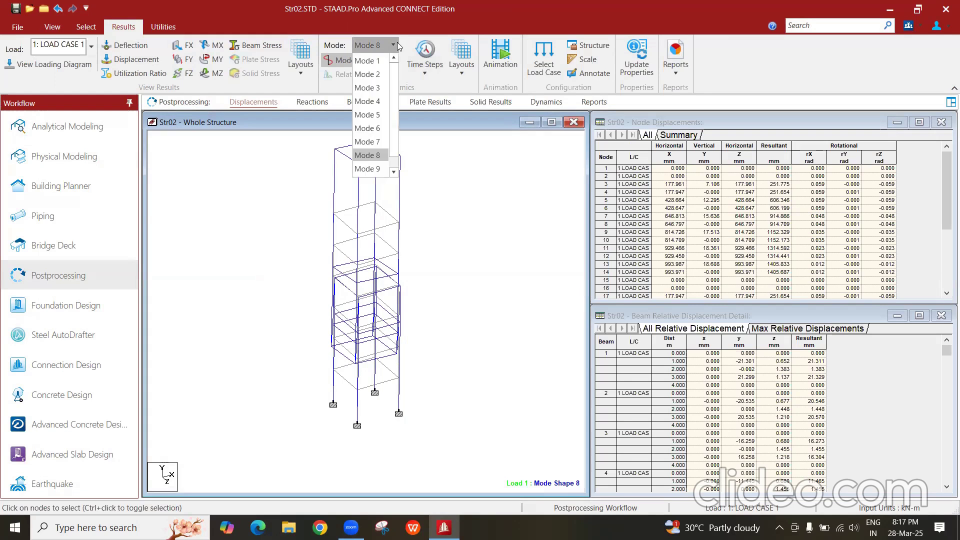
left_click(370, 61)
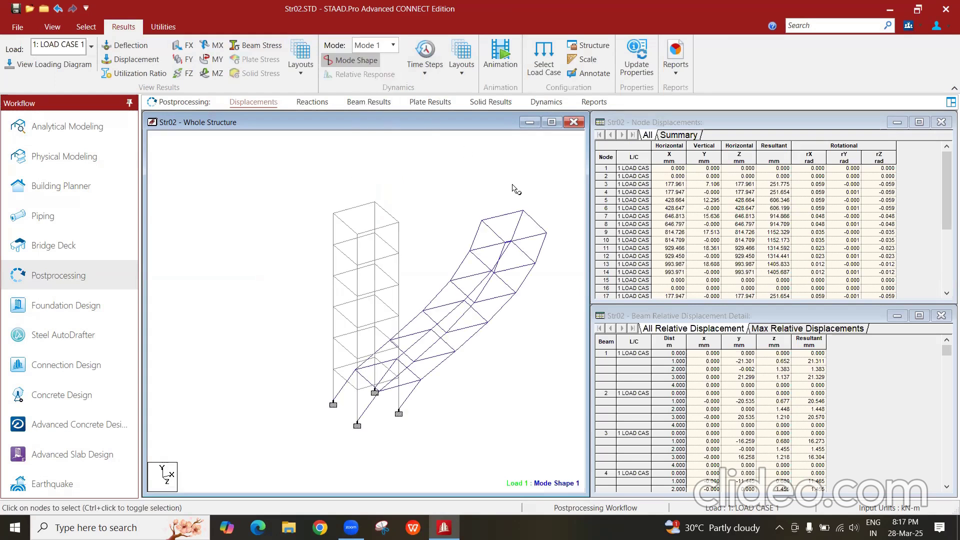
key("Down")
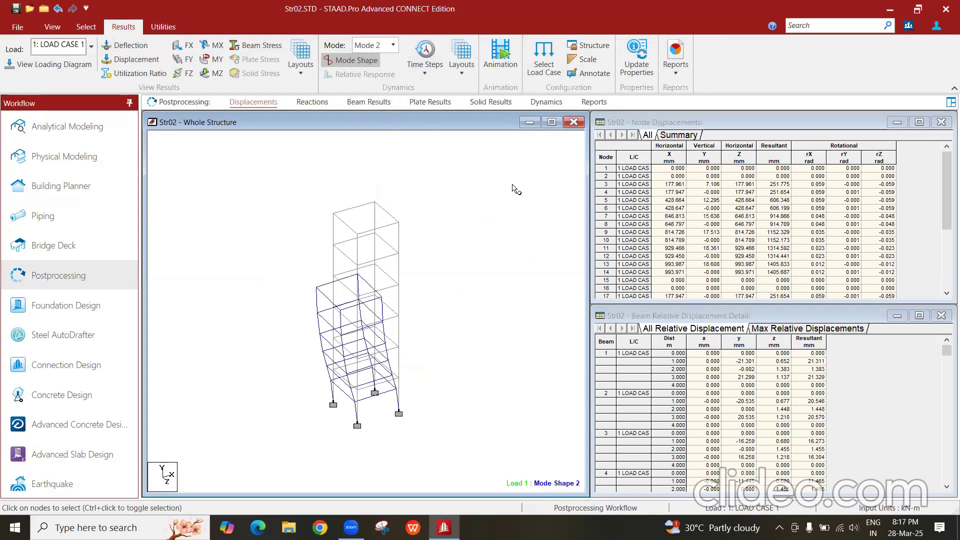
key("Down")
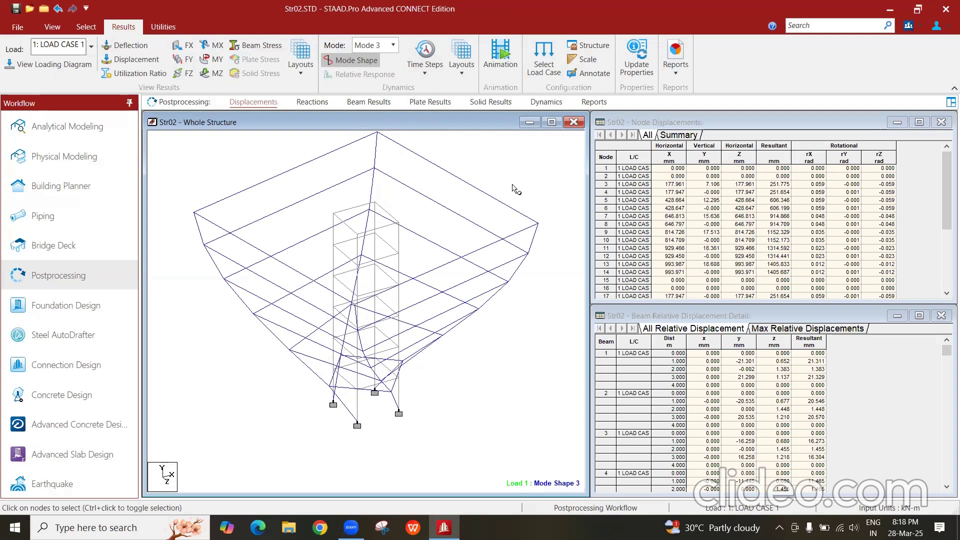
key("Down")
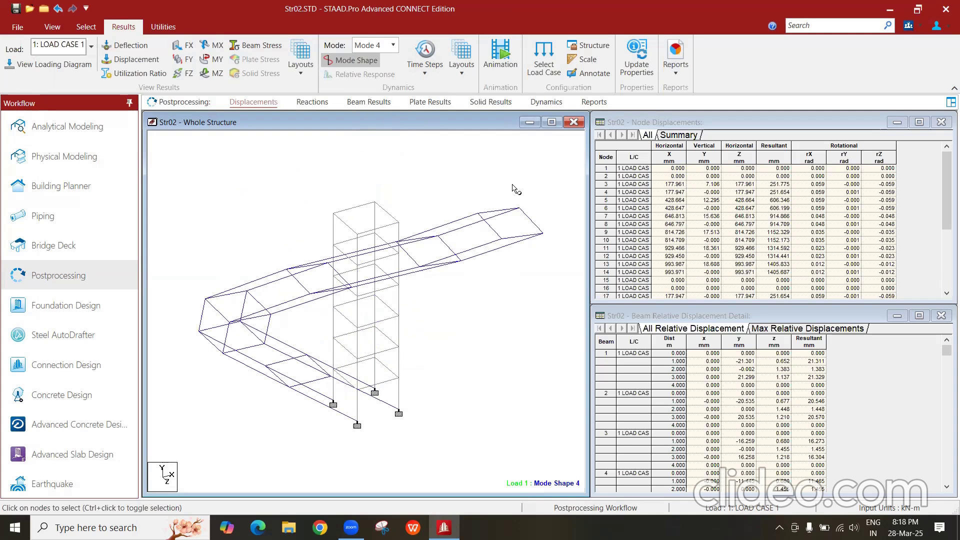
Step: Compare the mode shapes between Mode 3 and Mode 8, moving back and forth through the intermediate modes
key("Up")
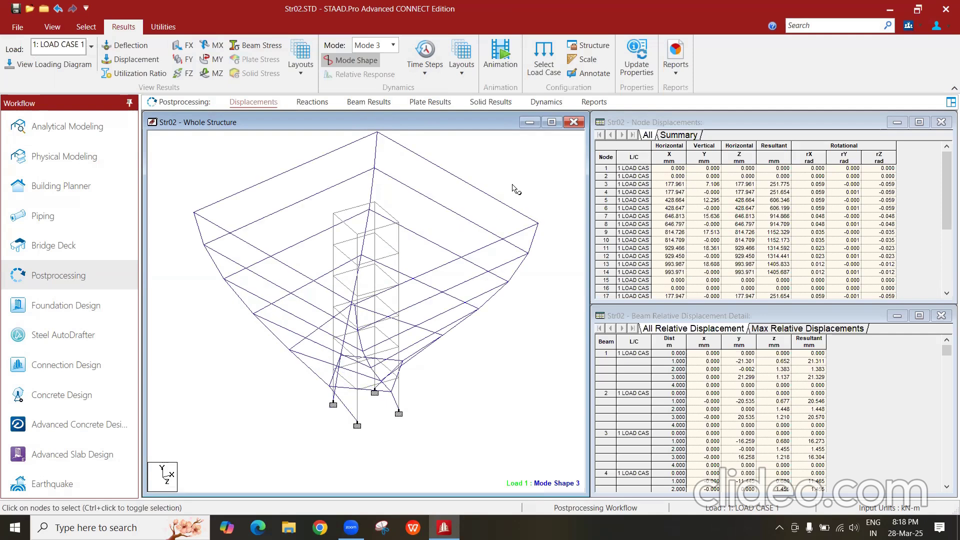
key("Down")
key("Down")
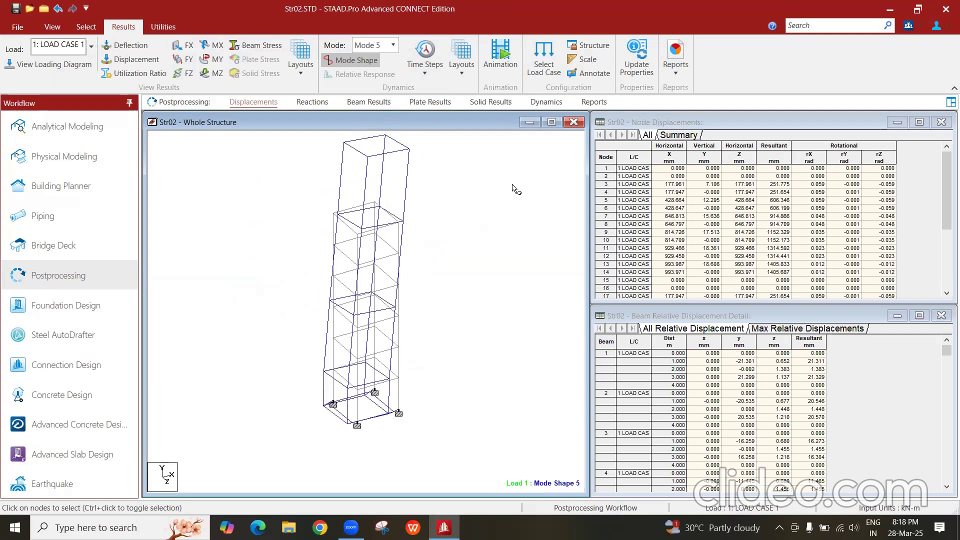
key("Down")
key("Down")
key("Down")
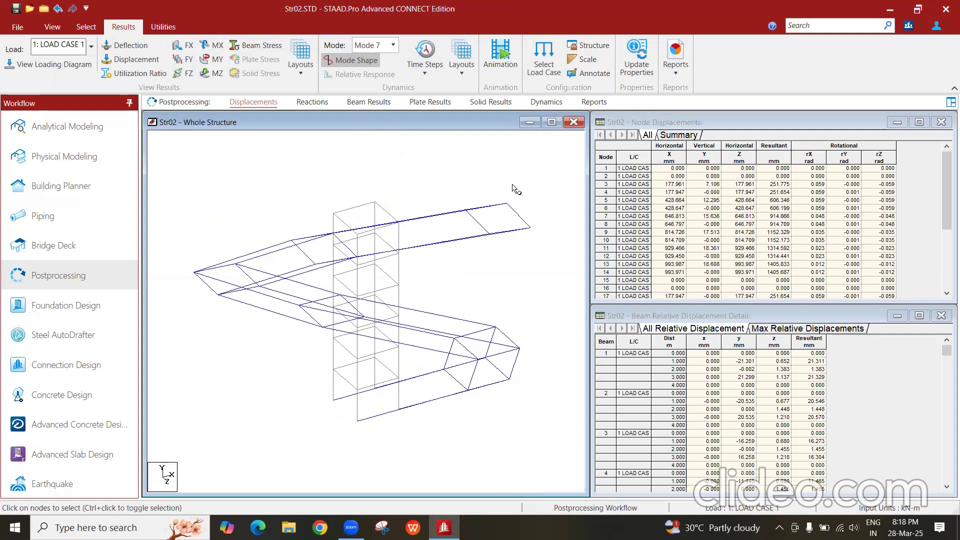
key("Up")
key("Up")
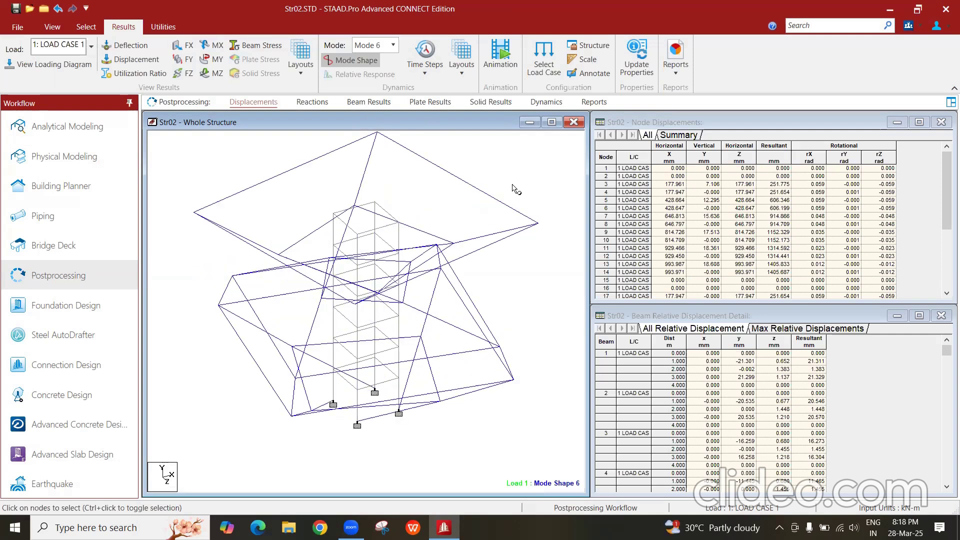
key("Down")
key("Down")
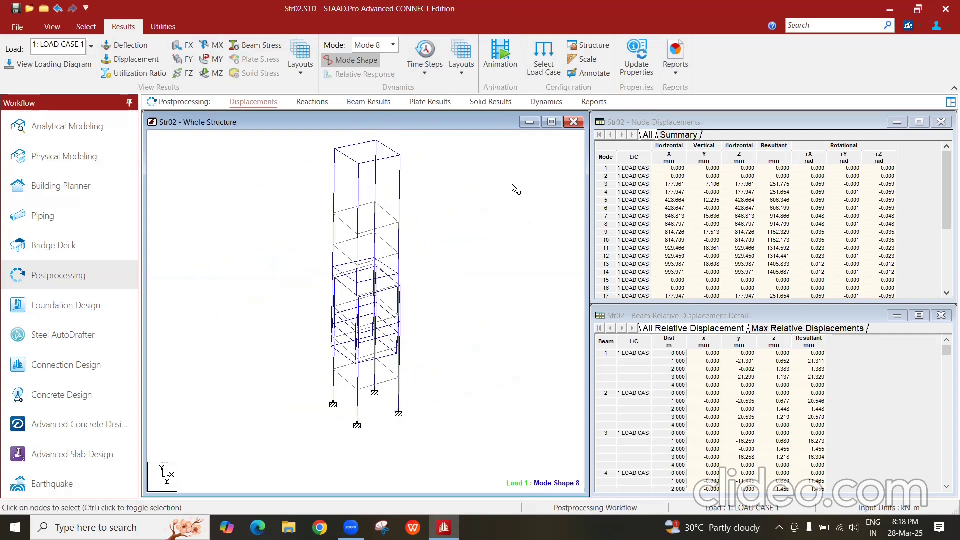
Step: Review the mode shapes of Modes 6, 5 and 4 again and advance through the higher modes to Mode 10
key("Up")
key("Up")
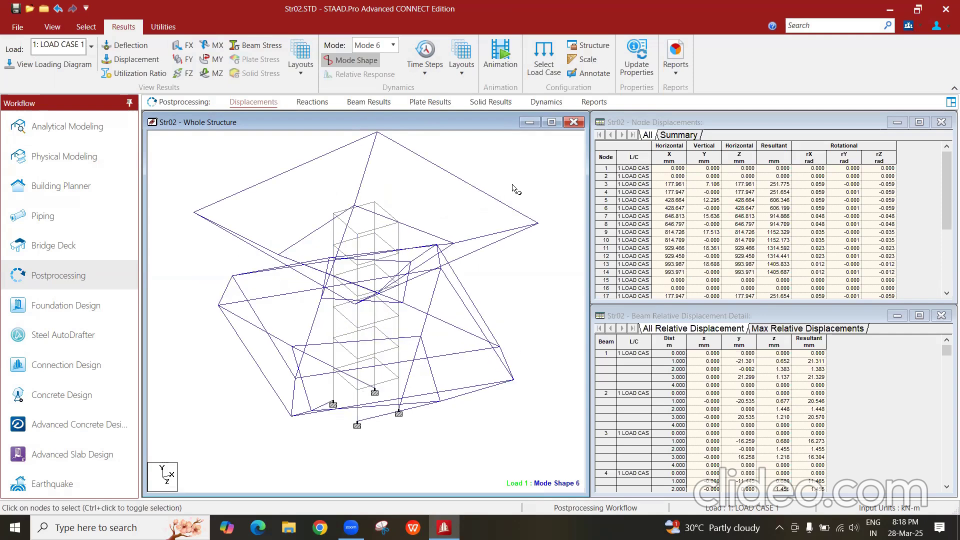
key("Up")
key("Up")
key("Up")
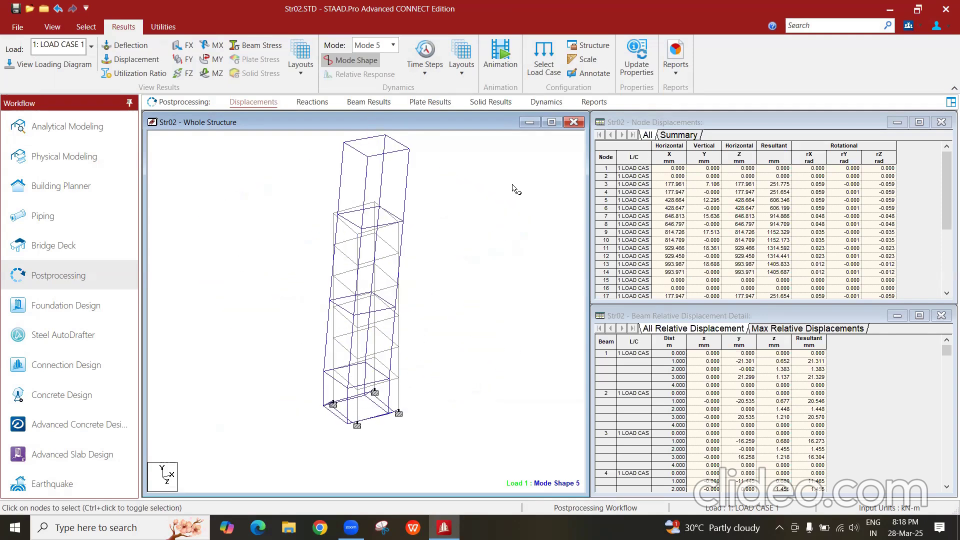
key("Down")
key("Down")
key("Down")
key("Down")
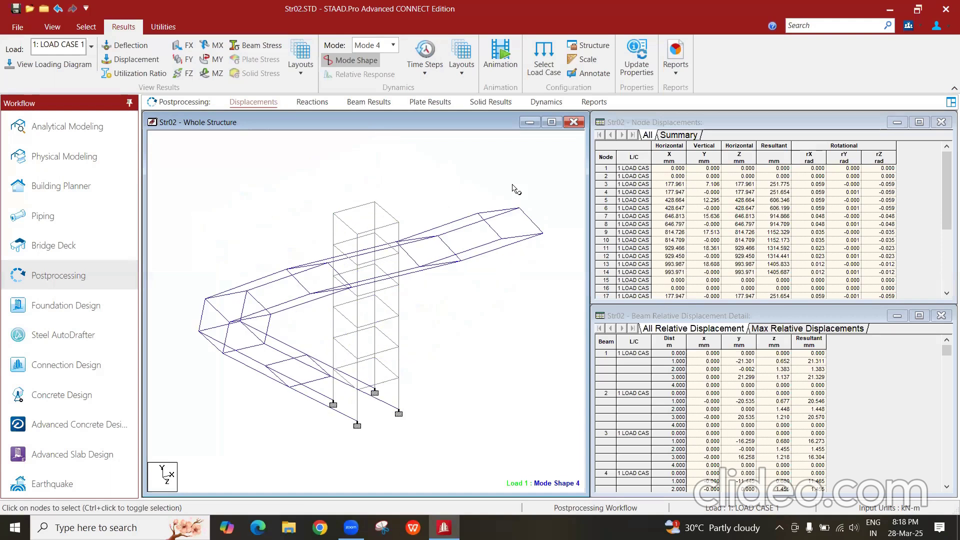
key("Down")
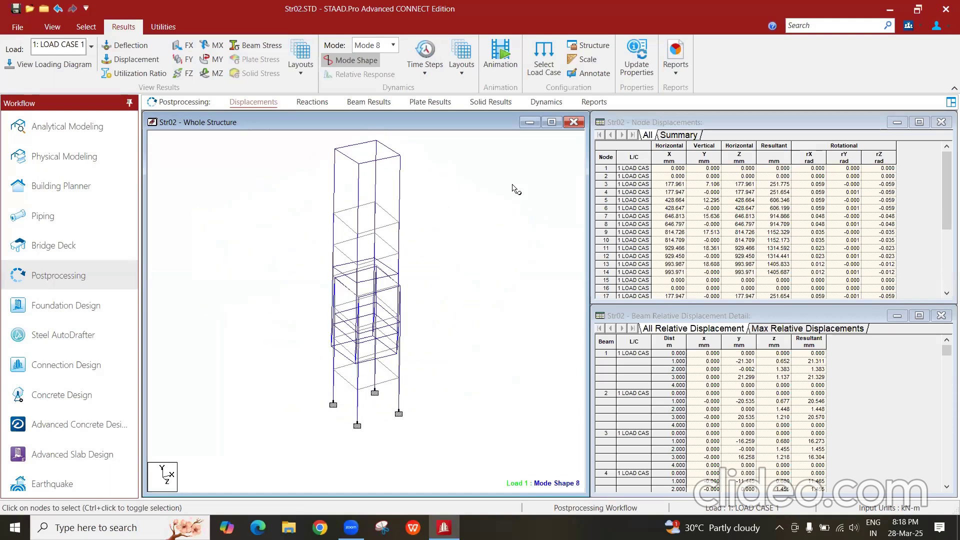
key("Down")
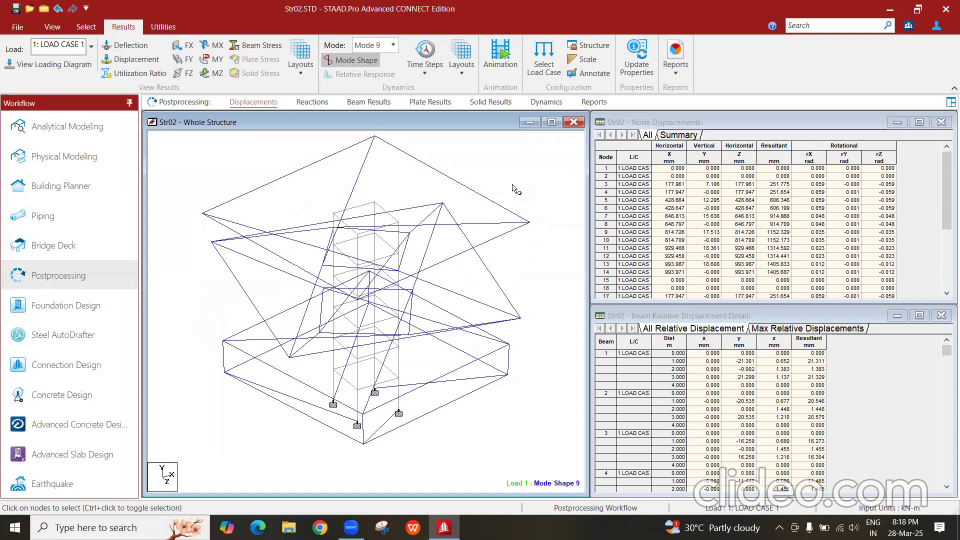
key("Down")
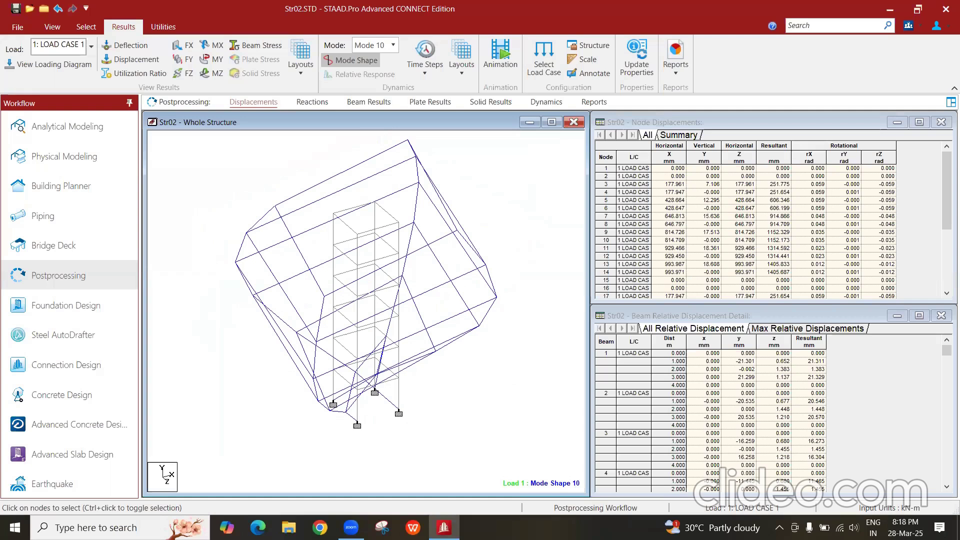
Step: Open the dynamics results and examine the frequencies, periods and X and Z mass participations of the ten modes
left_click(440, 524)
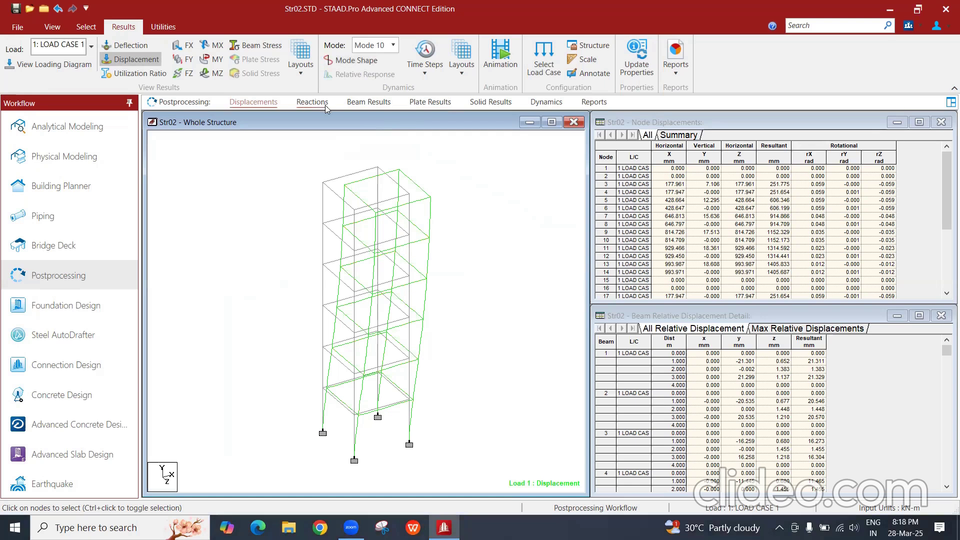
left_click(556, 102)
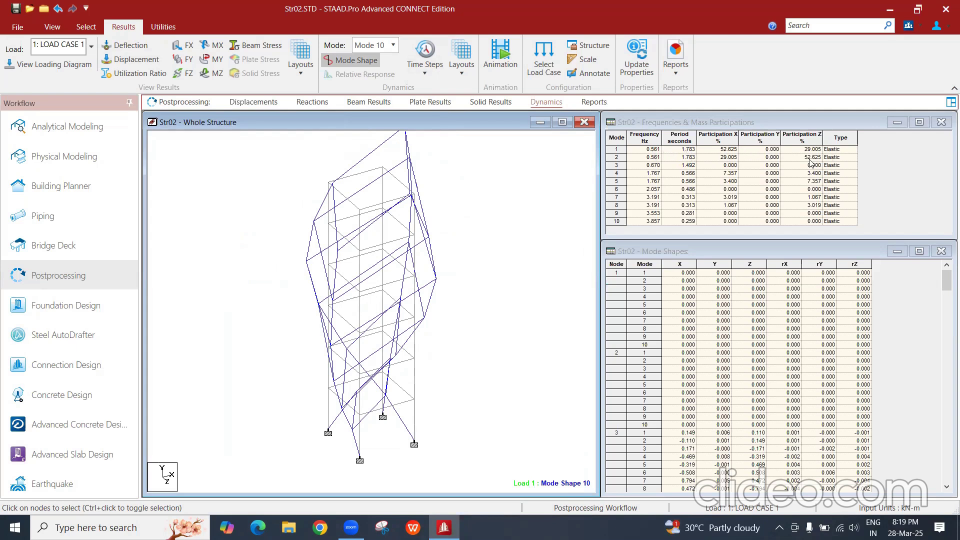
left_click(733, 172)
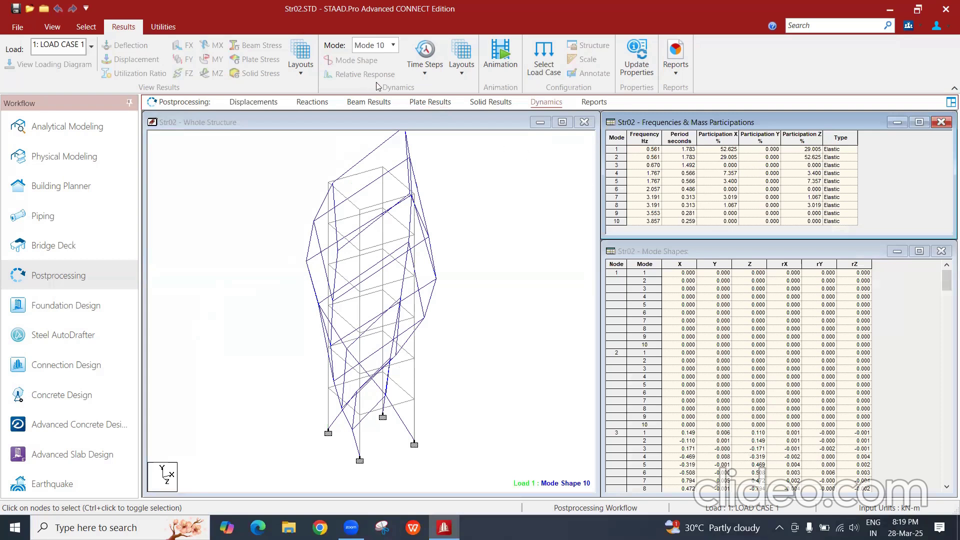
Step: View the mode shapes in descending order from Mode 9 to Mode 1 alongside the frequency and participation table
left_click(393, 46)
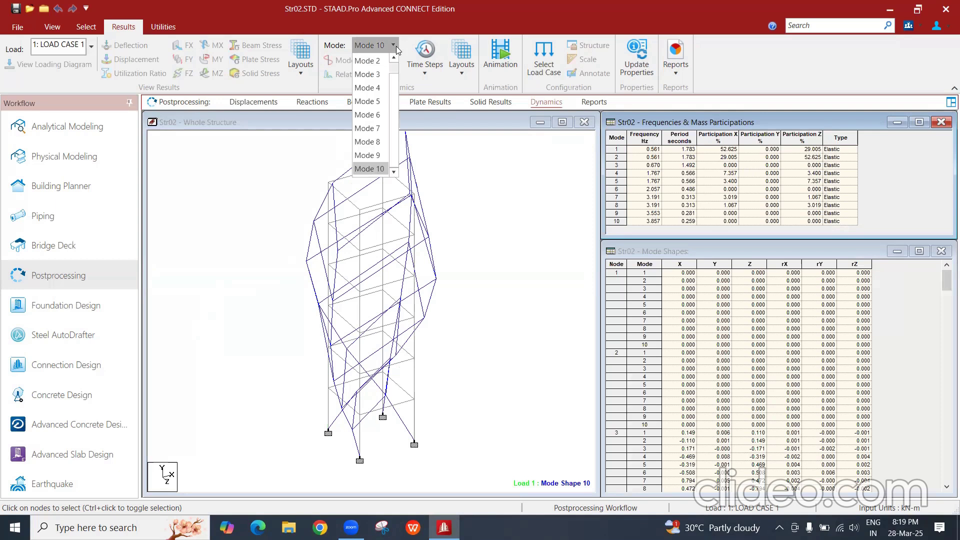
key("Up")
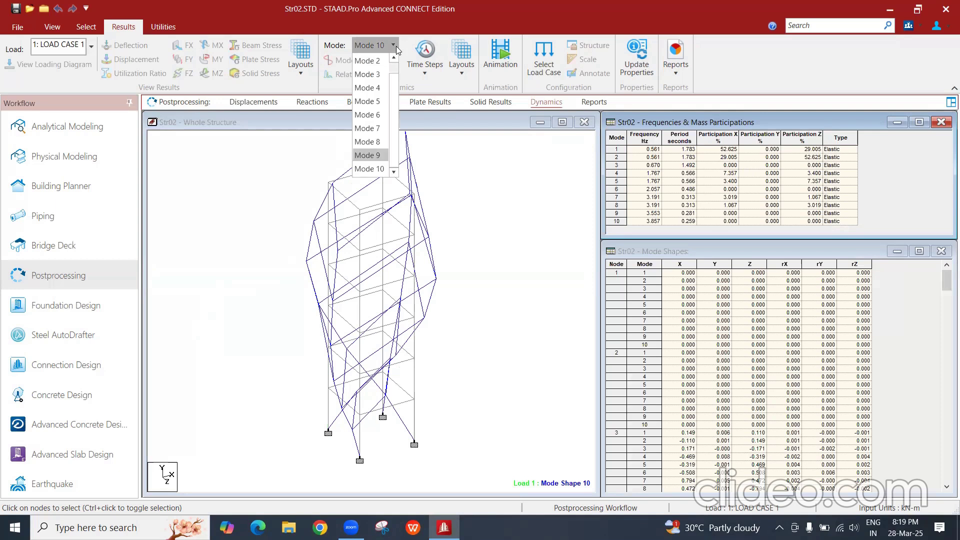
left_click(383, 156)
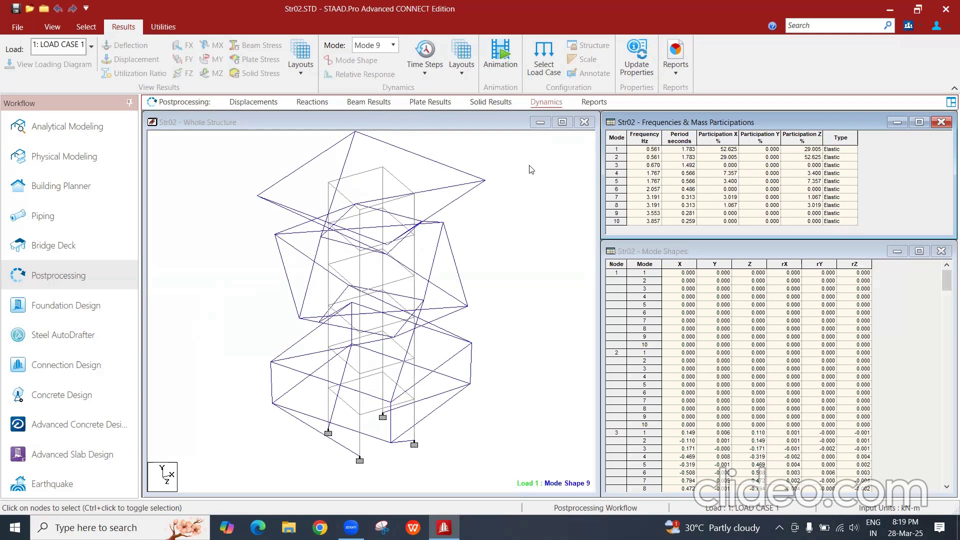
key("Up")
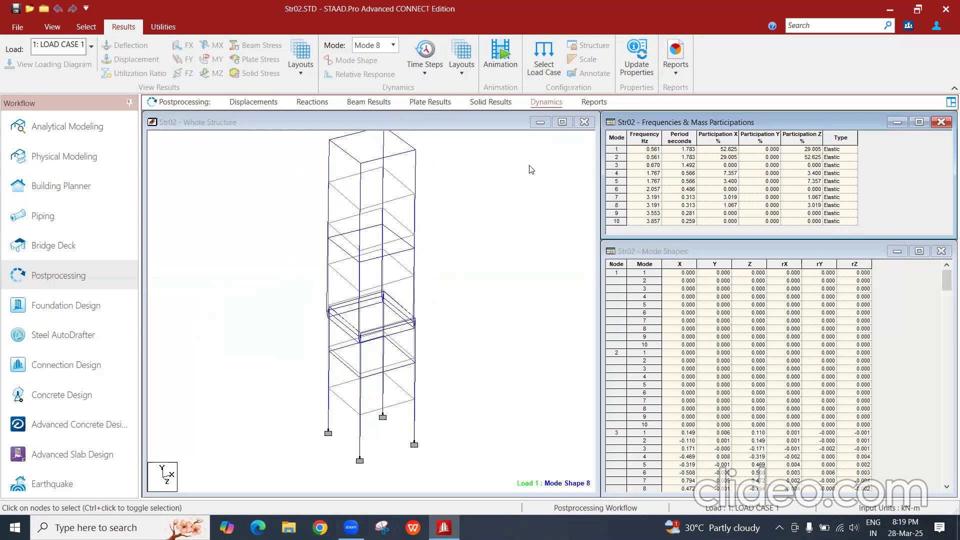
key("Up")
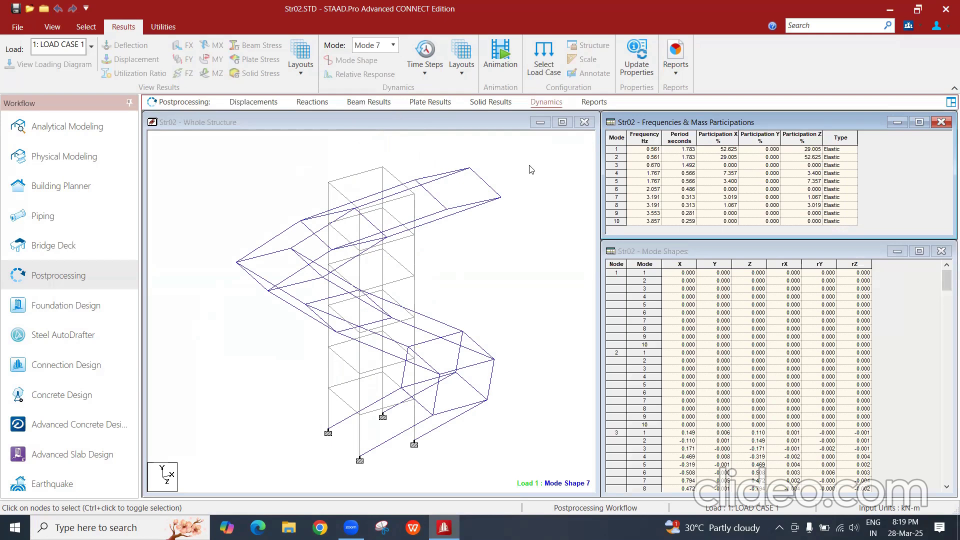
key("Up")
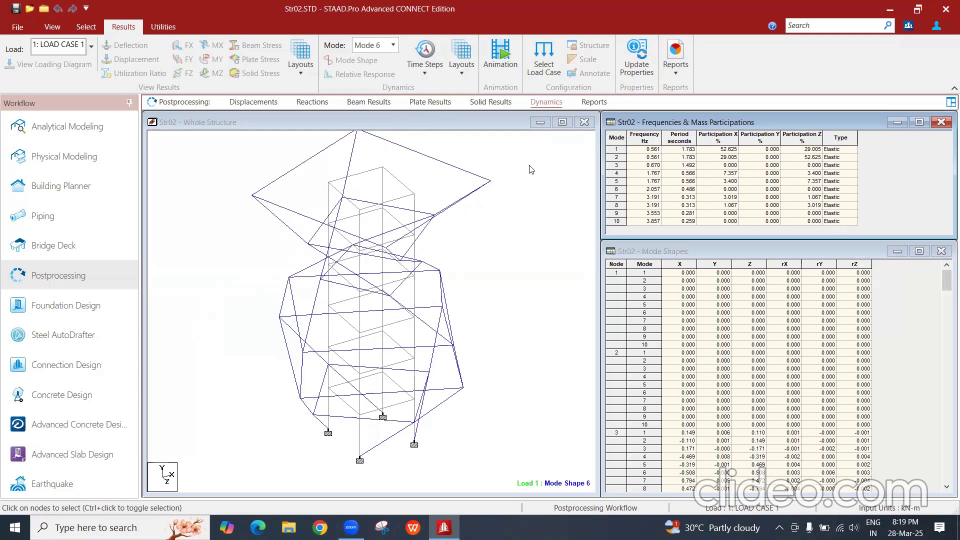
key("Up")
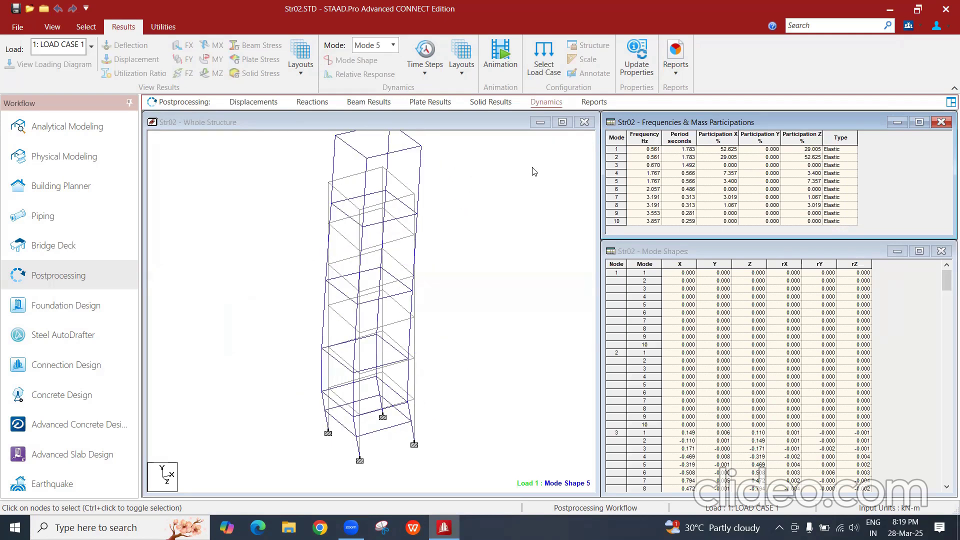
key("Up")
key("Up")
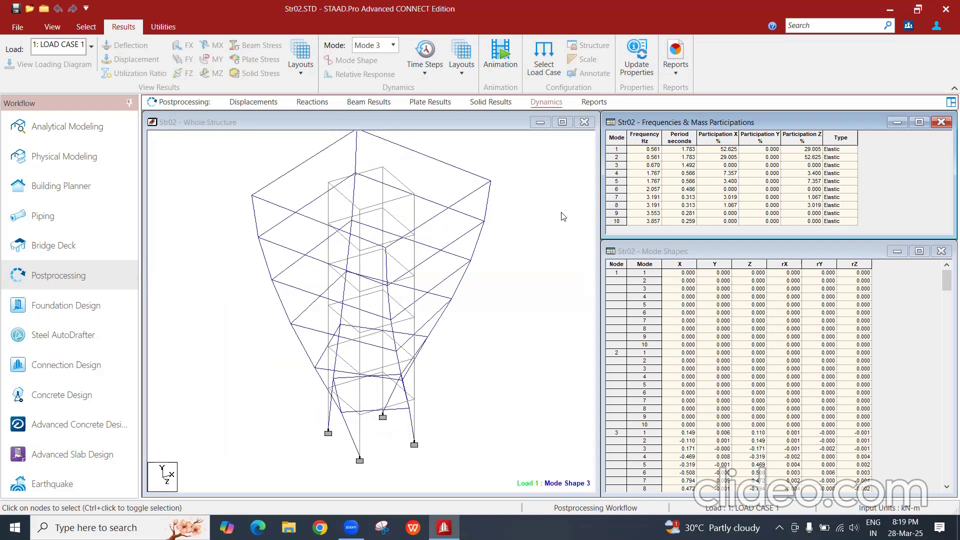
key("Up")
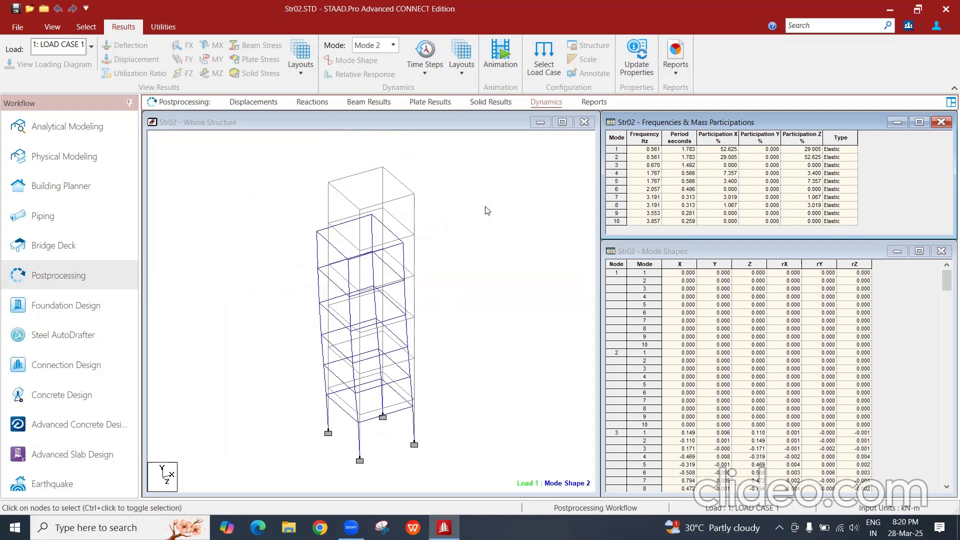
key("Up")
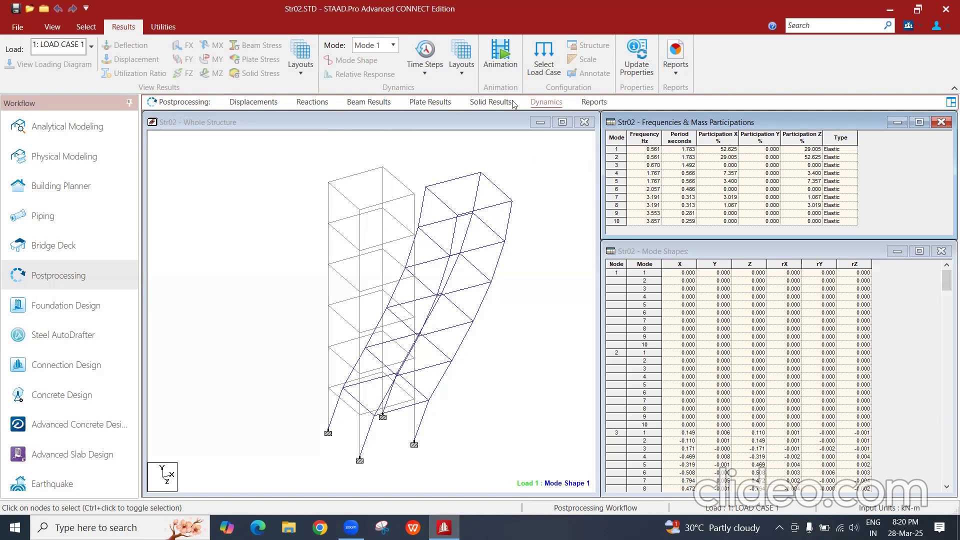
Step: Animate the Mode 1 shape by setting the animation diagram type to Mode, with 10 extra frames and 10 target FPS
left_click(500, 54)
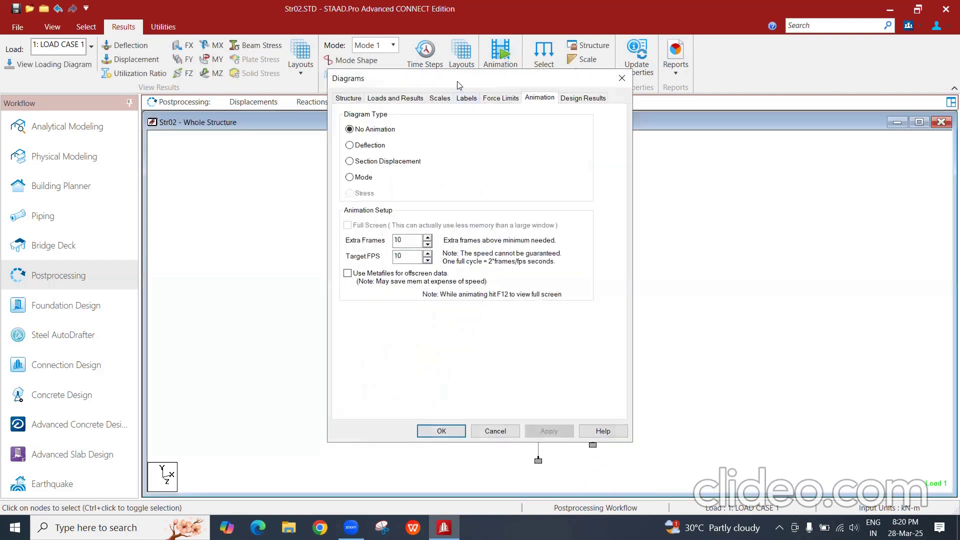
left_click(352, 178)
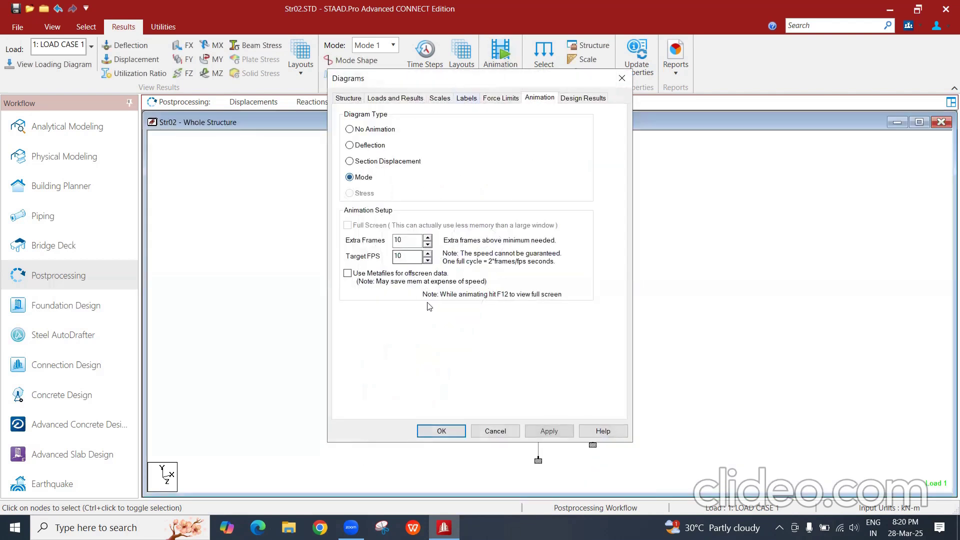
left_click(442, 431)
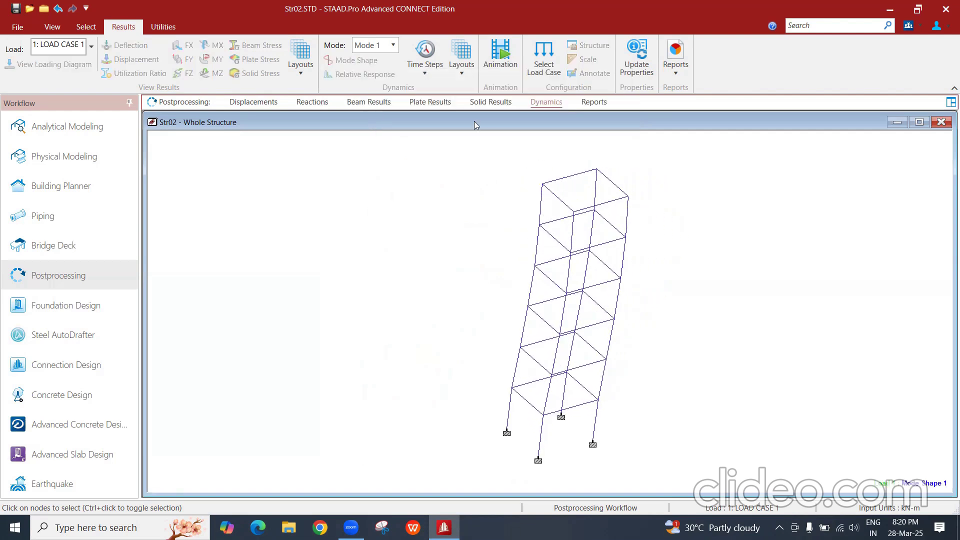
Step: Watch the animated mode shapes of Mode 2, Mode 3, Mode 4 and Mode 5 in turn
left_click(394, 46)
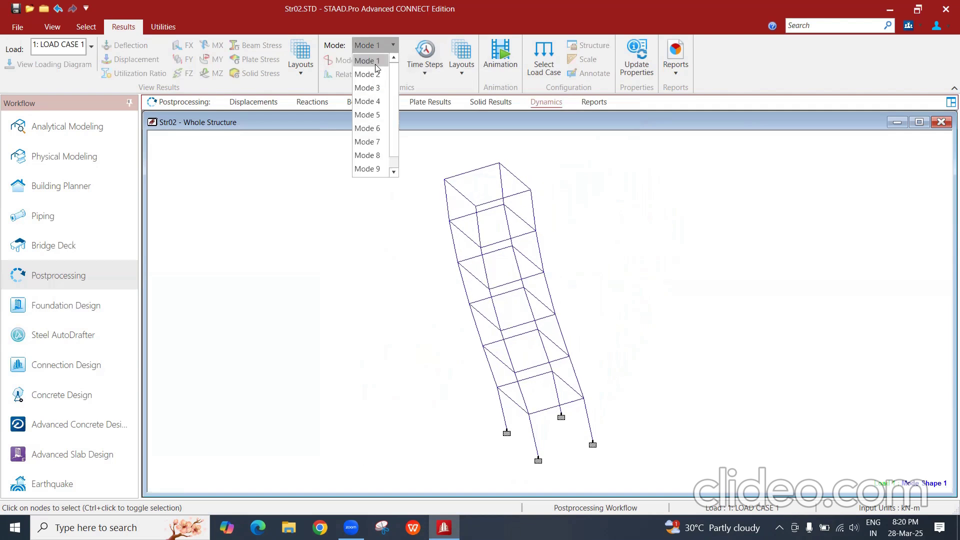
left_click(373, 74)
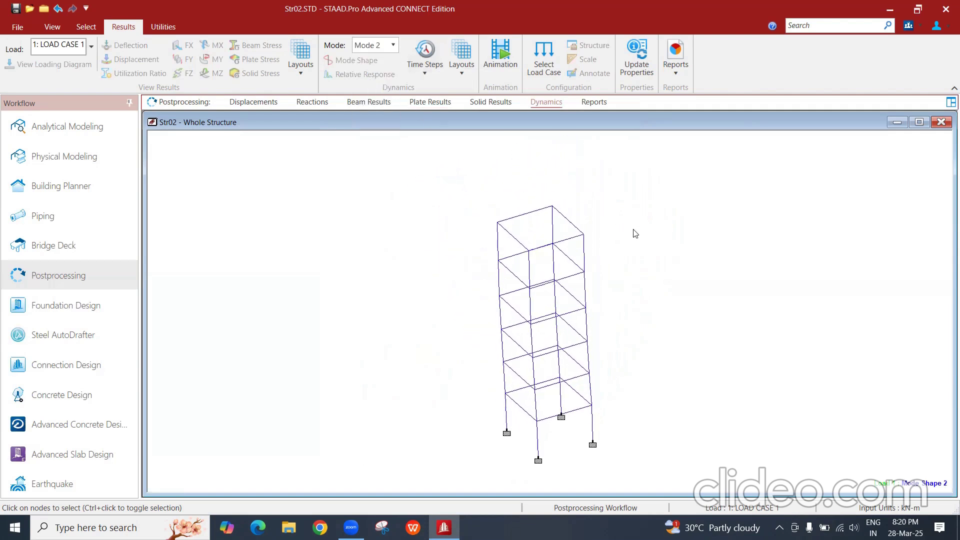
left_click(393, 45)
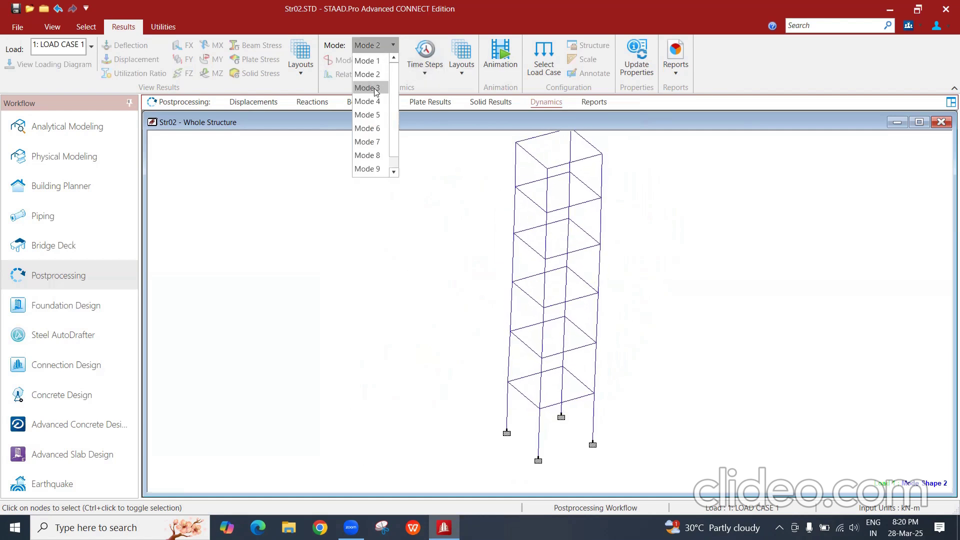
left_click(376, 88)
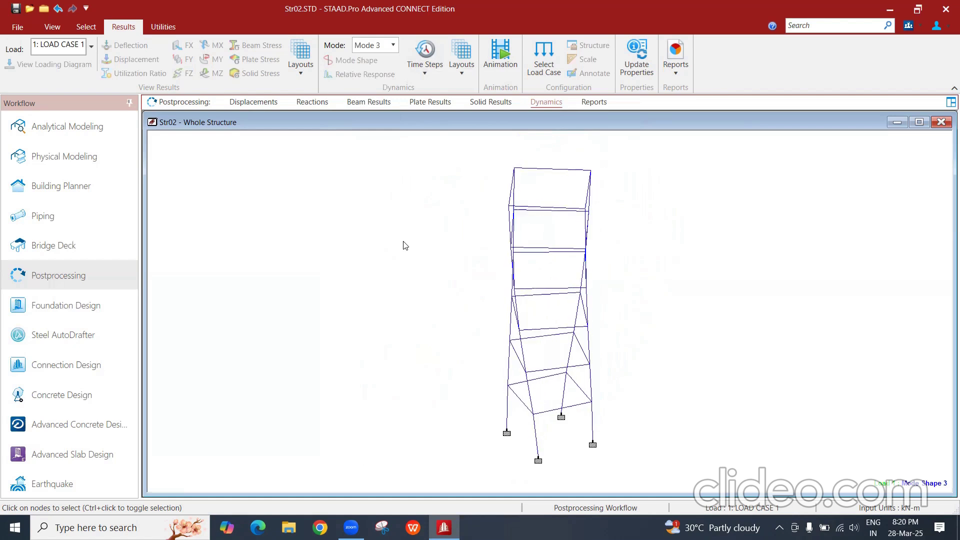
left_click(395, 46)
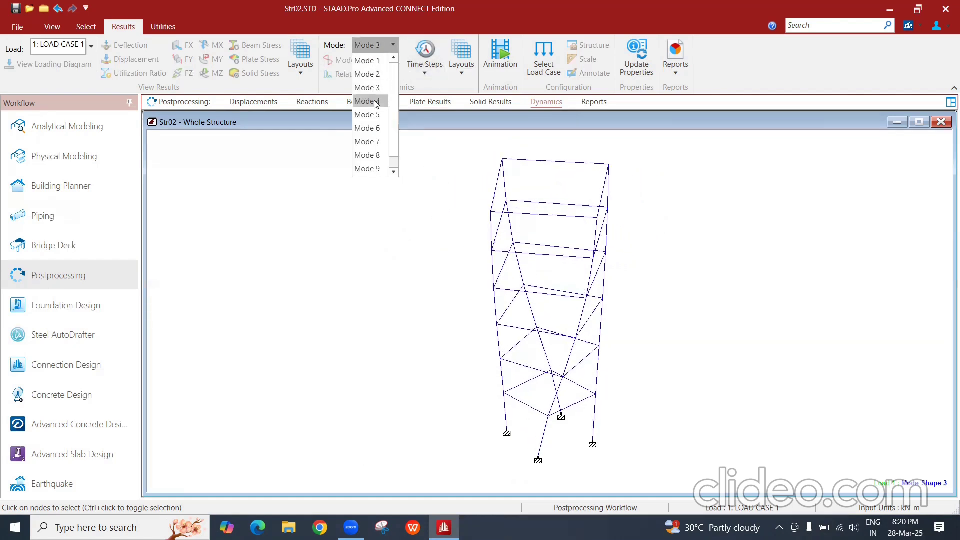
left_click(376, 102)
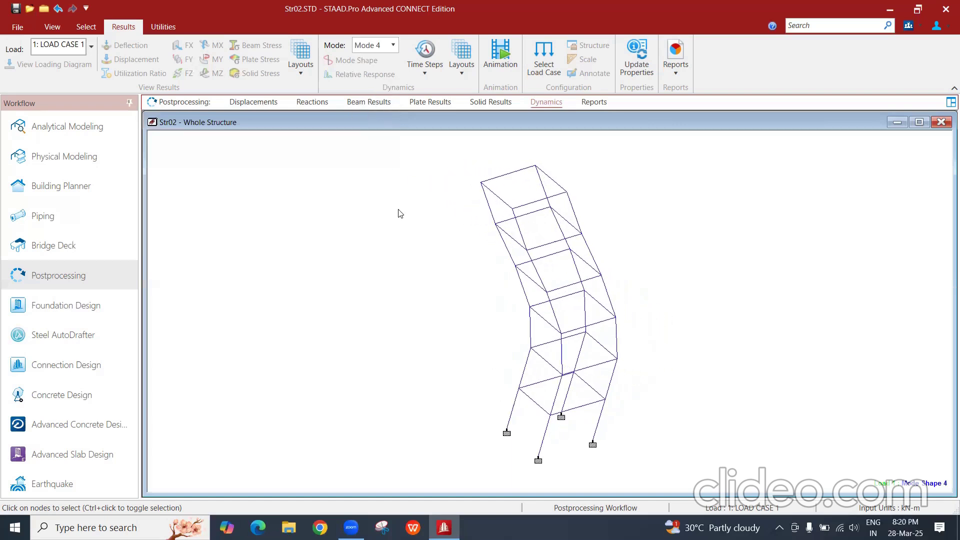
left_click(393, 45)
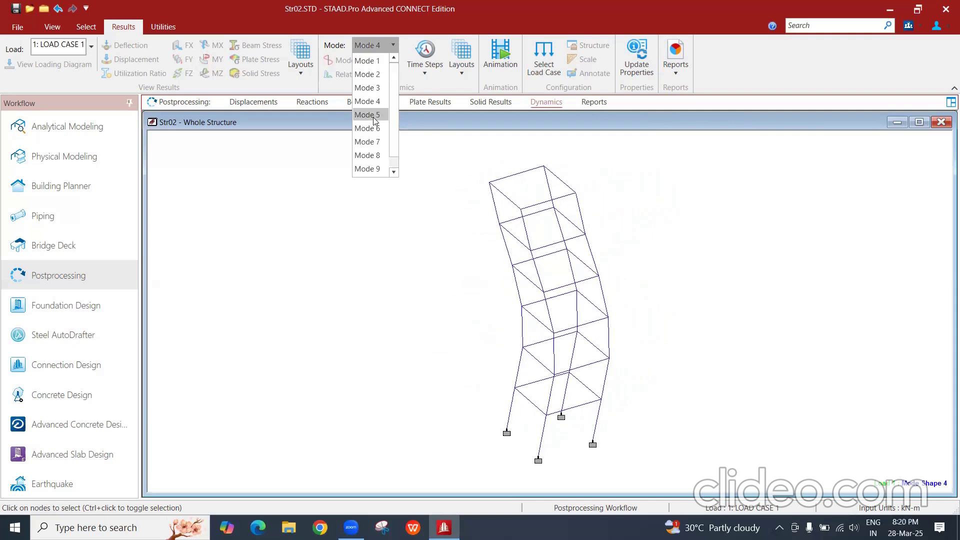
left_click(373, 115)
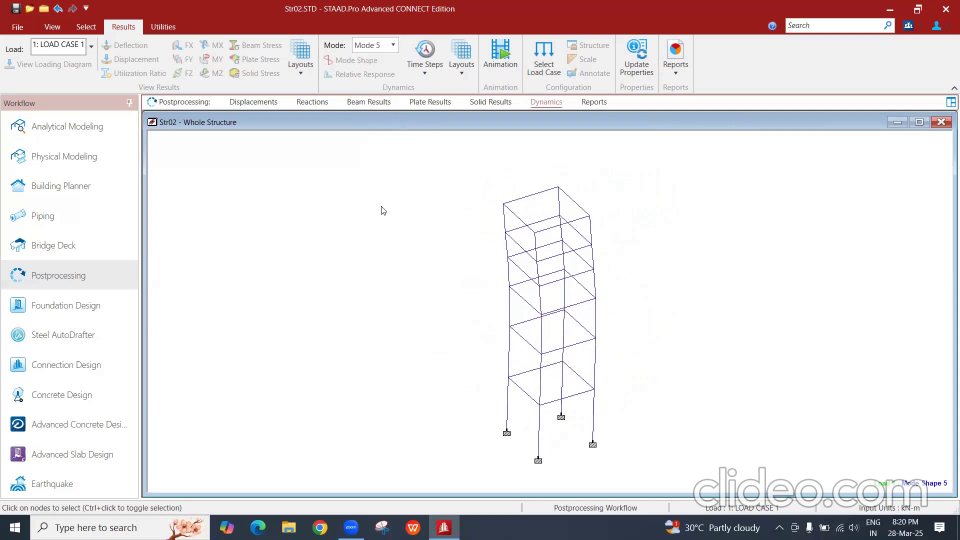
Step: Watch the animated mode shapes of Mode 6, Mode 7, Mode 8 and Mode 9 in turn
left_click(395, 46)
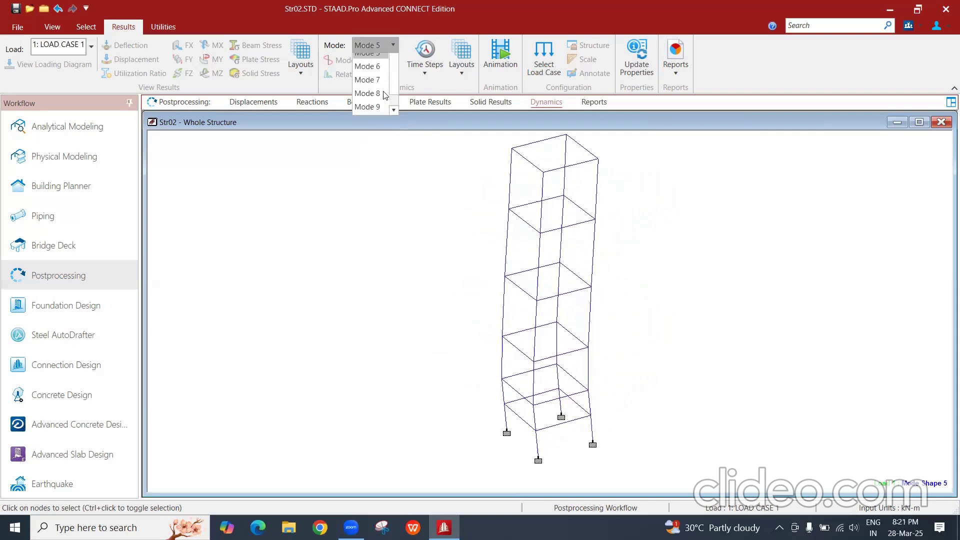
left_click(373, 129)
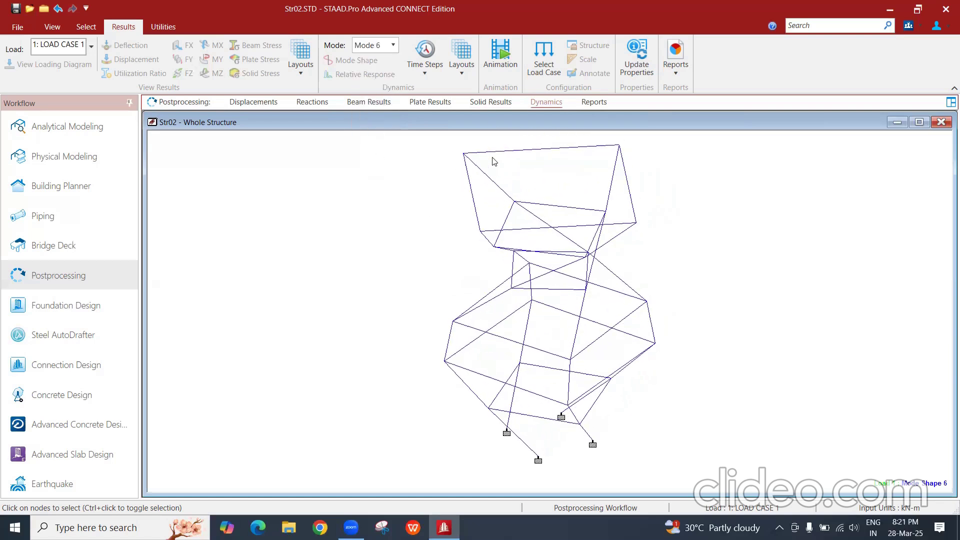
left_click(393, 45)
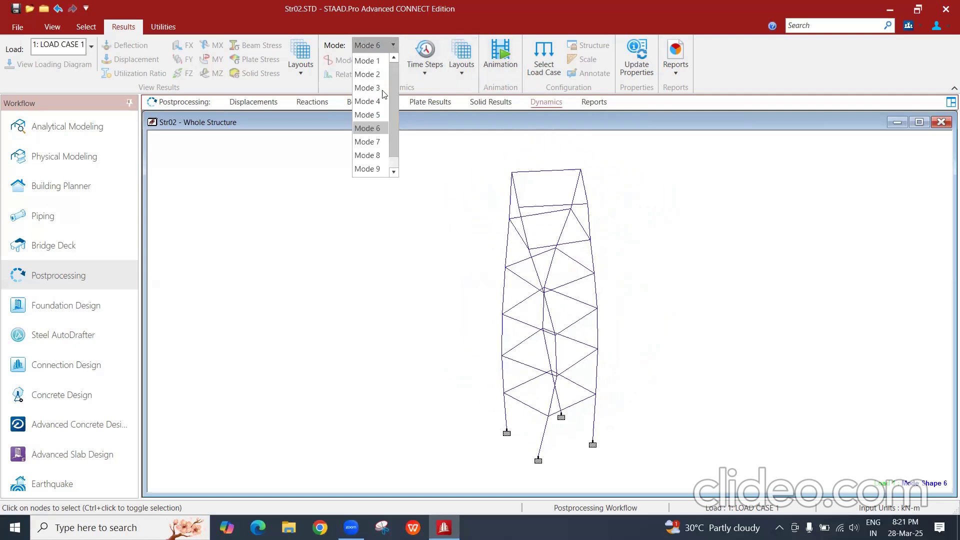
left_click(375, 142)
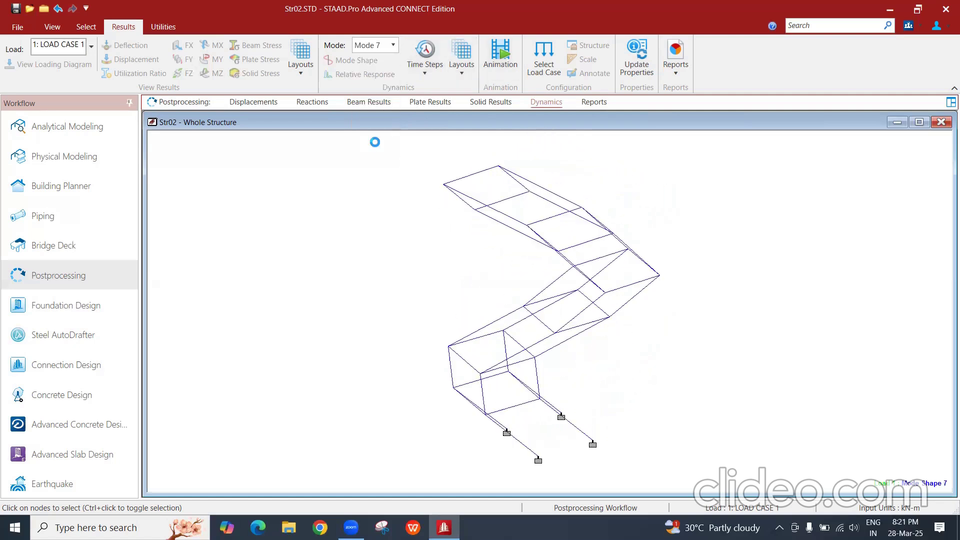
left_click(393, 45)
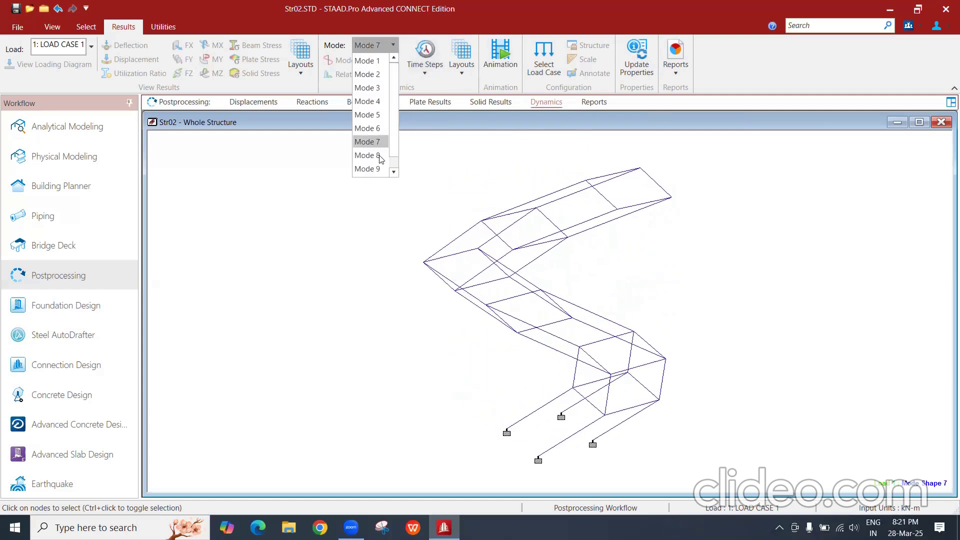
left_click(379, 155)
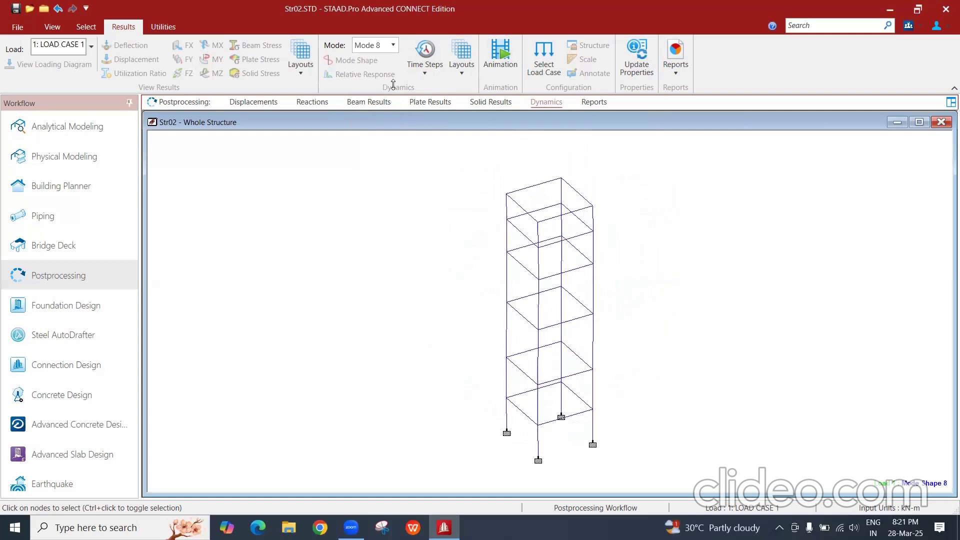
left_click(394, 44)
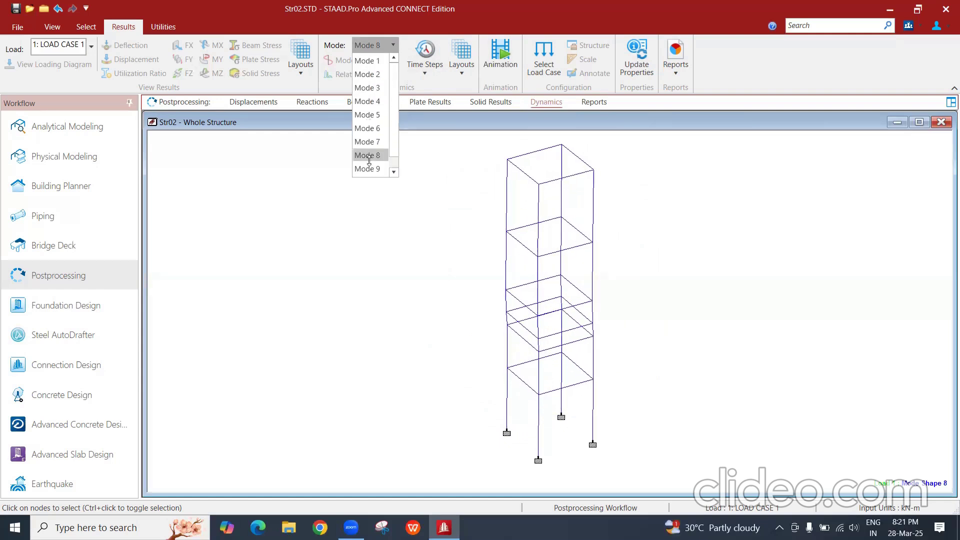
left_click(368, 169)
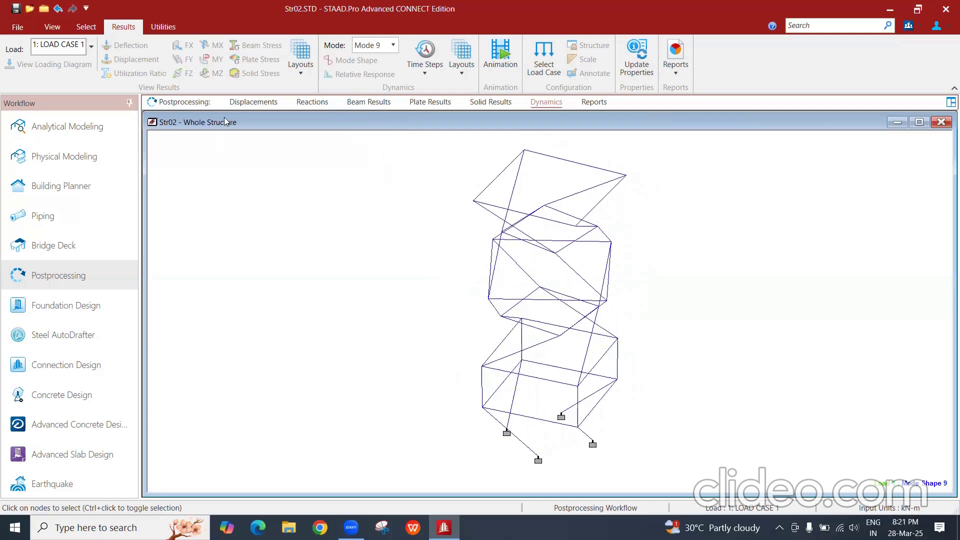
Step: Return to analytical modeling and create a new analytical metric model named Str03
left_click(99, 125)
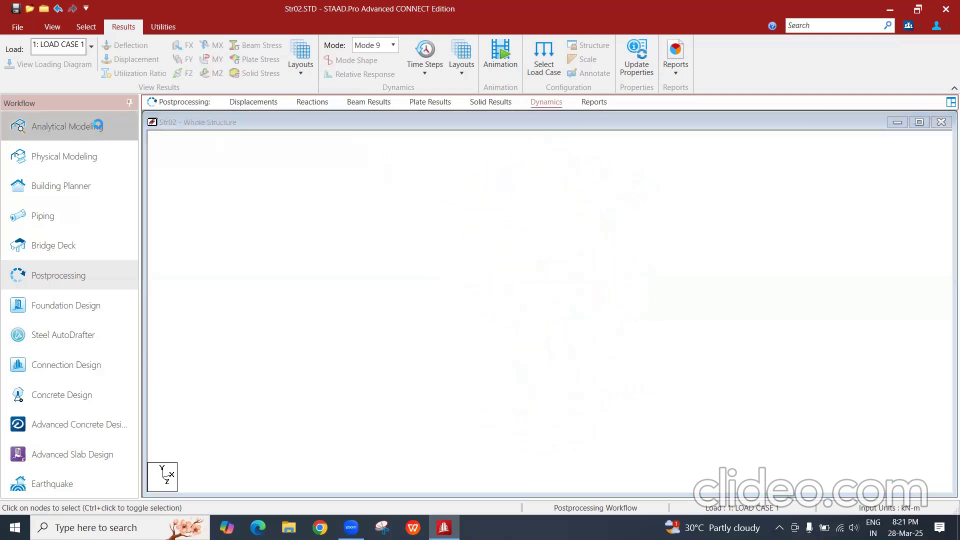
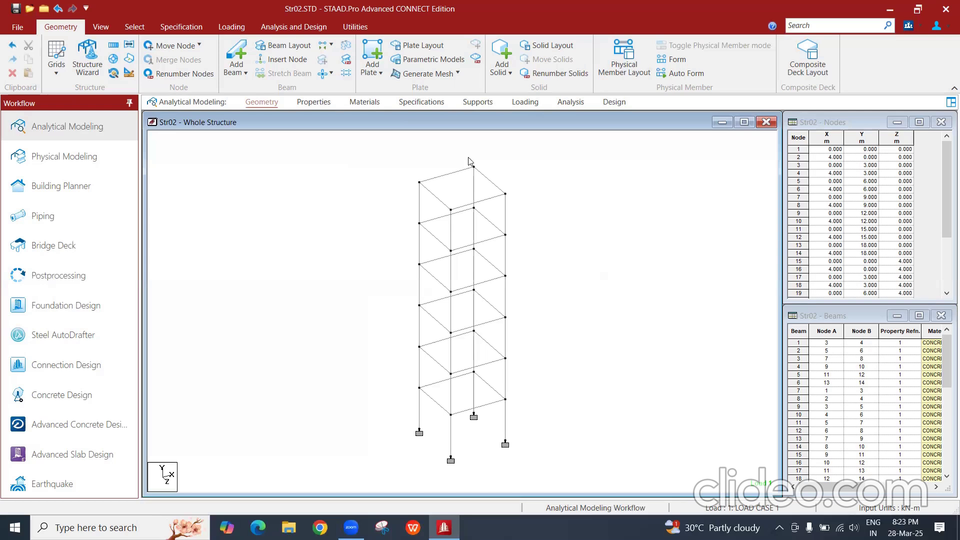
left_click(18, 29)
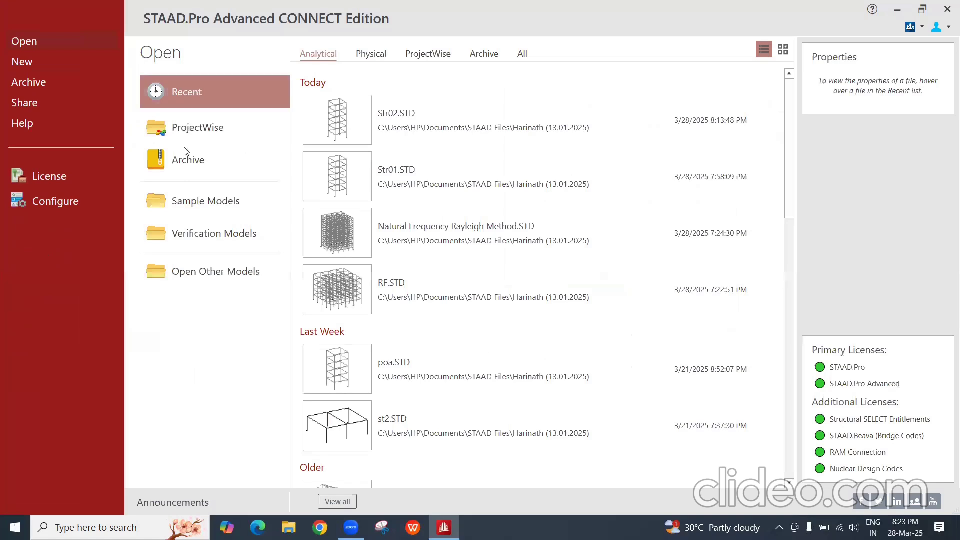
left_click(47, 60)
left_click_drag(393, 116, 315, 116)
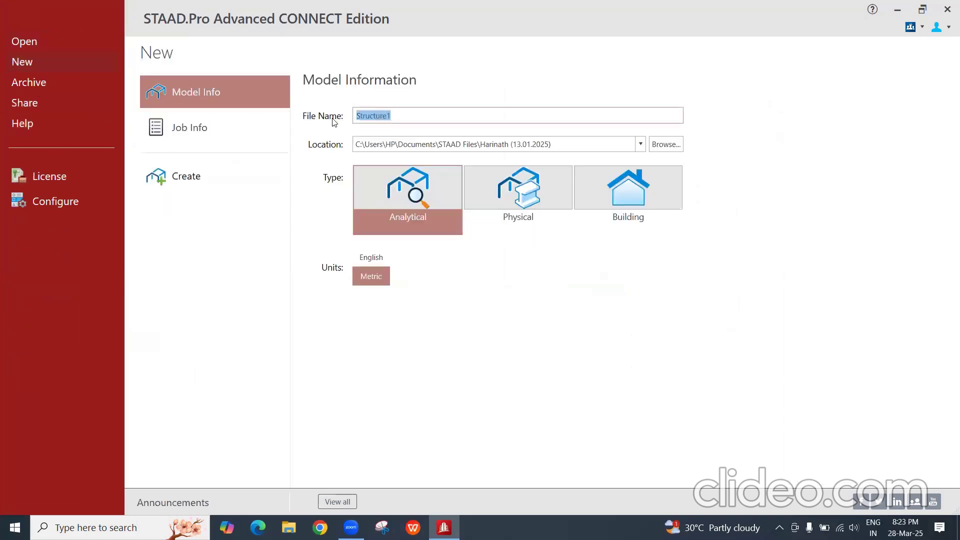
type("Str03")
left_click(185, 177)
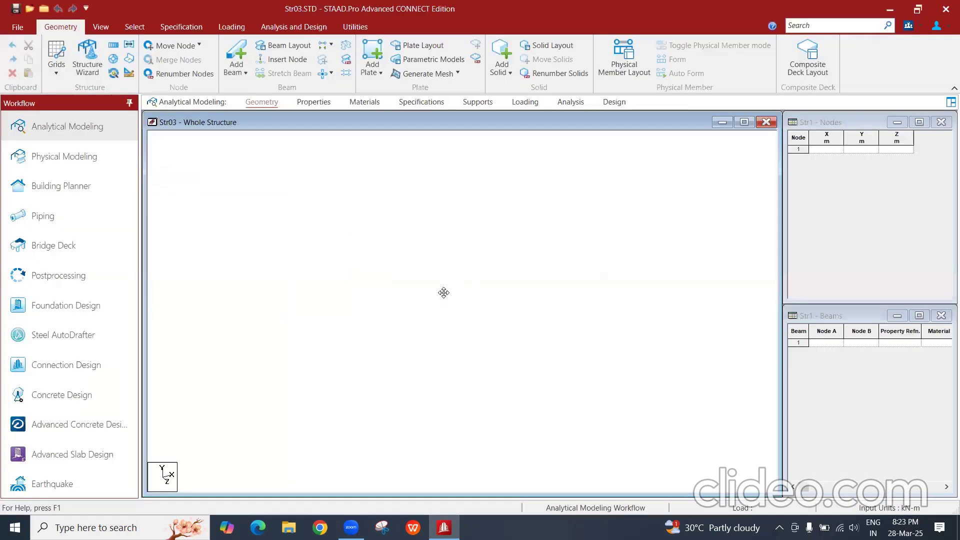
Step: Start a Bay Frame from the Structure Wizard's frame models with length 4 m, height 18 m and width 4 m
left_click(87, 59)
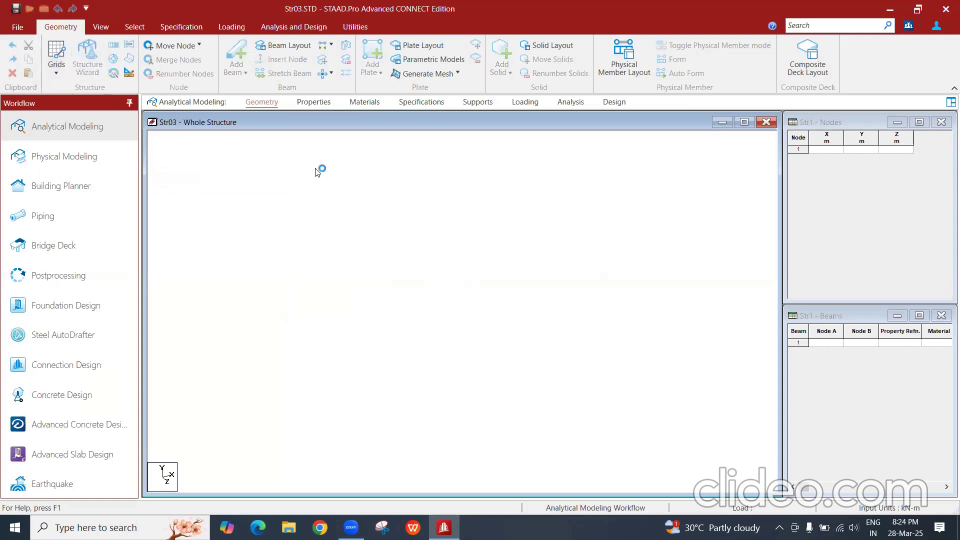
left_click(128, 136)
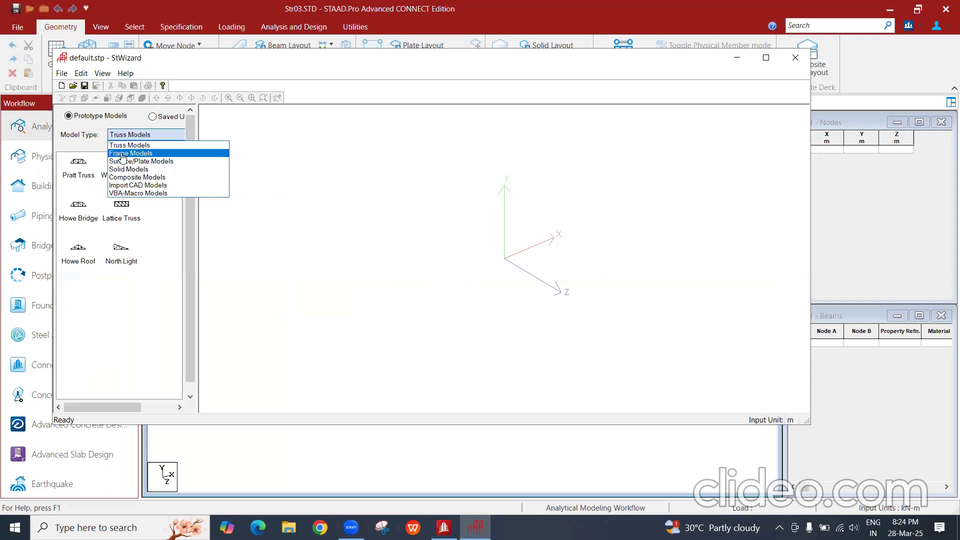
left_click(123, 153)
double_click(79, 163)
type("4")
key("Tab")
type("184")
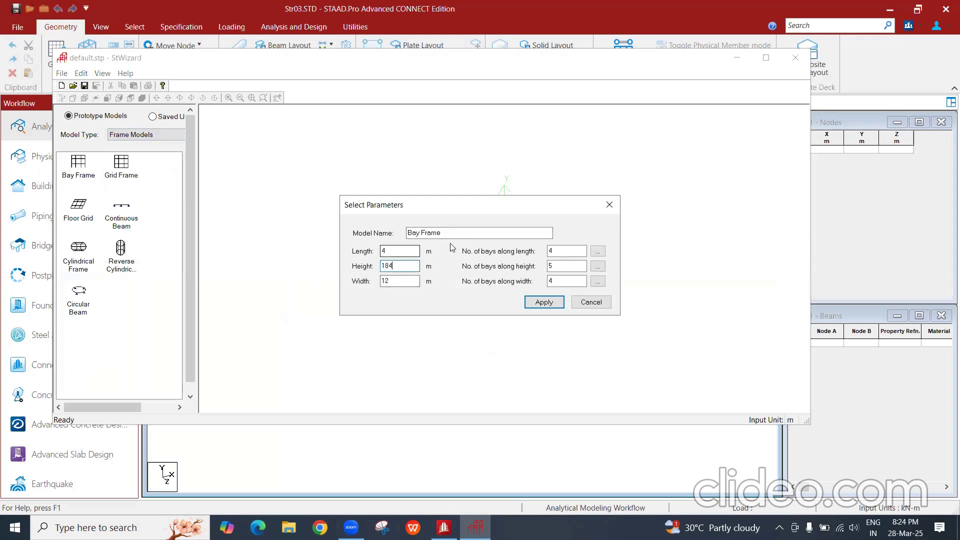
key("Tab")
type("4")
Step: Set 1 bay along the length, 6 along the height and 1 along the width, and generate the frame
key("Tab")
type("1")
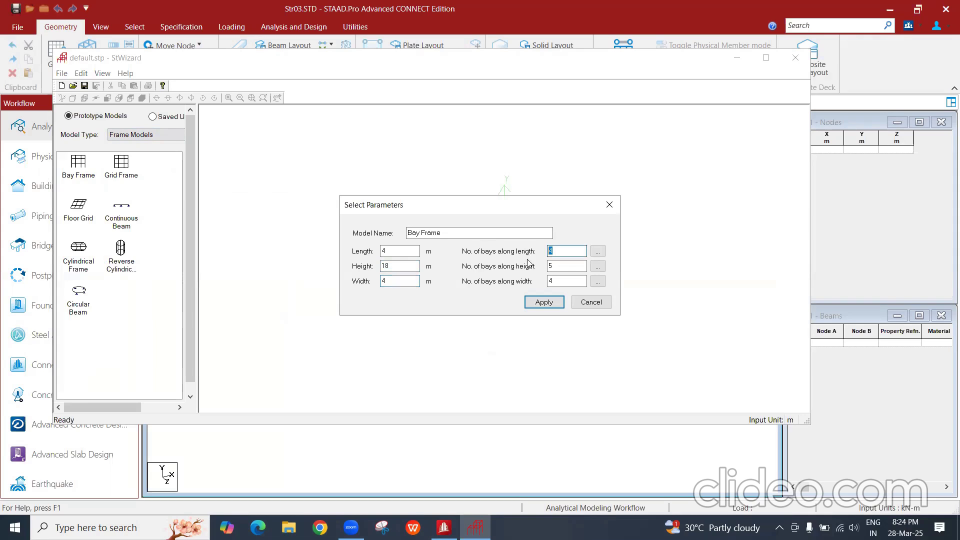
left_click(551, 266)
key("BackSpace")
type("6")
key("Tab")
type("1")
left_click(546, 307)
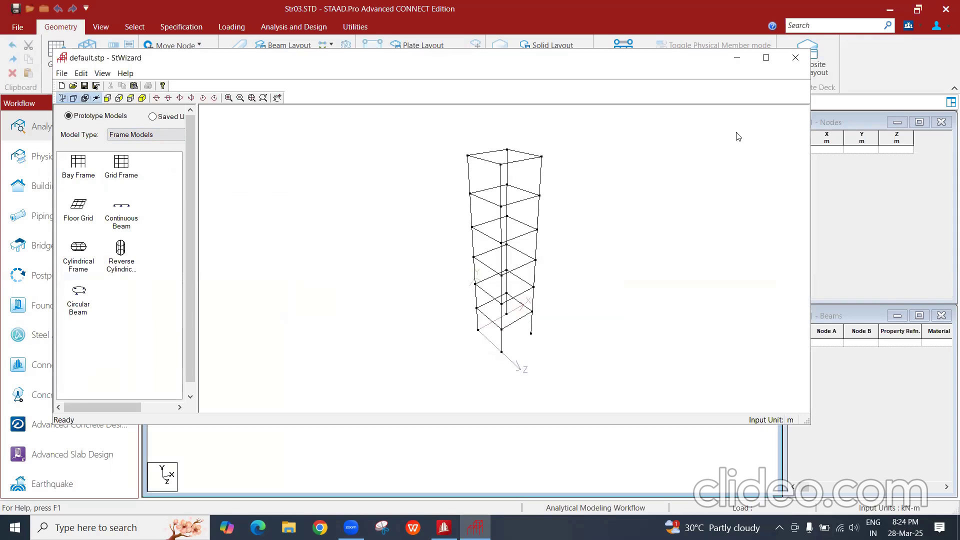
Step: Transfer the bay frame into the Str03 model, pasting it at X, Y and Z values of 0 m
left_click(799, 61)
left_click(520, 292)
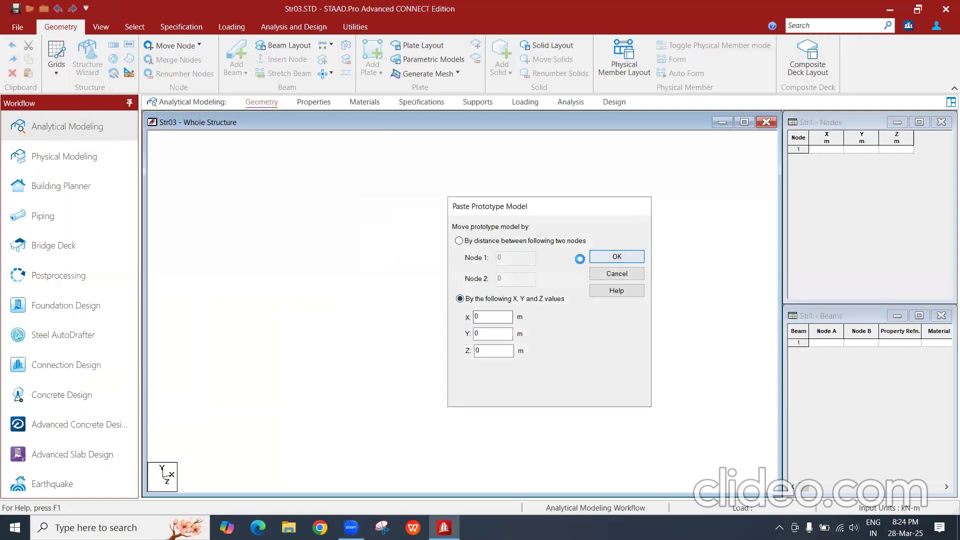
left_click(616, 255)
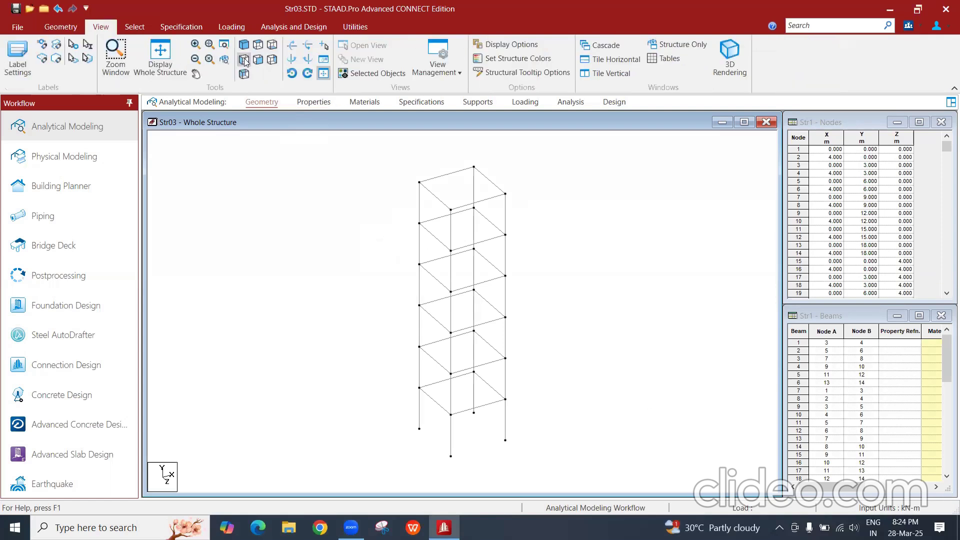
Step: Show the frame in elevation and create a fixed support definition
left_click(259, 60)
left_click(474, 106)
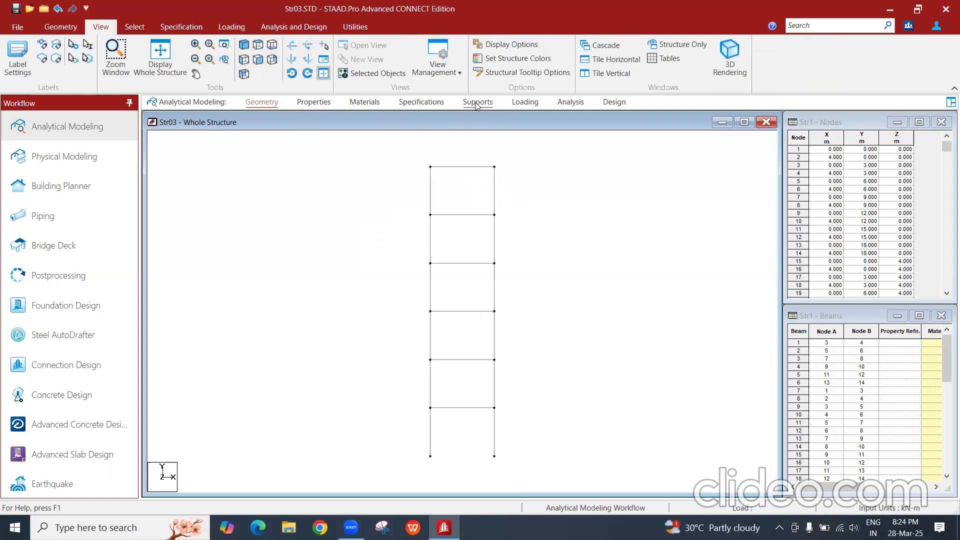
left_click(852, 390)
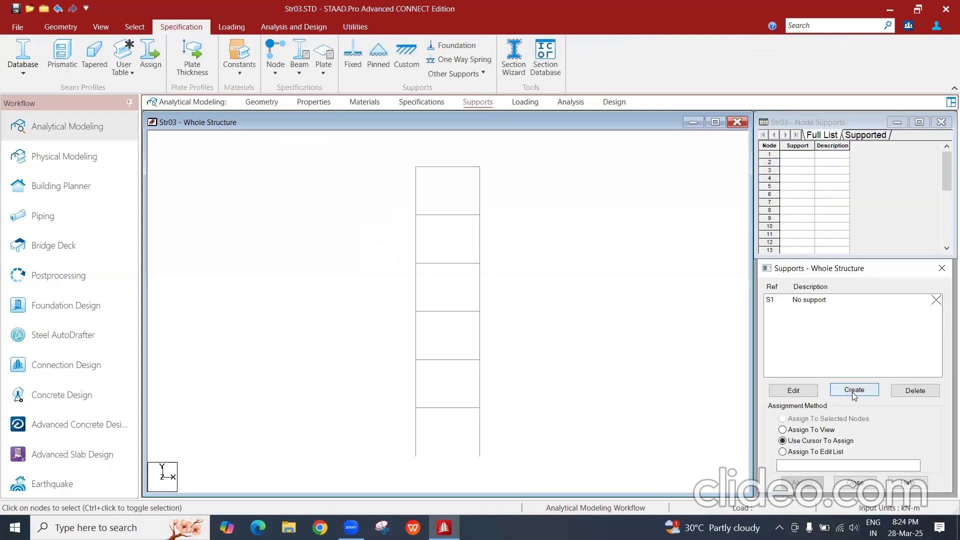
left_click(765, 497)
Step: Assign the fixed support to the four base nodes 1, 2, 15 and 16
left_click(812, 303)
left_click(813, 311)
left_click_drag(287, 494, 275, 494)
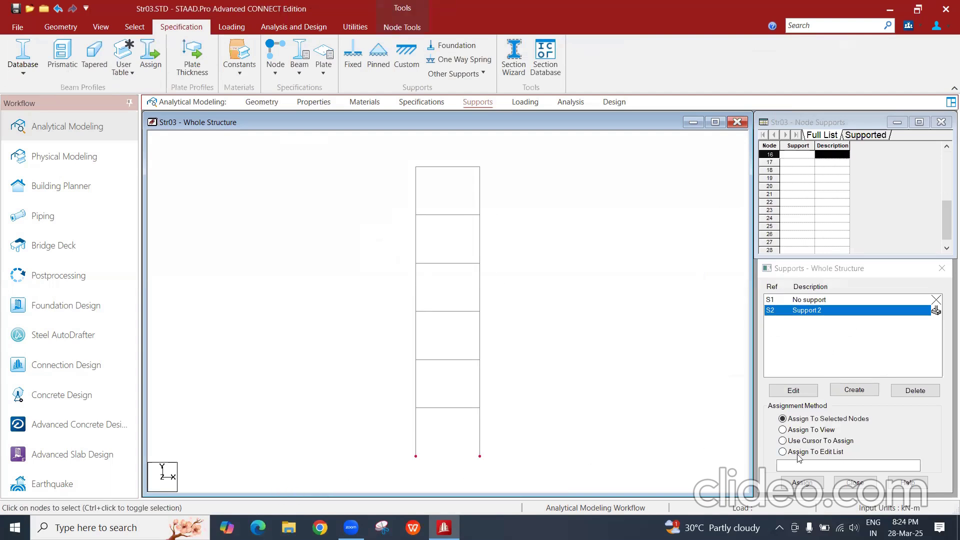
left_click(802, 482)
left_click(864, 416)
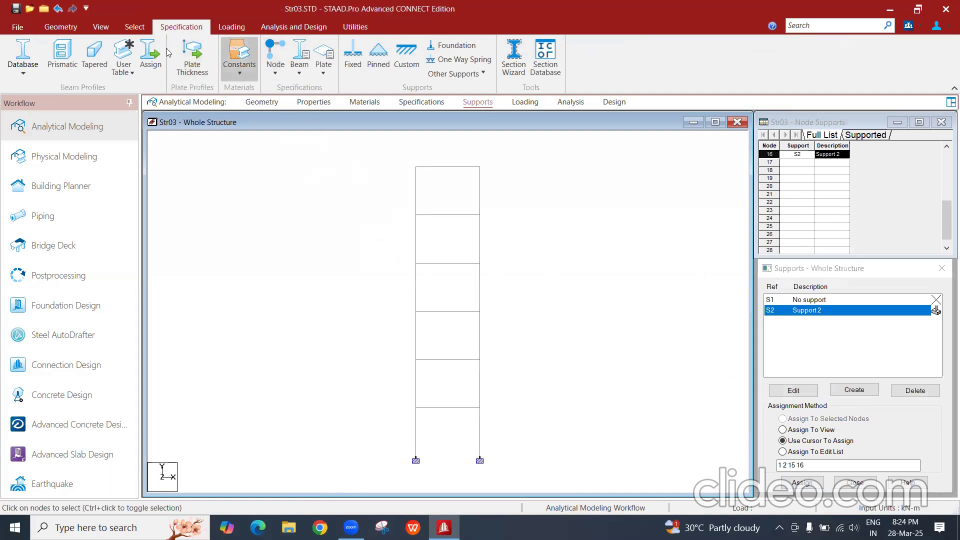
left_click(101, 26)
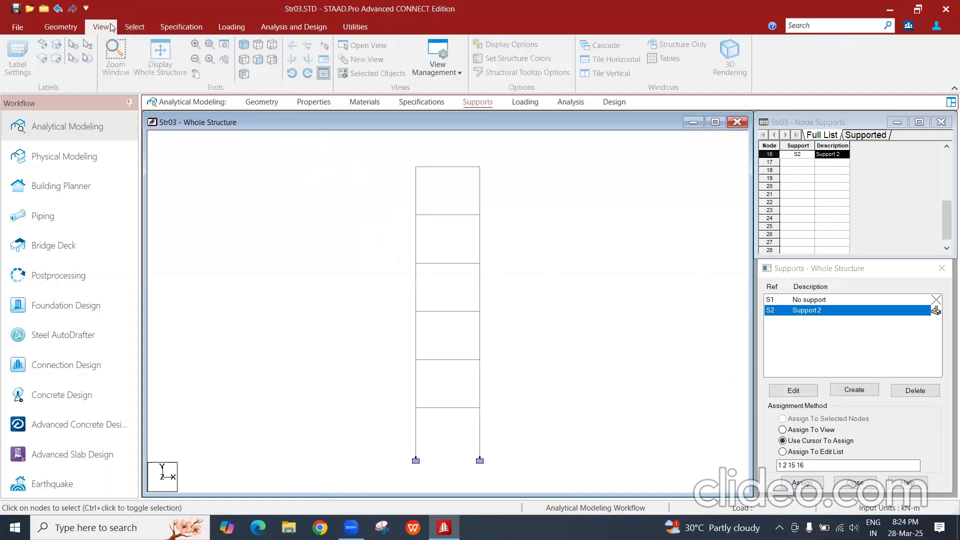
Step: Show the frame in isometric view and define a 0.3 x 0.3 m rectangular section in concrete
left_click(245, 46)
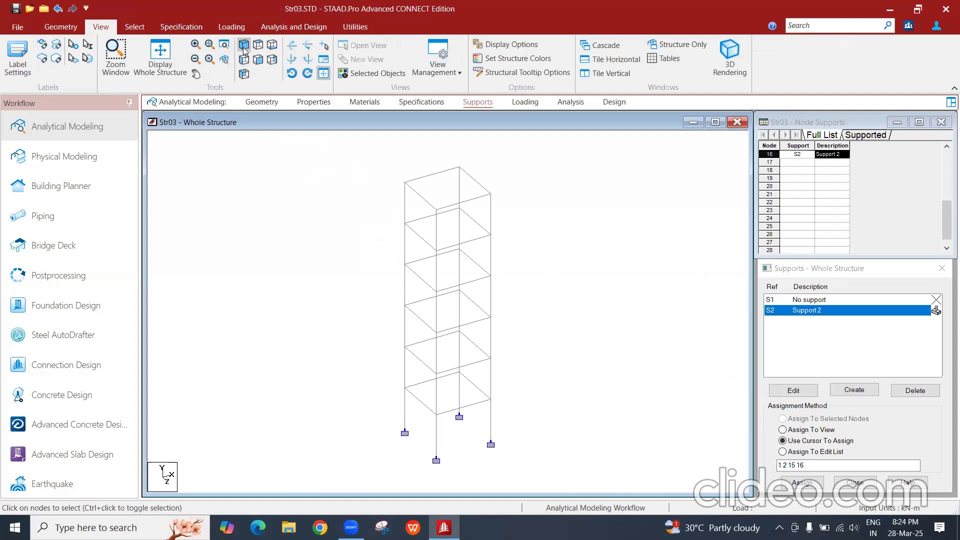
left_click(313, 102)
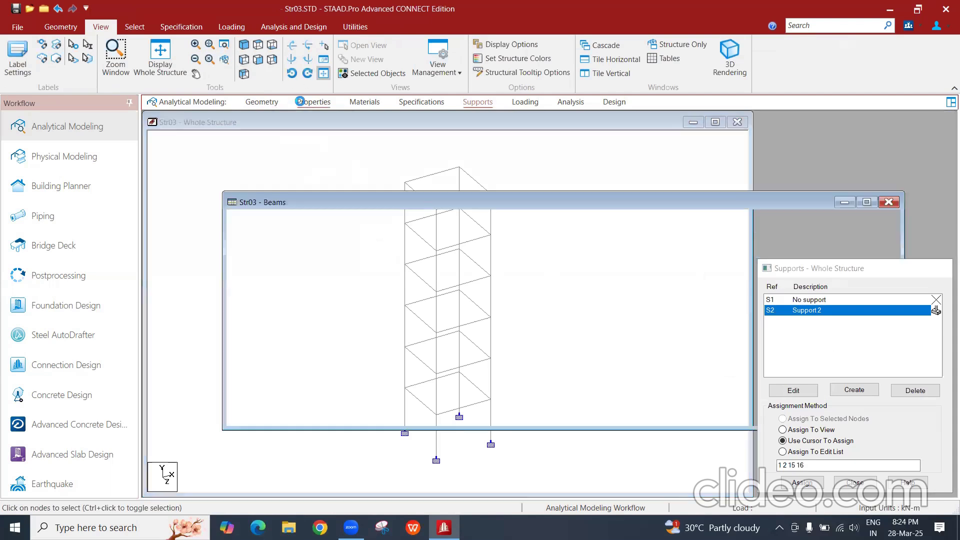
left_click(907, 385)
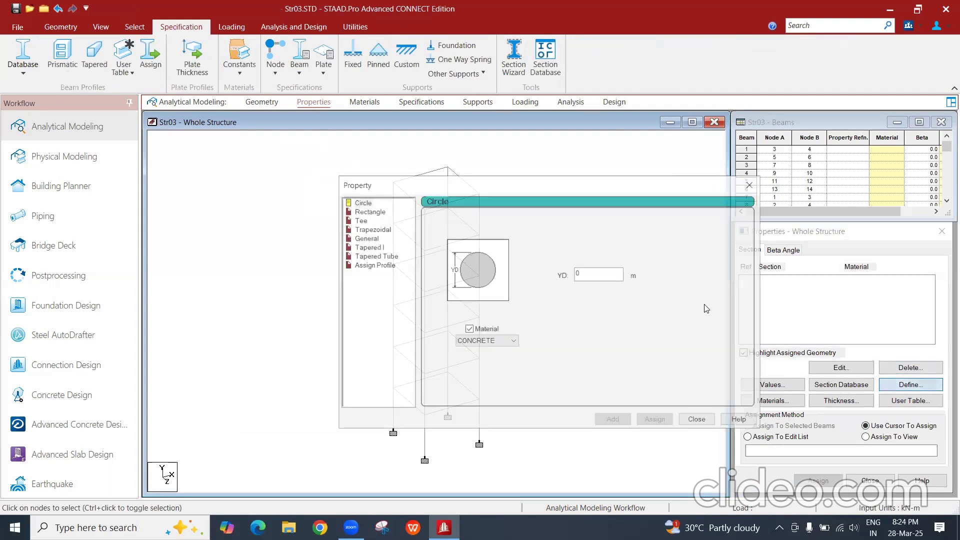
left_click(371, 214)
type(".3")
key("Tab")
type("0")
left_click(623, 417)
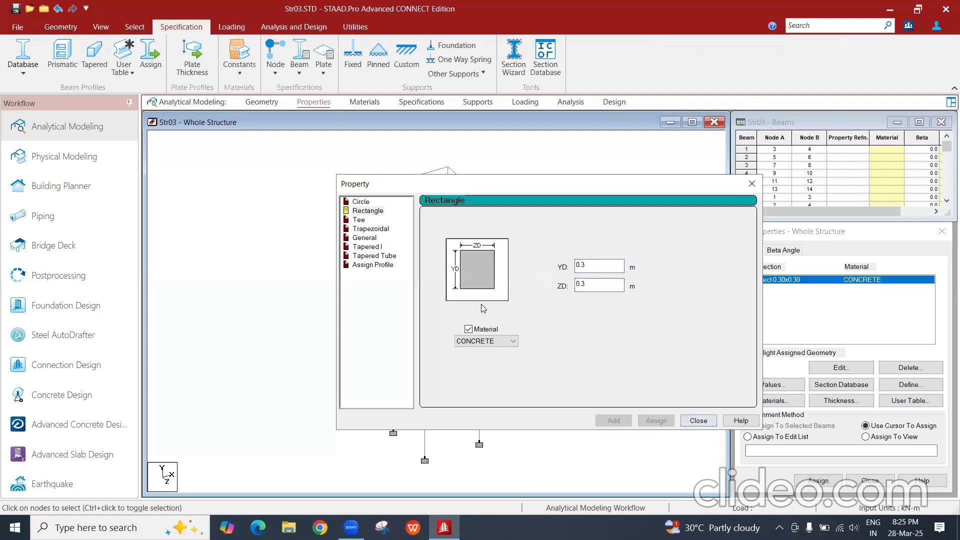
left_click(698, 420)
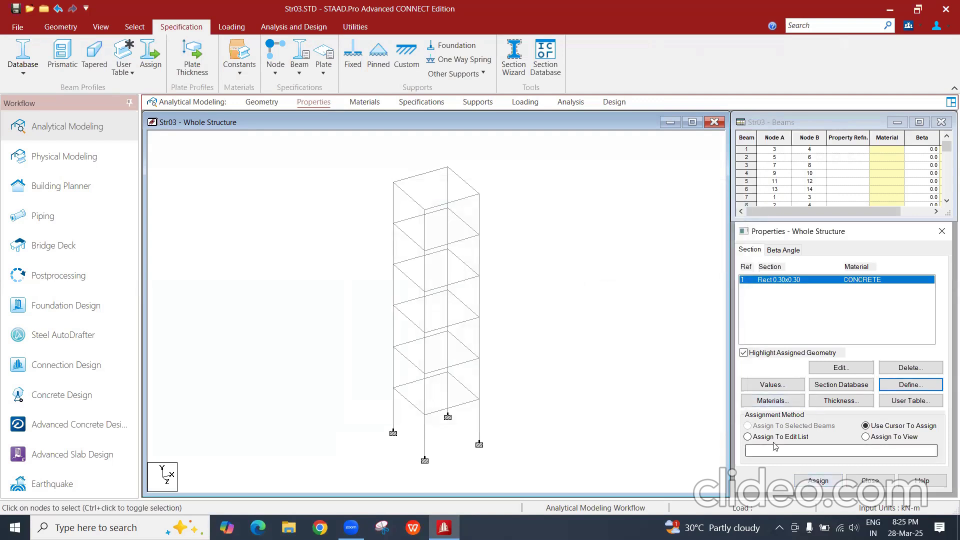
Step: Assign the Rect 0.30x0.30 concrete section to all members in the view
left_click(866, 437)
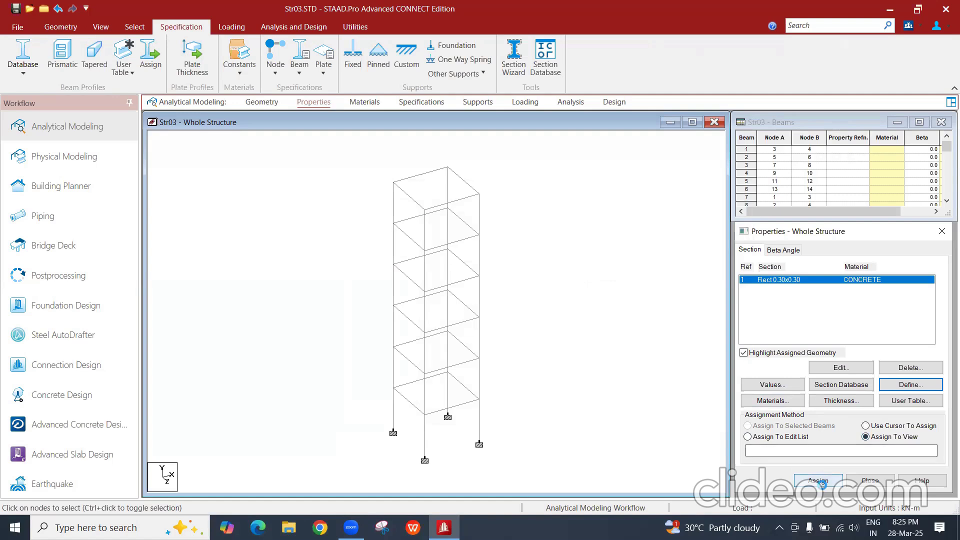
left_click(819, 481)
left_click(861, 393)
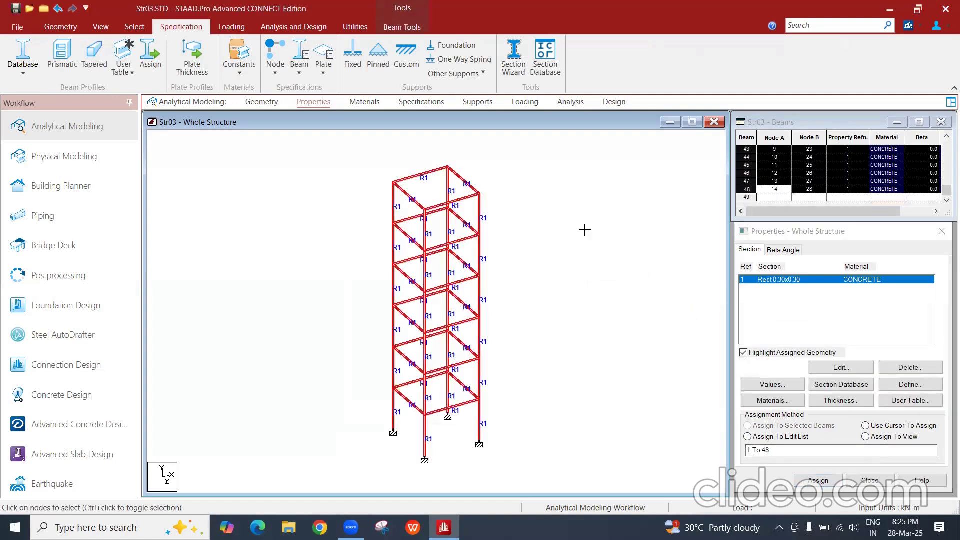
Step: Add a UBC 1997 seismic definition to the loading, keeping the default zone, importance, Rw and soil parameters
left_click(515, 103)
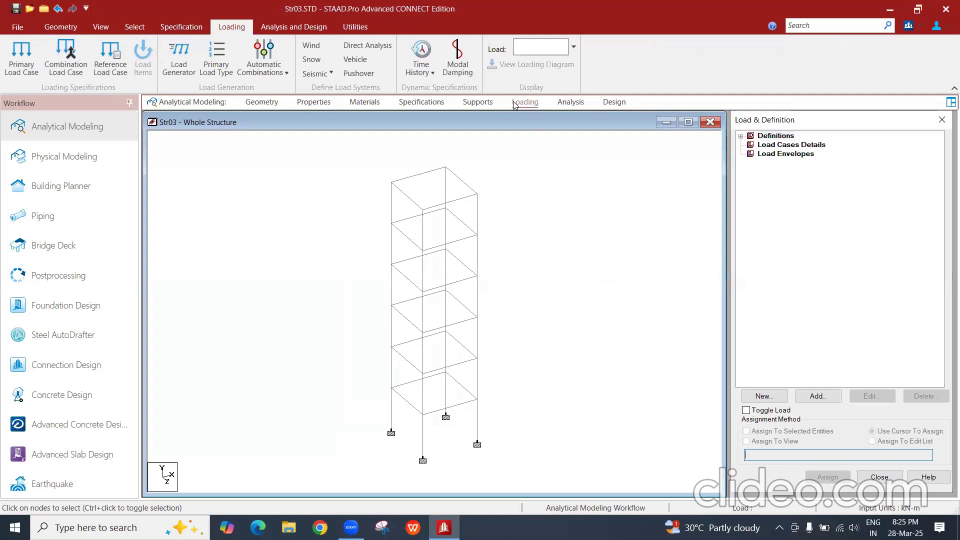
left_click(741, 136)
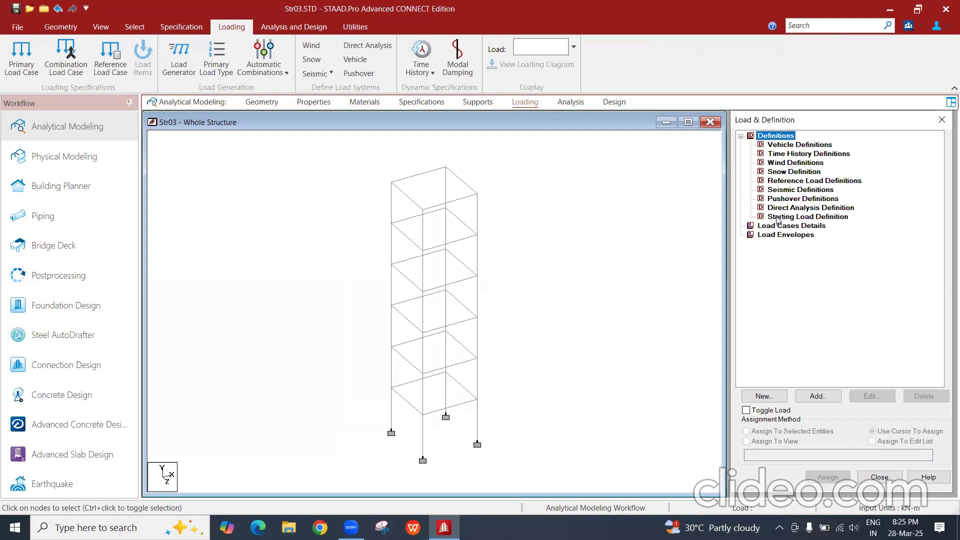
left_click(797, 190)
left_click(818, 395)
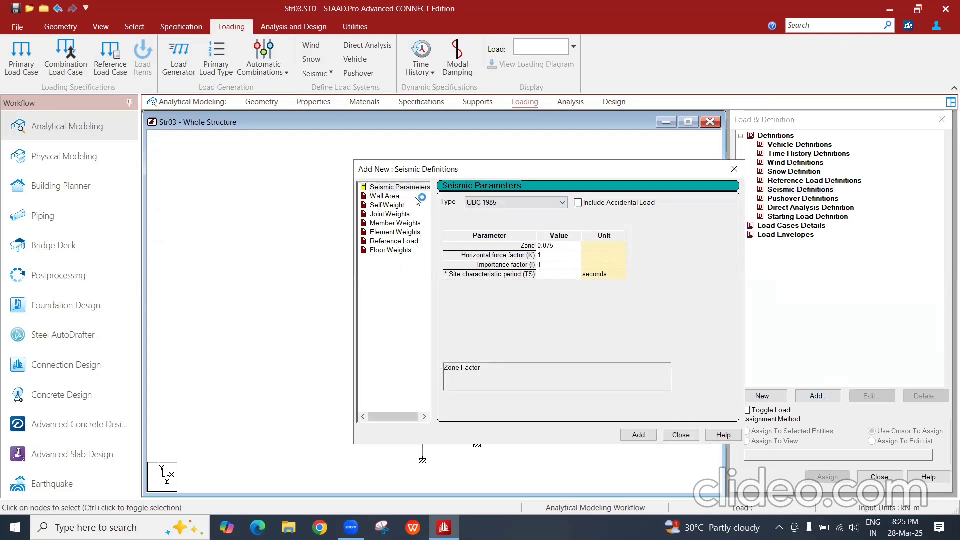
left_click_drag(512, 173, 477, 113)
left_click(480, 144)
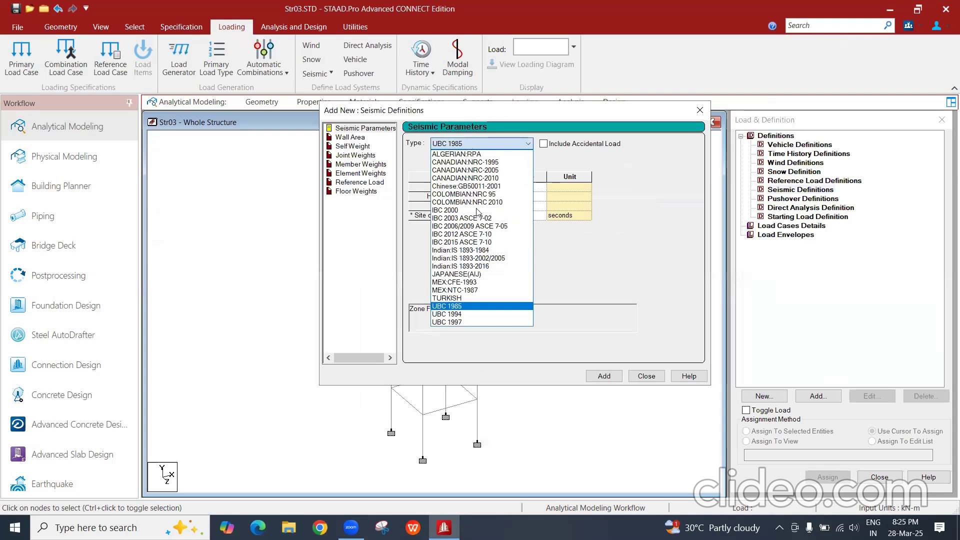
left_click(604, 278)
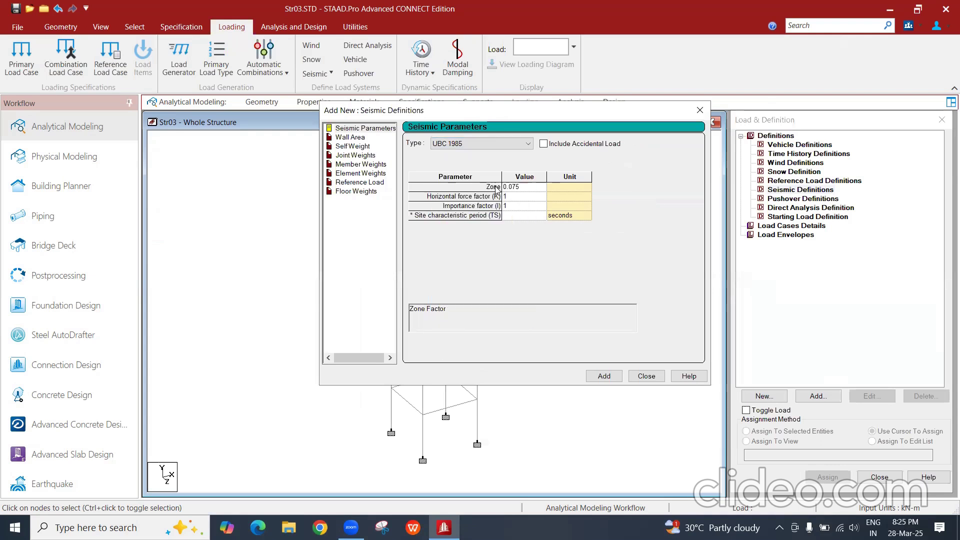
left_click(480, 144)
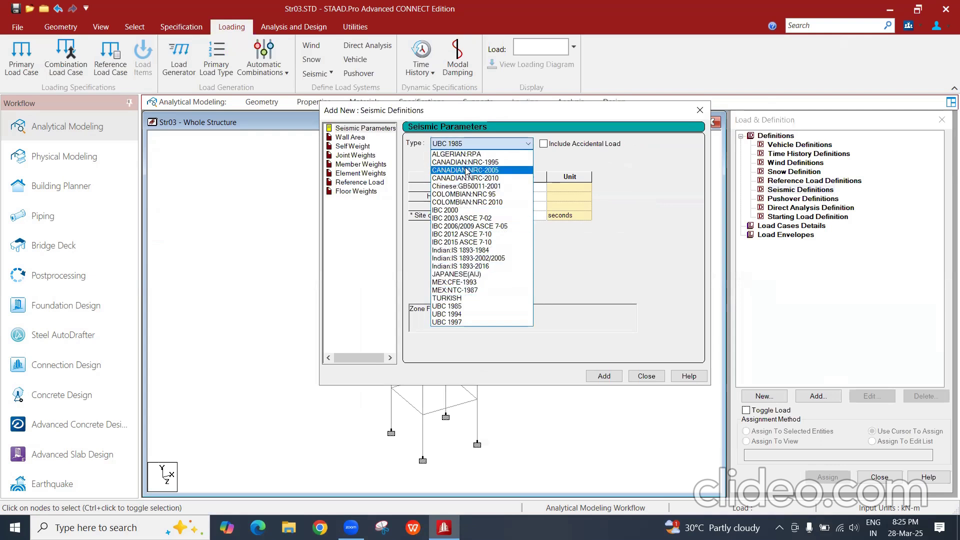
left_click(456, 323)
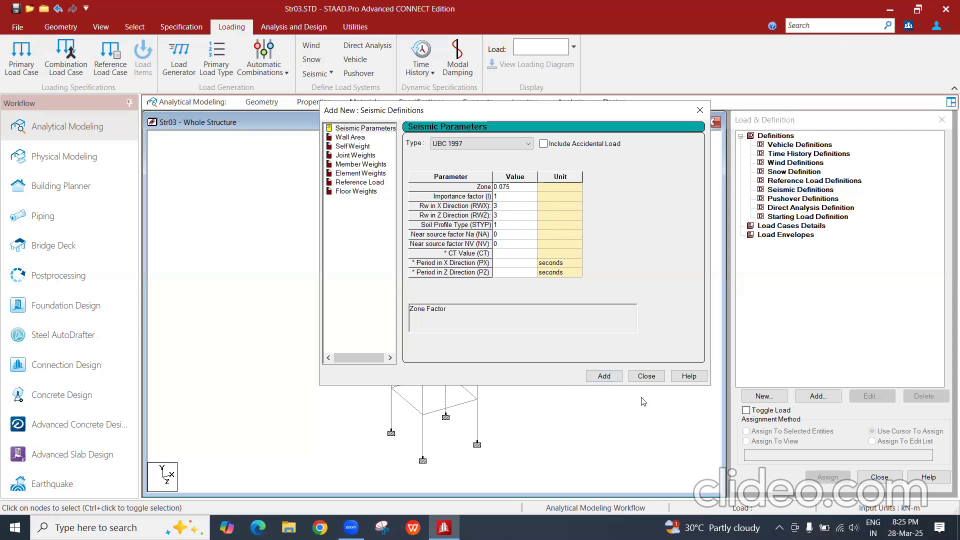
left_click(611, 378)
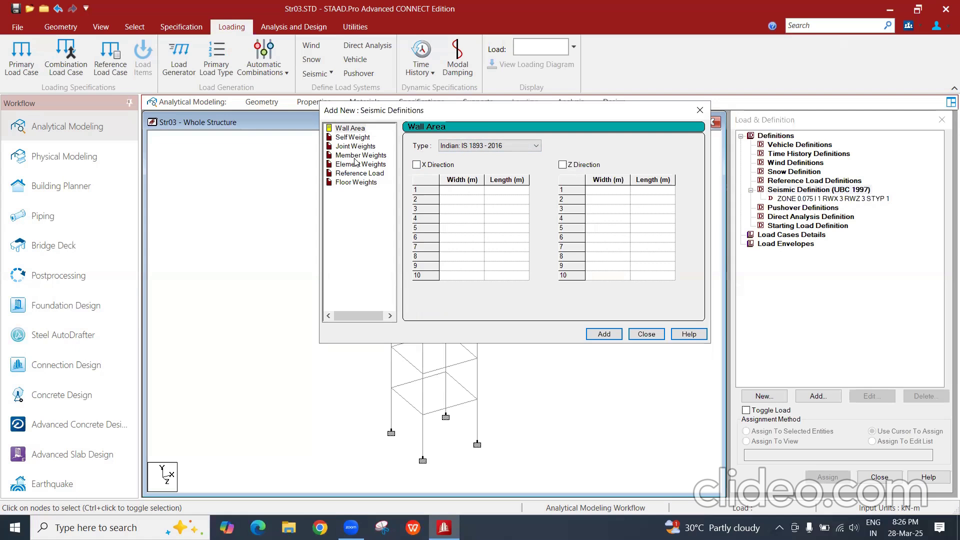
Step: Add a self weight with factor 1 and a uniform (UNI) member weight of 10 kN/m to the seismic definition
left_click(358, 138)
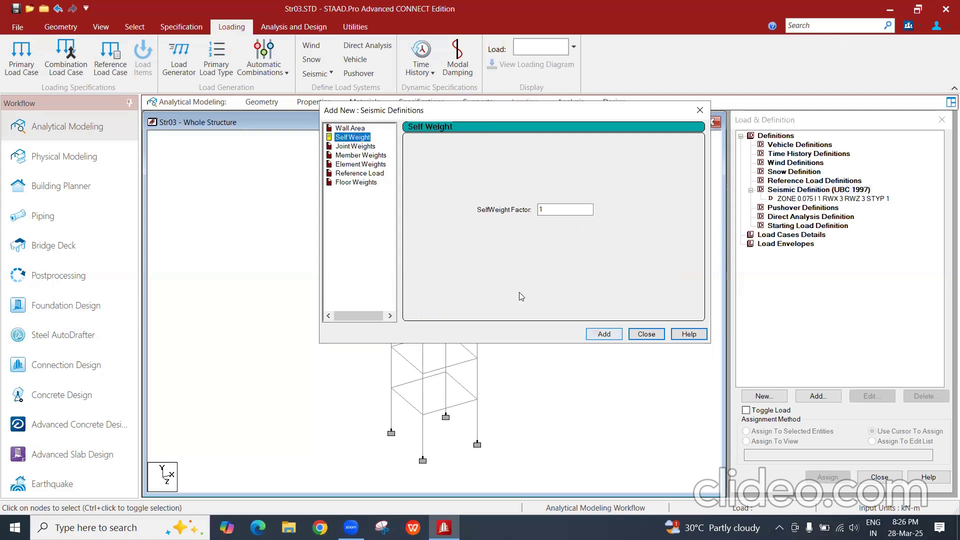
left_click(603, 334)
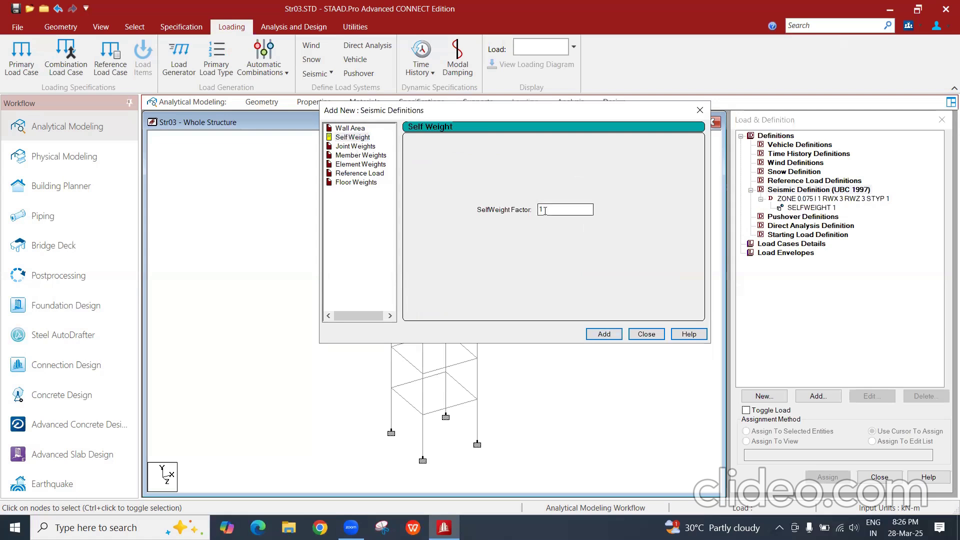
left_click(354, 148)
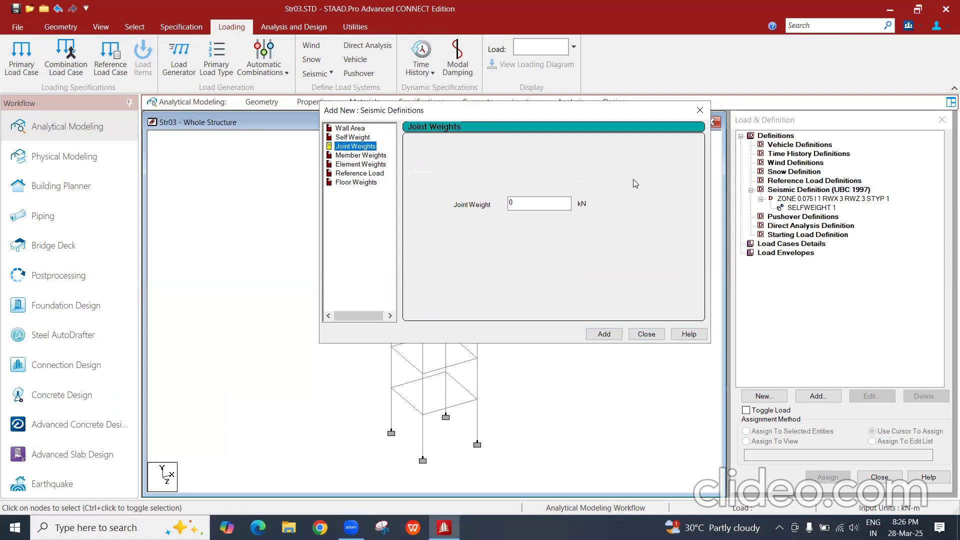
left_click(358, 156)
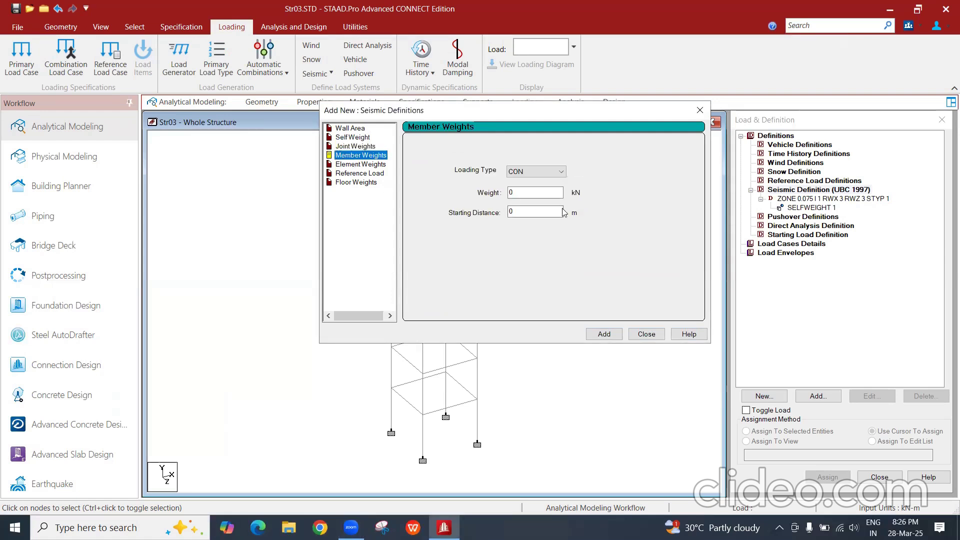
left_click(534, 171)
left_click(527, 189)
key("Tab")
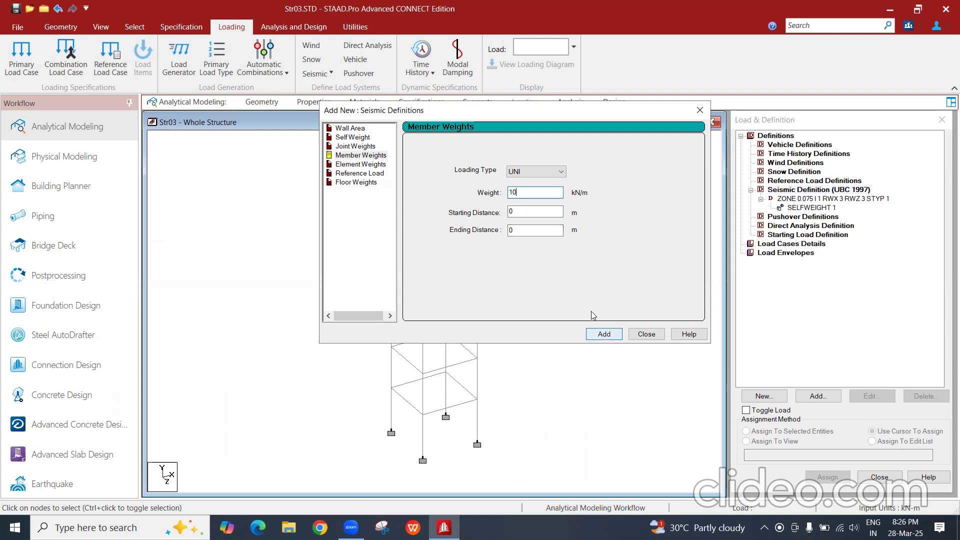
key("Return")
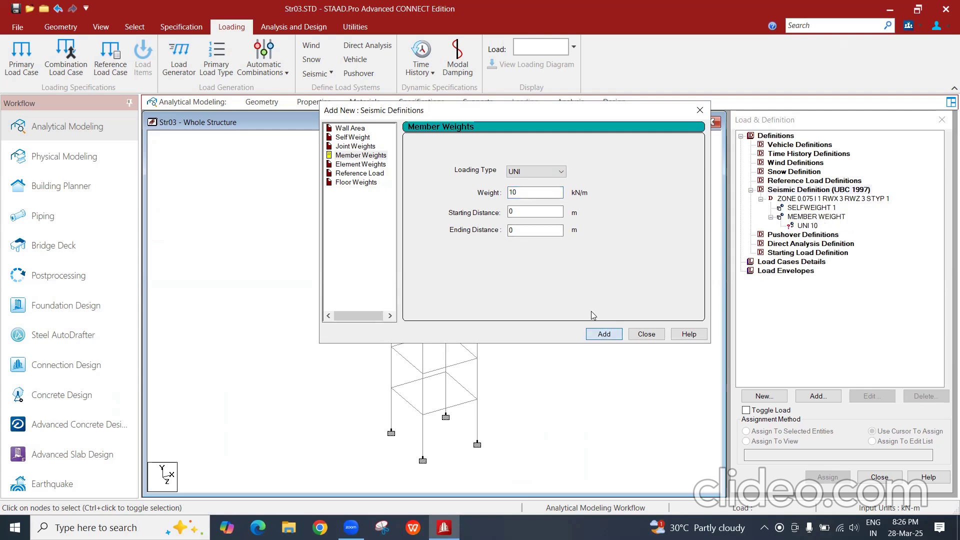
Step: Add a floor weight of 3 kN/m2 over a Y range of 0 to 18 m to the seismic definition
left_click(362, 165)
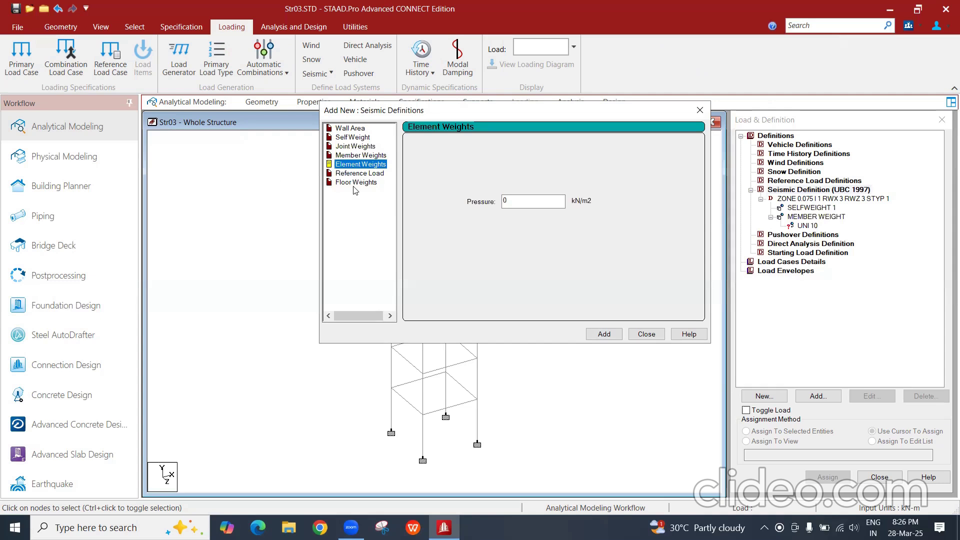
left_click(356, 183)
key("Tab")
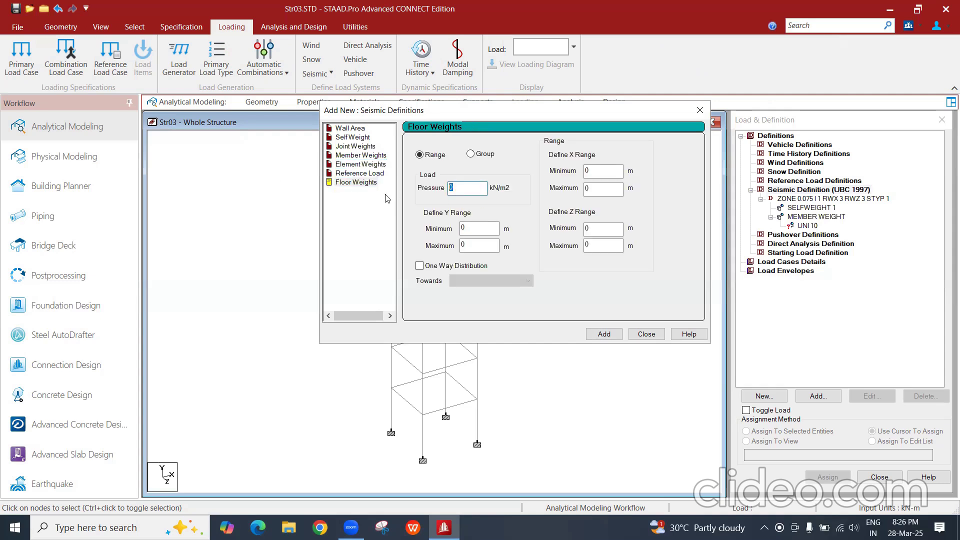
left_click(605, 189)
double_click(478, 244)
type("18")
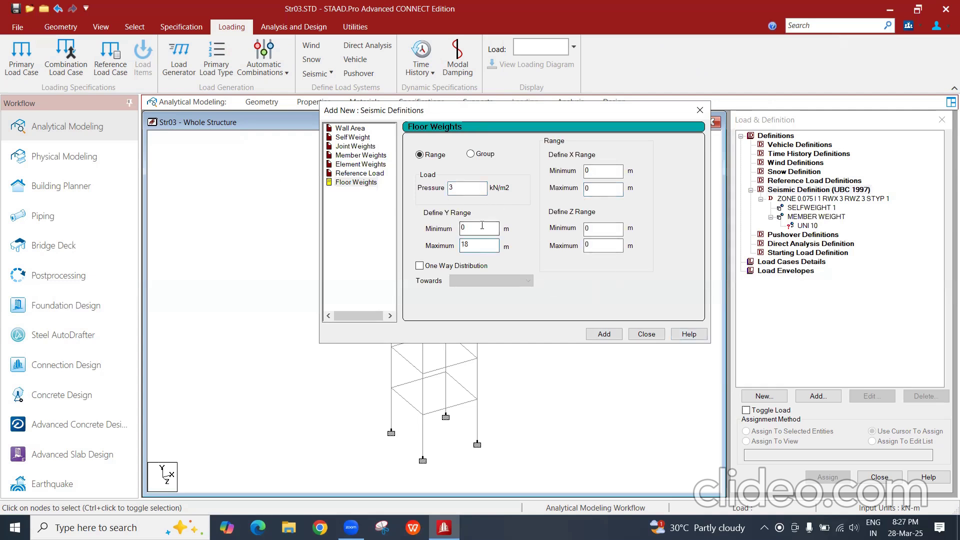
left_click(604, 333)
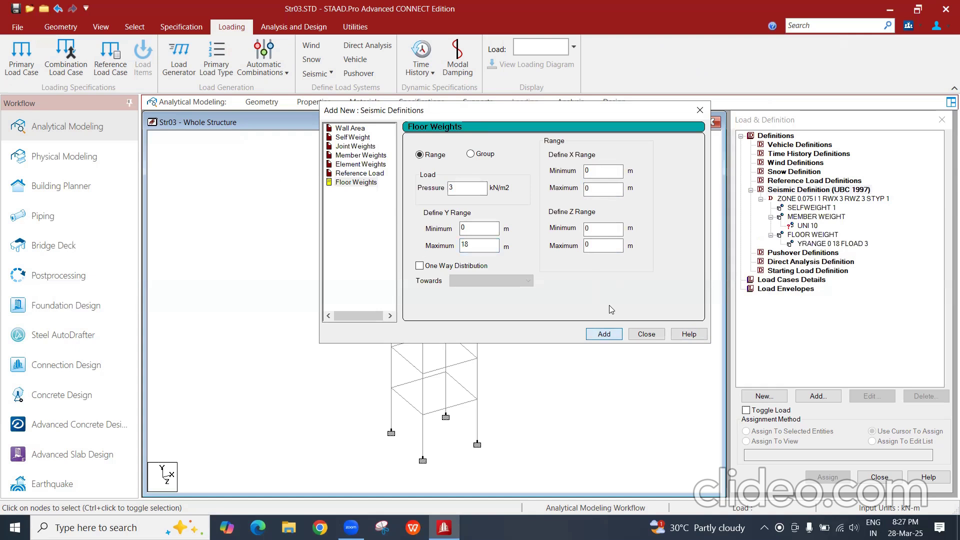
left_click(646, 334)
Step: Assign the UNI 10 member weight to all members in the view
left_click(807, 225)
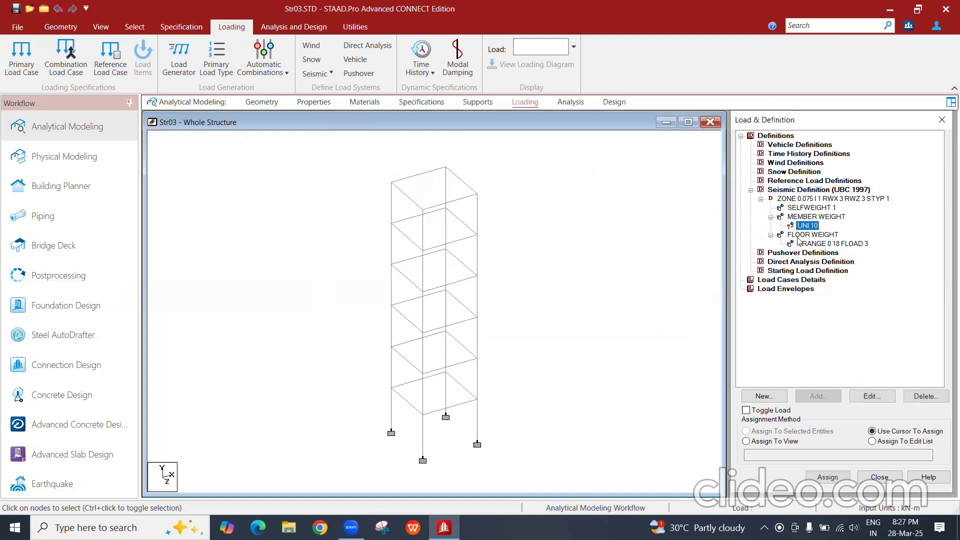
left_click(780, 441)
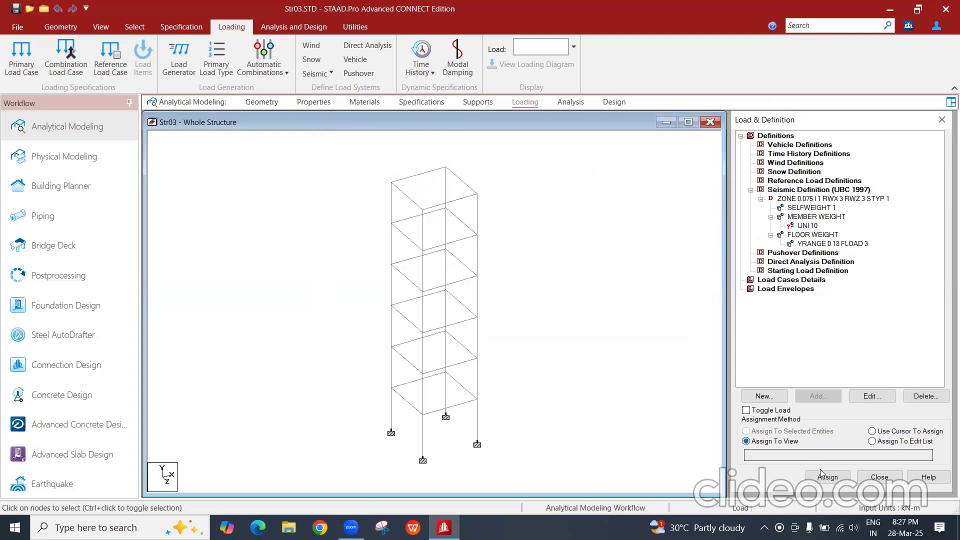
left_click(827, 477)
left_click(857, 337)
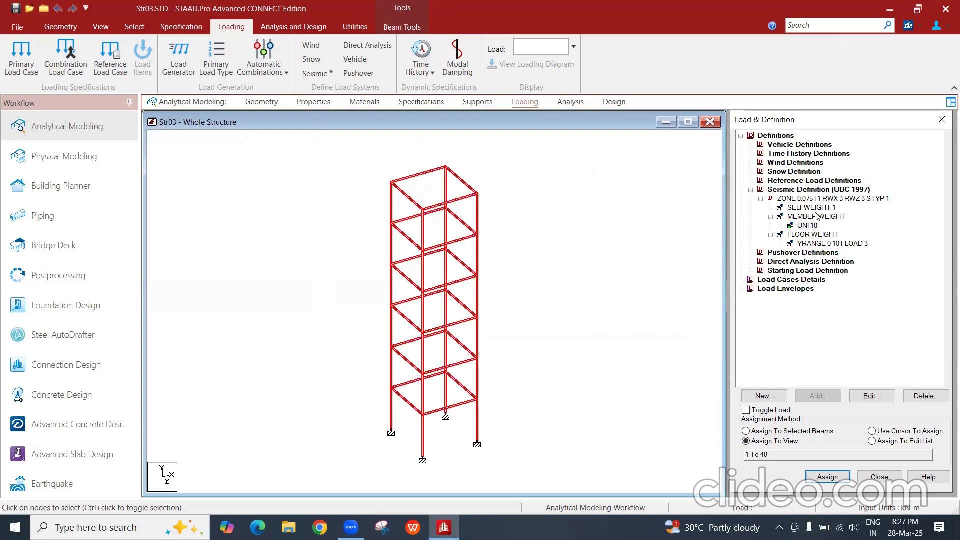
Step: Create a primary load case of loading type Seismic titled EQx
left_click(804, 280)
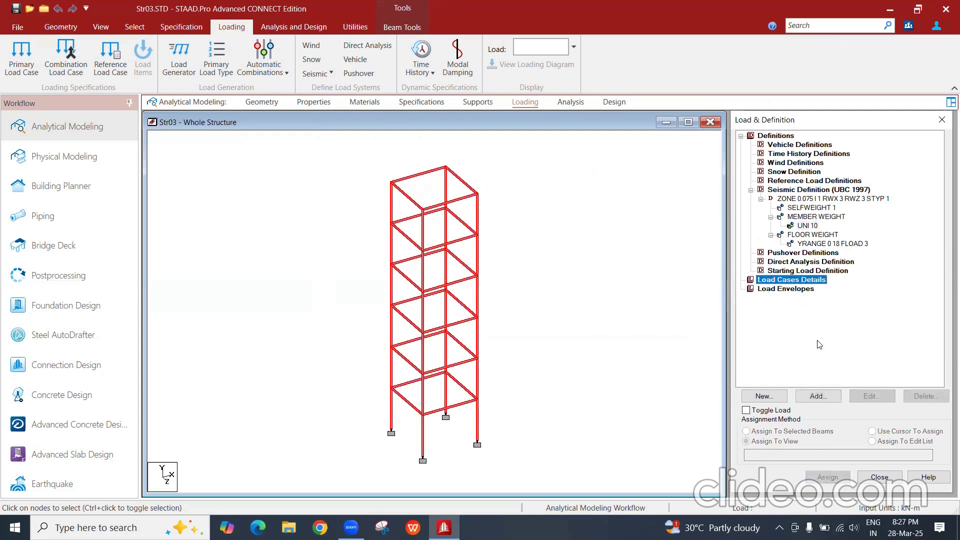
left_click(820, 391)
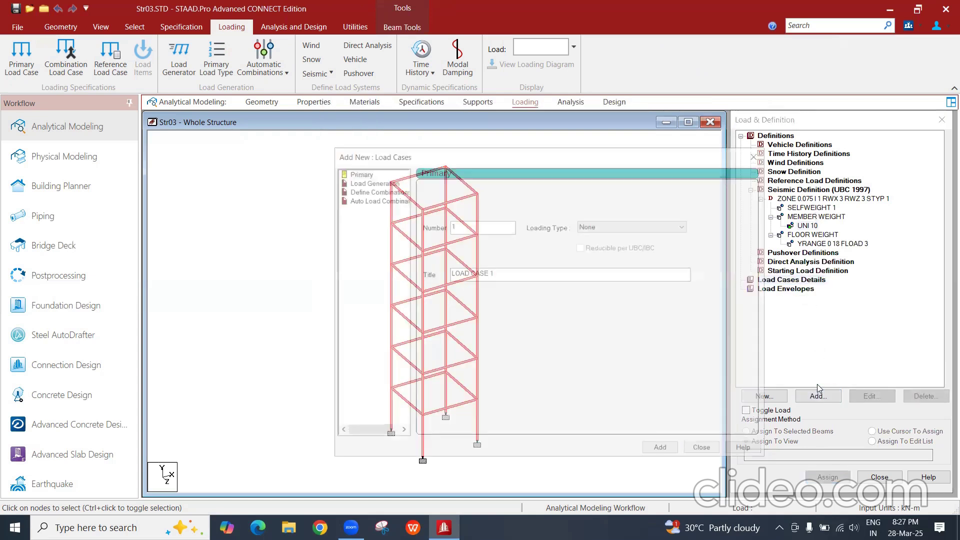
left_click(605, 225)
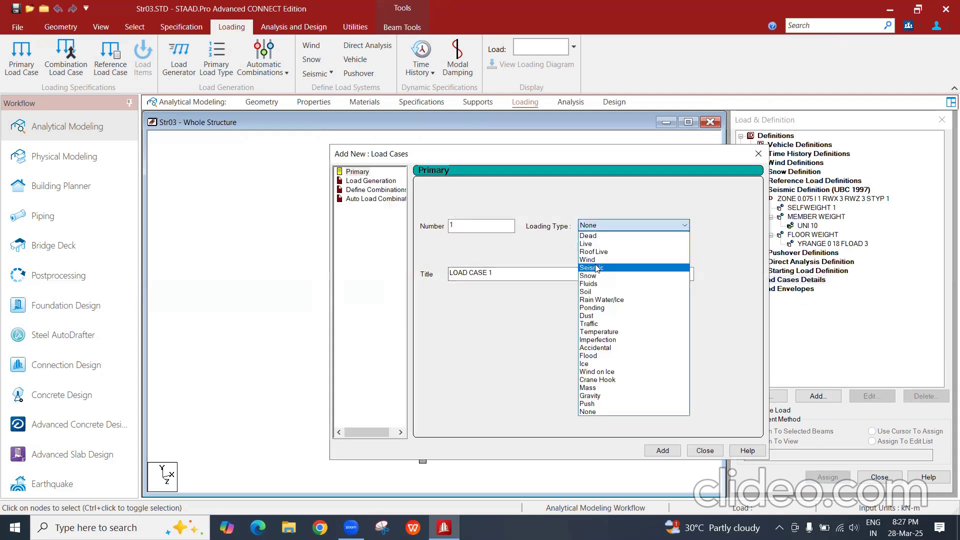
left_click(600, 269)
key("Tab")
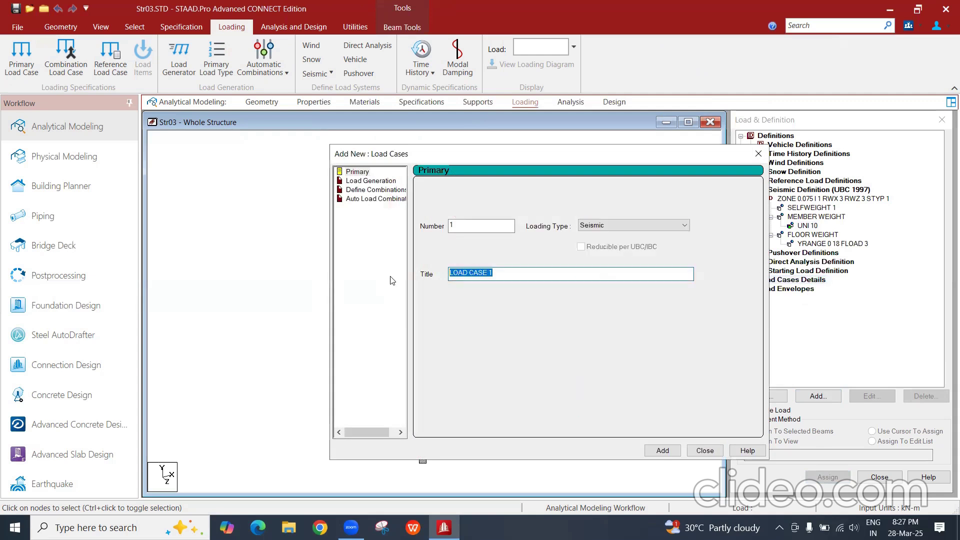
type("EQx")
left_click(659, 450)
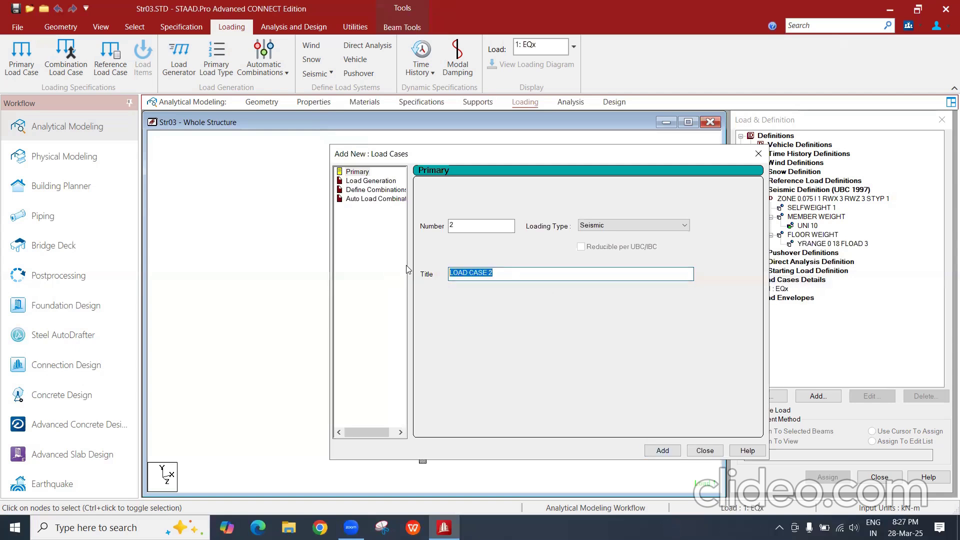
Step: Create a second primary Seismic load case titled EQz and finish adding load cases
type("EQz")
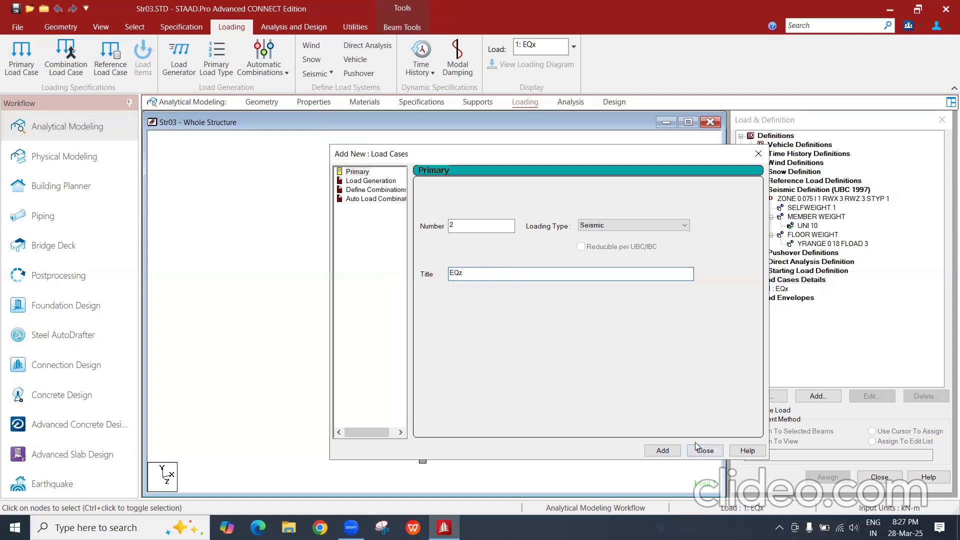
left_click(663, 450)
left_click(704, 450)
Step: Add a seismic load in the X direction with factor 1 to load case EQx
left_click(811, 396)
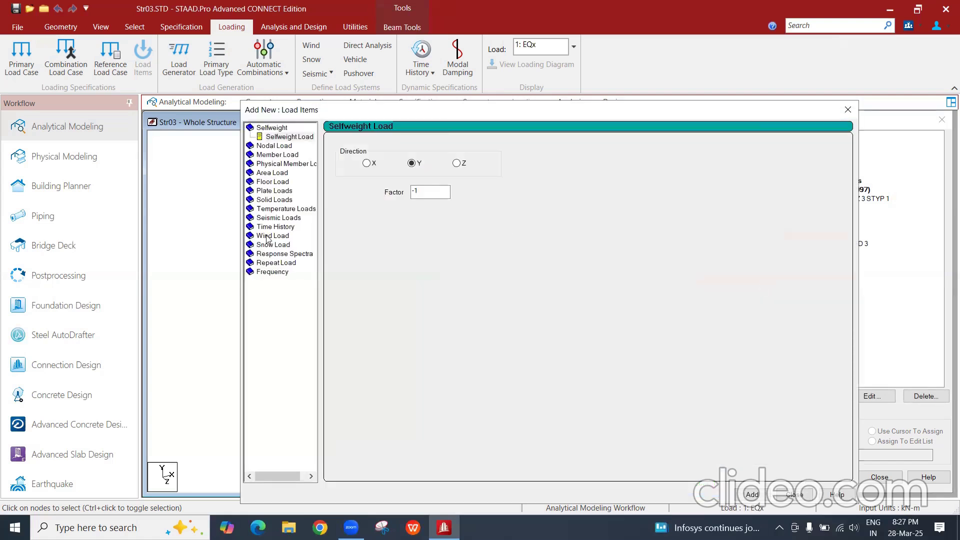
left_click(274, 217)
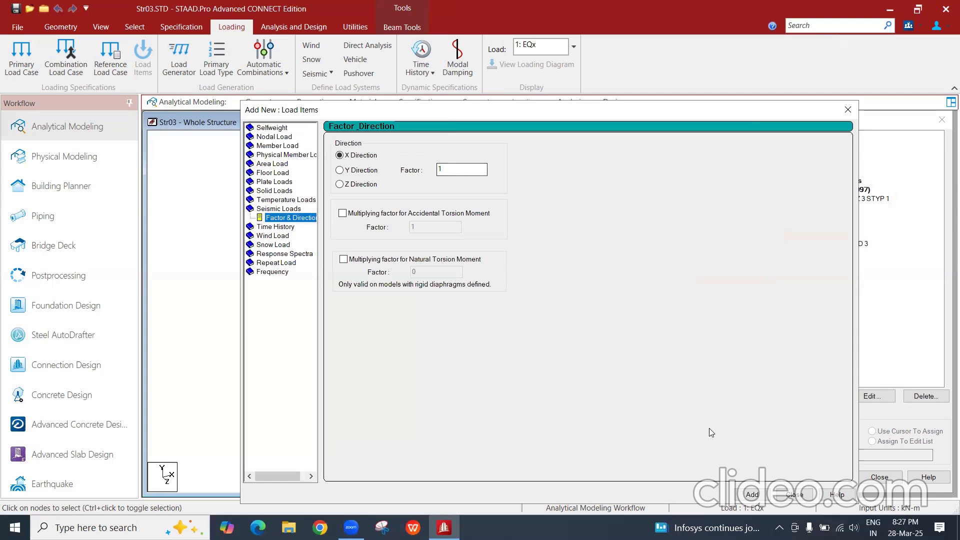
left_click(752, 494)
left_click(794, 494)
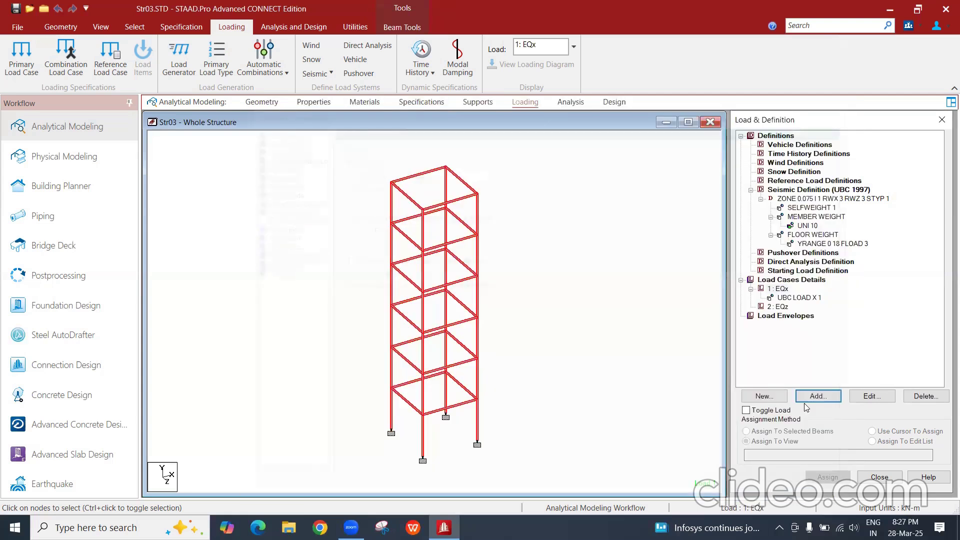
Step: Add a seismic load in the Z direction with factor 1 to load case EQz
left_click(779, 307)
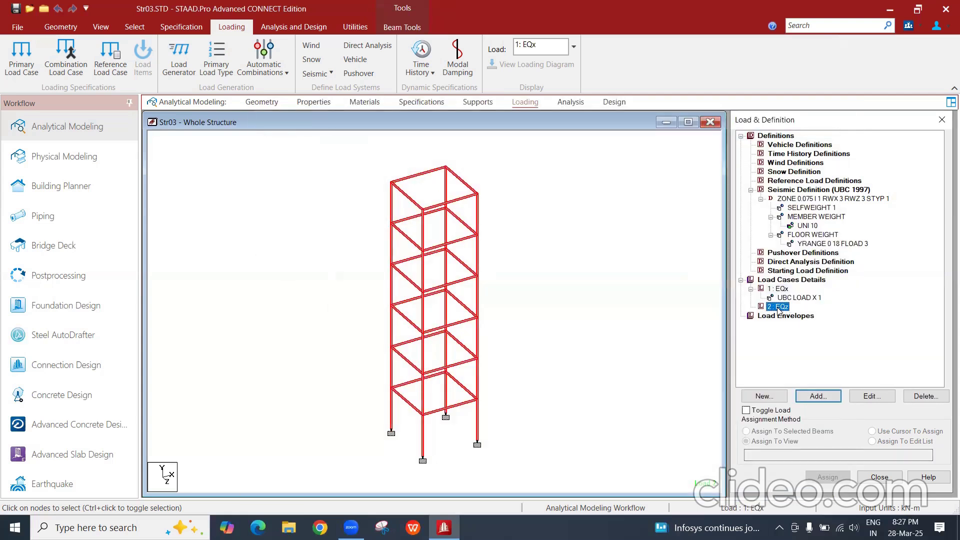
left_click(816, 397)
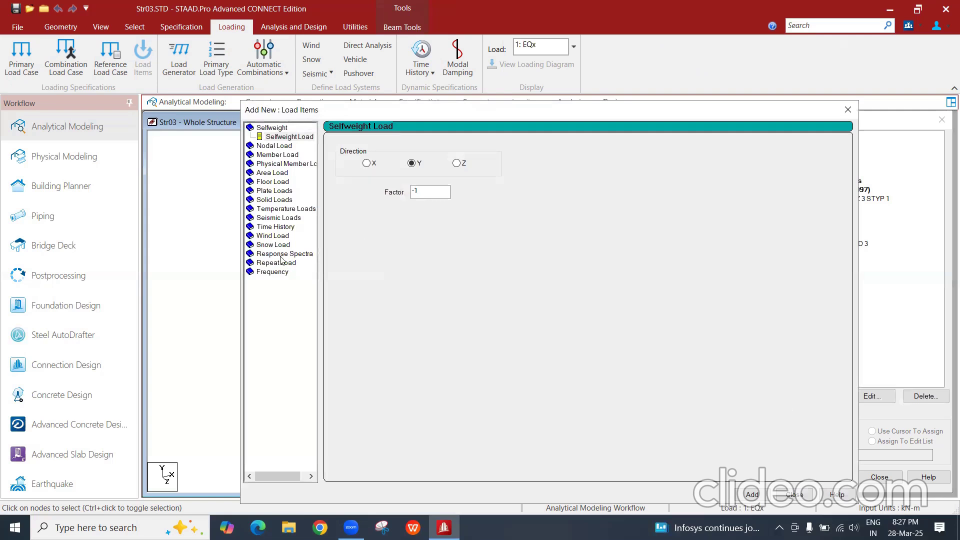
left_click(276, 219)
left_click(340, 184)
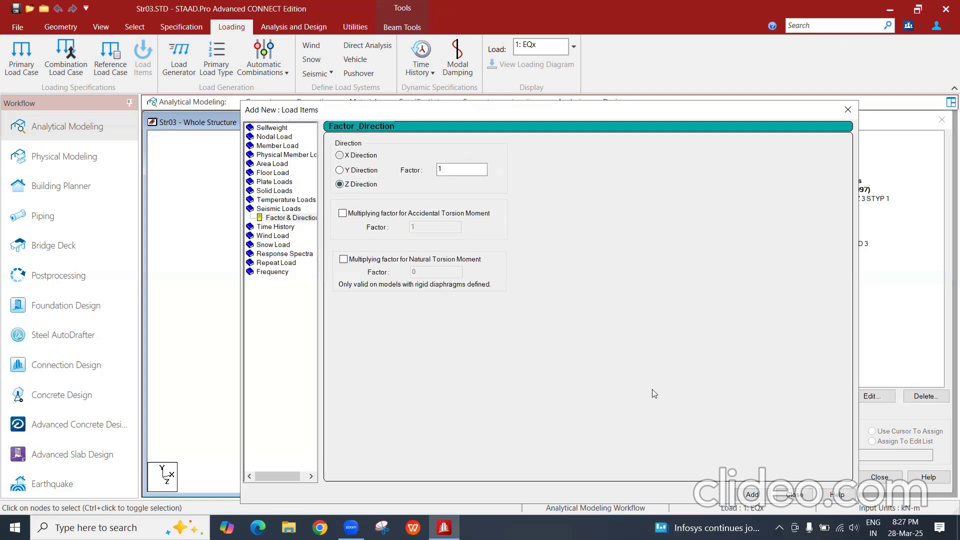
left_click(783, 495)
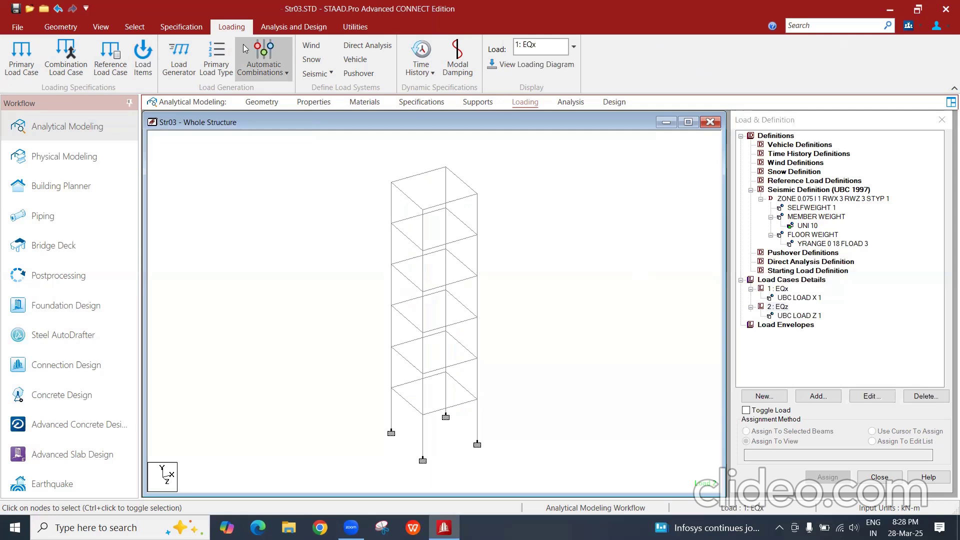
Step: Add a Perform Analysis command with the No Print option, then save the structure and run the analysis
left_click(294, 27)
left_click(23, 59)
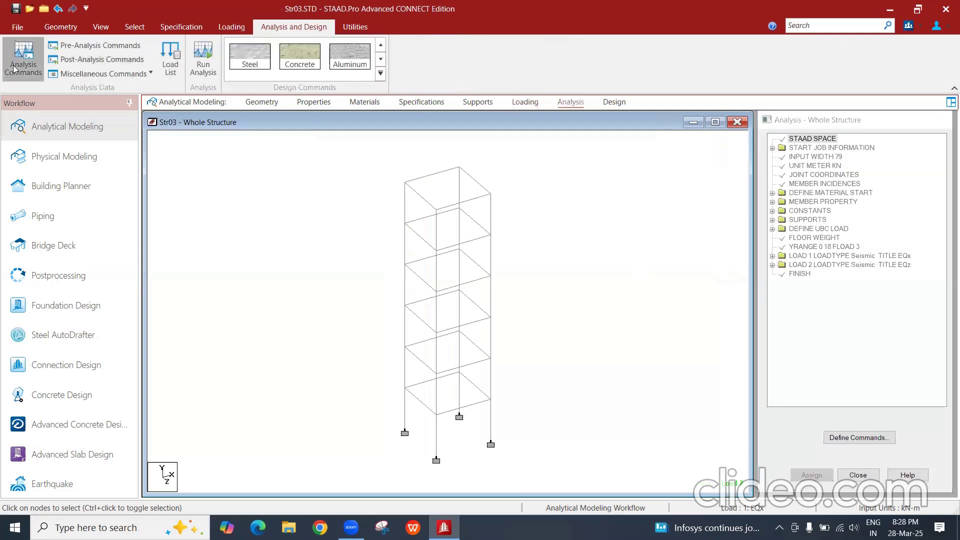
left_click(507, 440)
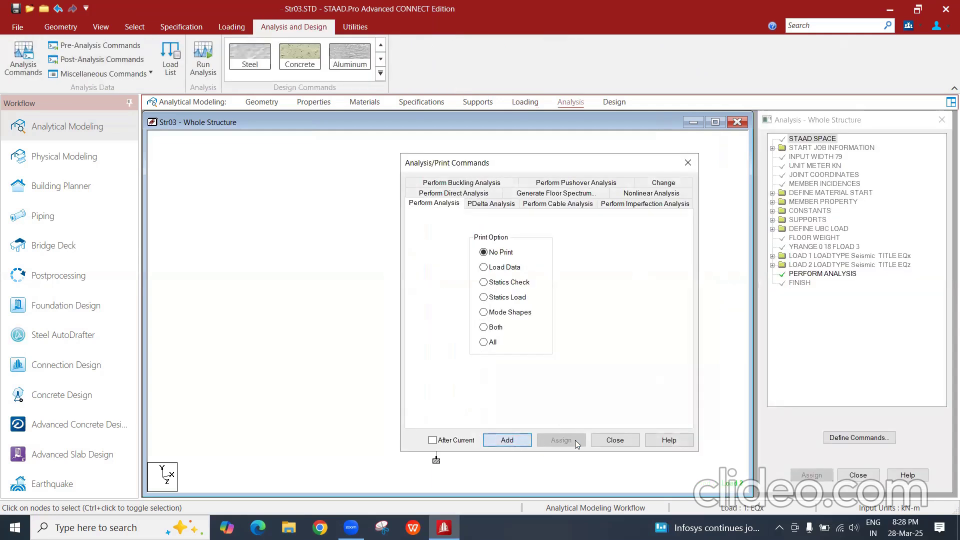
left_click(615, 440)
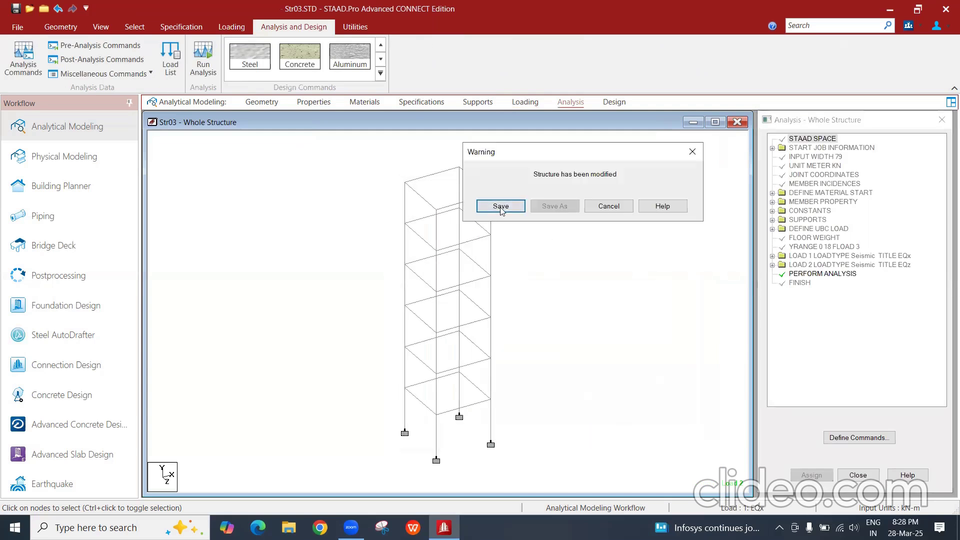
left_click(501, 206)
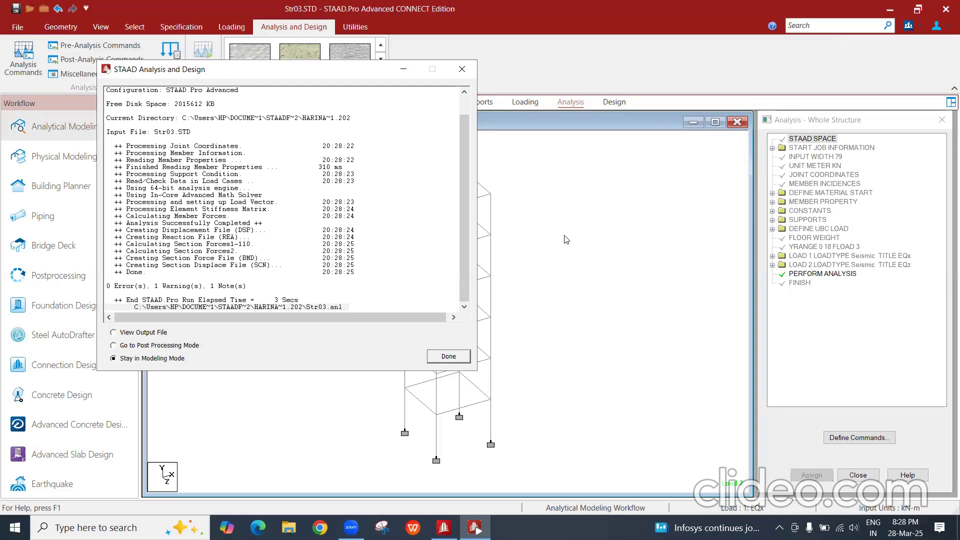
Step: Examine the UBC period and base shear results for the X and Z directions in the analysis output file
left_click(128, 331)
scroll(671, 272, "down", 20)
scroll(625, 243, "down", 3)
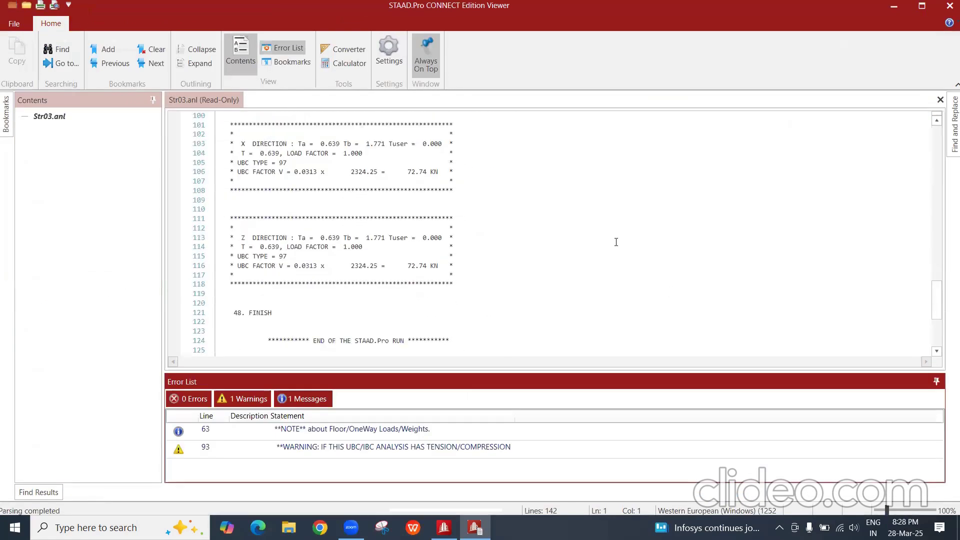
scroll(450, 232, "up", 1)
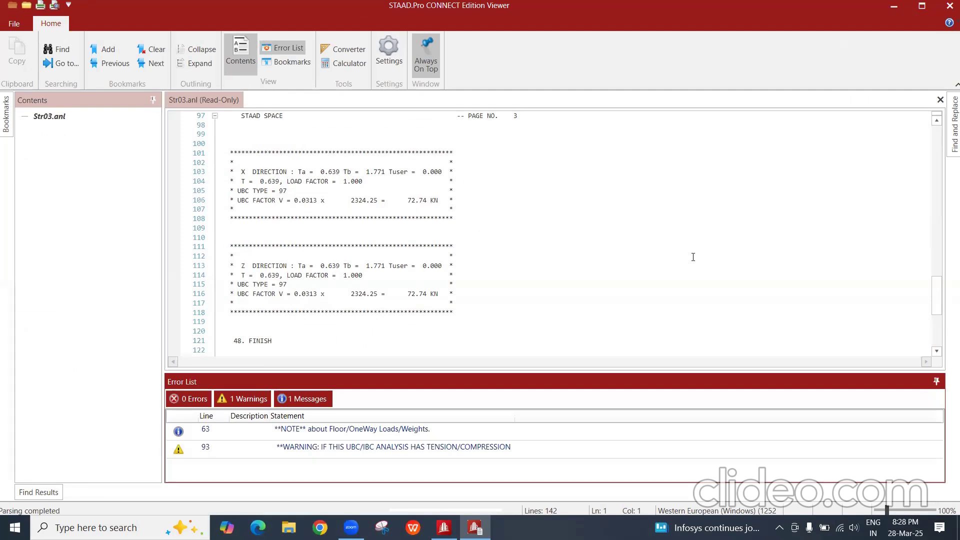
left_click(949, 6)
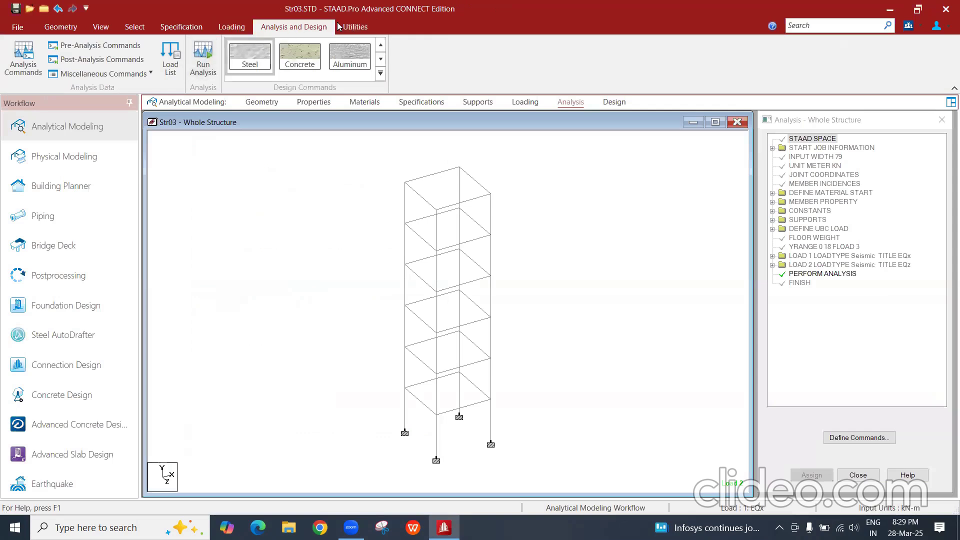
Step: Comment out the lines of load cases EQx and EQz, including their UBC LOAD lines, in the command file
left_click(364, 28)
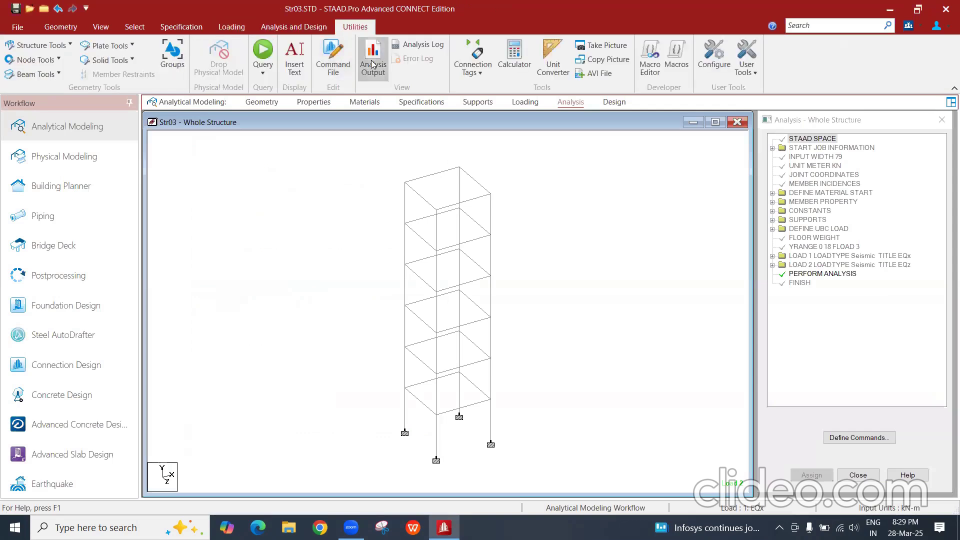
left_click(330, 59)
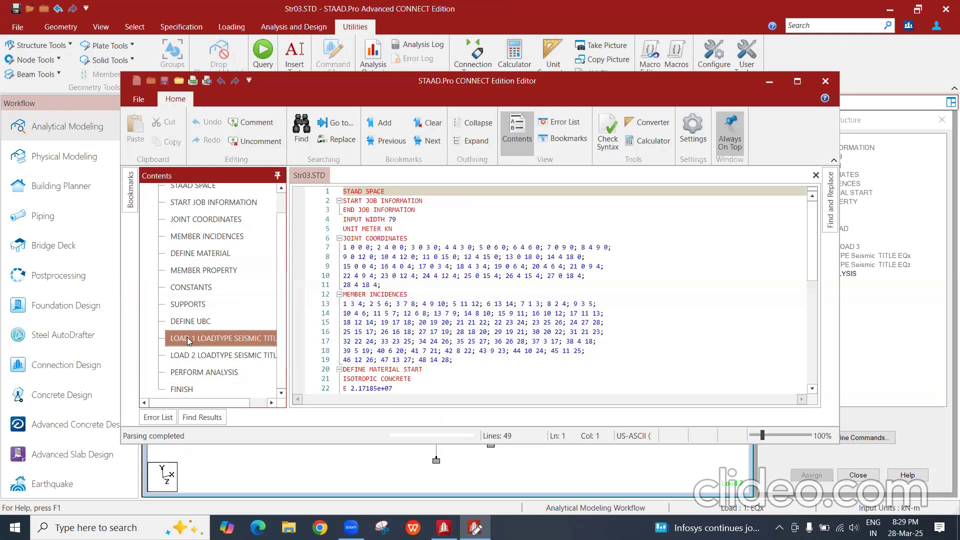
left_click(187, 337)
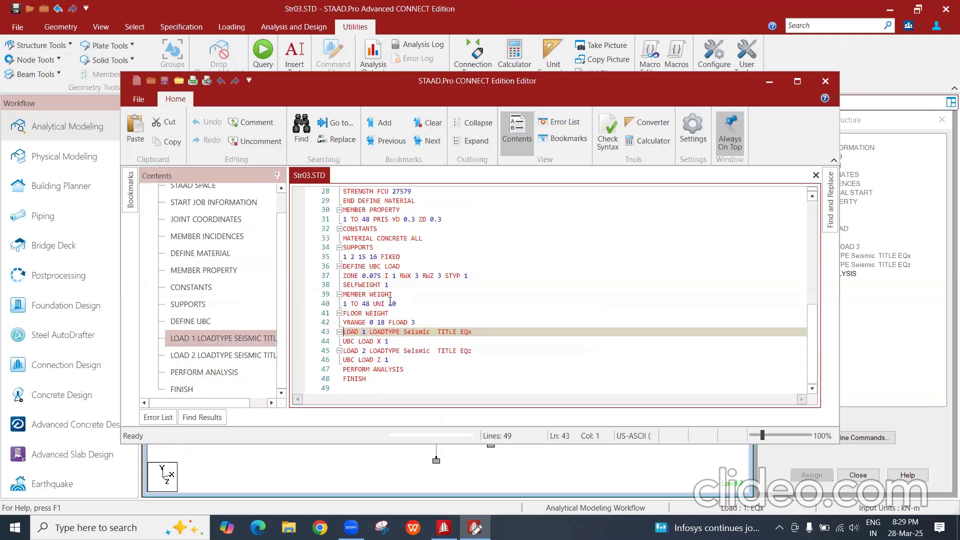
key("shift+Down")
key("shift+End")
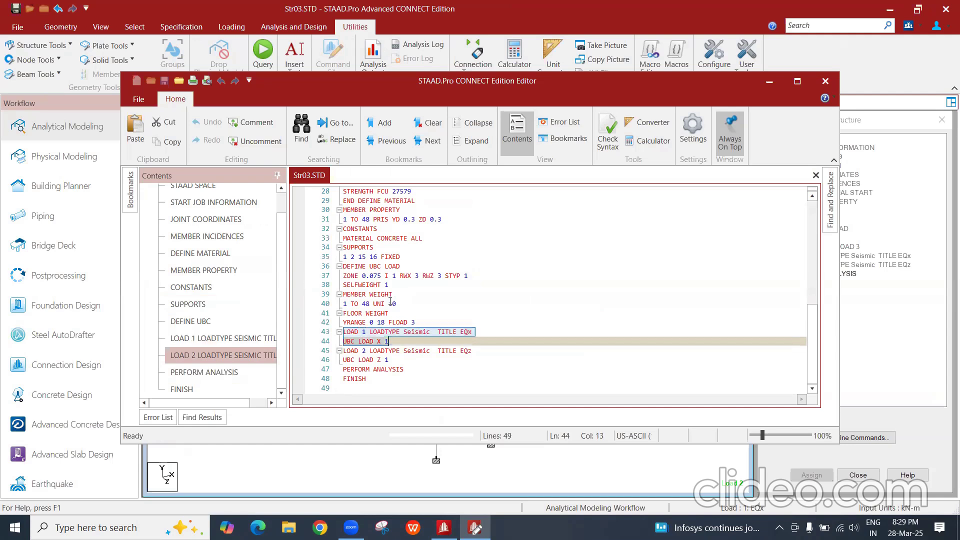
key("shift+Down")
key("shift+End")
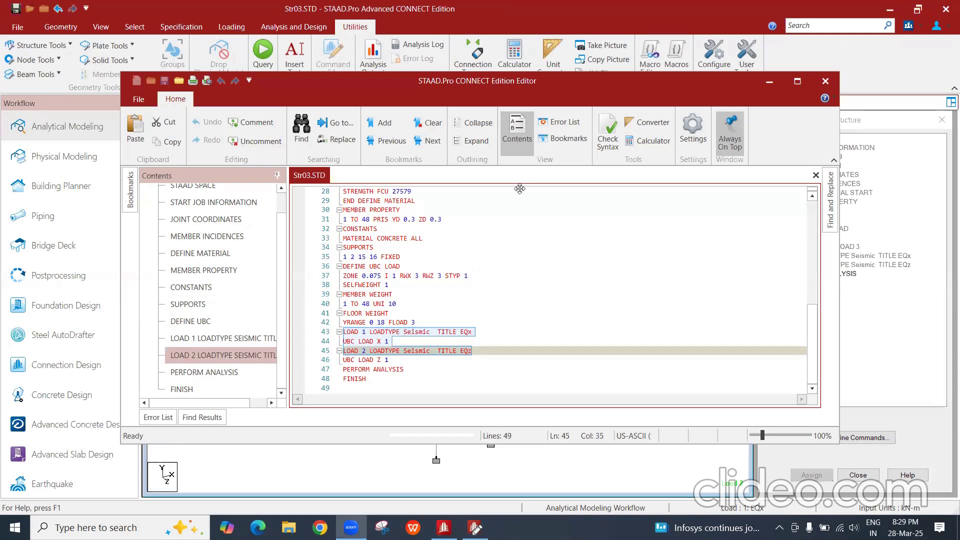
key("shift+Down")
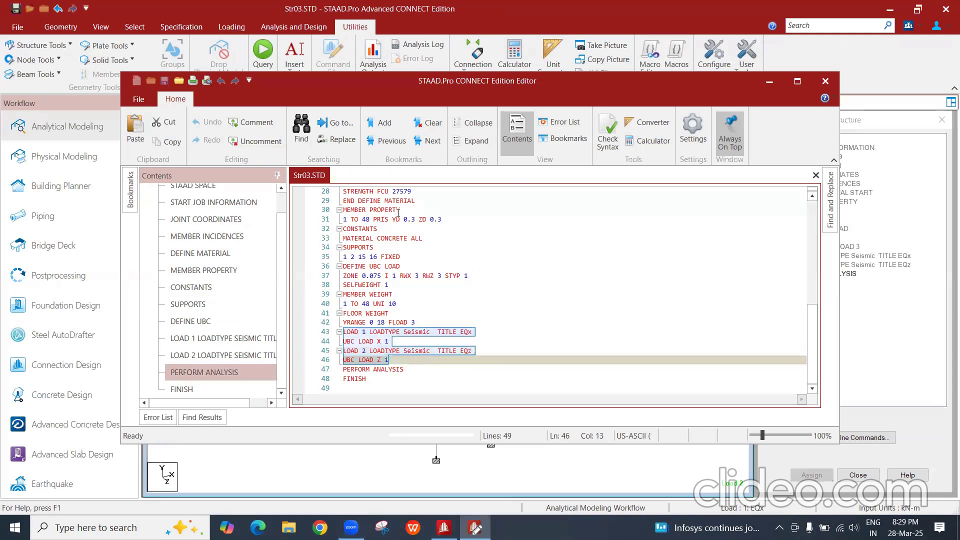
left_click(252, 122)
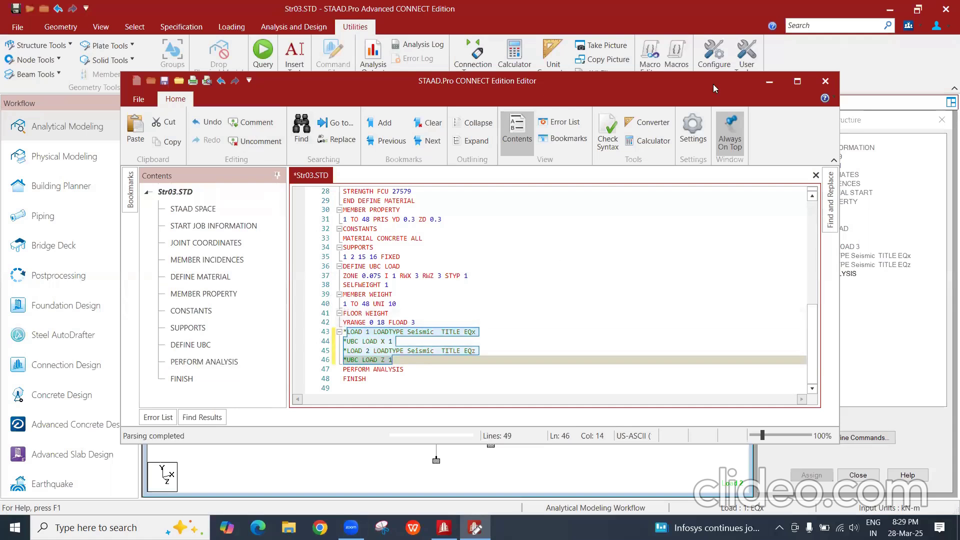
Step: Close the command file editor and save the changes to Str03.STD
left_click_drag(762, 95, 705, 95)
left_click(768, 81)
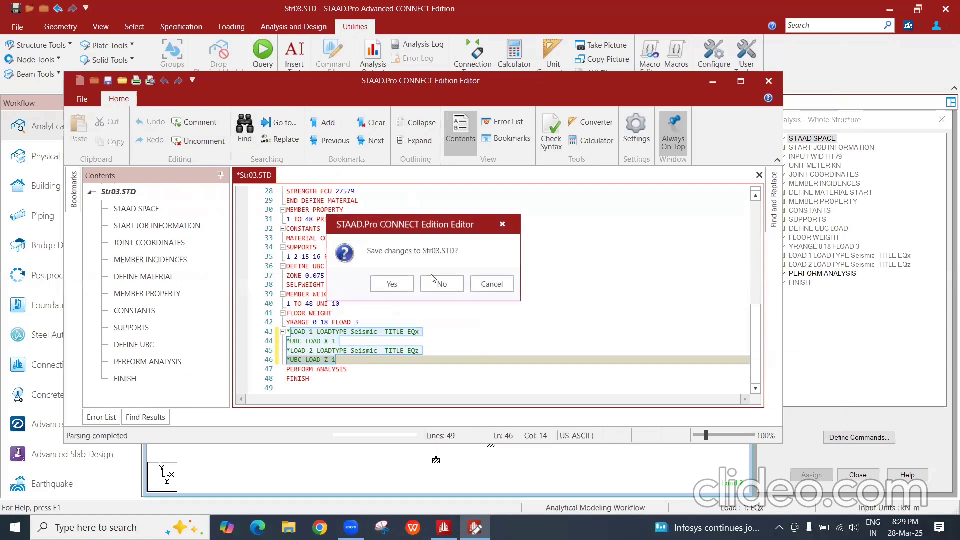
left_click(407, 288)
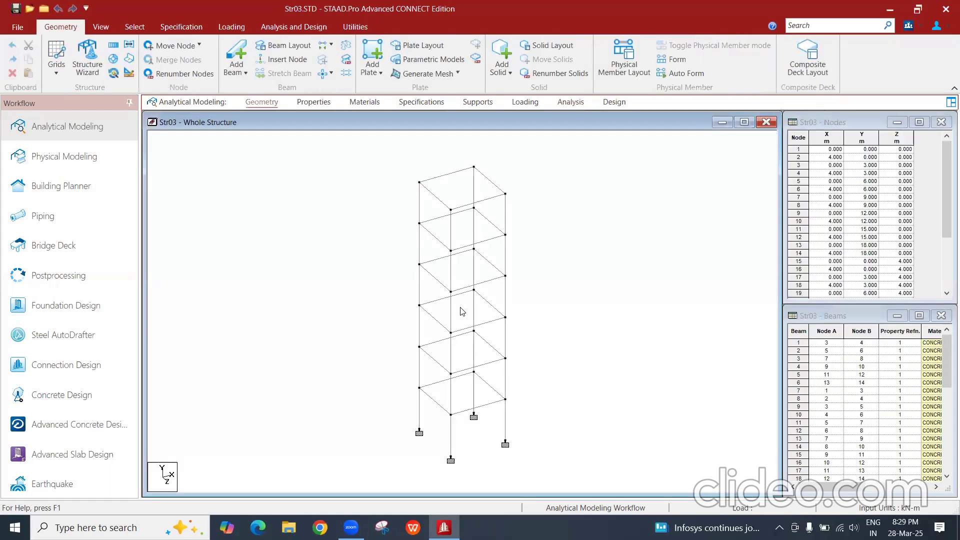
Step: Add a Cut Off Mode Shape command with a maximum of 10 mode shapes
left_click(294, 27)
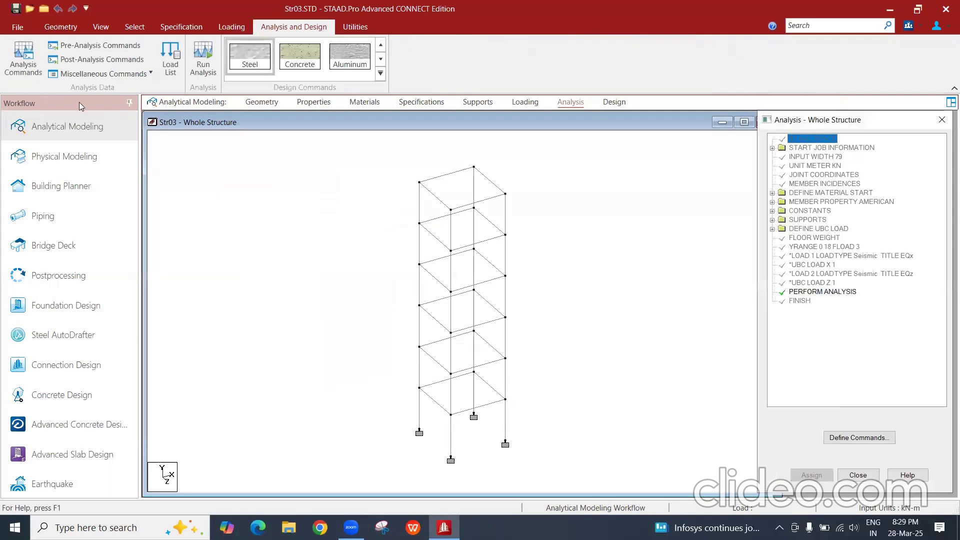
left_click(103, 73)
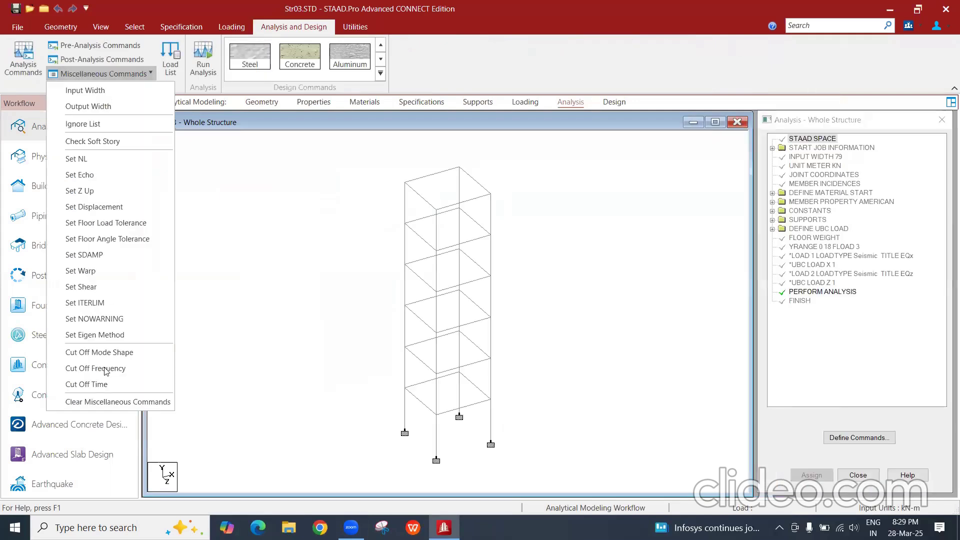
left_click(111, 352)
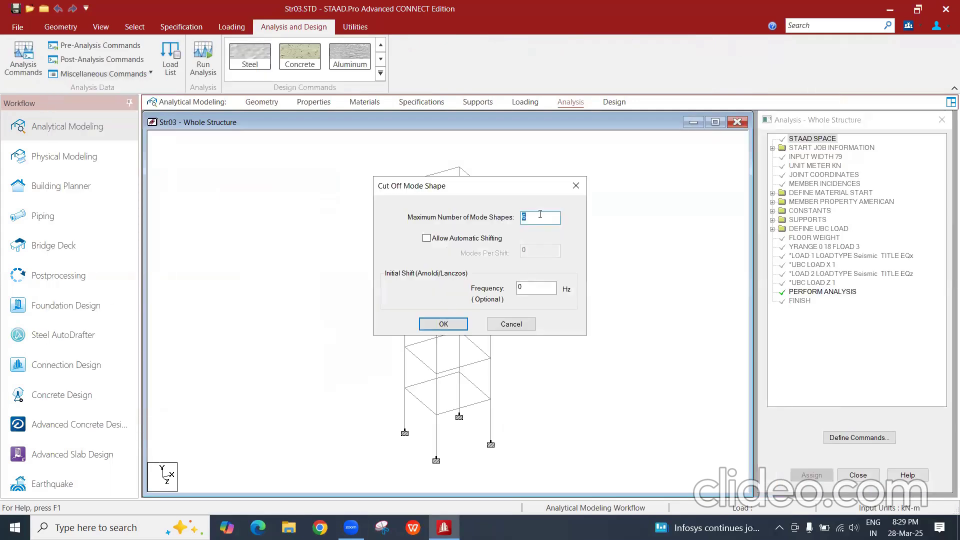
type("10")
left_click(433, 325)
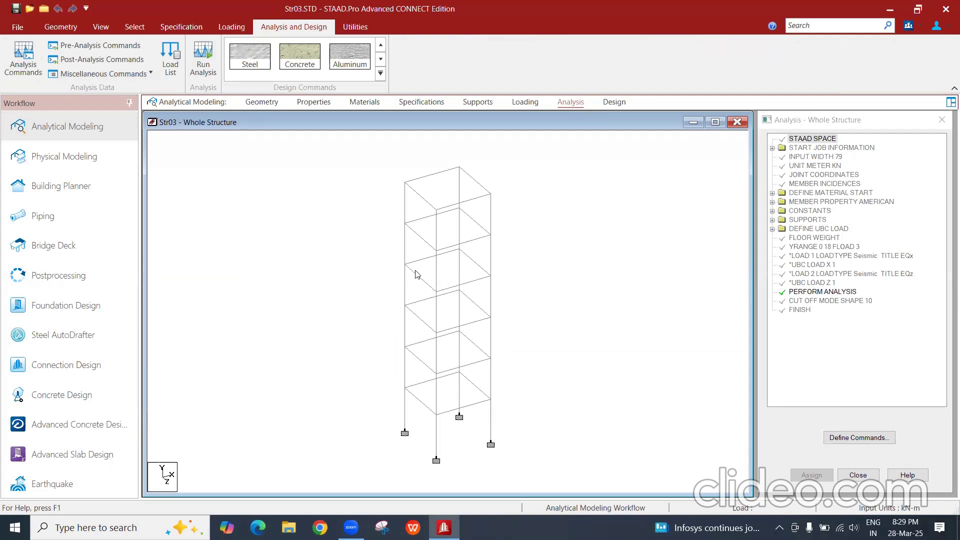
Step: Review the UBC 1997 seismic definition in the load tree, expanding its member weight and floor weight entries
left_click(525, 103)
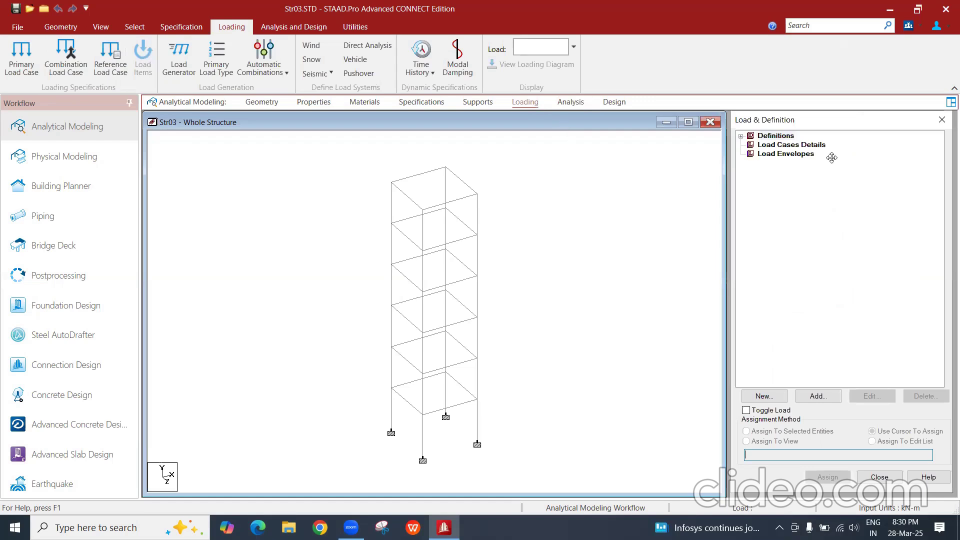
left_click(811, 154)
left_click(810, 149)
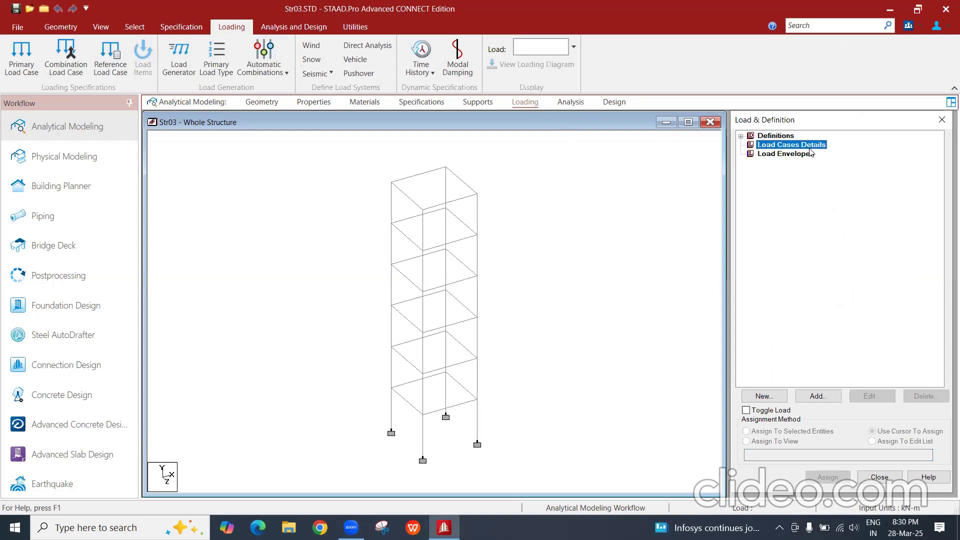
left_click(751, 190)
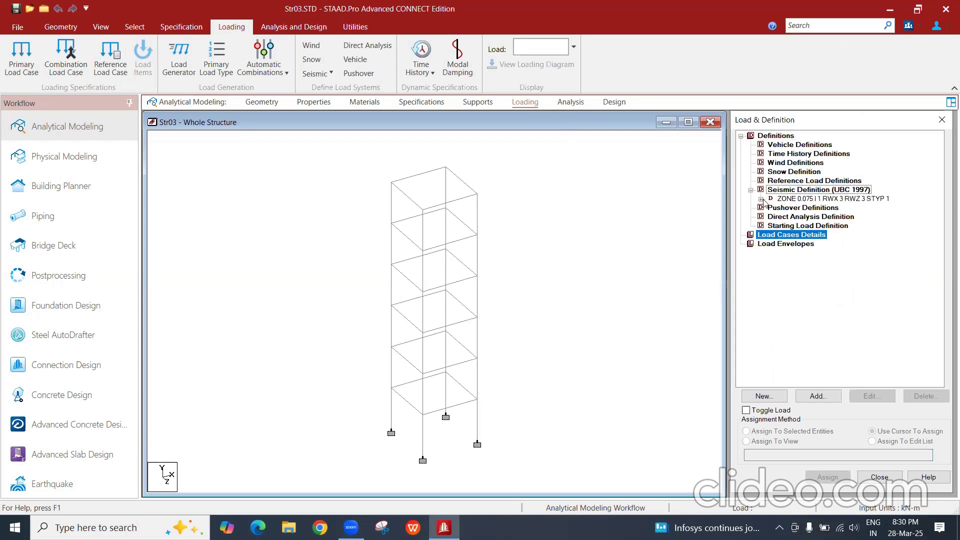
left_click(761, 199)
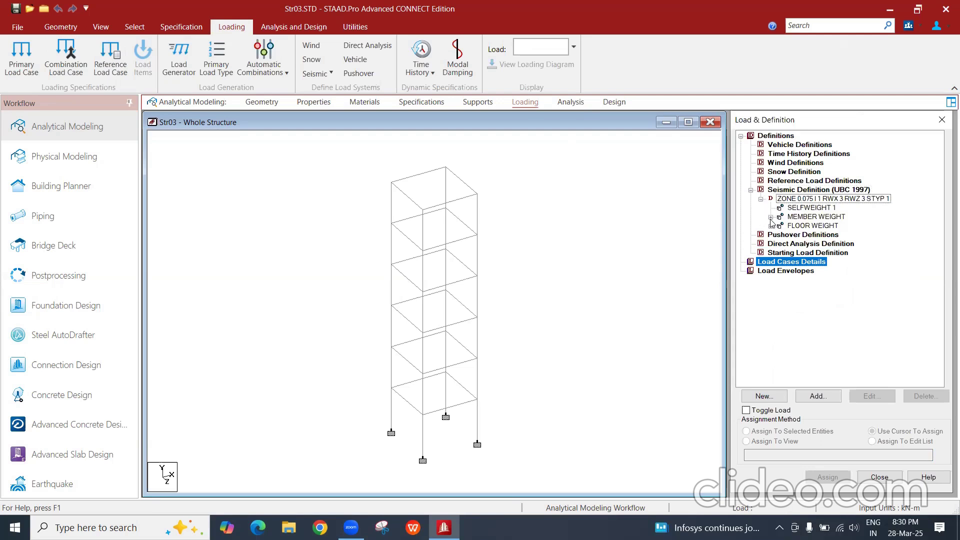
left_click(771, 218)
left_click(771, 235)
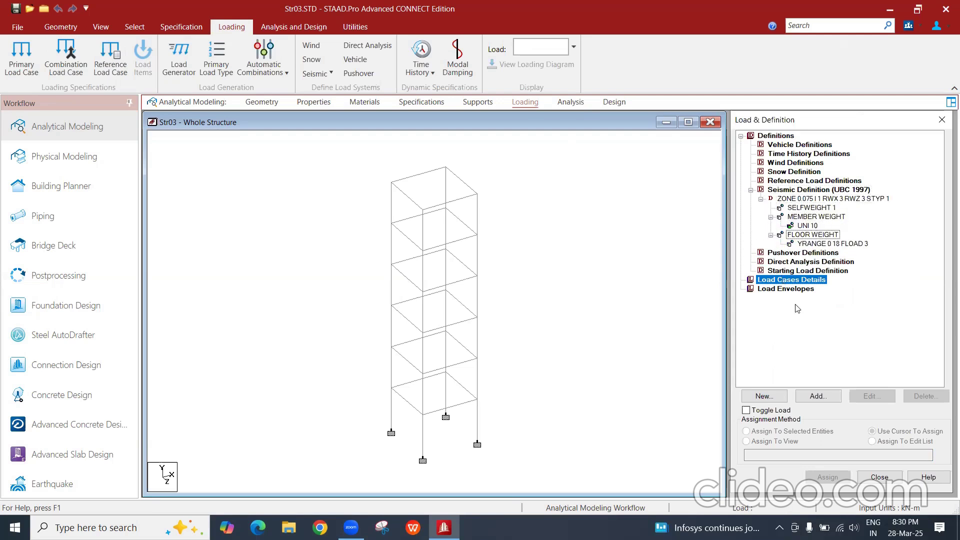
left_click(821, 399)
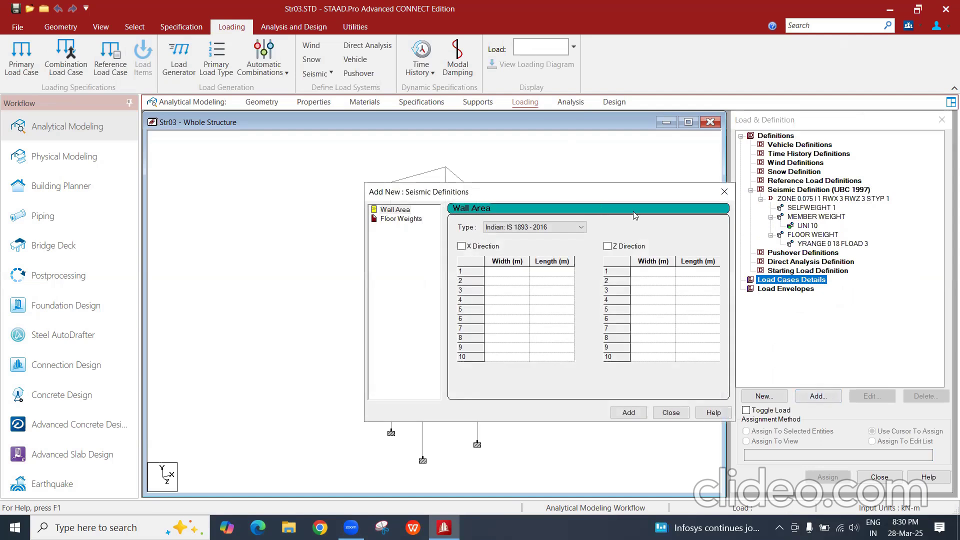
left_click(724, 192)
left_click(818, 396)
left_click(725, 192)
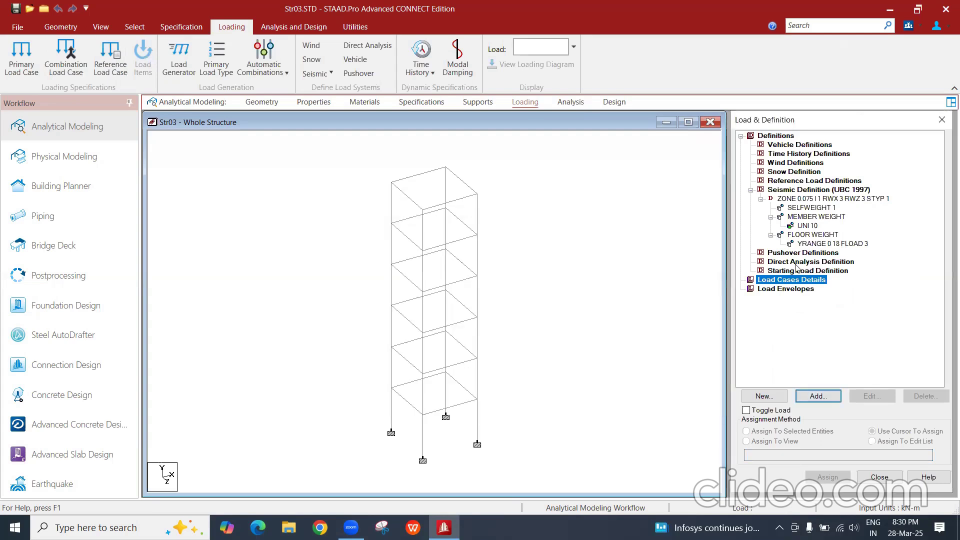
Step: Add primary load case 1 with the Seismic loading type and the title Response Spectrum
left_click(818, 396)
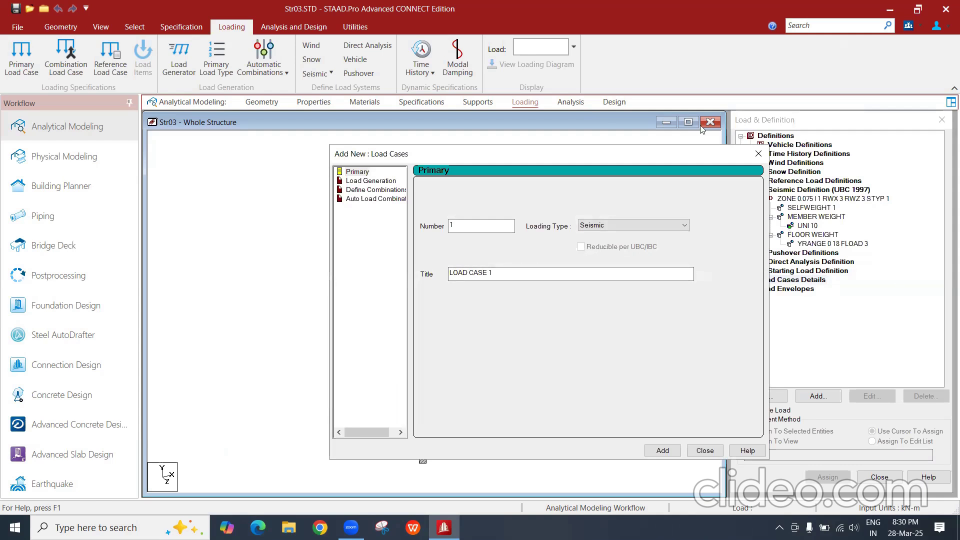
left_click_drag(665, 161, 575, 190)
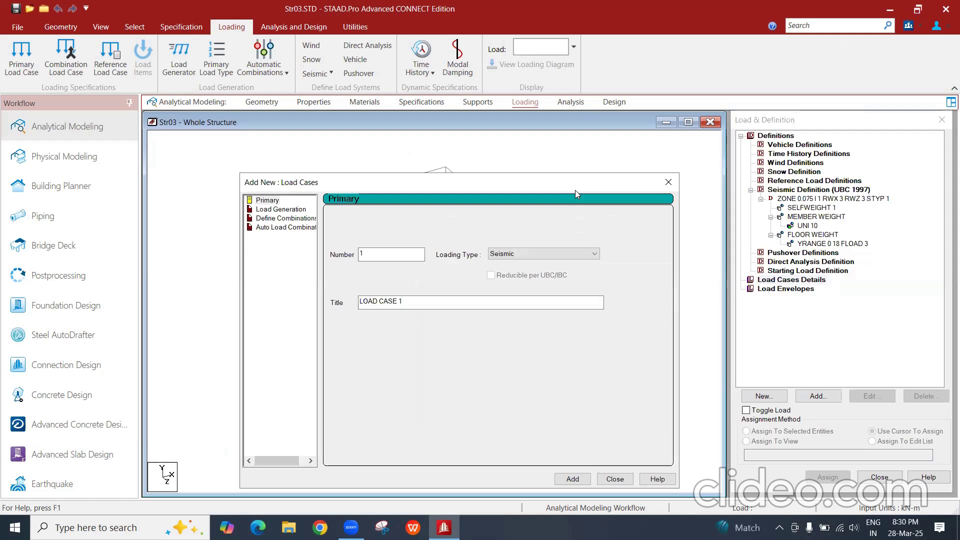
left_click(513, 255)
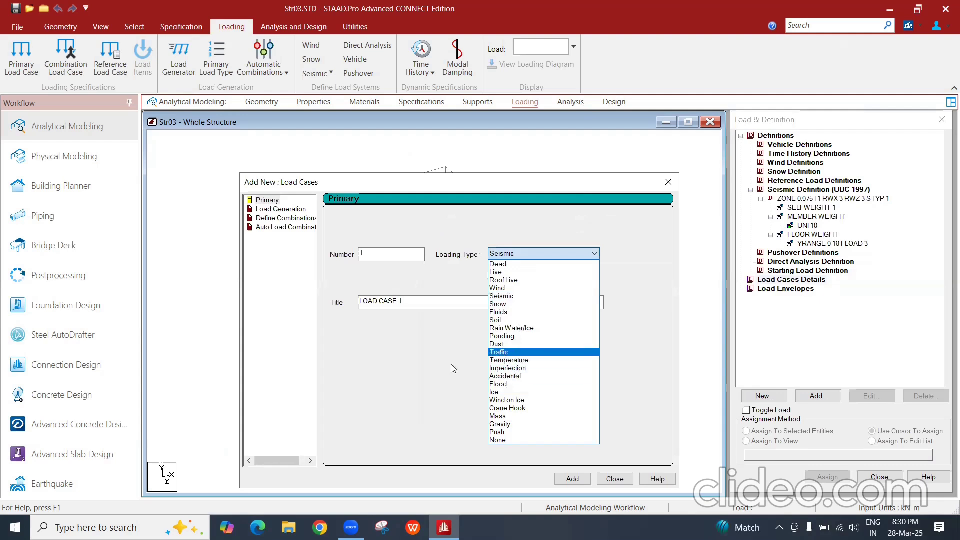
left_click(423, 302)
left_click_drag(423, 302, 284, 304)
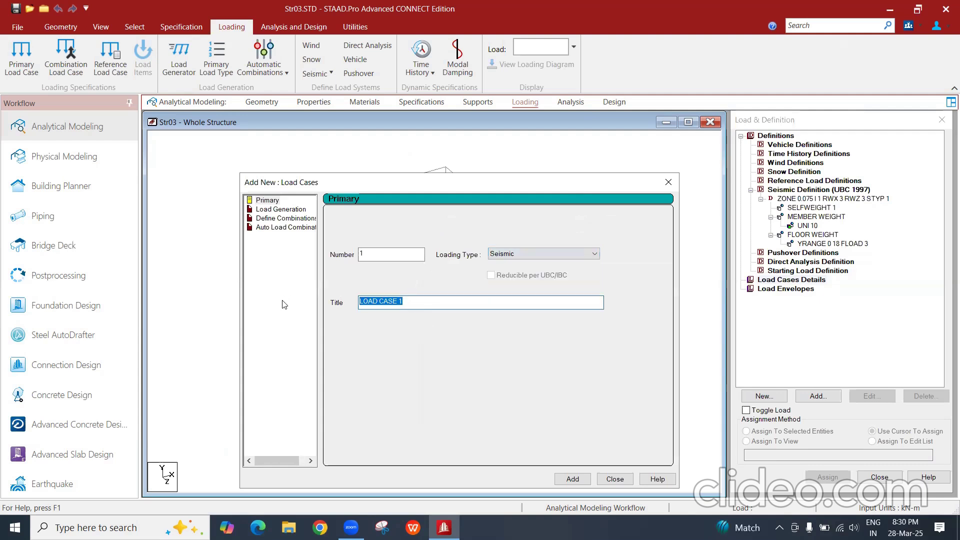
type("Response Spectrum")
left_click(573, 479)
left_click(616, 479)
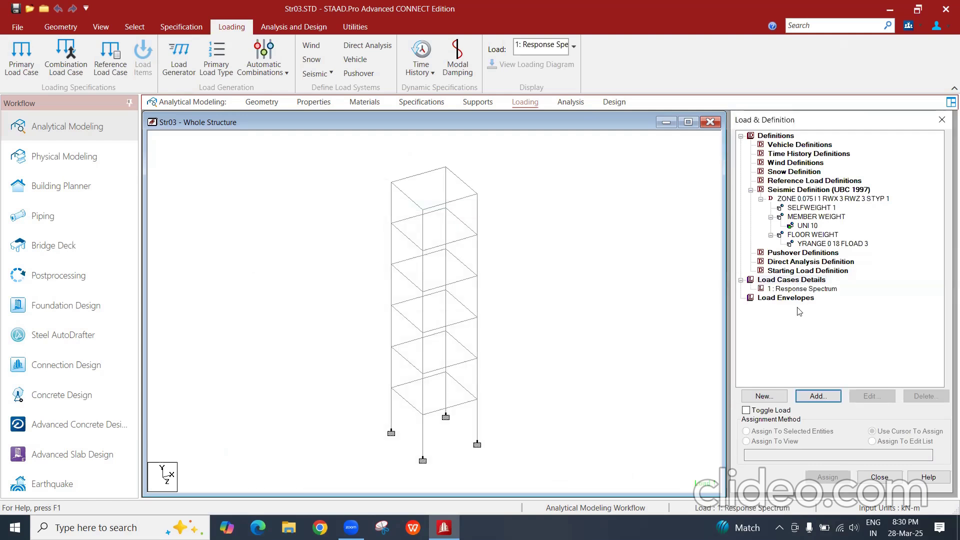
Step: Add selfweight loads with factor 1 in the X, Y and Z directions to the Response Spectrum load case
left_click(800, 289)
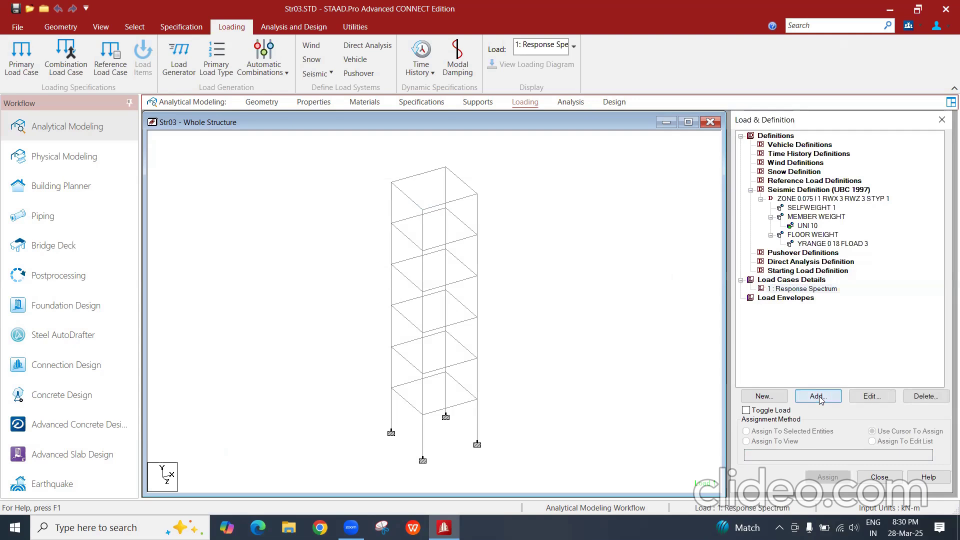
left_click(818, 396)
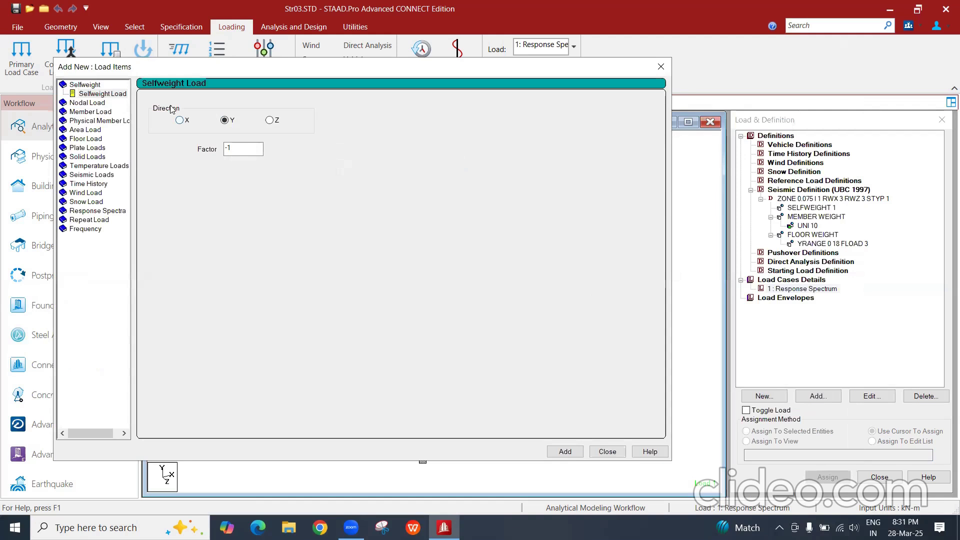
left_click(179, 120)
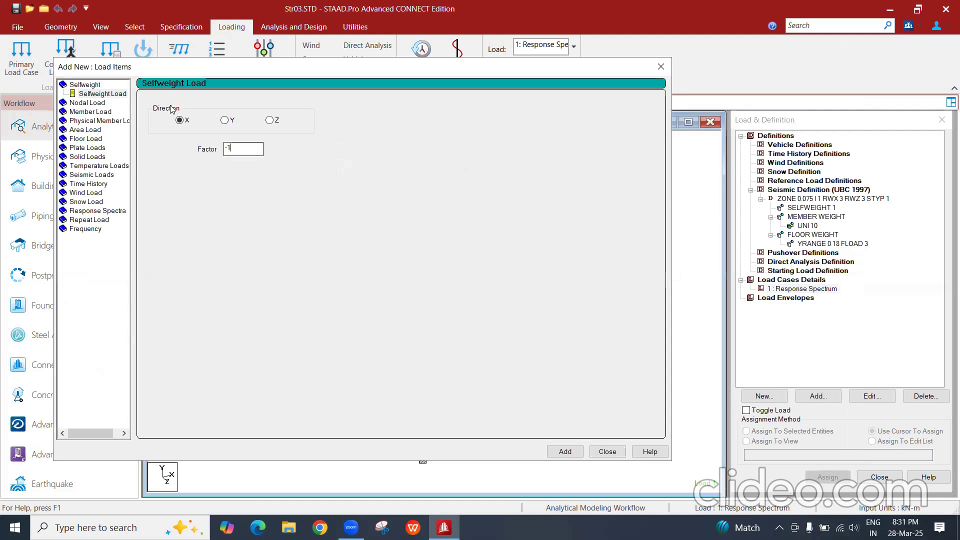
left_click(565, 451)
left_click(224, 120)
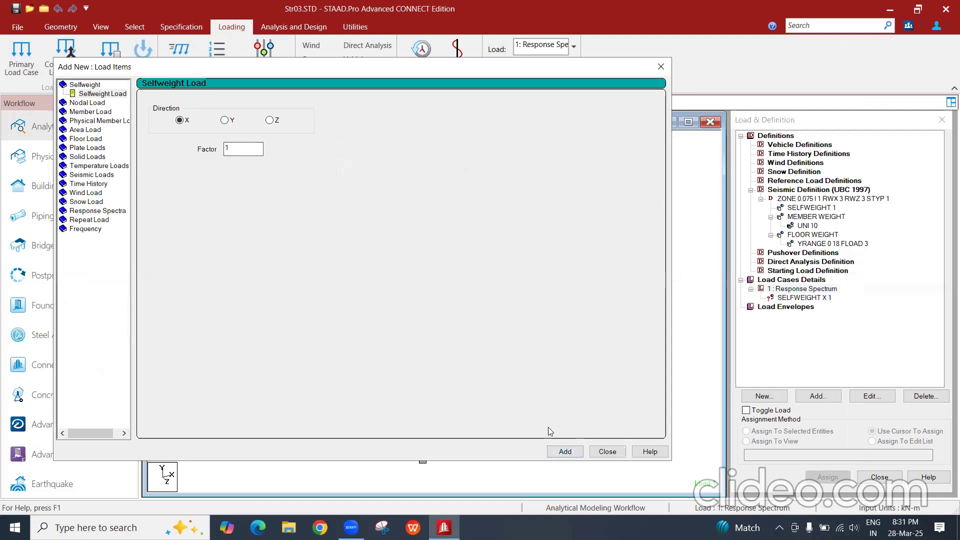
left_click(564, 452)
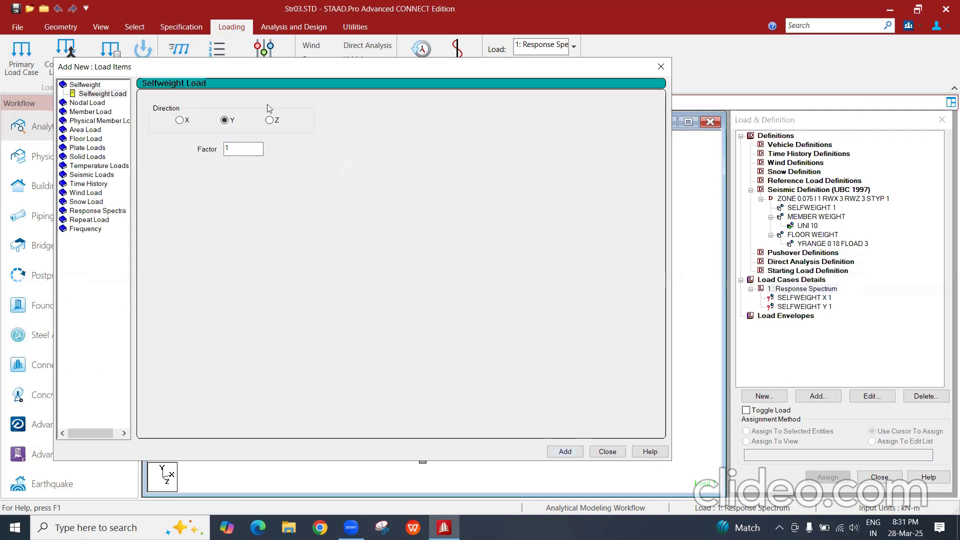
left_click(270, 120)
left_click(564, 451)
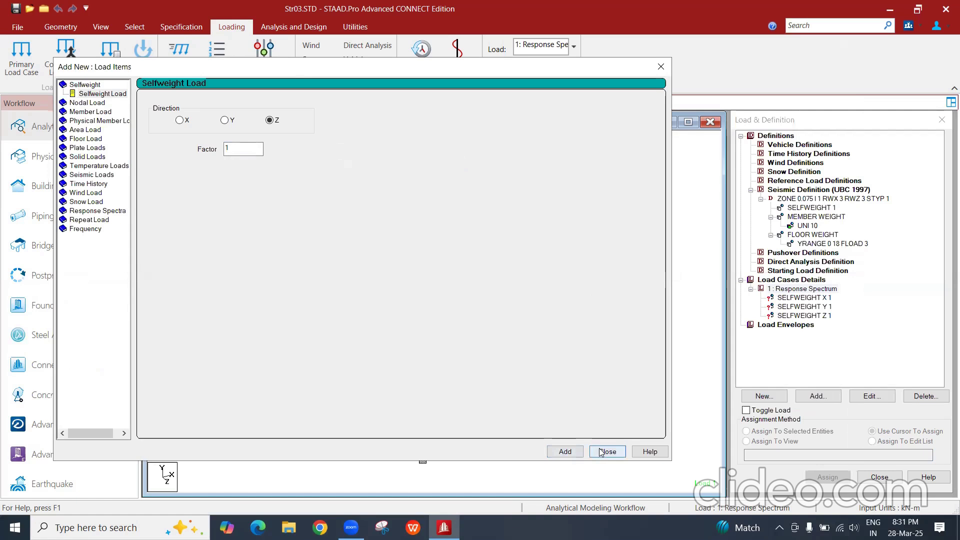
Step: Add uniform member forces of 10 kN/m in the GX, GY and GZ directions to the Response Spectrum load case
left_click(93, 112)
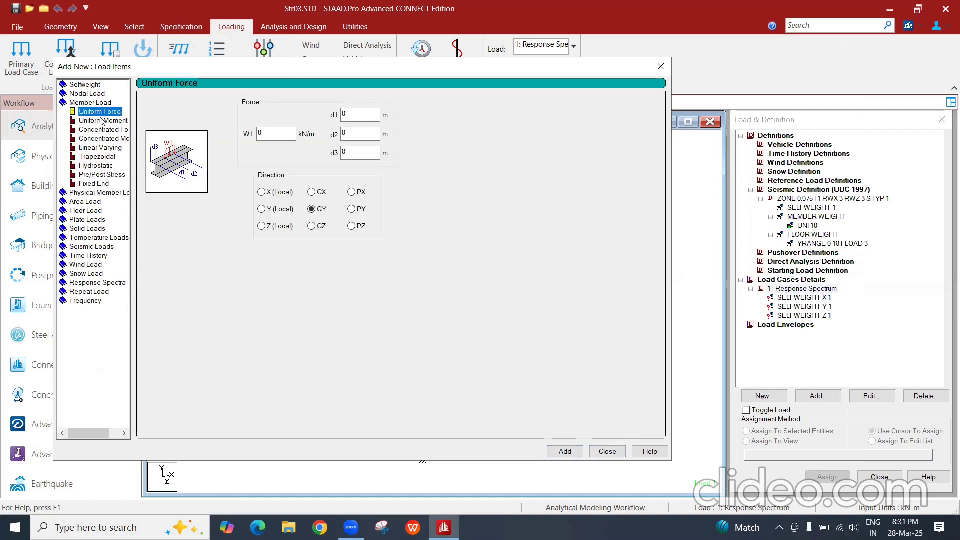
key("Tab")
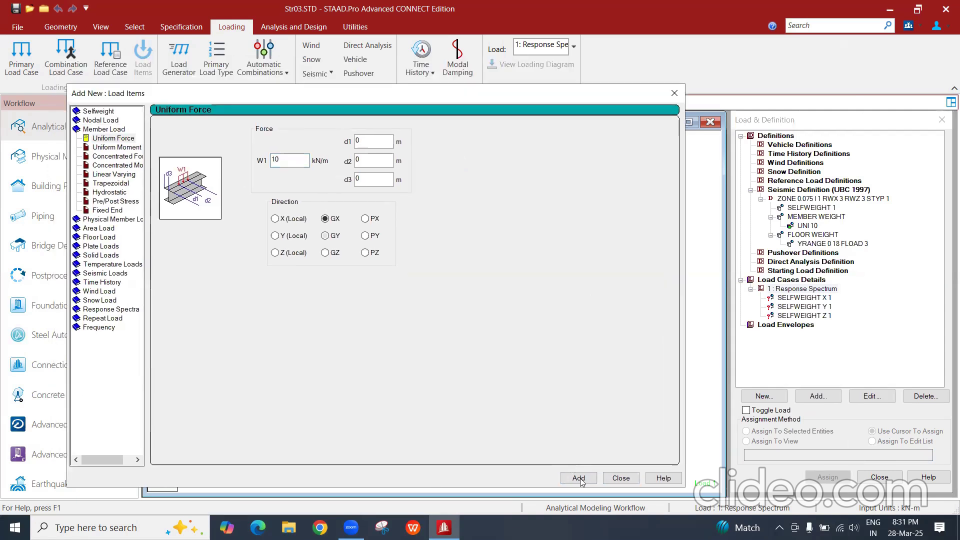
left_click(578, 478)
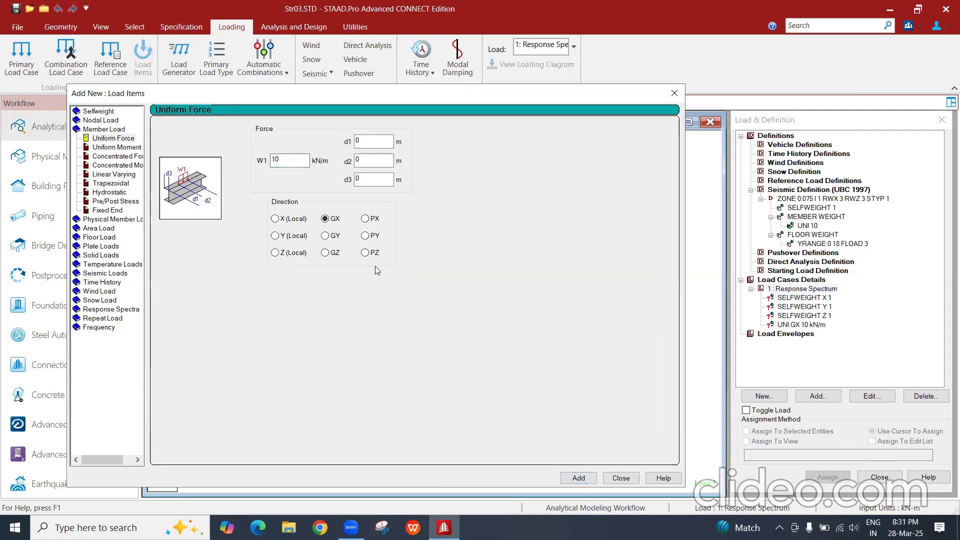
left_click(325, 235)
left_click(578, 478)
left_click(325, 252)
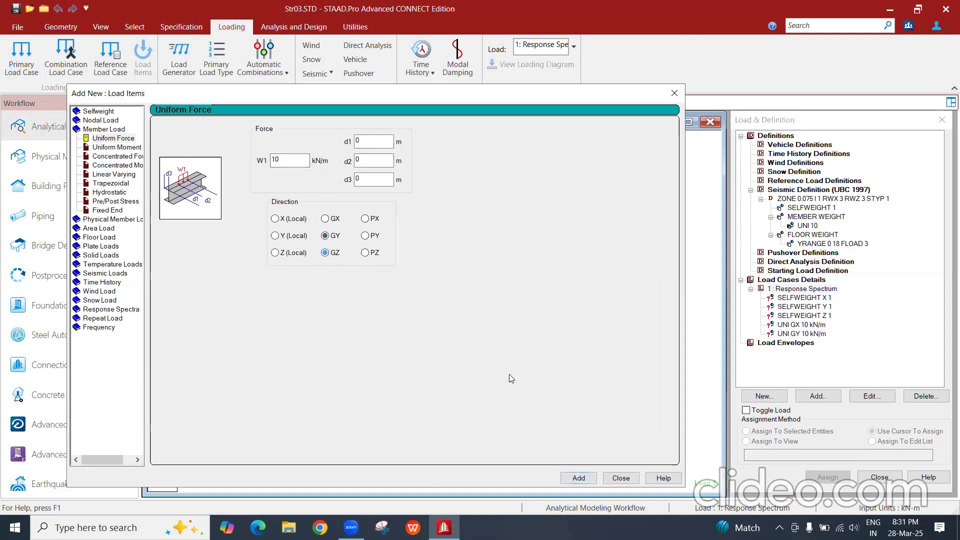
left_click(591, 478)
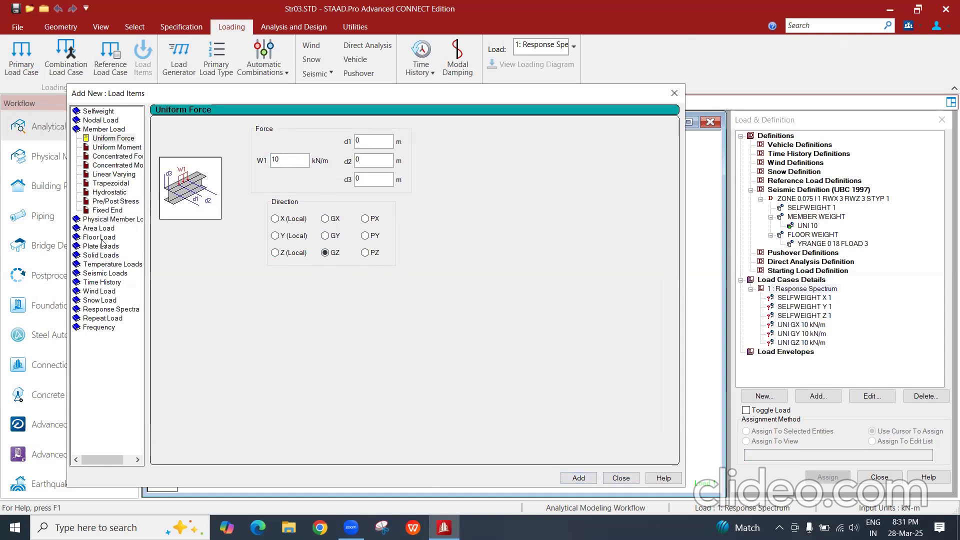
Step: Add a floor load of 3 kN/m2 in the global X direction over a Y range of 0 to 18 m
left_click(101, 238)
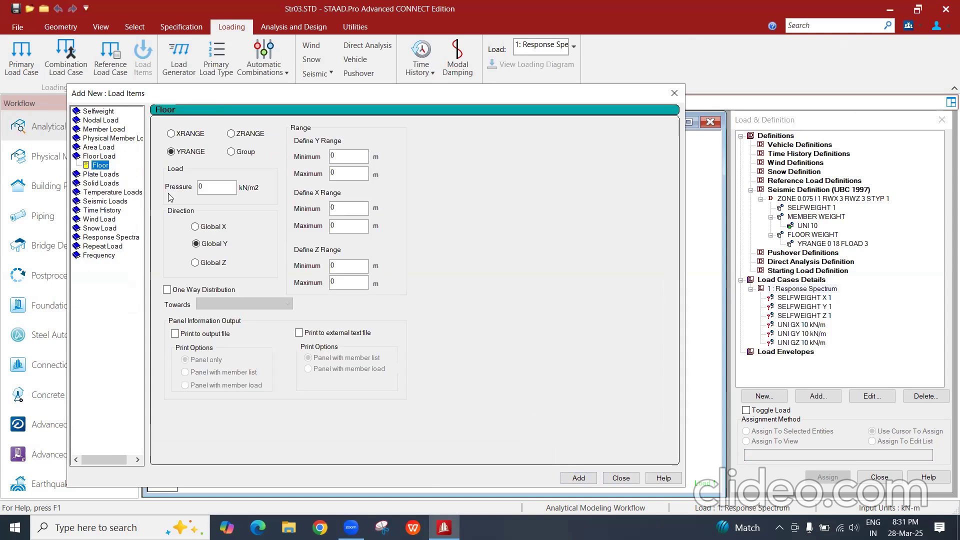
double_click(209, 193)
type("3")
double_click(354, 174)
type("18")
left_click(196, 227)
left_click(579, 478)
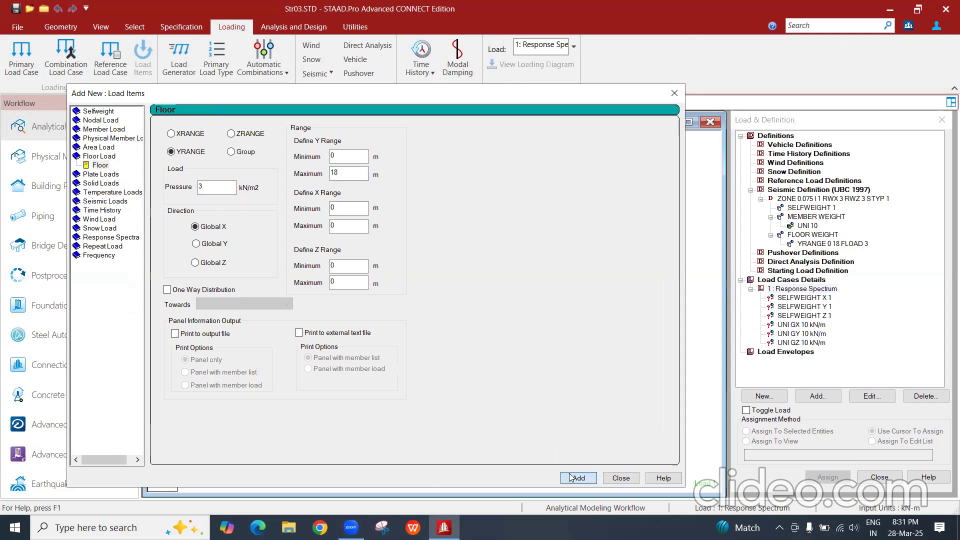
Step: Add the same 3 kN/m2 floor load in global Y and global Z, and display the three floor loads on the model
left_click(196, 244)
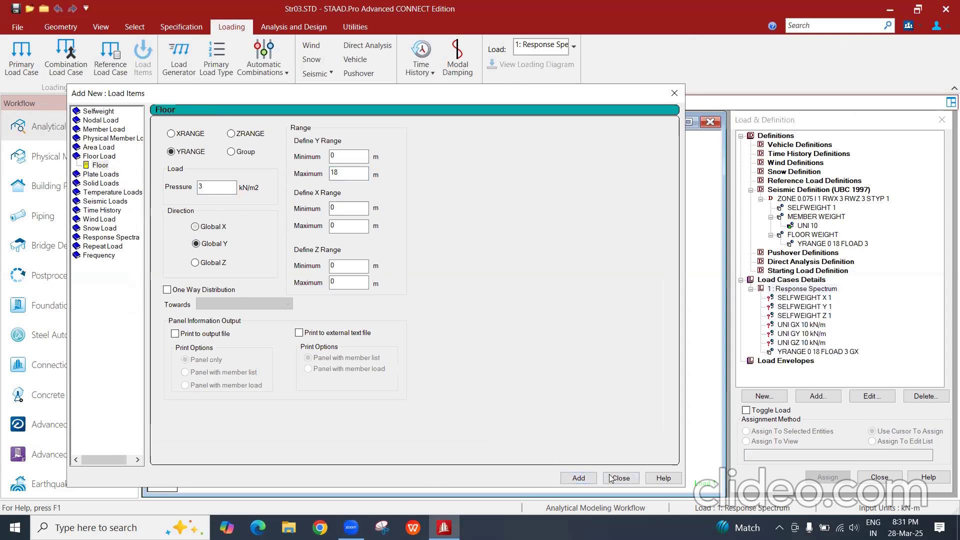
left_click(578, 478)
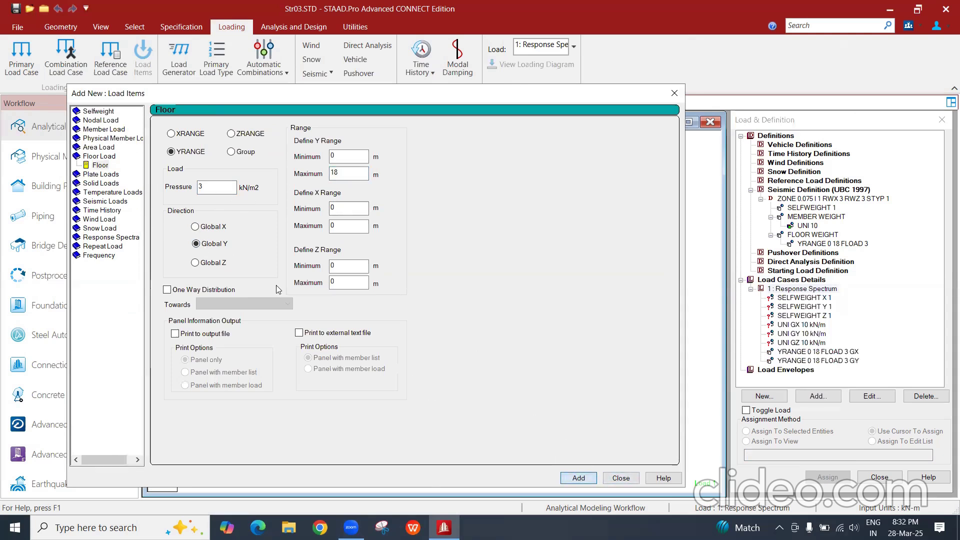
left_click(195, 263)
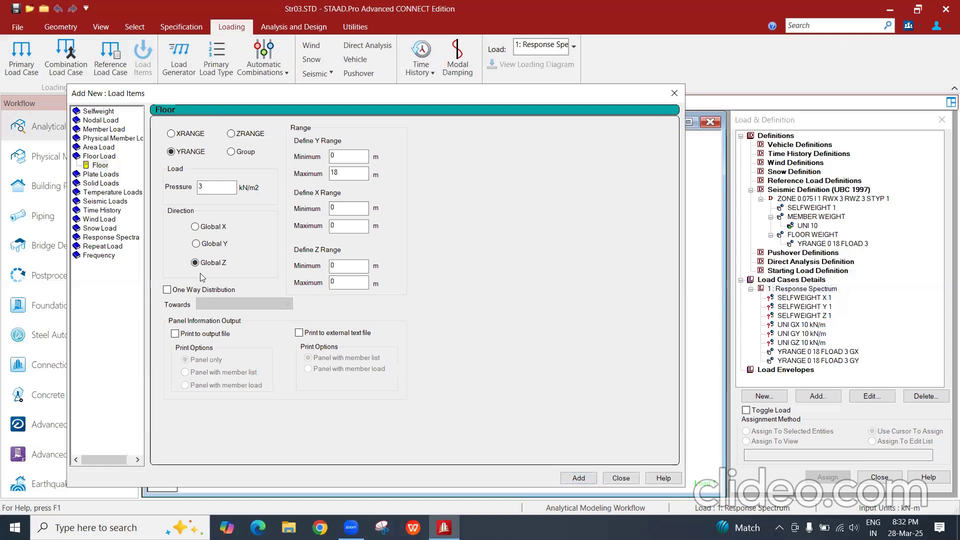
left_click(579, 476)
left_click(621, 478)
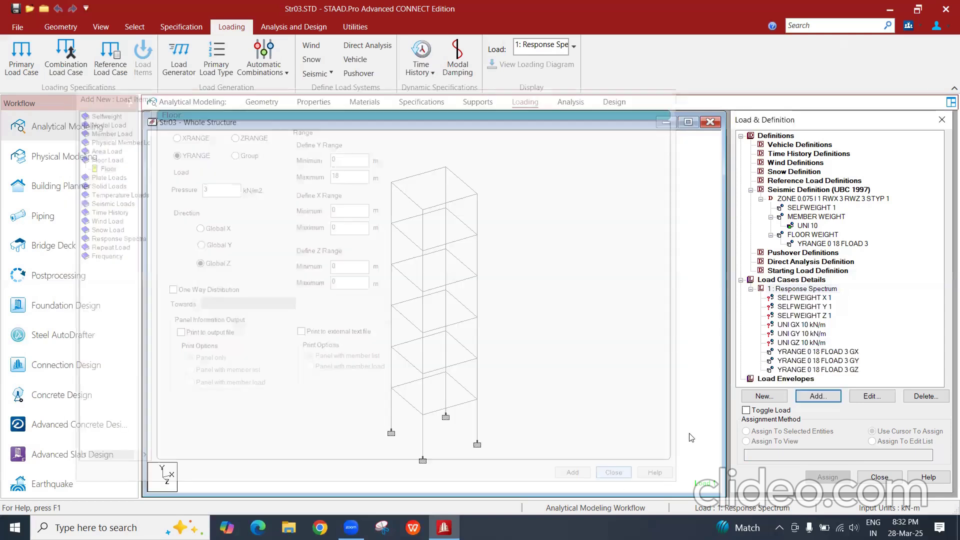
left_click(790, 352)
left_click(785, 361)
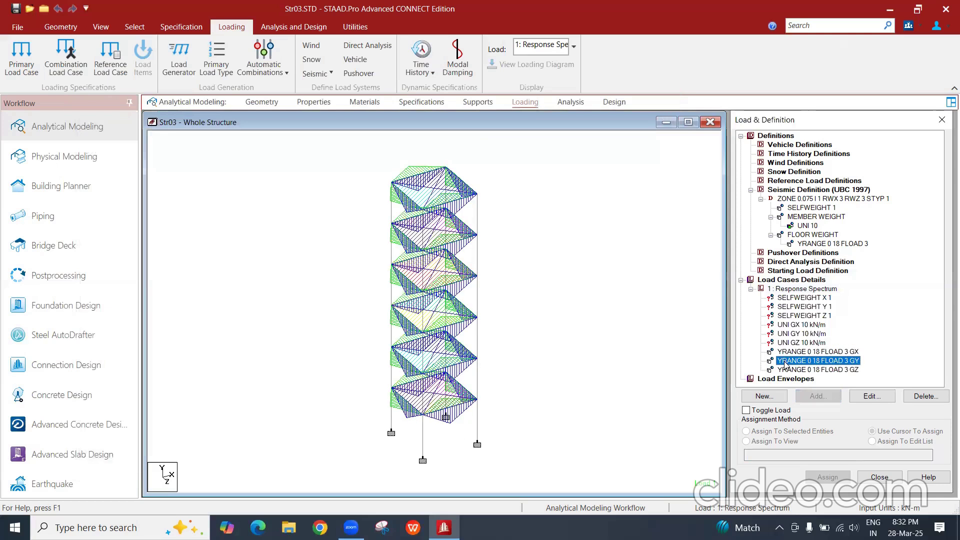
left_click(790, 370)
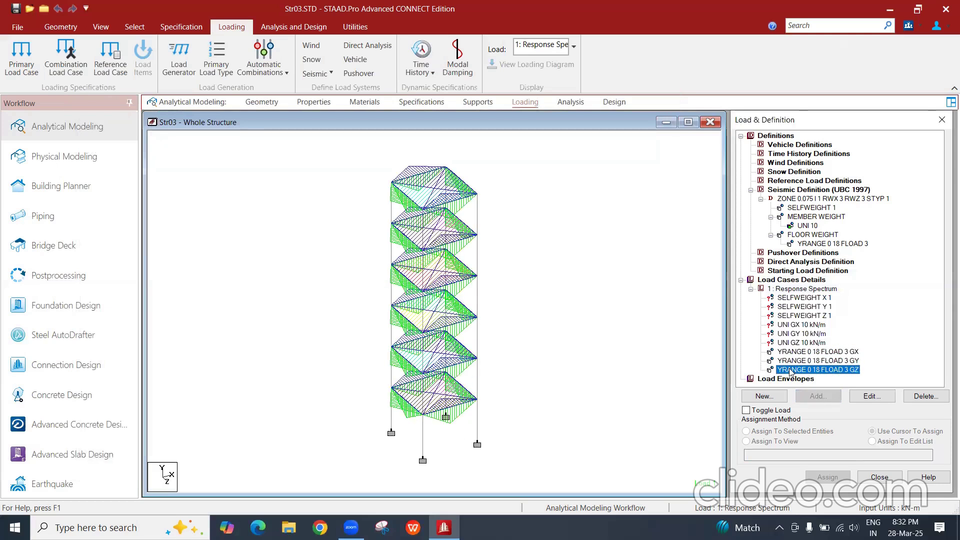
Step: Assign the X, Y and Z selfweight loads of the Response Spectrum case to the whole view
left_click(788, 299)
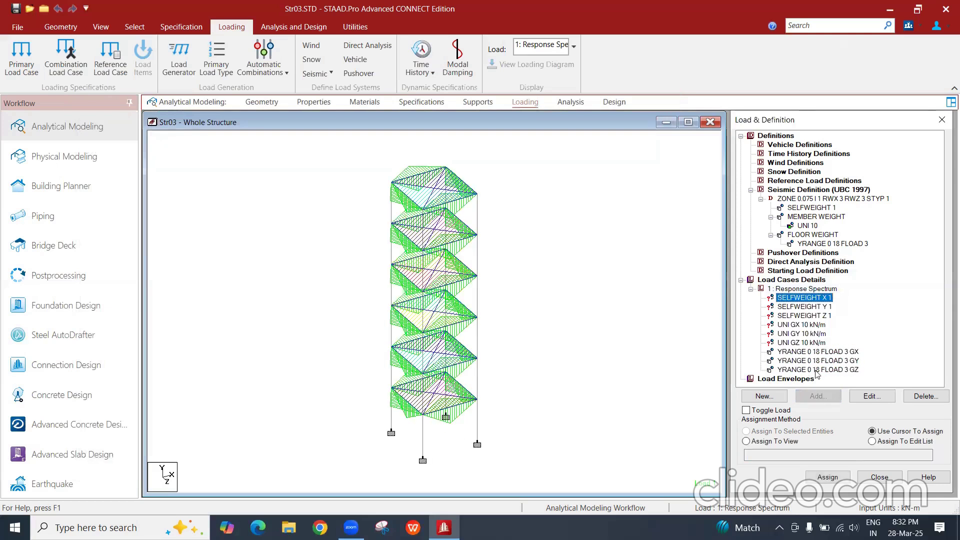
left_click(790, 446)
left_click(827, 477)
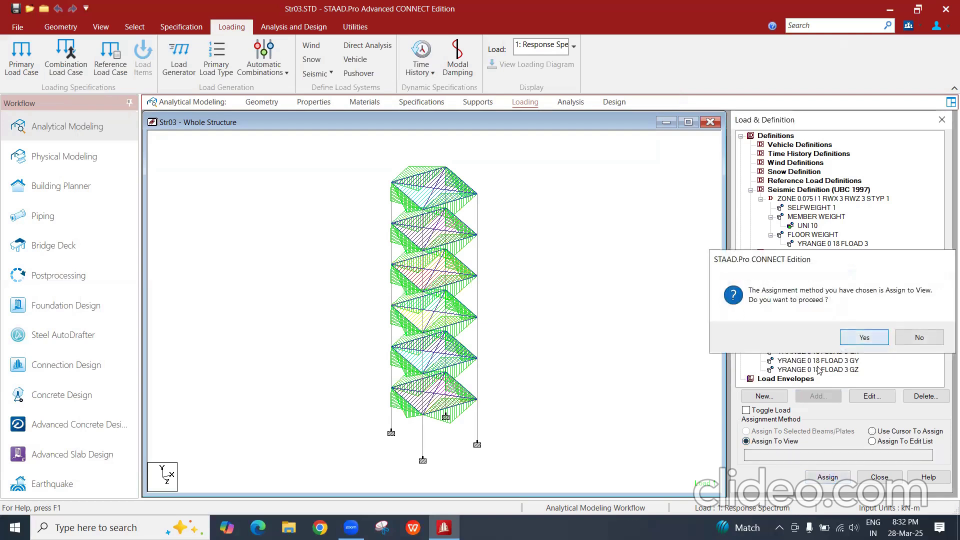
left_click(855, 337)
left_click(803, 307)
left_click(795, 442)
left_click(827, 477)
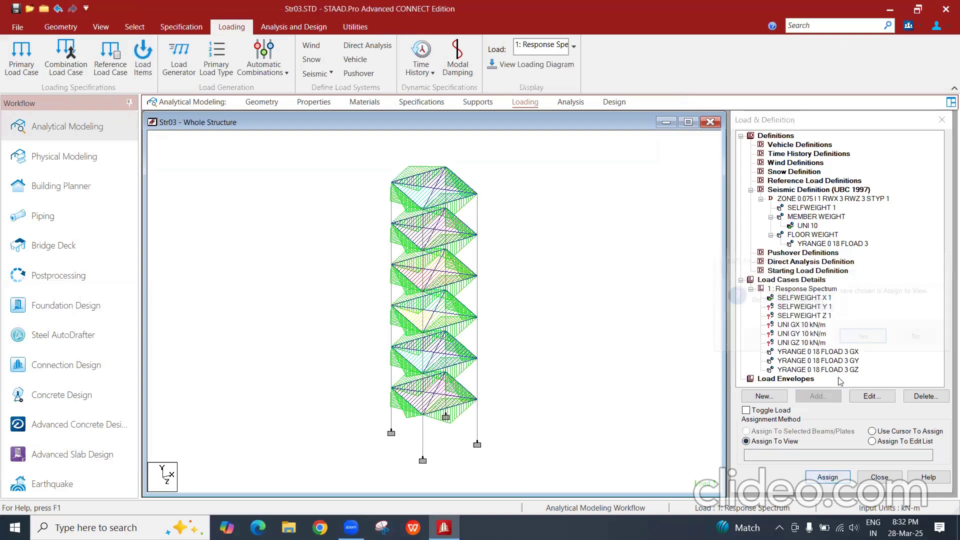
left_click(864, 337)
left_click(804, 315)
left_click(746, 441)
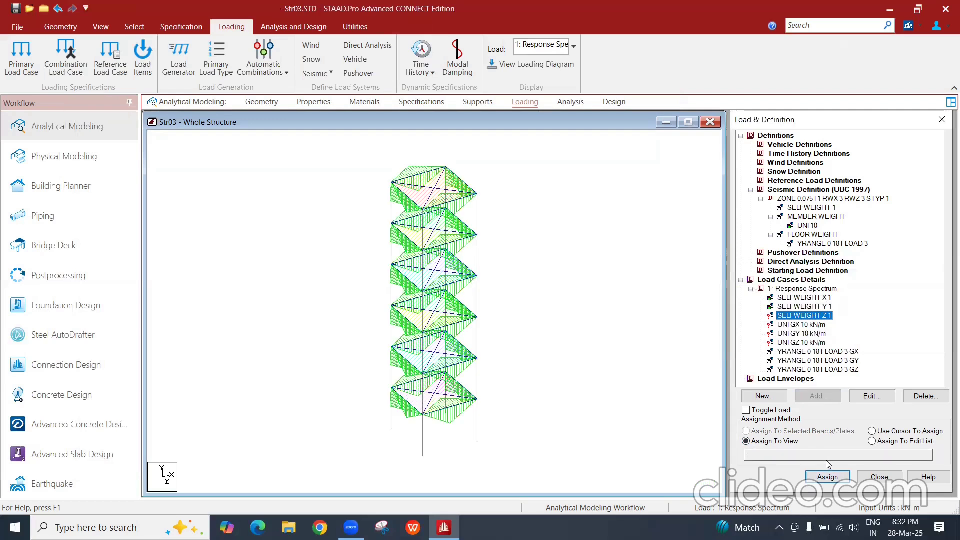
left_click(826, 478)
left_click(856, 336)
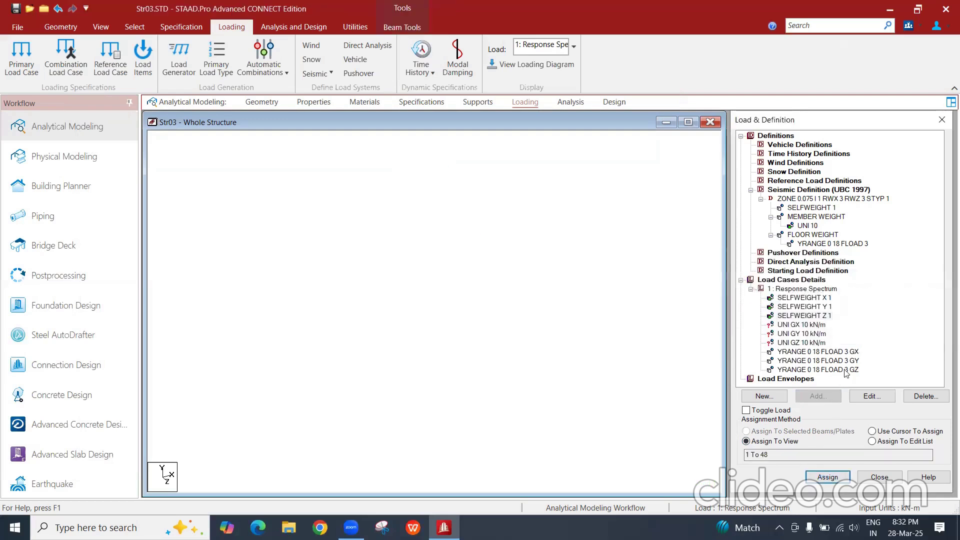
Step: Assign the 10 kN/m uniform forces in GX, GY and GZ to all members in the view
left_click(828, 477)
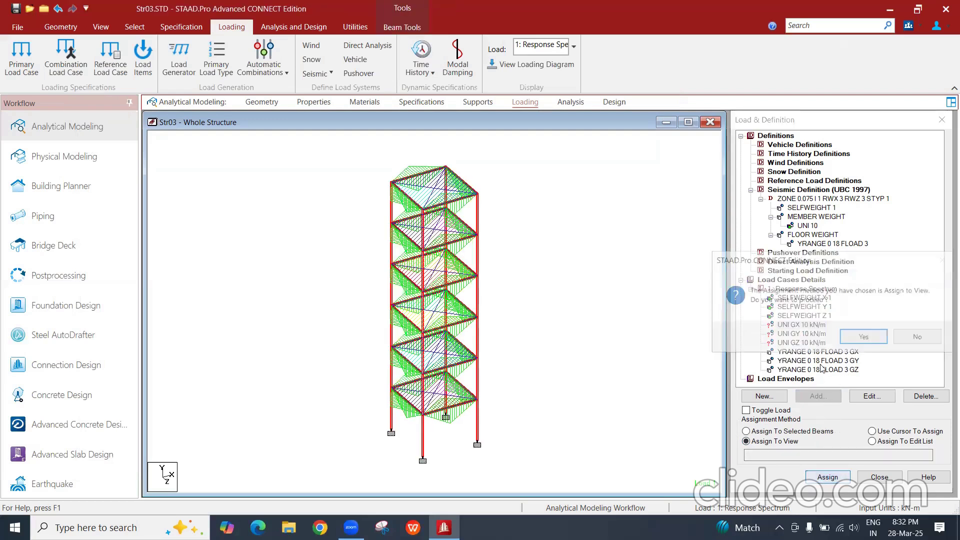
left_click(864, 337)
left_click(801, 333)
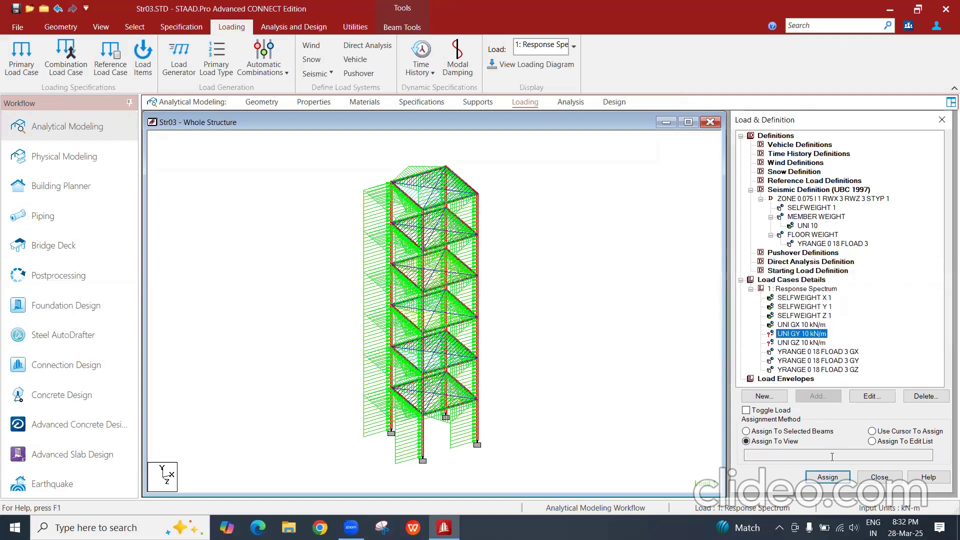
left_click(828, 478)
left_click(857, 336)
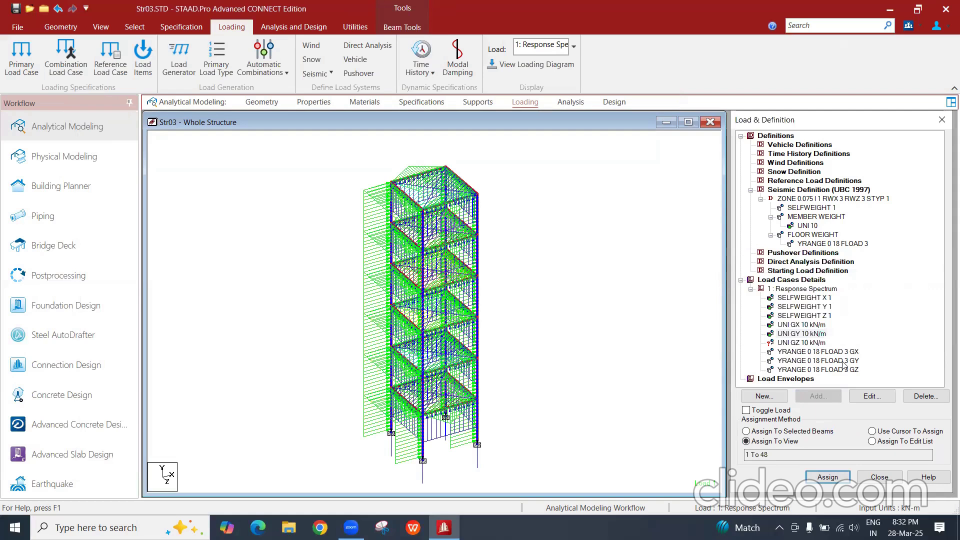
left_click(801, 342)
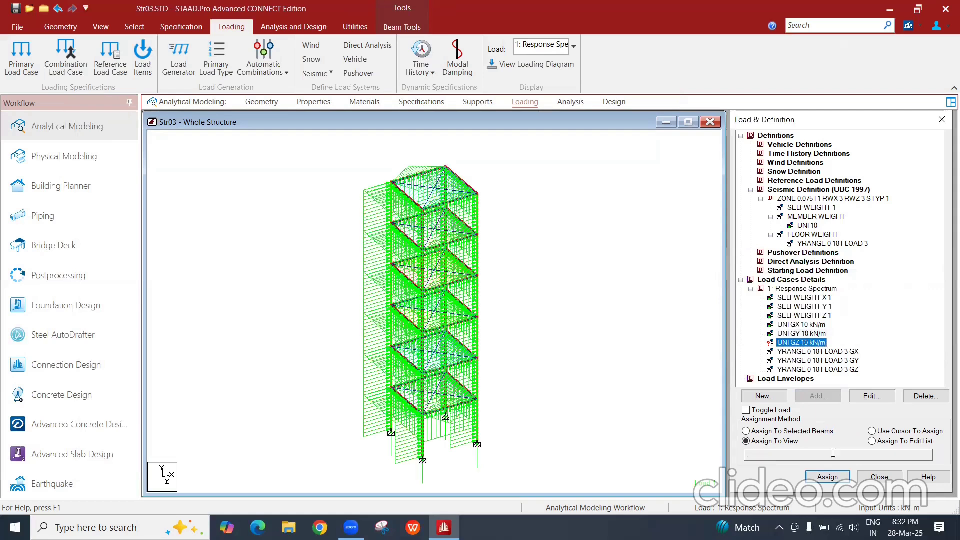
left_click(827, 477)
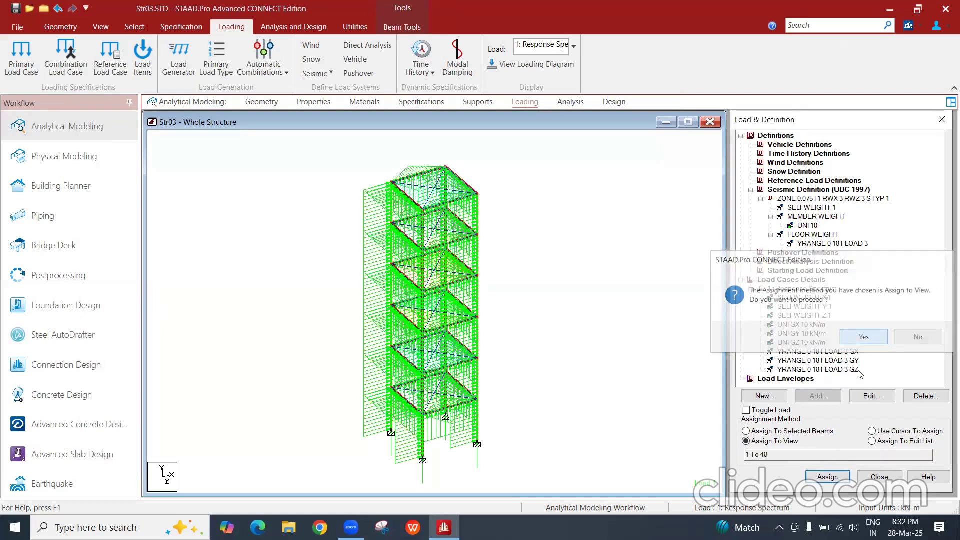
left_click(864, 337)
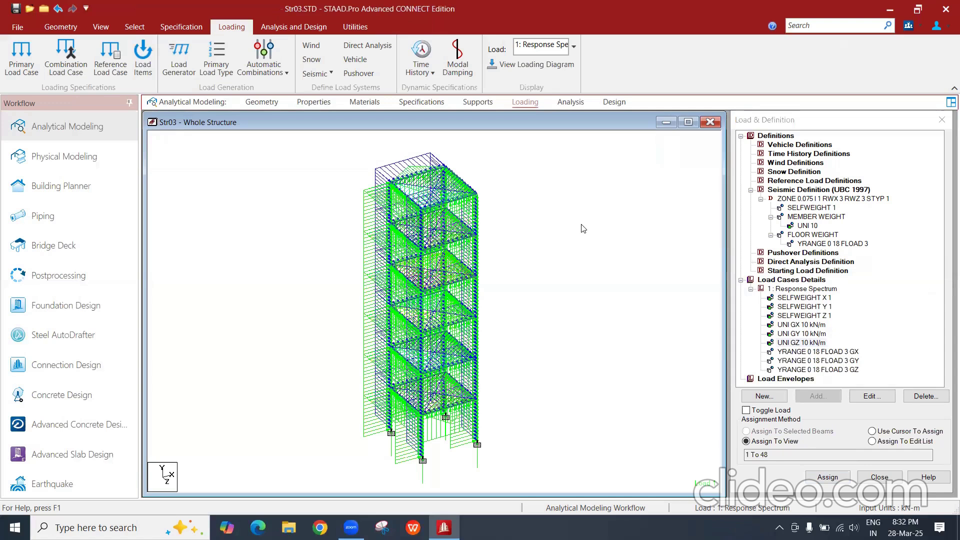
Step: Start a new response spectrum load item under the Response Spectrum case, using the IBC - 2015/ASCE 7-10 code
left_click(795, 280)
left_click(797, 289)
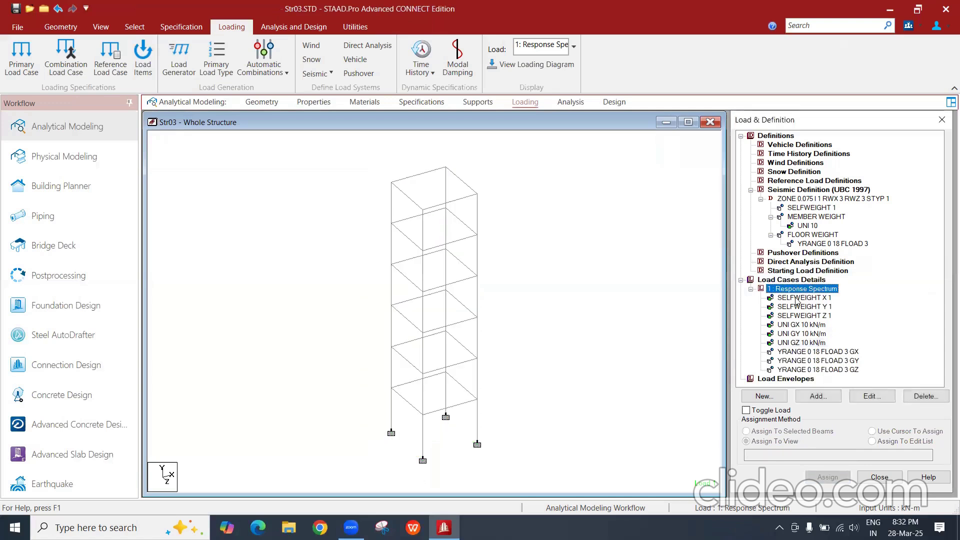
left_click(819, 396)
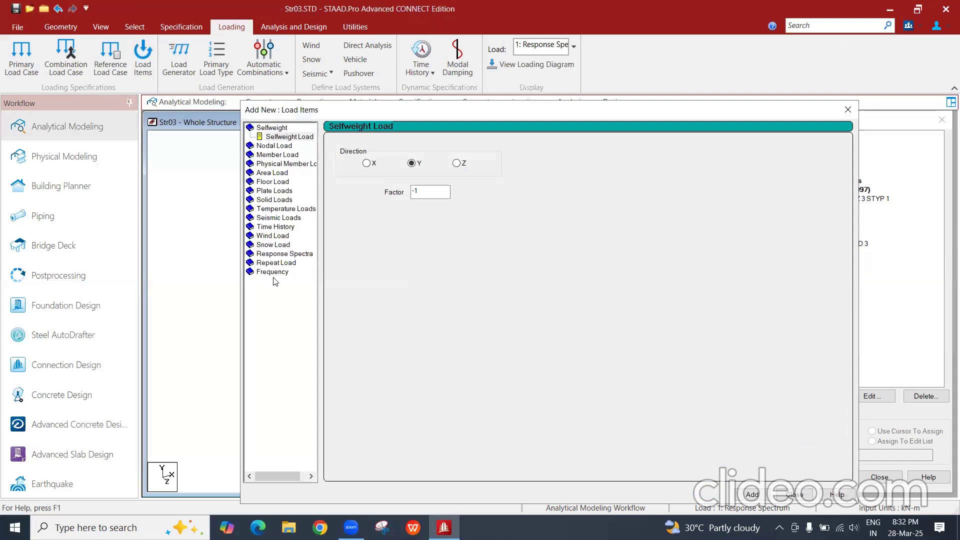
left_click(289, 254)
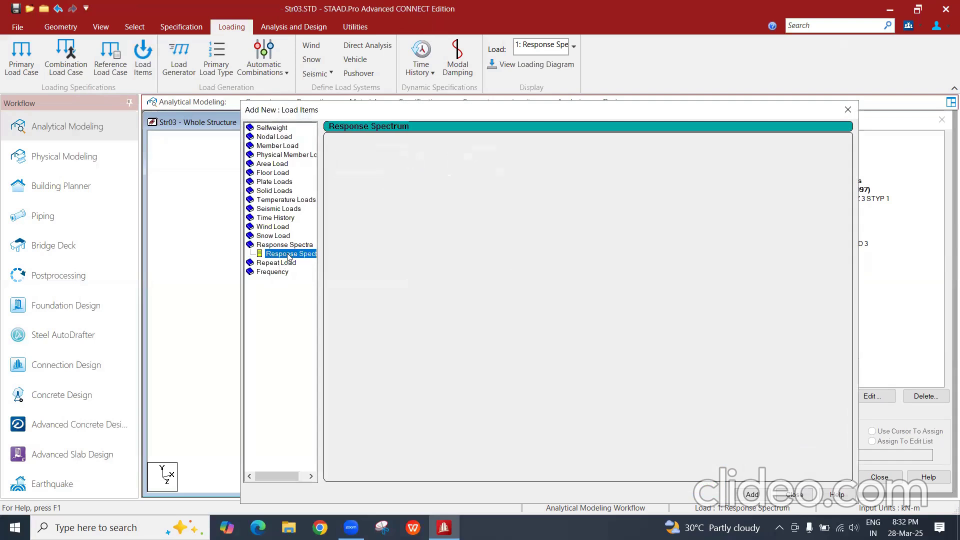
left_click_drag(447, 113, 377, 67)
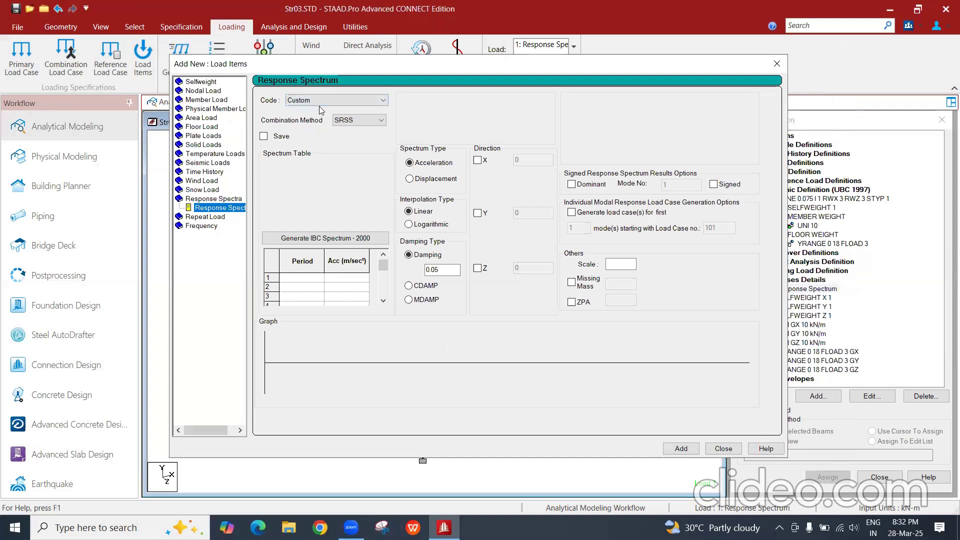
left_click(327, 101)
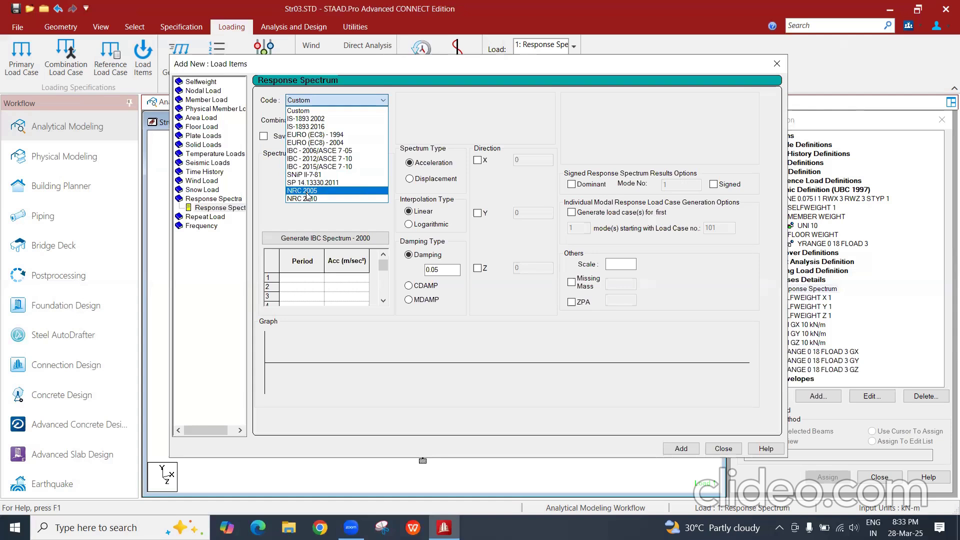
left_click(336, 167)
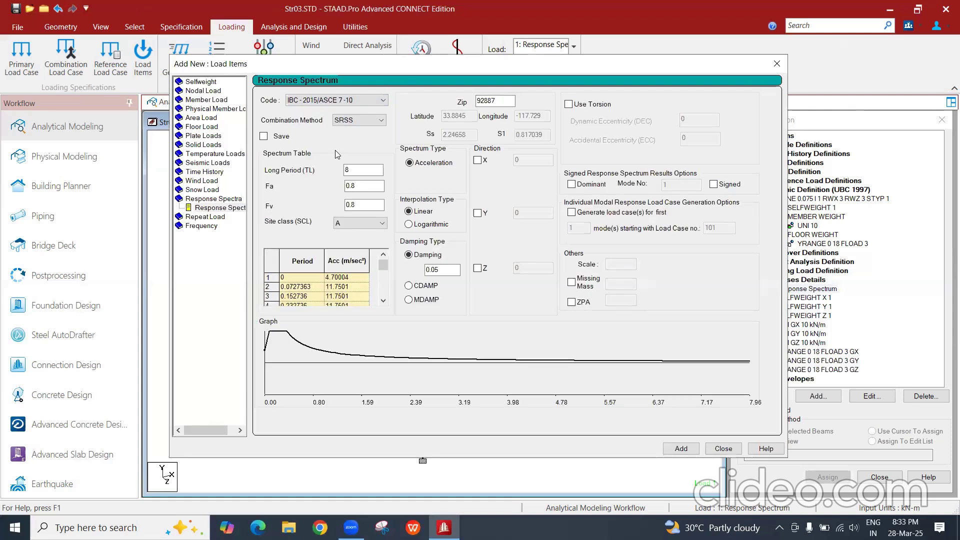
Step: Set the combination method to ASCE and the site class to D, and add the spectrum item to the load case
left_click(351, 121)
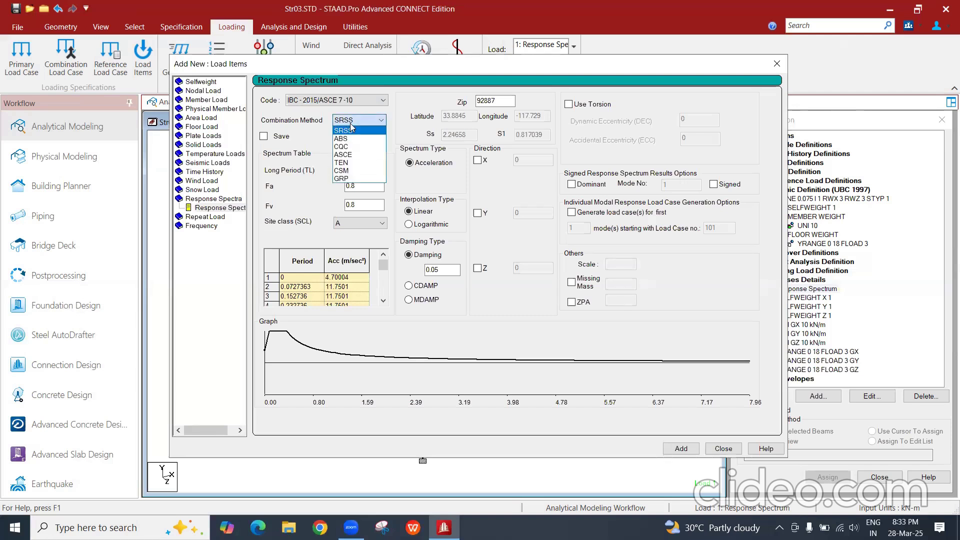
left_click(350, 156)
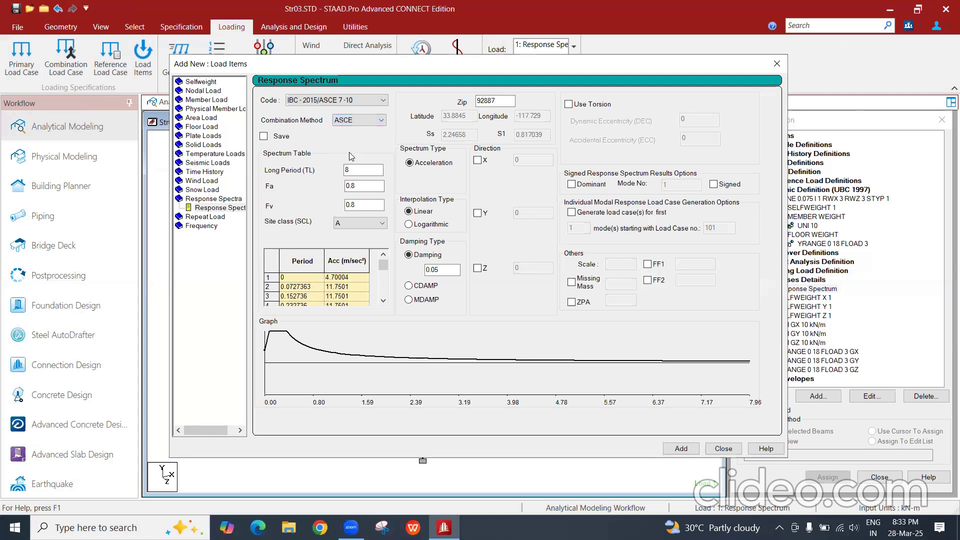
left_click(348, 169)
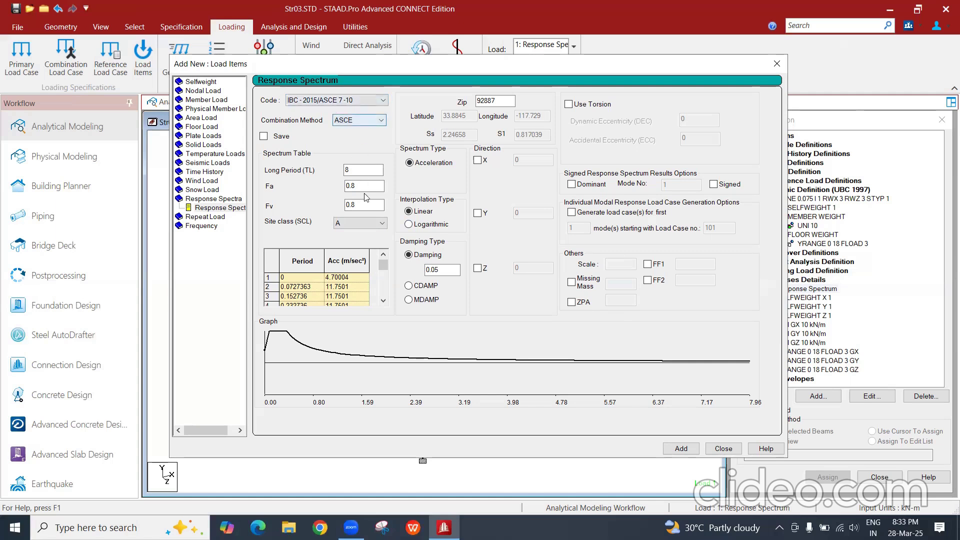
left_click(378, 222)
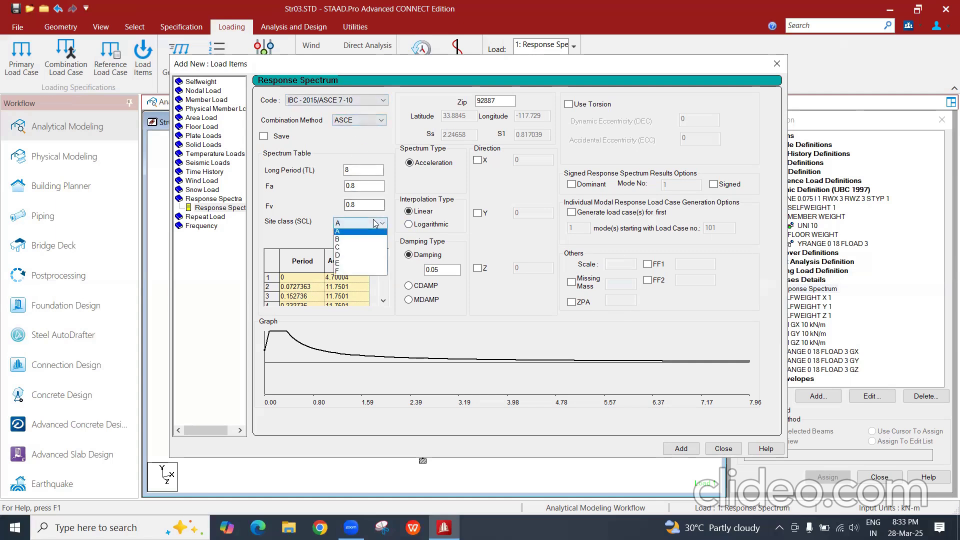
left_click(349, 257)
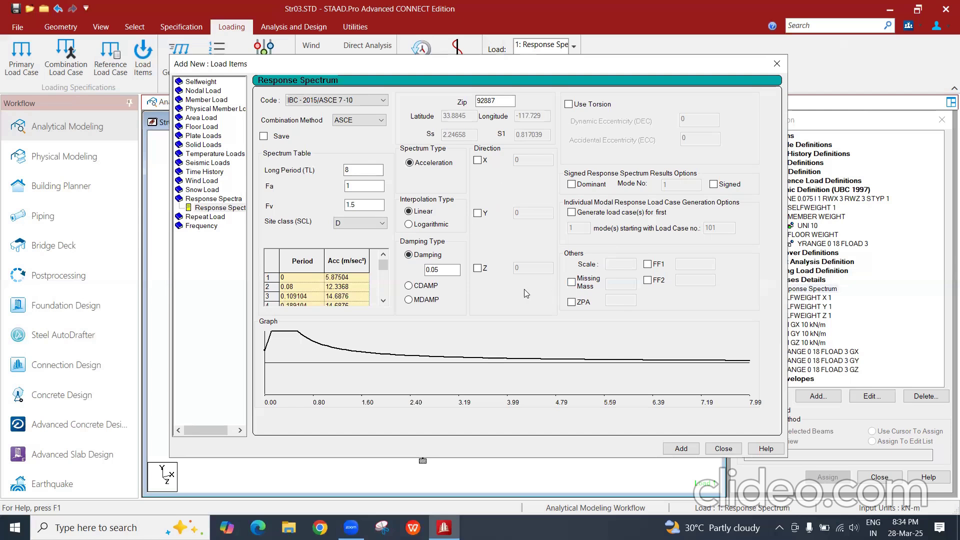
left_click(688, 449)
left_click(723, 449)
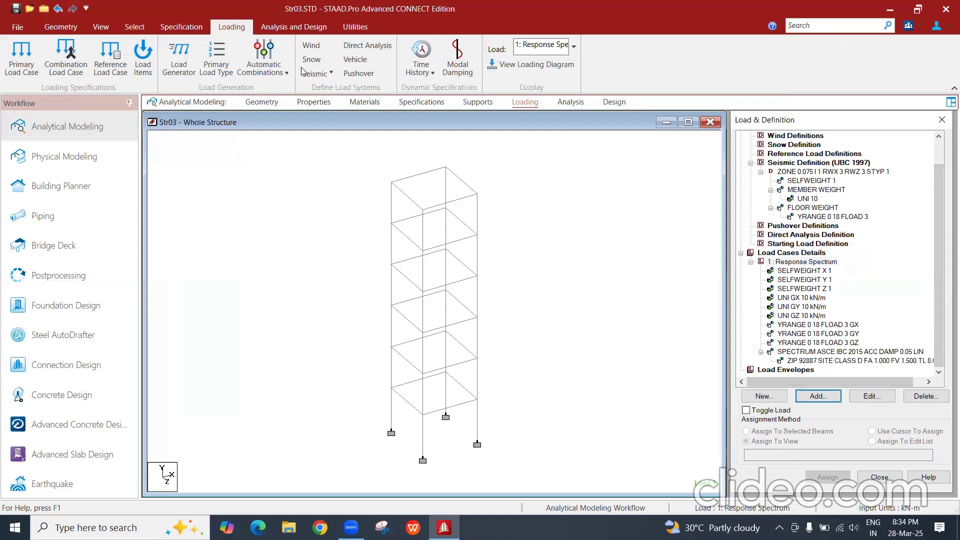
Step: Add a Perform Analysis command with the No Print option to the end of the model's commands
left_click(294, 27)
left_click(25, 62)
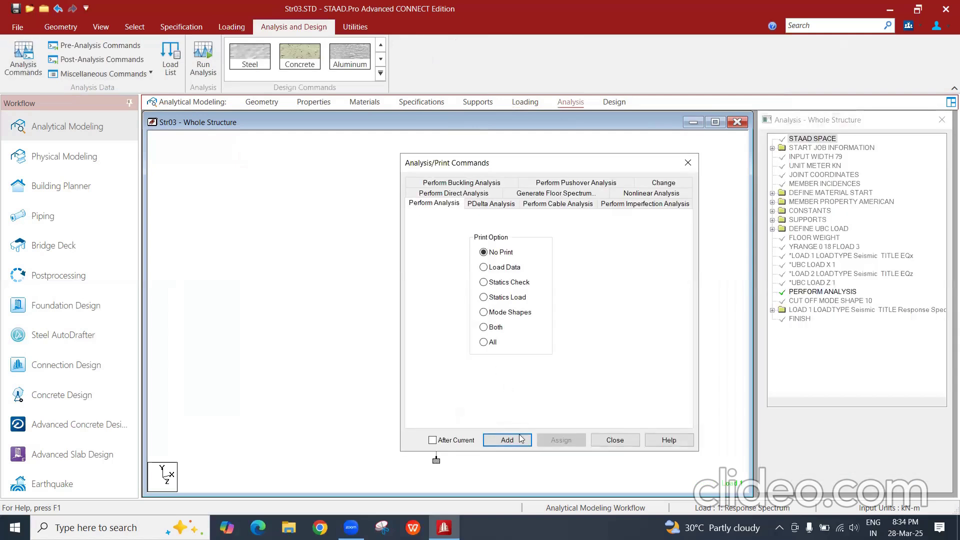
left_click(520, 441)
left_click(611, 441)
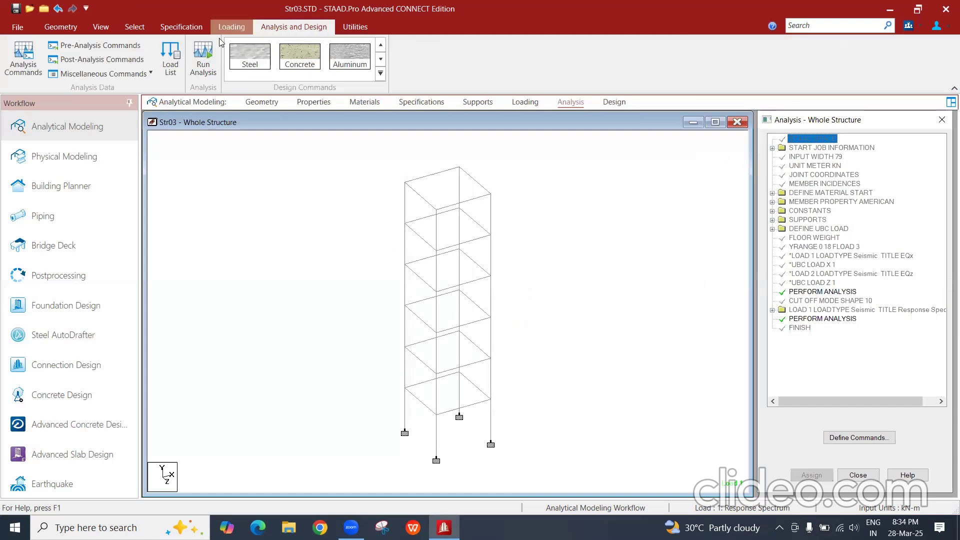
Step: Save the modified structure, run the analysis and open its output file
left_click(203, 56)
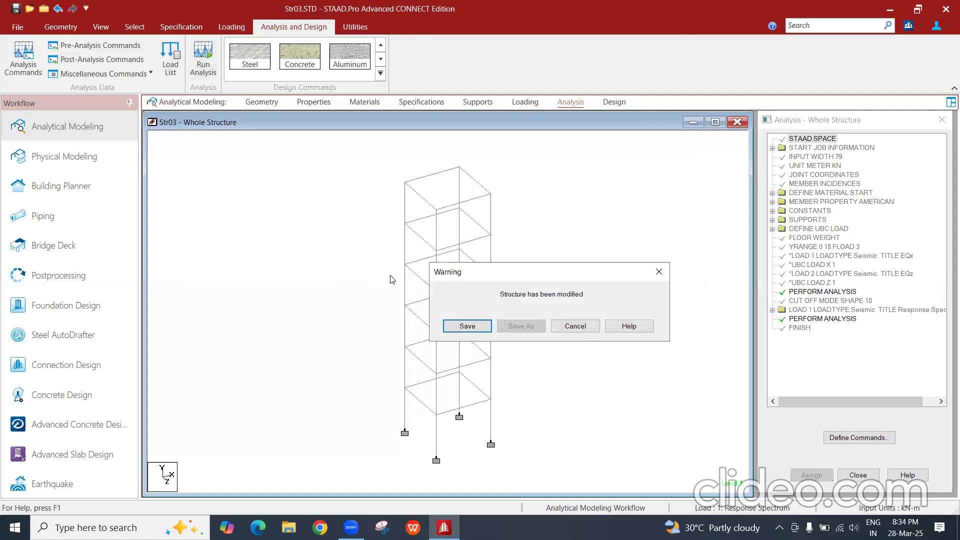
key("Return")
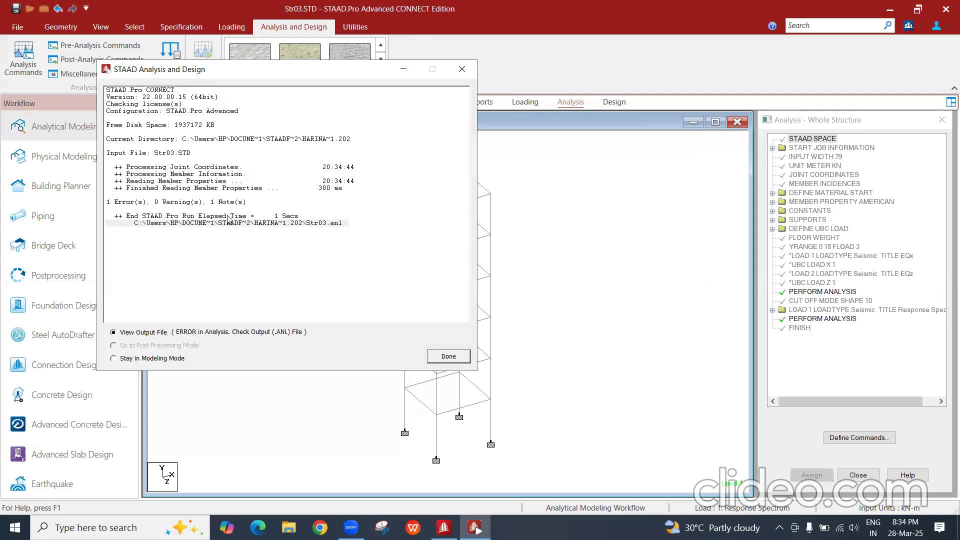
left_click(448, 357)
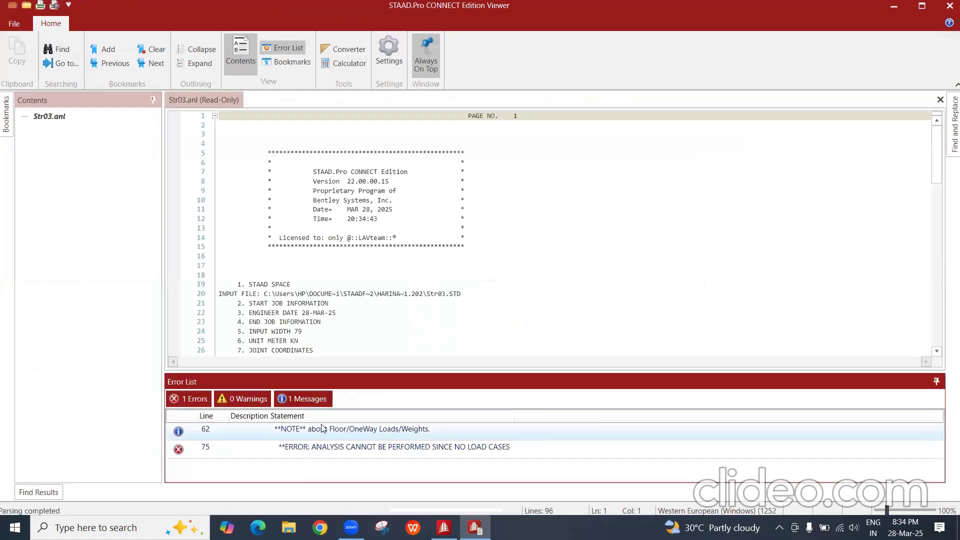
Step: Locate the reported error in the output file and examine the command lines above it
double_click(359, 451)
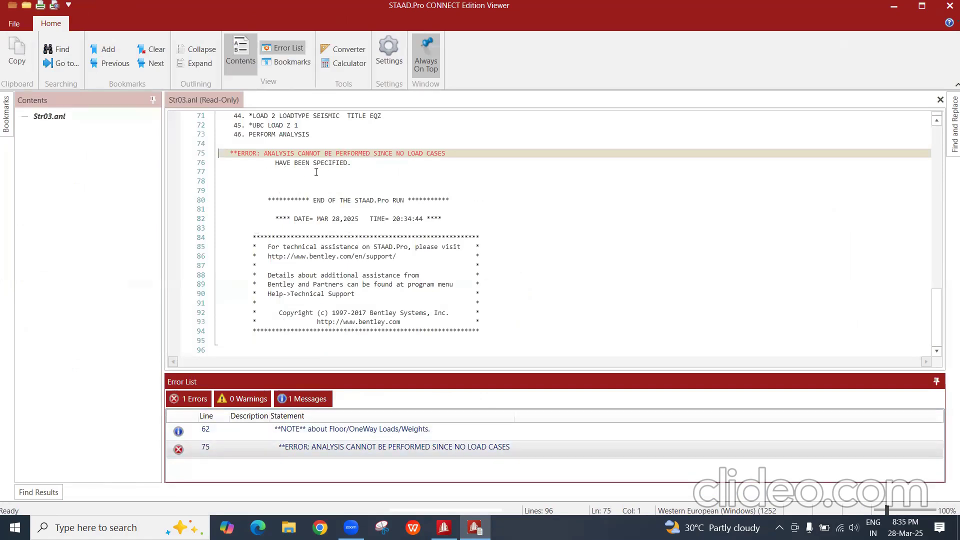
left_click(273, 164)
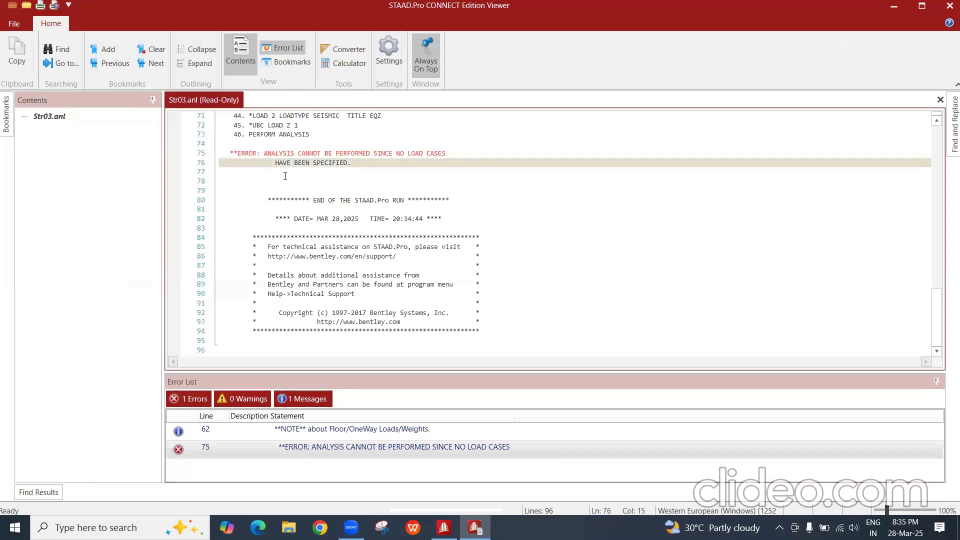
scroll(295, 195, "up", 1)
scroll(295, 210, "up", 1)
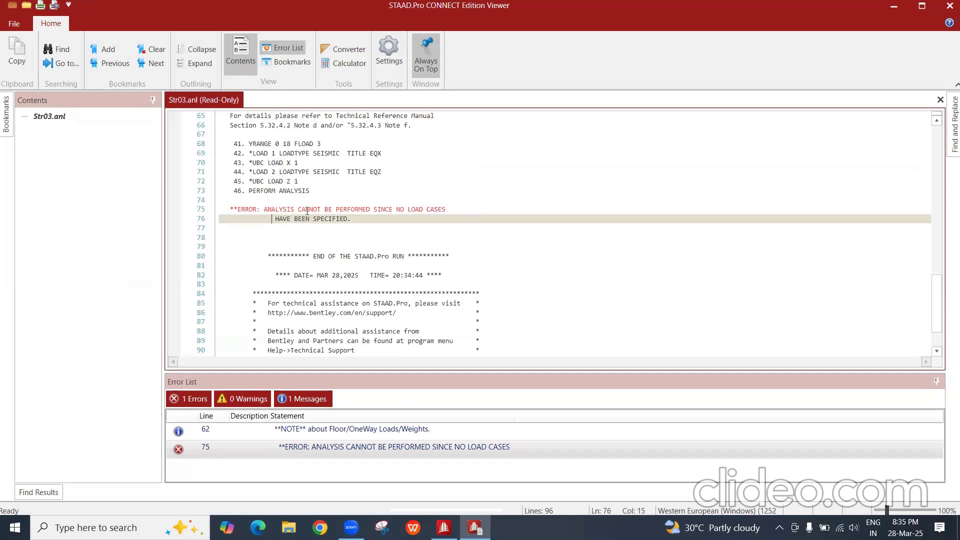
scroll(317, 183, "up", 2)
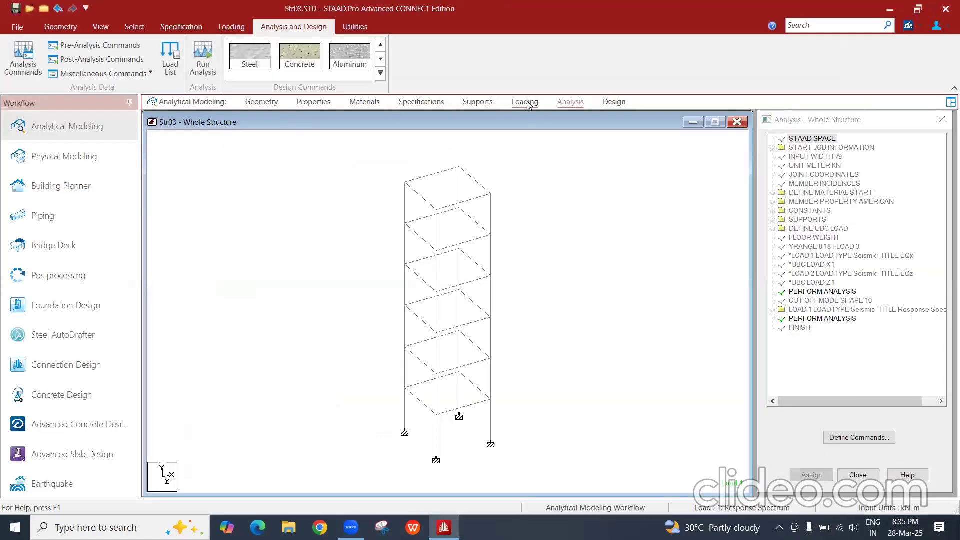
Step: Expand the Response Spectrum load case and inspect its spectrum item and parameter line
left_click(528, 102)
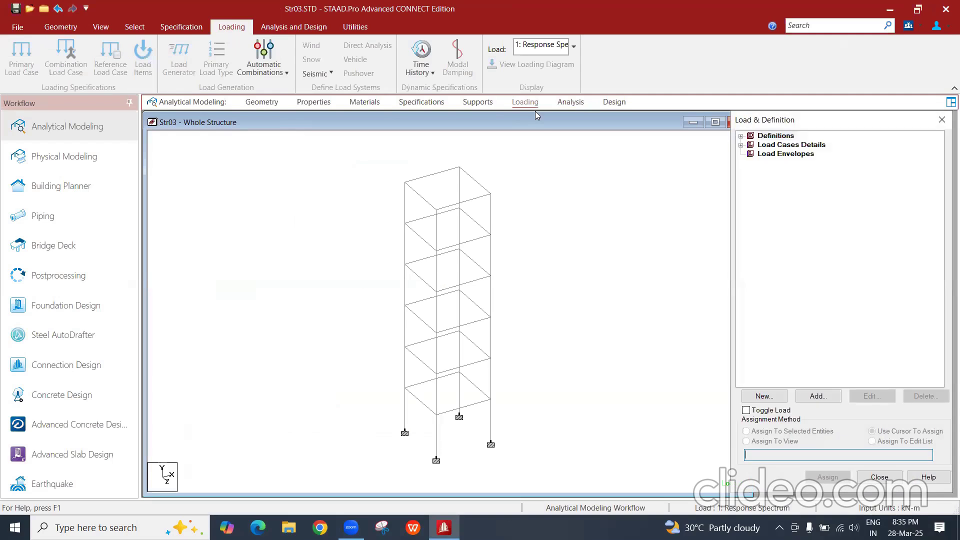
left_click(741, 145)
left_click(751, 154)
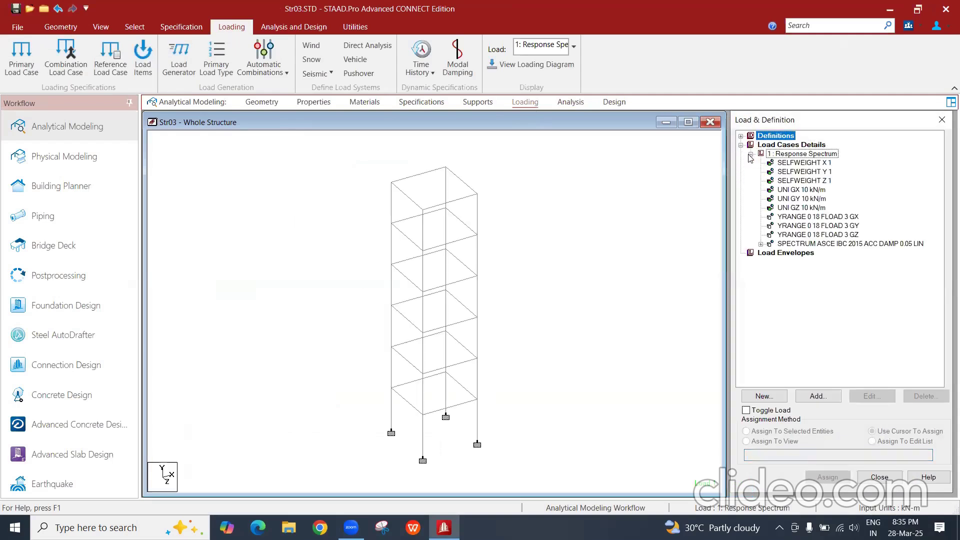
left_click(760, 244)
left_click(818, 252)
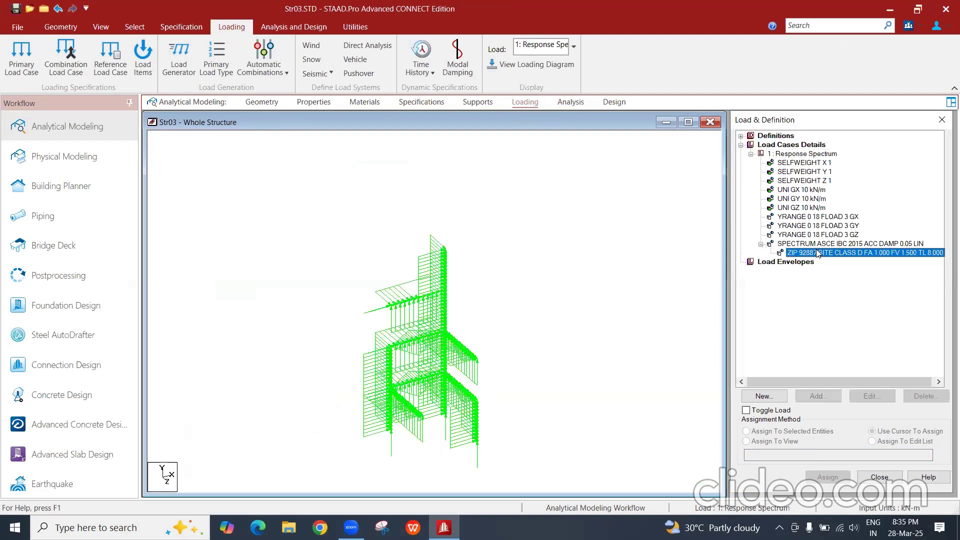
left_click(814, 245)
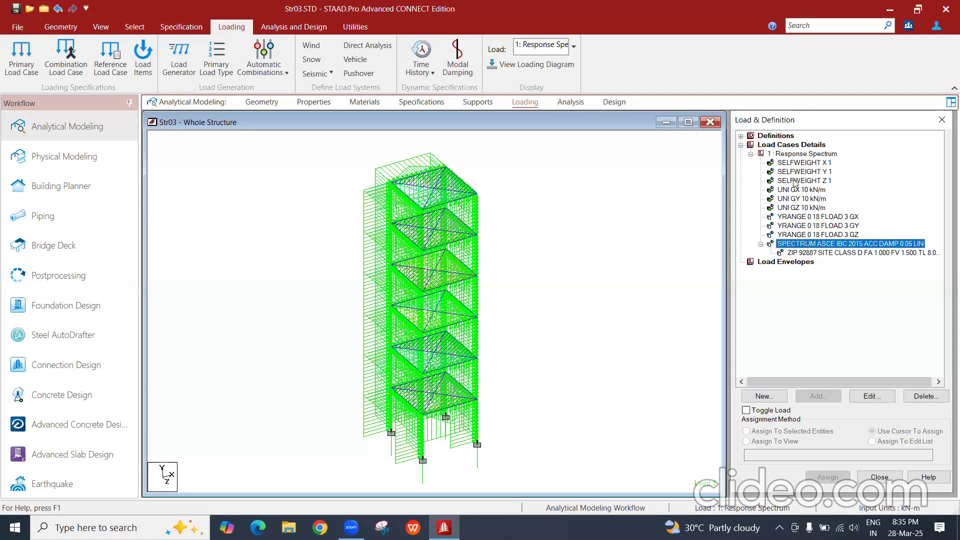
Step: Expand the UBC 1997 seismic definition to review its selfweight, member weight and floor weight entries
left_click(741, 136)
left_click(751, 190)
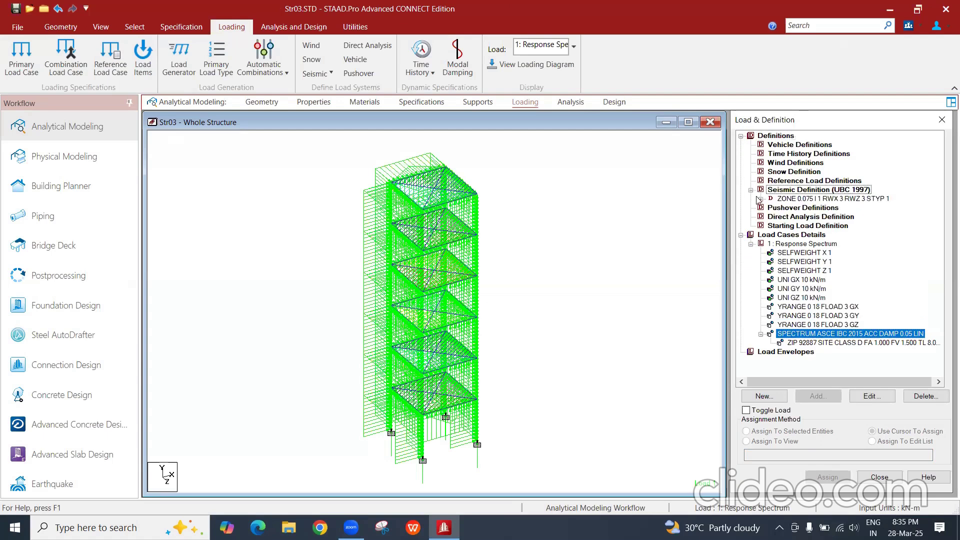
left_click(761, 199)
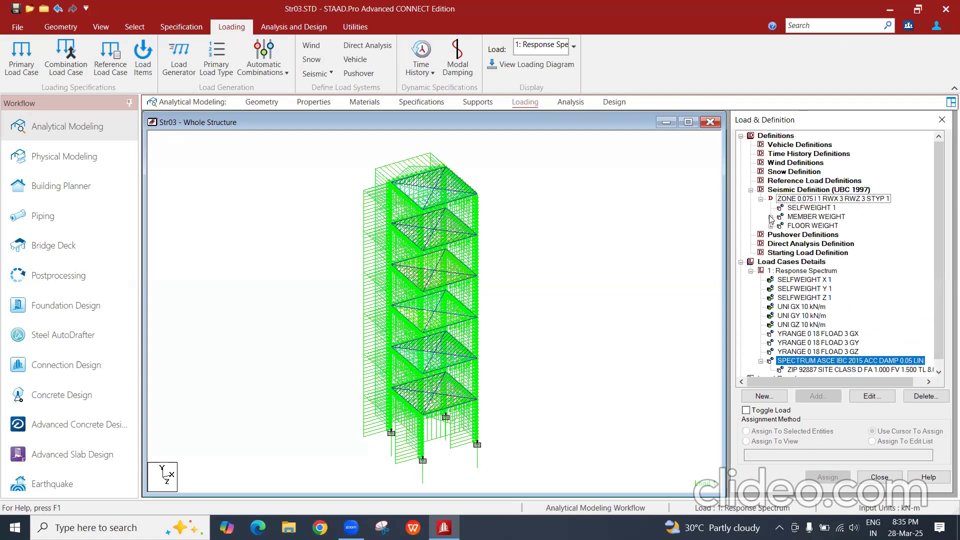
left_click(771, 217)
left_click(771, 235)
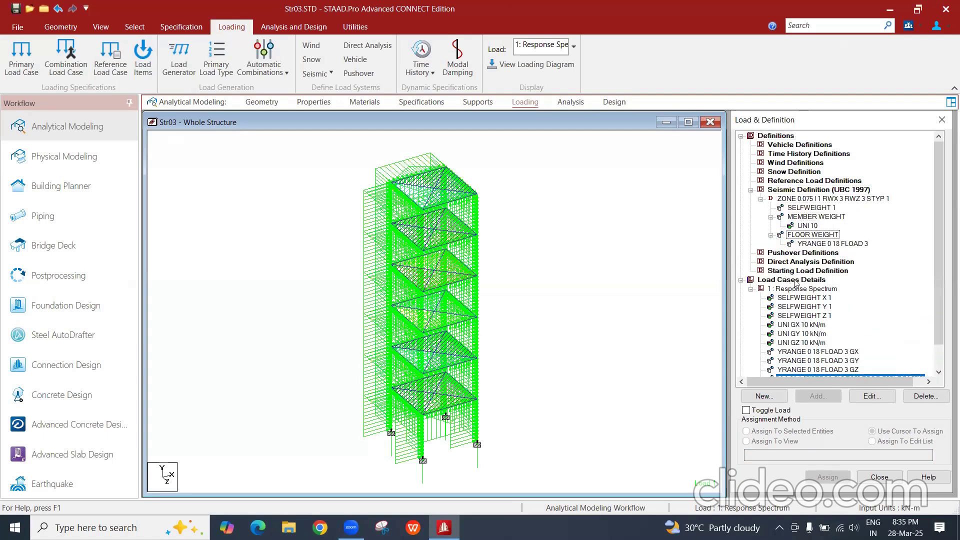
scroll(795, 285, "down", 1)
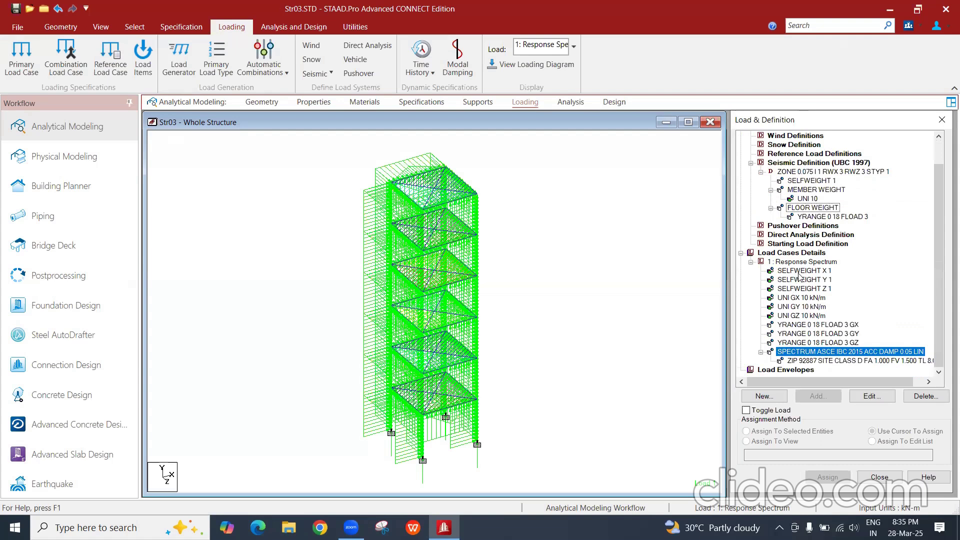
Step: Check the loading type and title of the Response Spectrum case, and display its spectrum item on the model
left_click(806, 262)
left_click(870, 396)
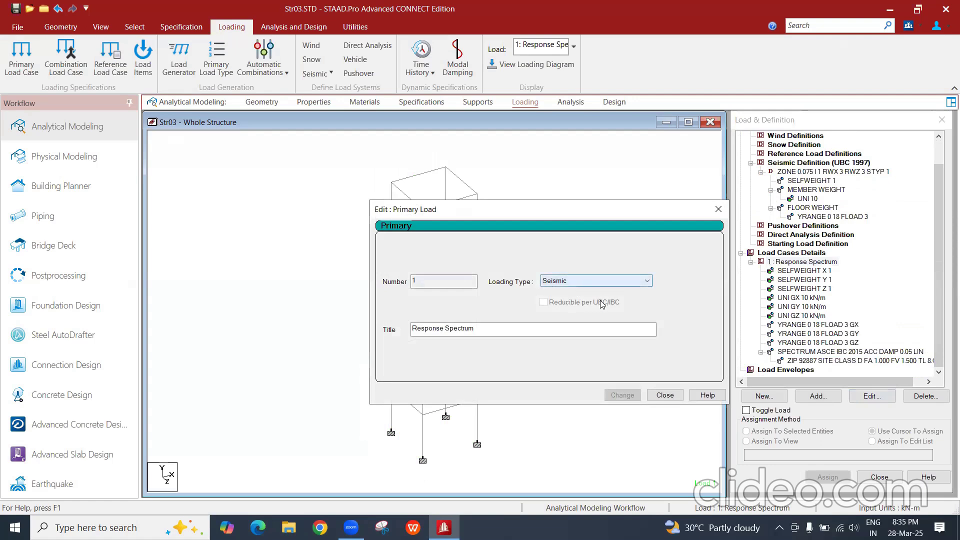
left_click(663, 396)
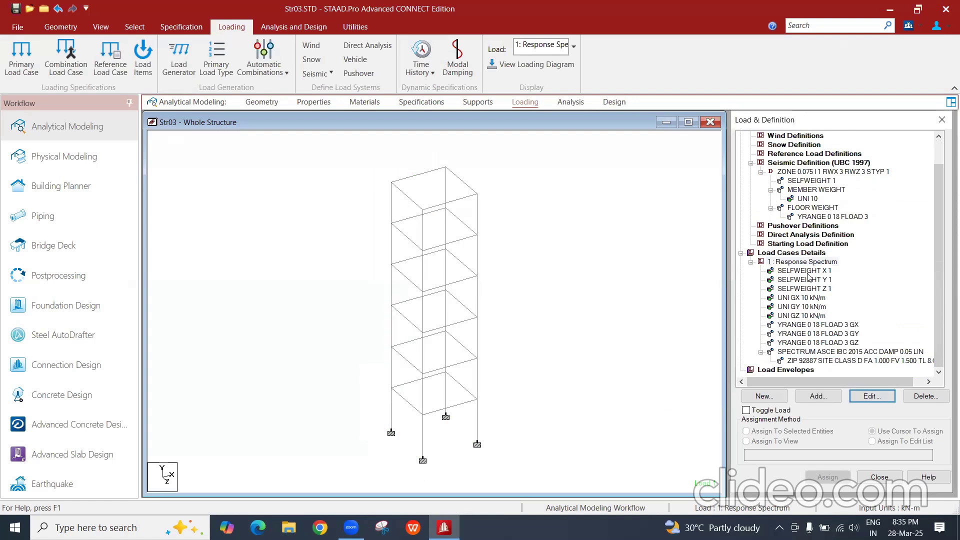
left_click(820, 352)
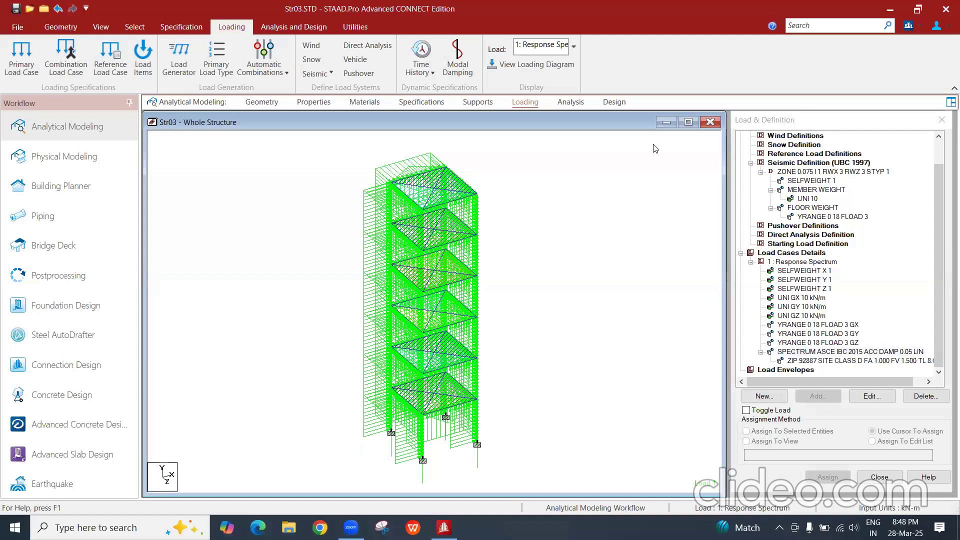
Step: Open the model's command file in the STAAD editor
left_click(310, 26)
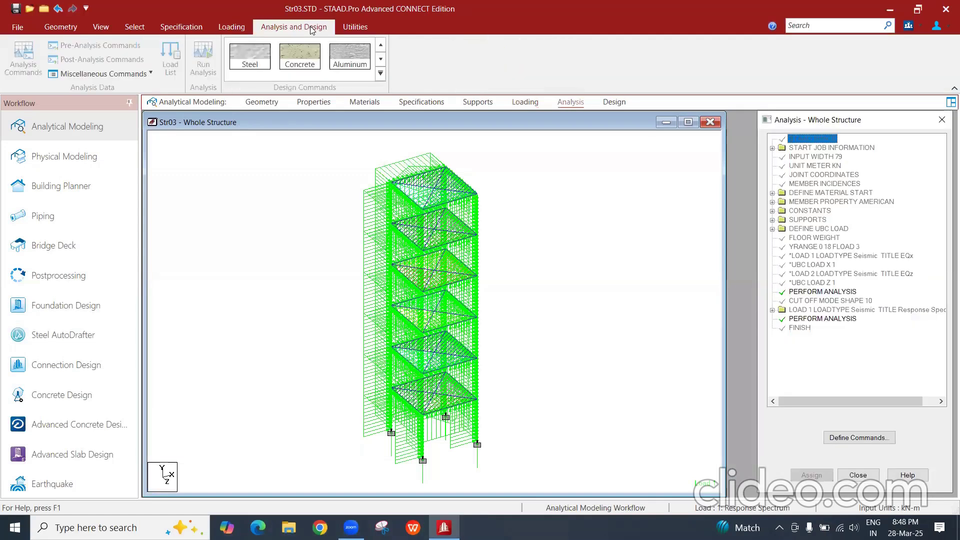
left_click(353, 26)
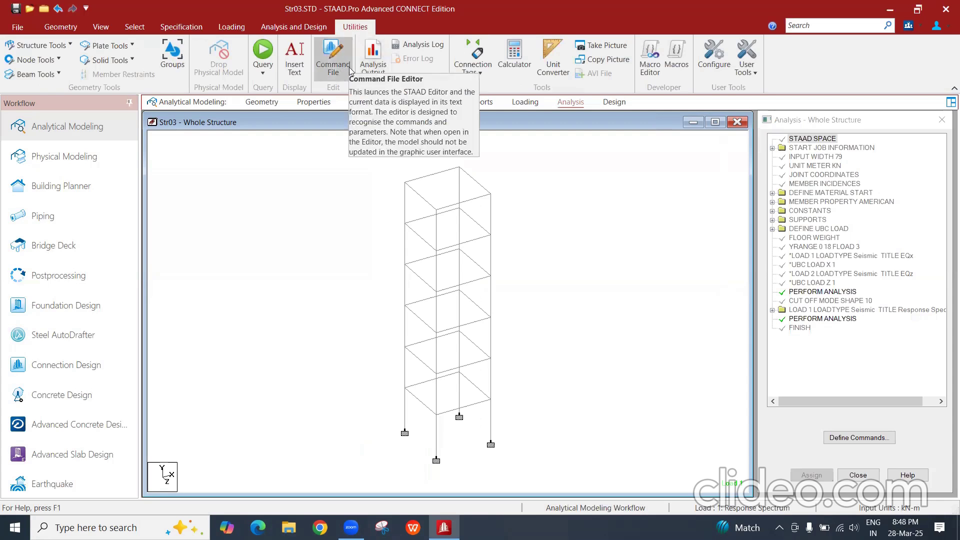
left_click(342, 67)
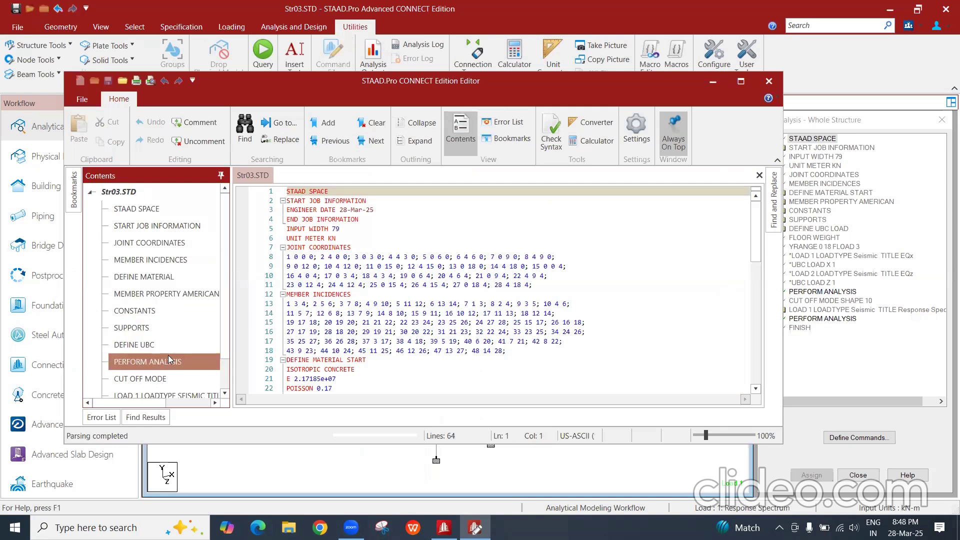
Step: Comment out the seismic definition from DEFINE UBC LOAD through YRANGE 0 18 FLOAD 3, and close the editor with the change saved
left_click(150, 346)
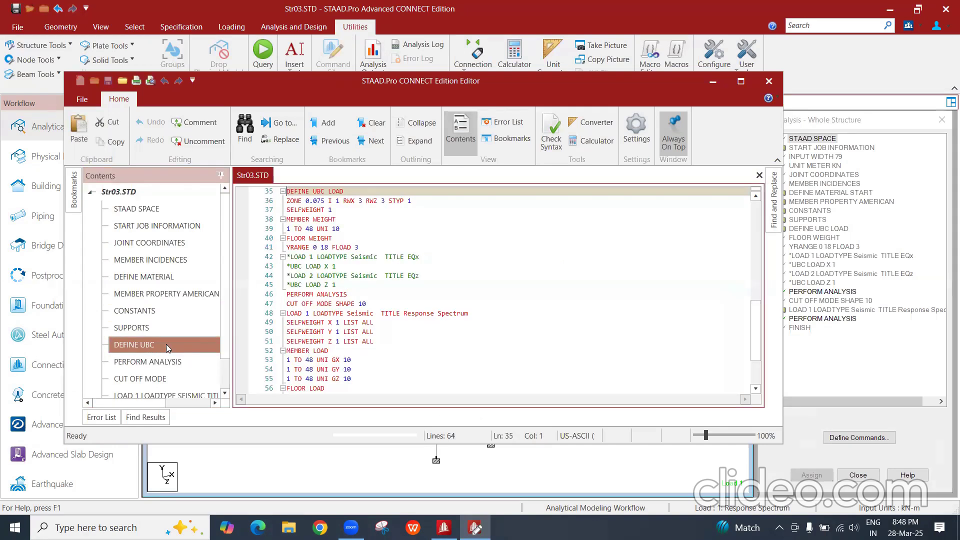
scroll(319, 260, "up", 1)
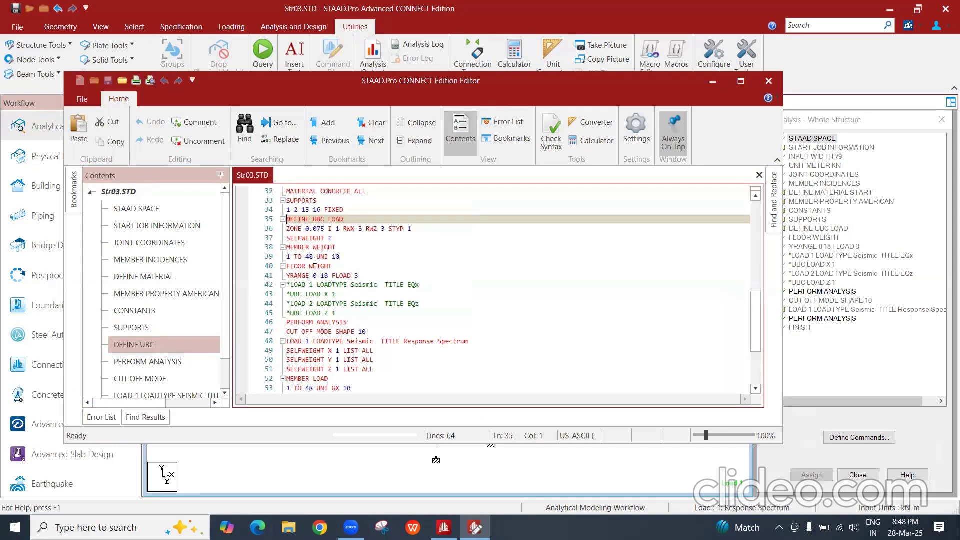
left_click_drag(289, 220, 388, 274)
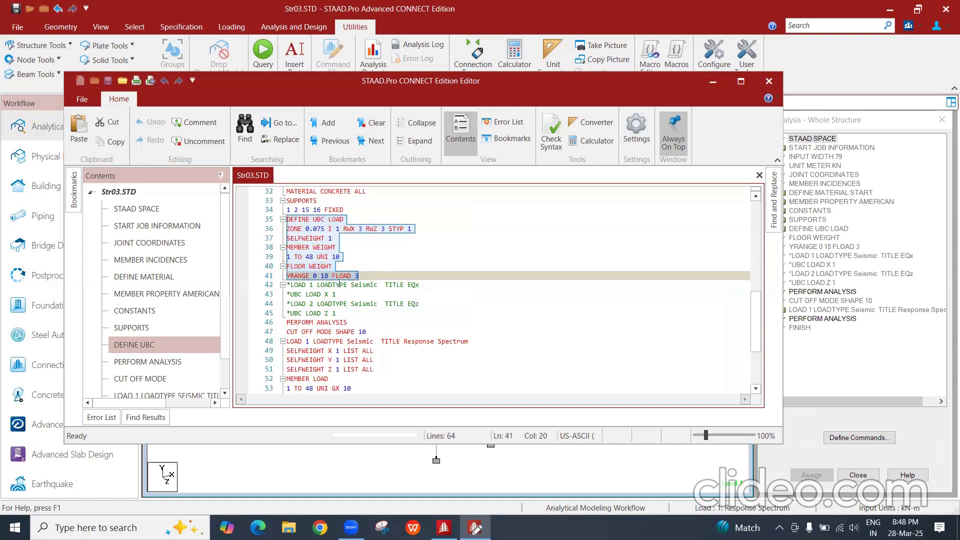
left_click(209, 127)
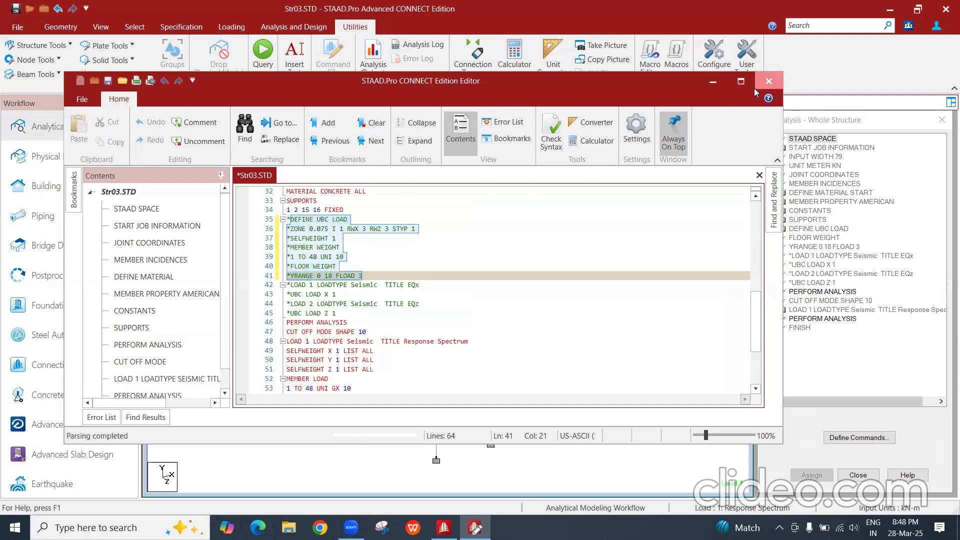
left_click(769, 81)
left_click(378, 284)
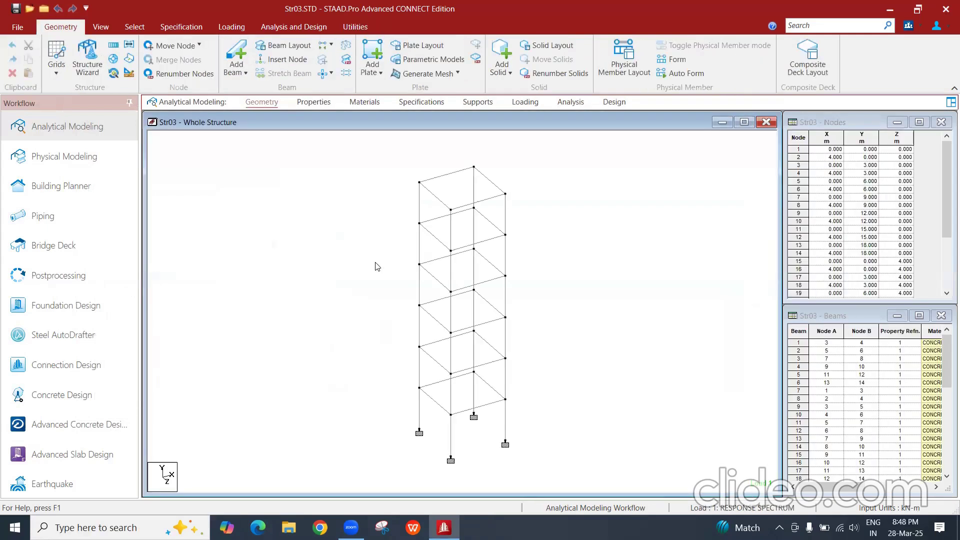
Step: Run the analysis, open its output file and go to the line of the listed error
left_click(295, 26)
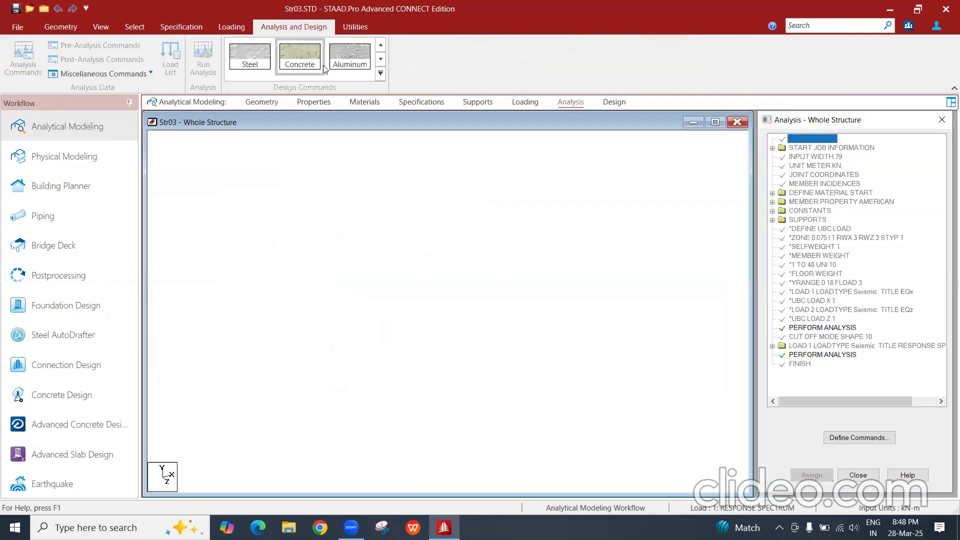
left_click(211, 60)
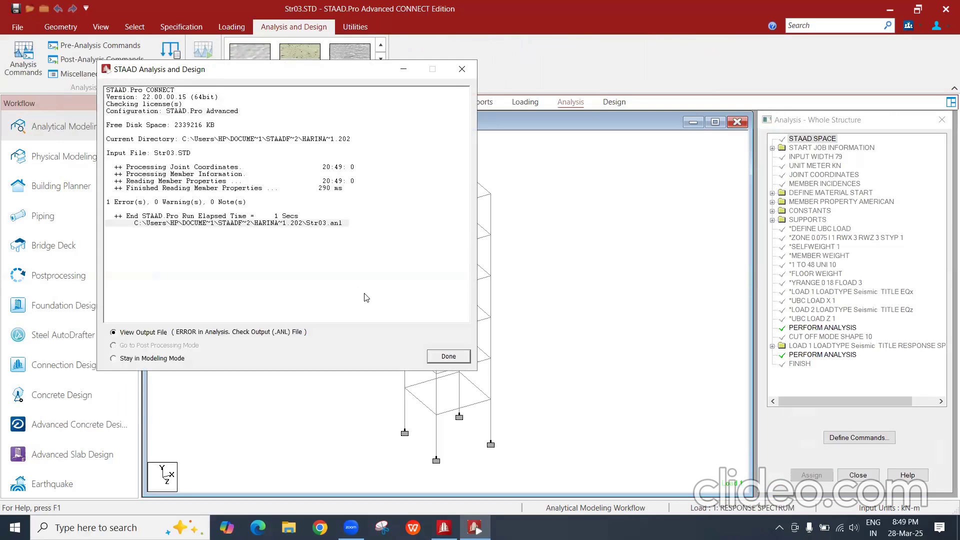
left_click(456, 361)
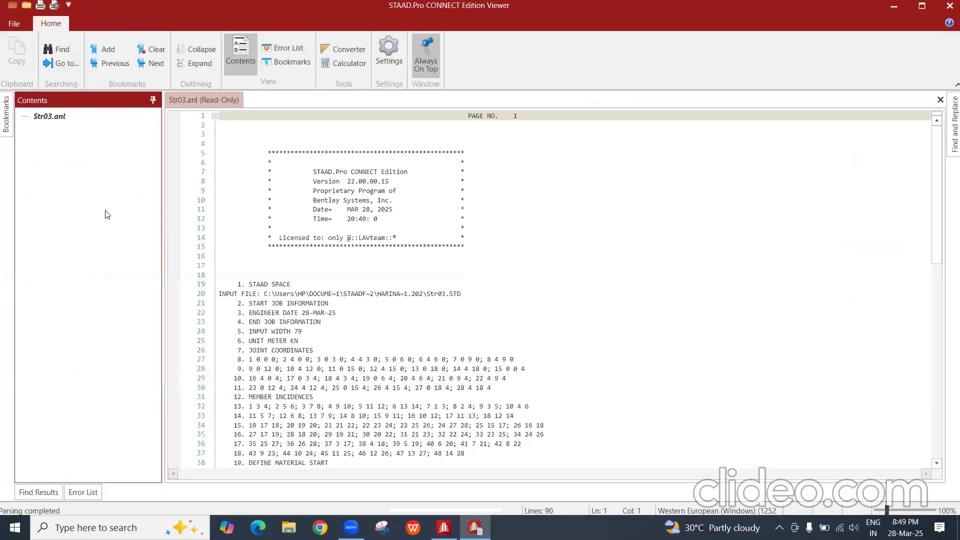
left_click(83, 492)
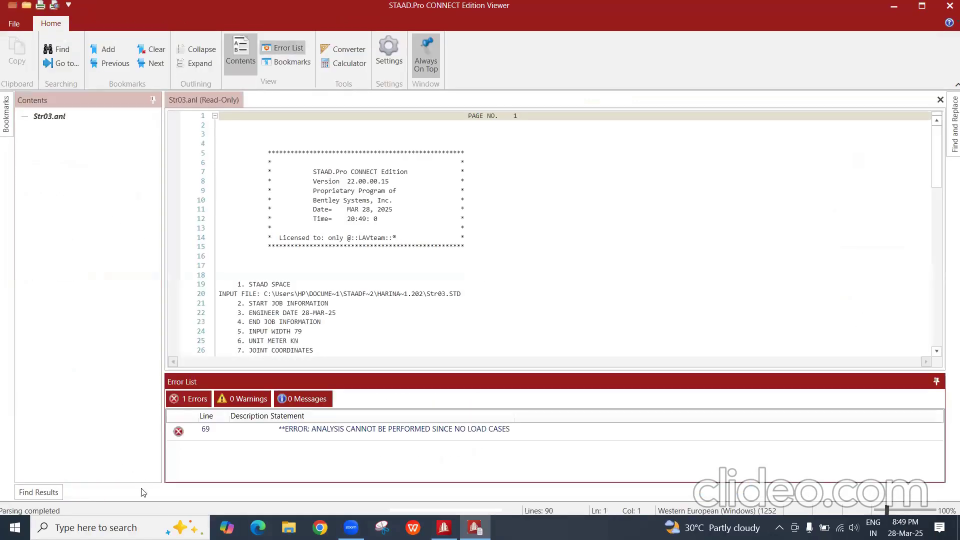
double_click(356, 433)
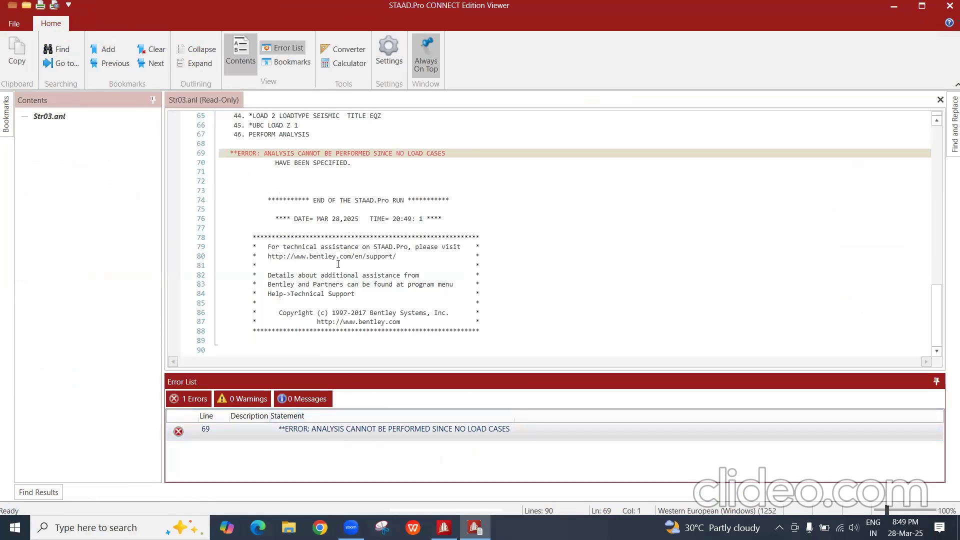
Step: Examine the echoed commands around the error in the output file, from the job information to the first PERFORM ANALYSIS, and close the viewer
scroll(338, 264, "up", 2)
scroll(331, 276, "up", 1)
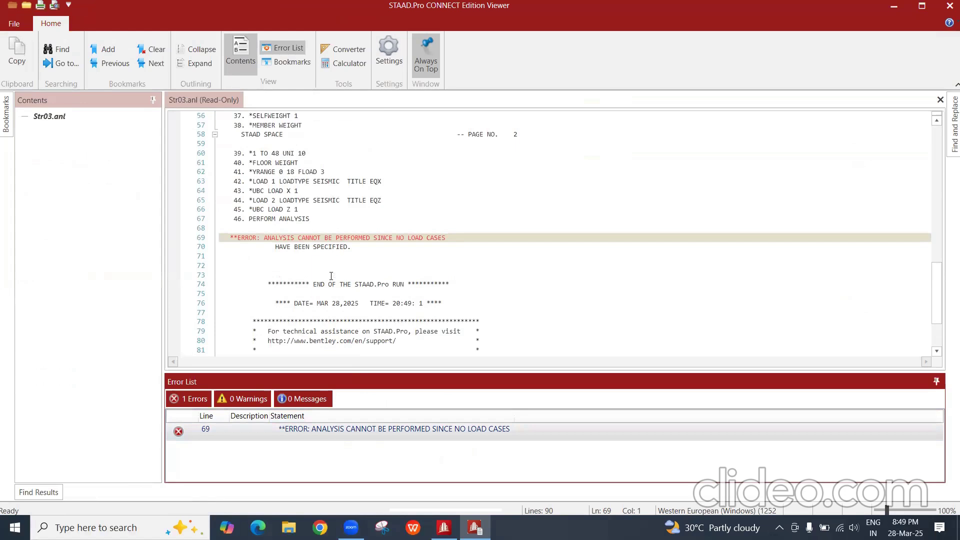
scroll(278, 225, "up", 3)
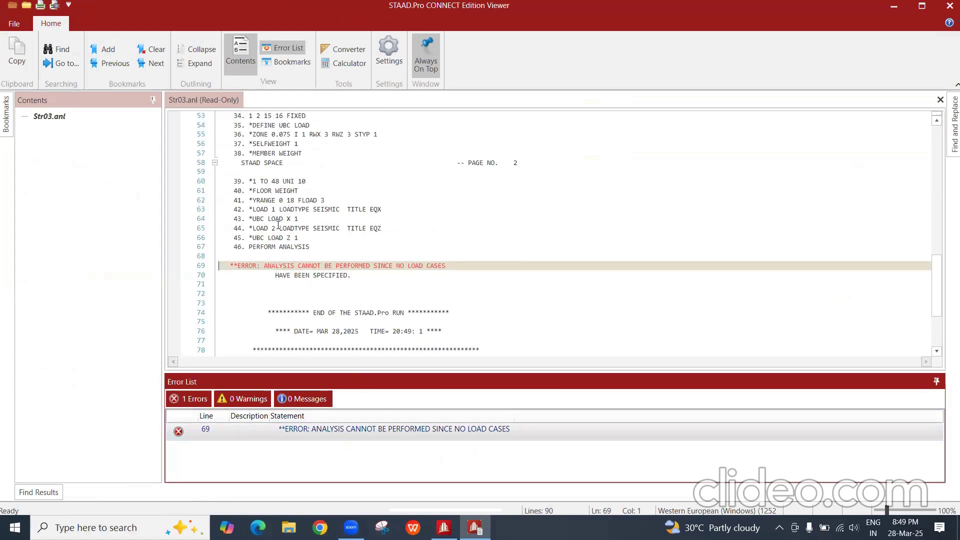
scroll(292, 233, "up", 1)
scroll(292, 233, "up", 4)
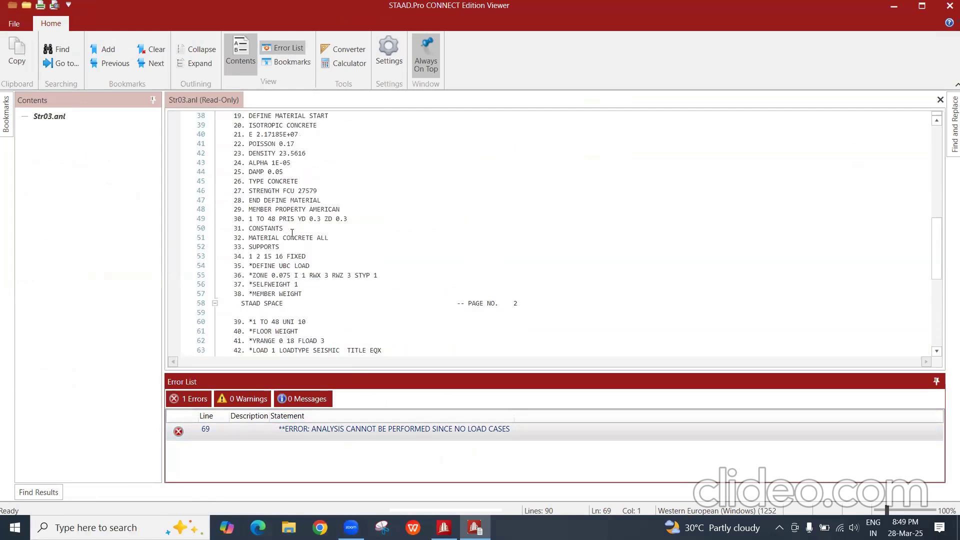
scroll(293, 233, "up", 10)
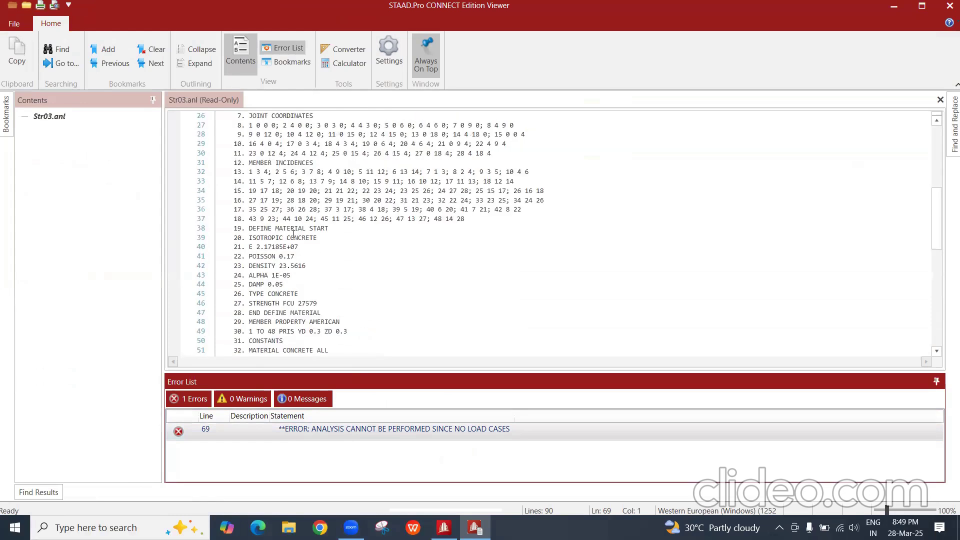
scroll(293, 233, "down", 18)
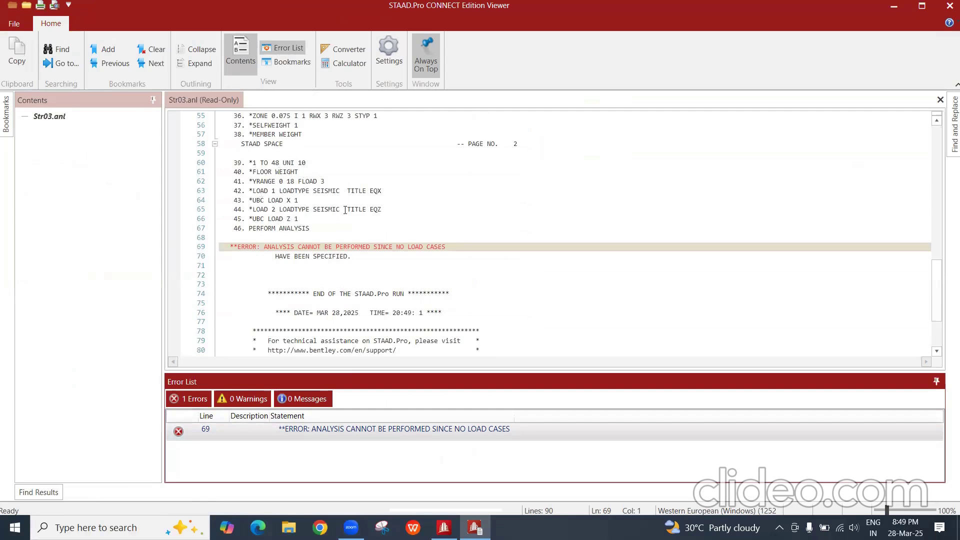
scroll(367, 230, "down", 1)
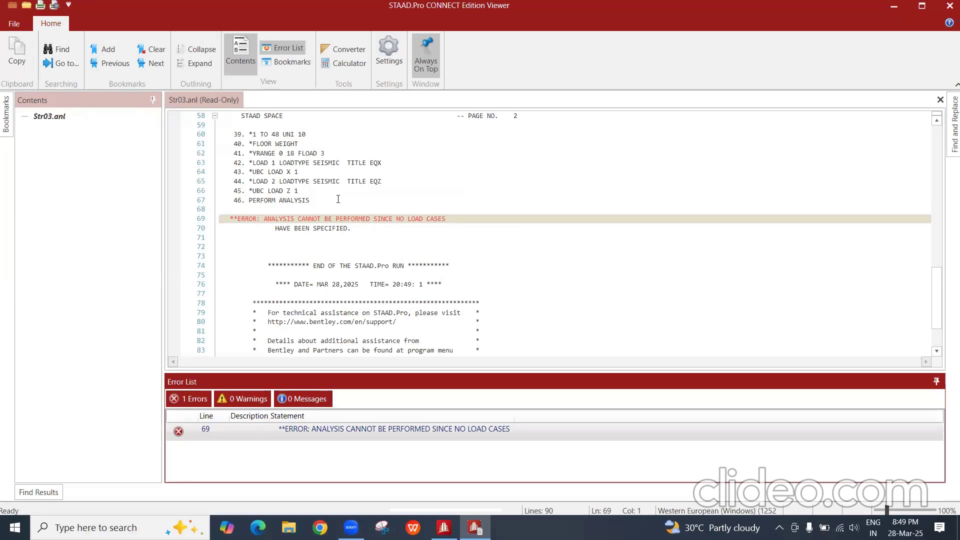
scroll(338, 199, "up", 1)
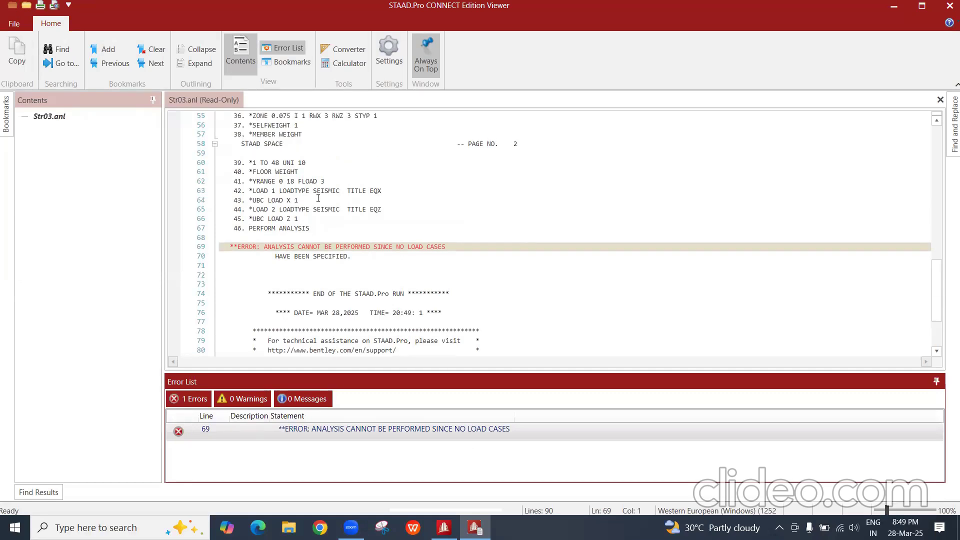
scroll(249, 206, "up", 1)
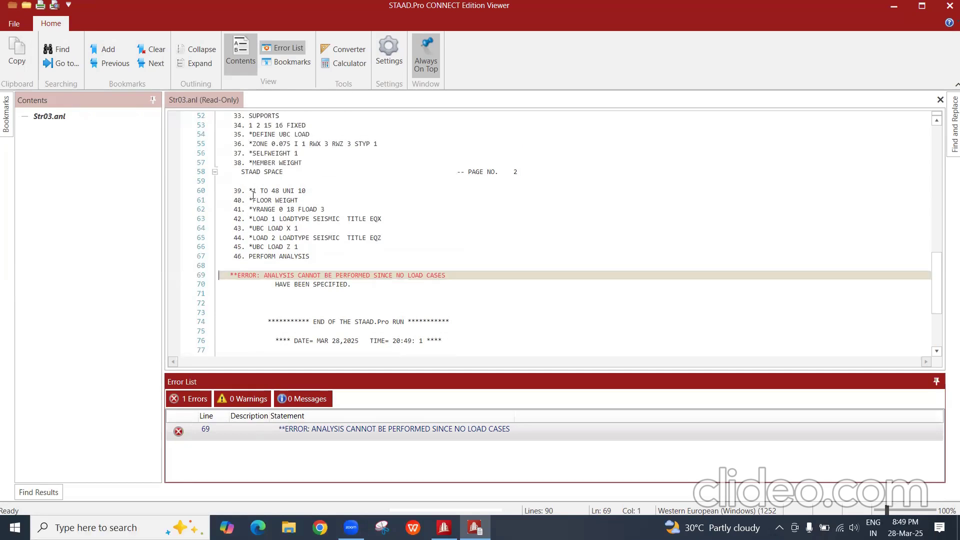
scroll(296, 246, "up", 6)
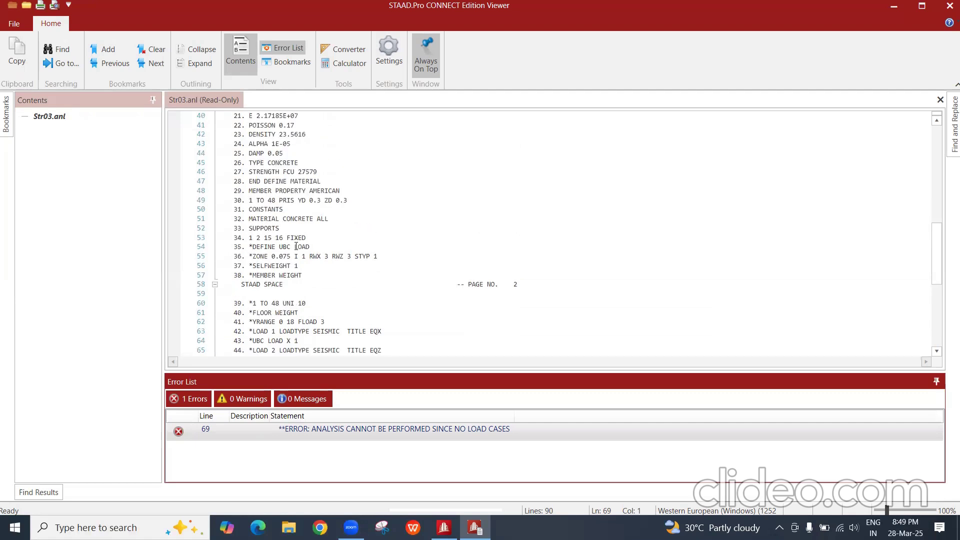
scroll(296, 246, "up", 8)
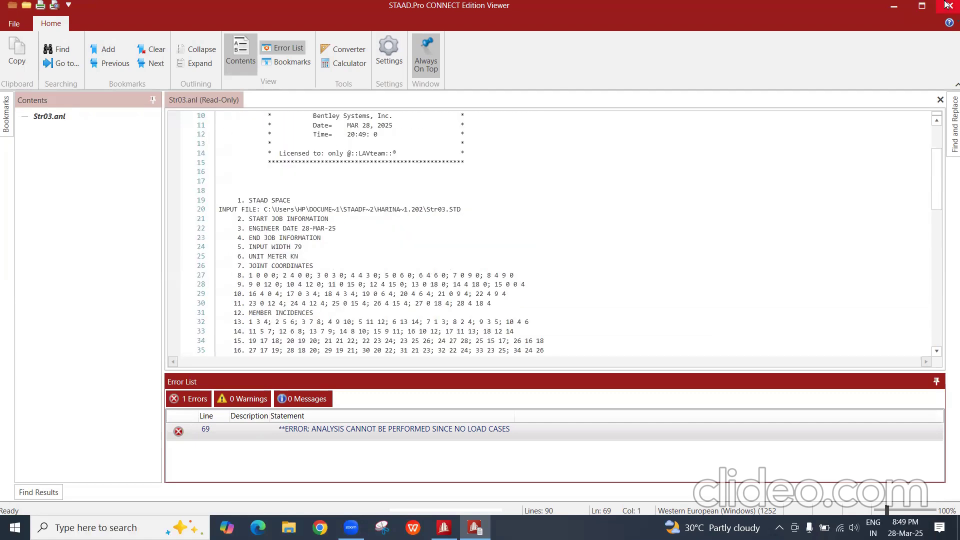
scroll(466, 273, "down", 5)
scroll(466, 273, "down", 1)
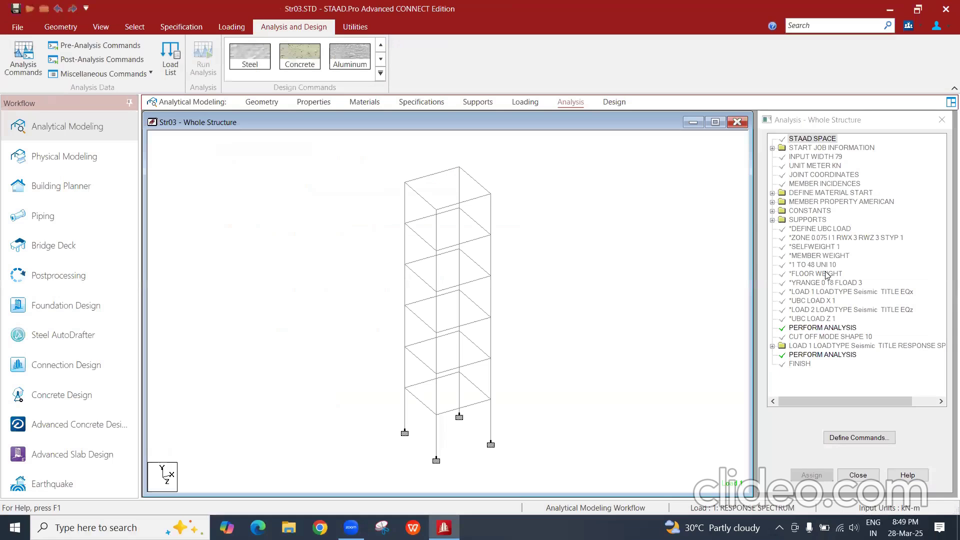
Step: Expand the load definitions and the Response Spectrum case, and review its load items down to the spectrum parameter line
left_click(526, 102)
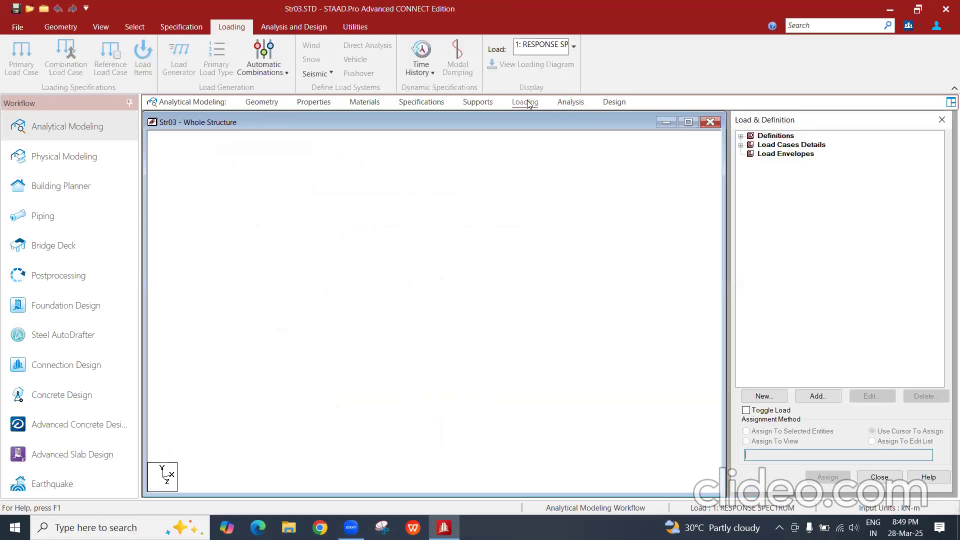
left_click(741, 145)
left_click(740, 135)
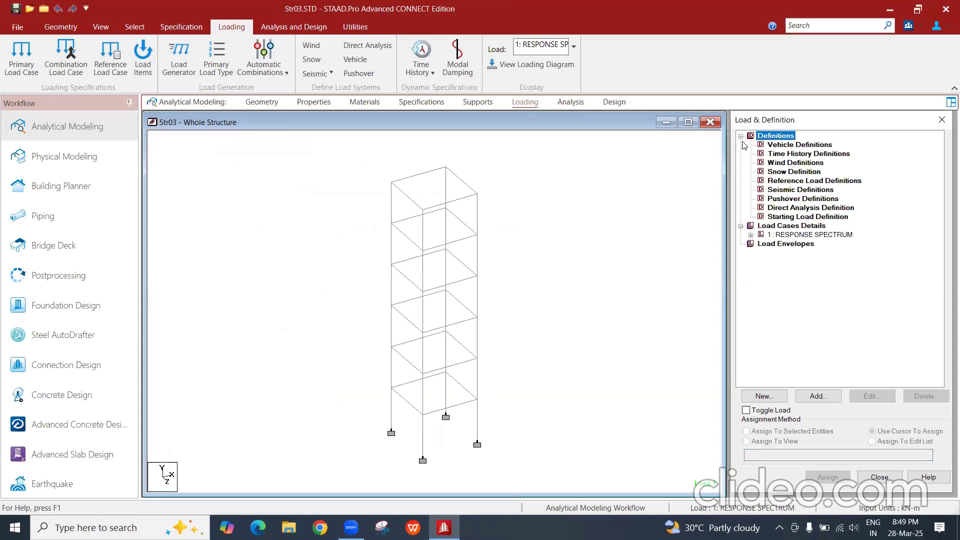
left_click(741, 226)
left_click(741, 226)
left_click(751, 234)
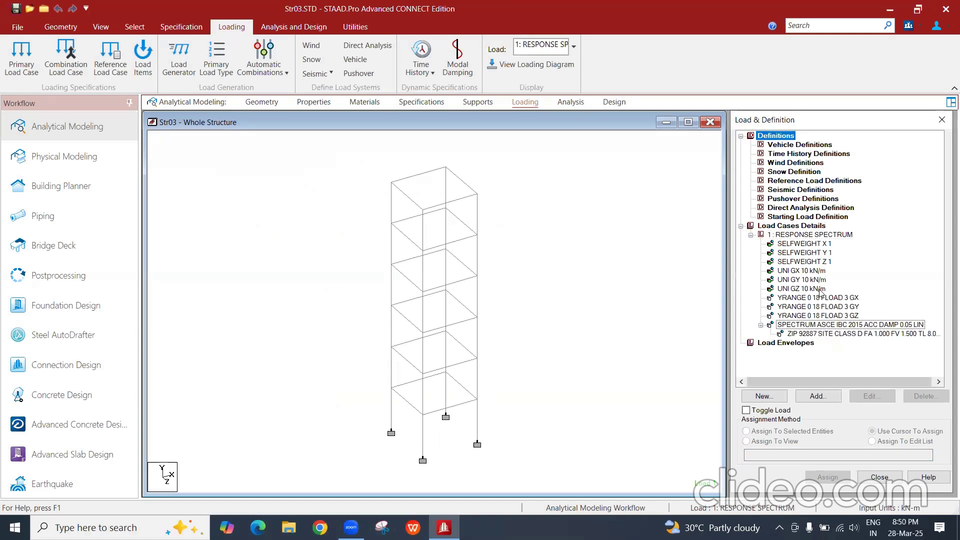
key("Up")
key("Down")
key("Down")
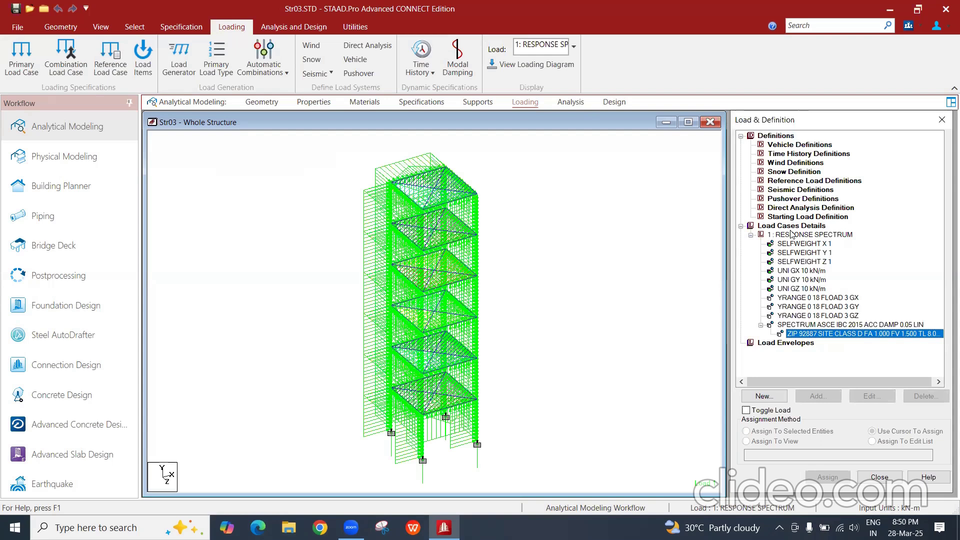
Step: Change the loading type of the Response Spectrum load case to None
left_click(793, 234)
left_click(857, 397)
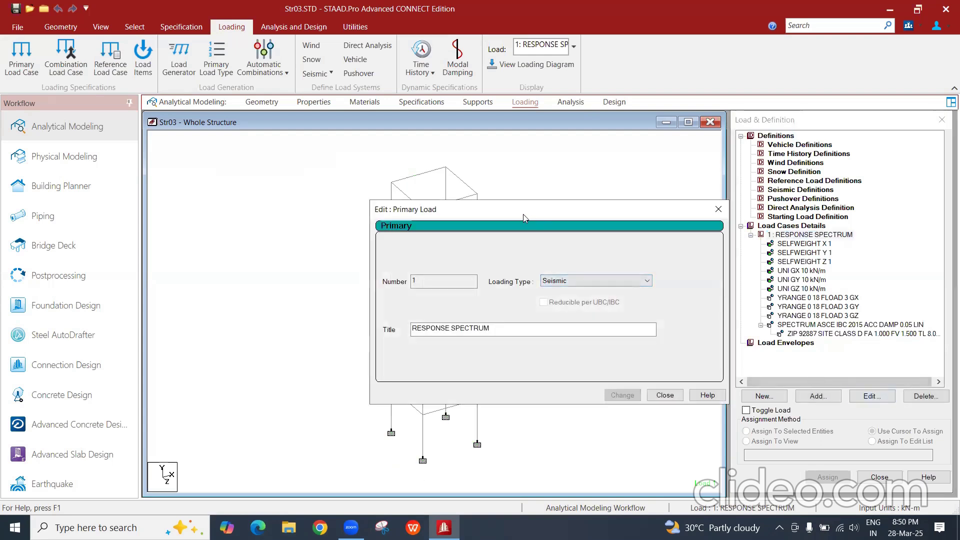
left_click_drag(523, 214, 365, 127)
left_click(417, 194)
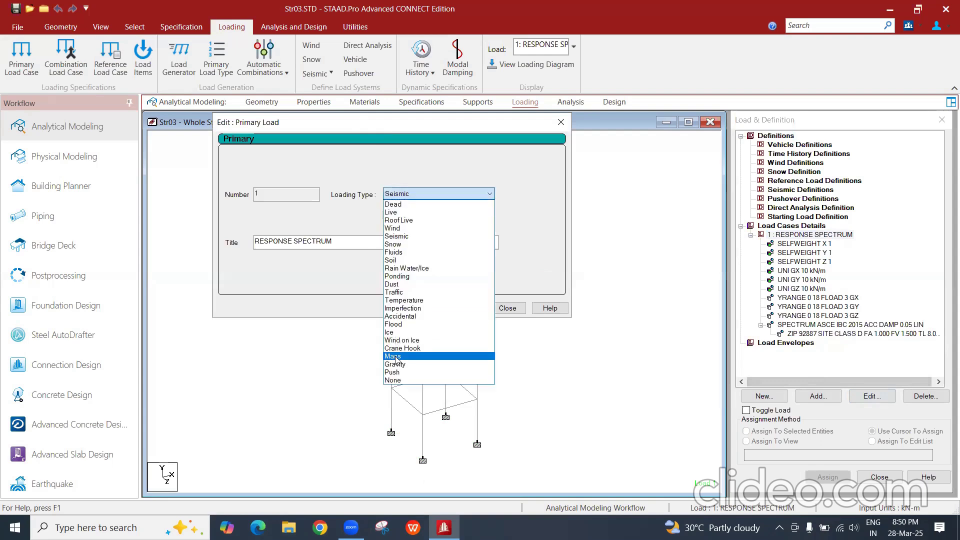
left_click(409, 381)
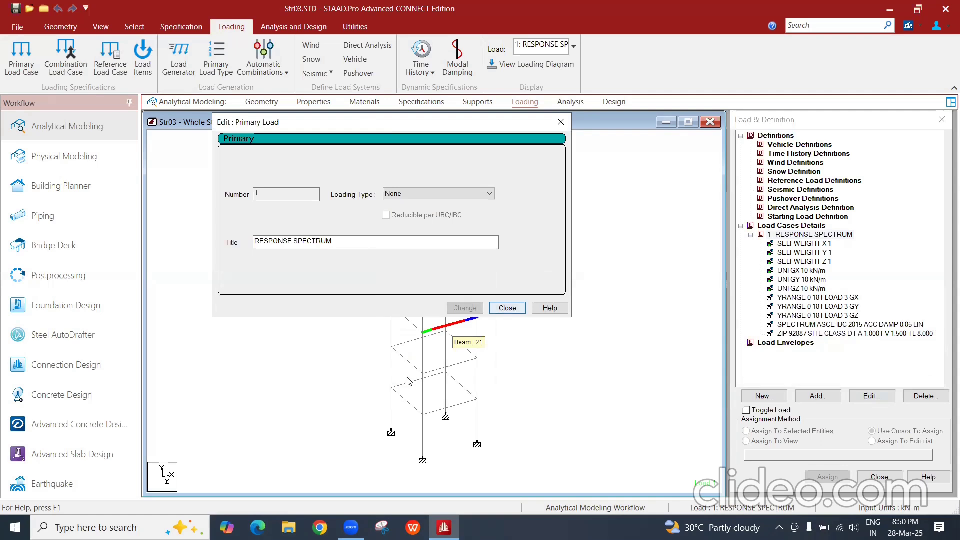
key("Return")
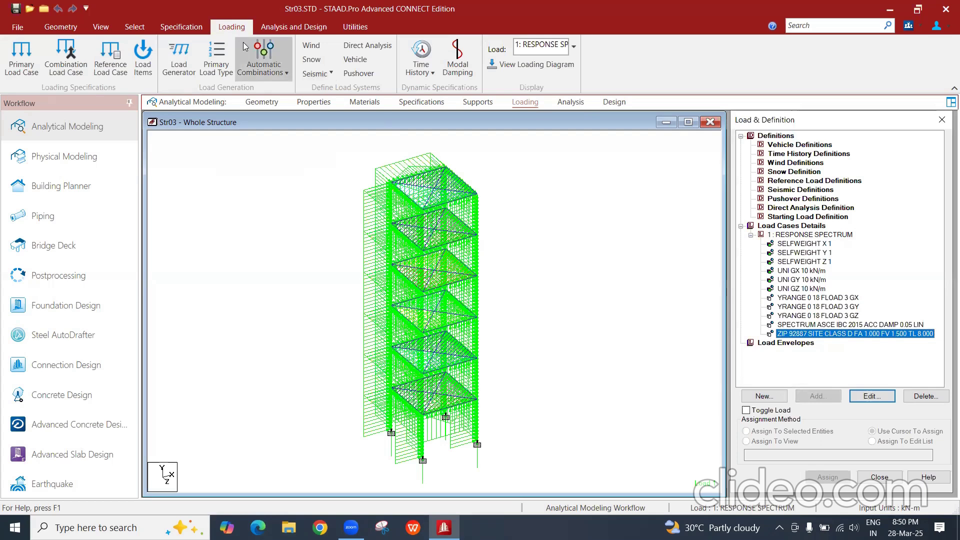
Step: Save the modified structure, rerun the analysis, check the output's error list and close the viewer
left_click(319, 26)
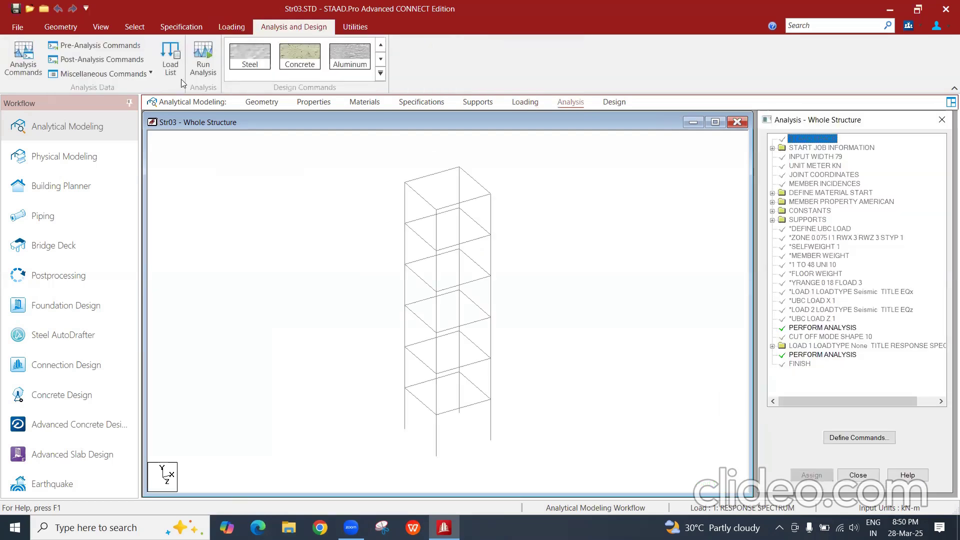
left_click(202, 62)
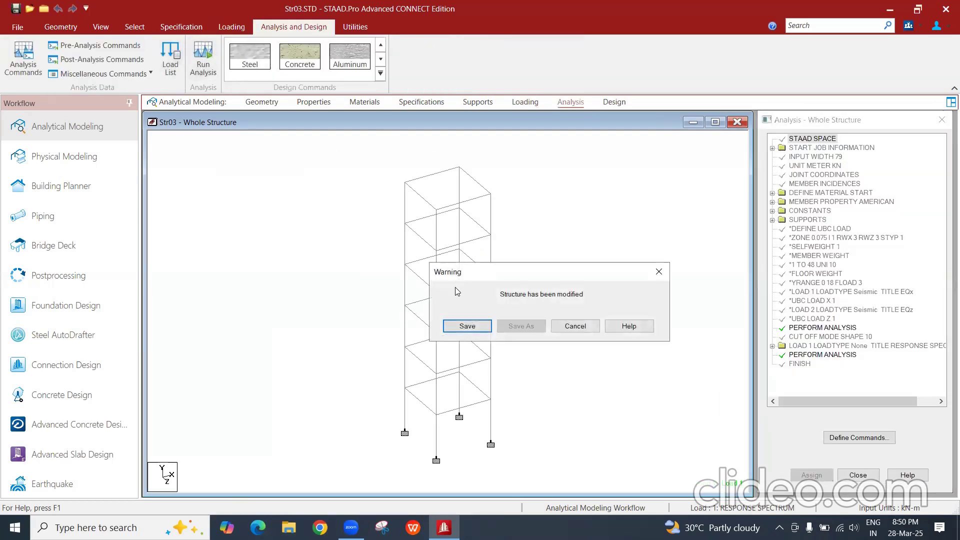
left_click(467, 325)
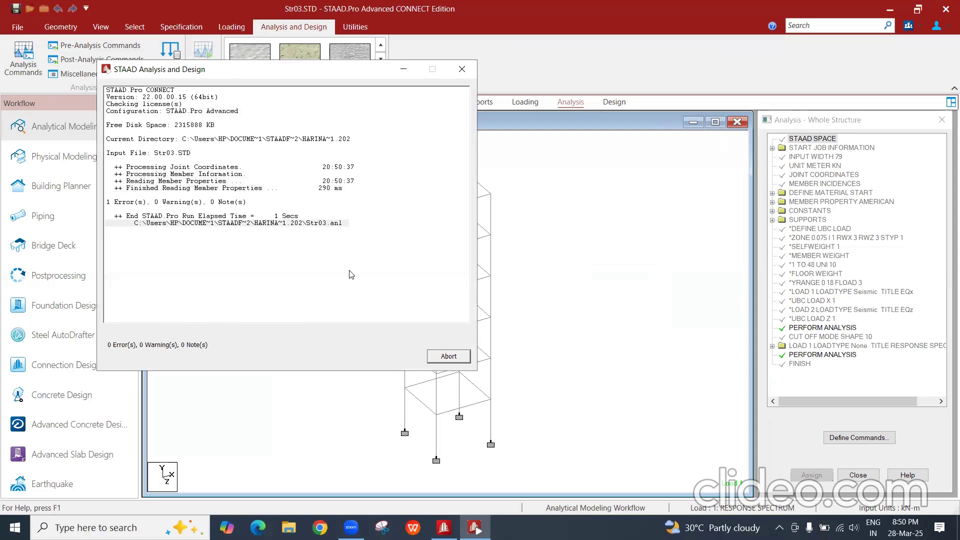
left_click(447, 356)
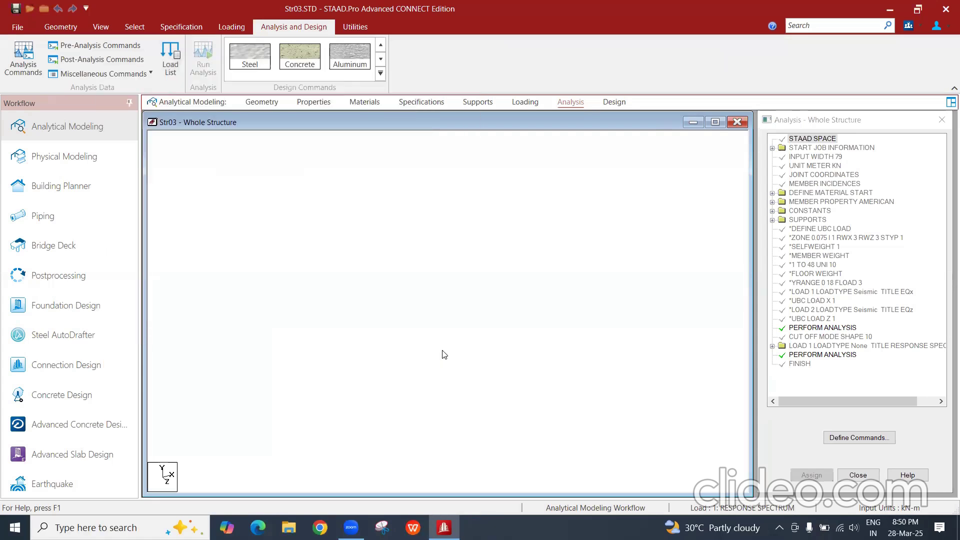
left_click(84, 493)
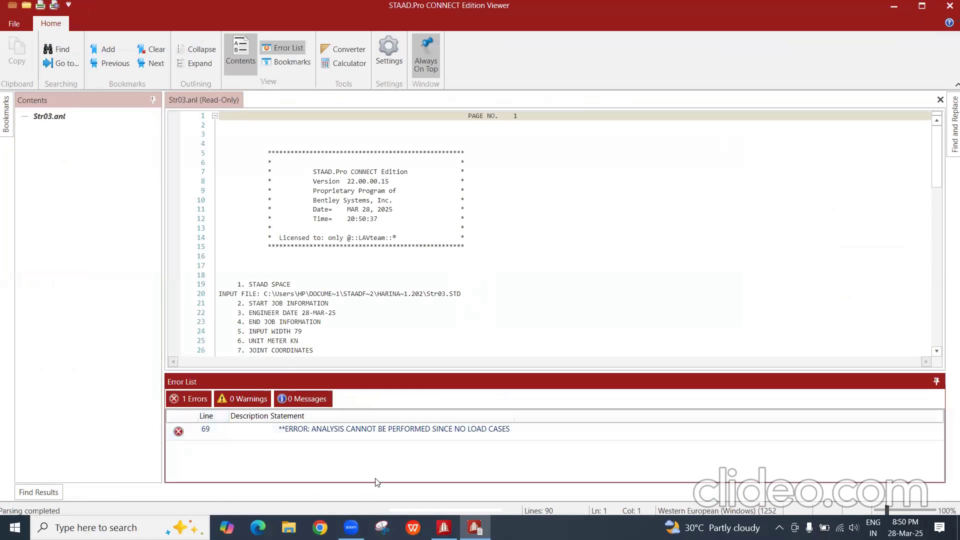
left_click(946, 5)
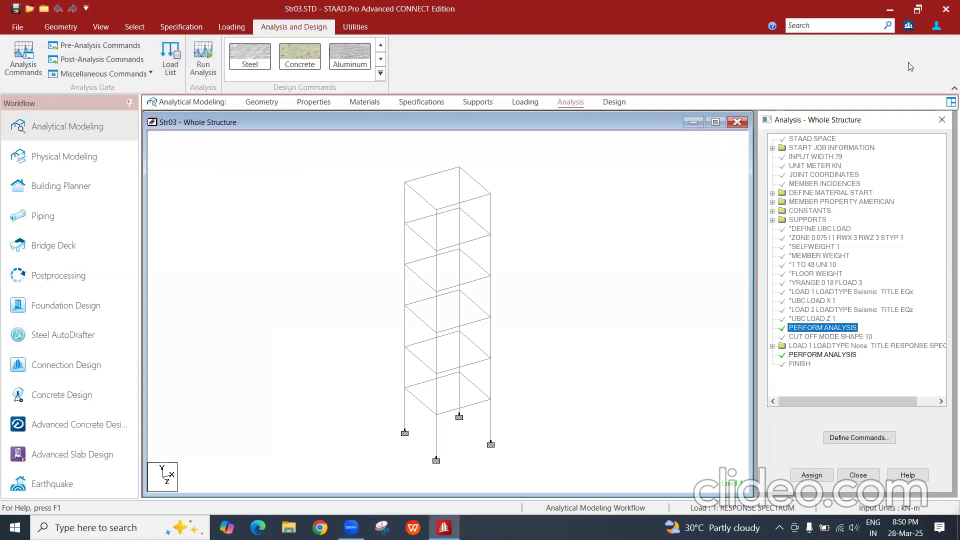
Step: Delete the first PERFORM ANALYSIS command, the one placed before the cut-off mode shape command
right_click(827, 328)
left_click(853, 346)
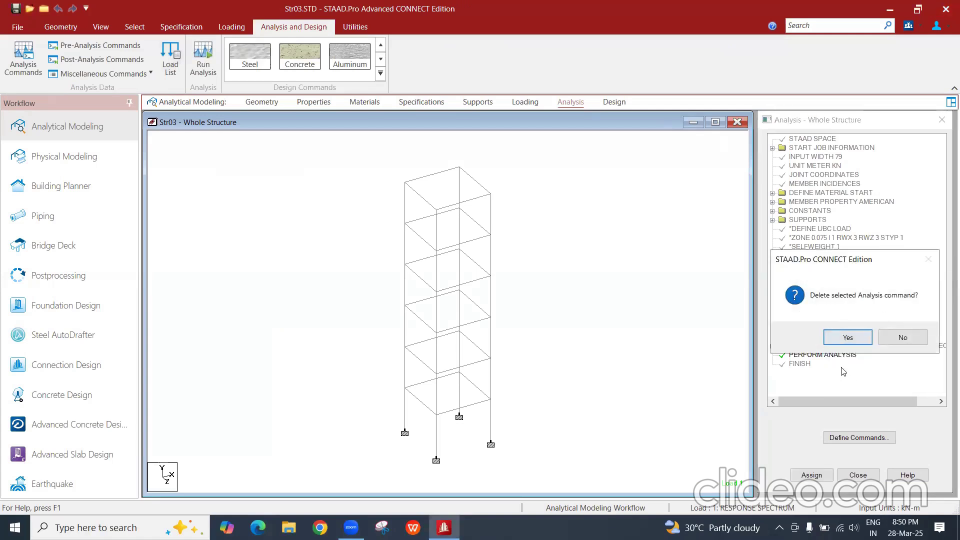
key("Return")
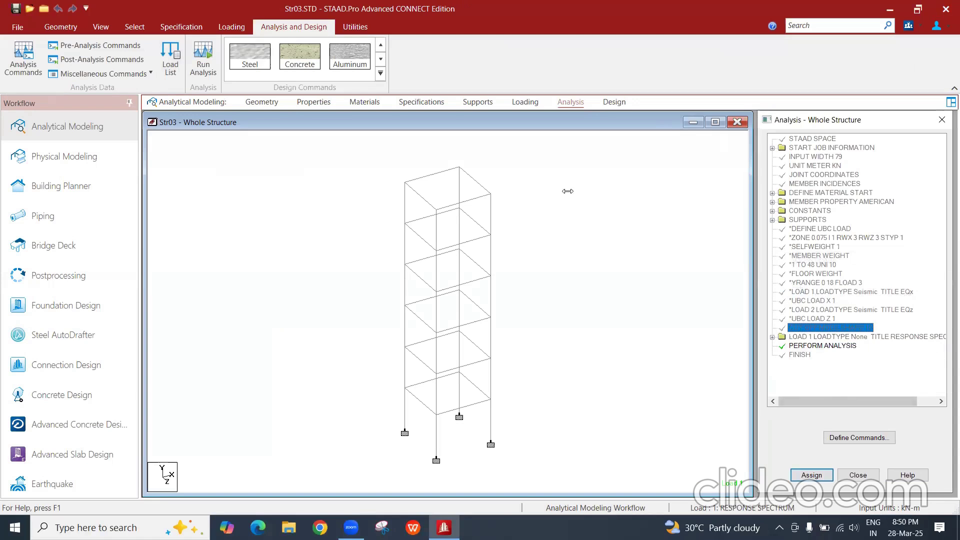
Step: Save the modified structure, rerun the analysis and open the error list of the output file
left_click(206, 70)
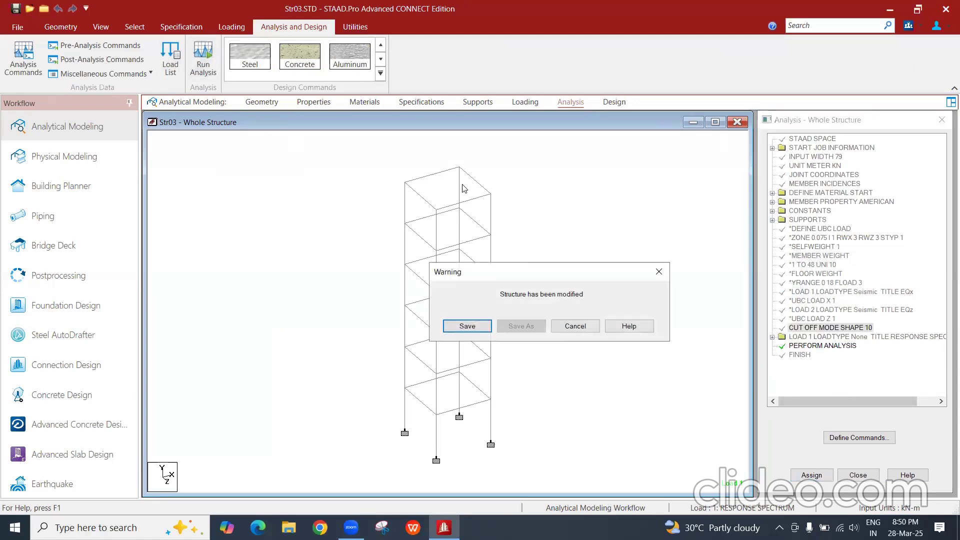
key("Return")
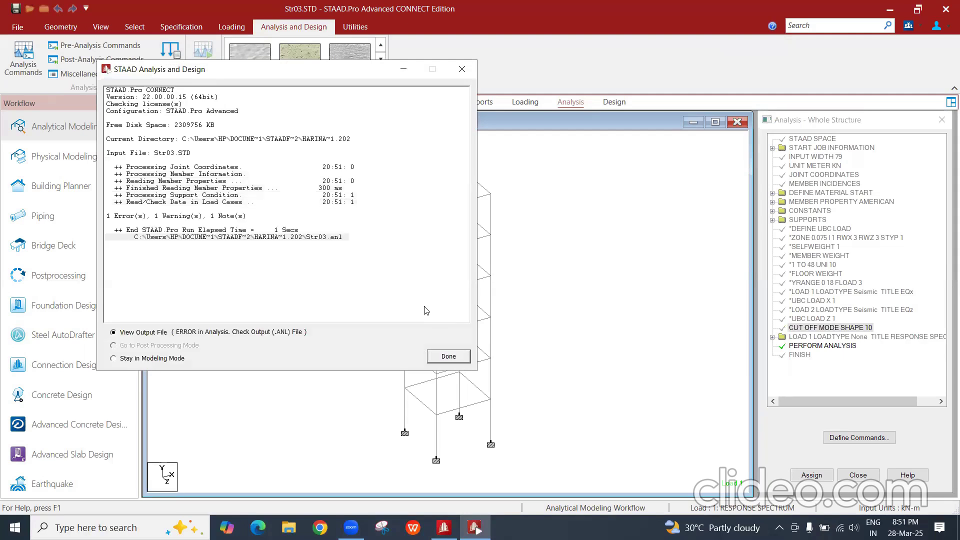
left_click(449, 357)
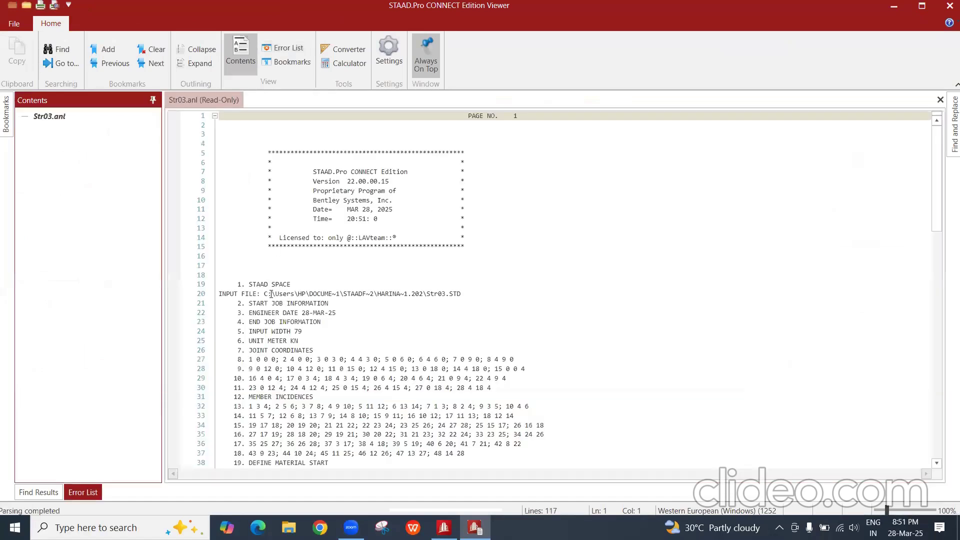
left_click(83, 492)
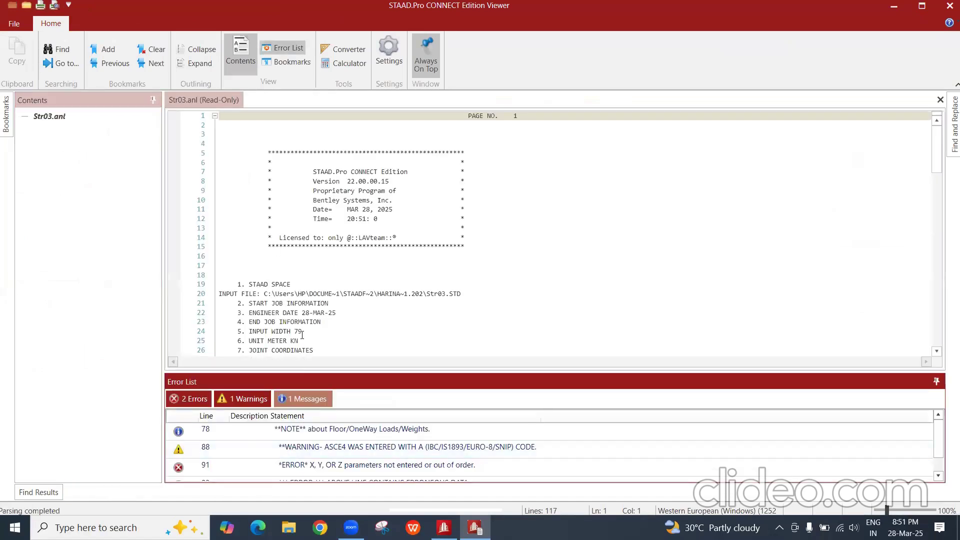
Step: Examine the echoed load commands and the warning and error lines around the SPECTRUM command, and close the output viewer
left_click(618, 220)
left_click_drag(937, 159, 928, 331)
scroll(929, 331, "down", 10)
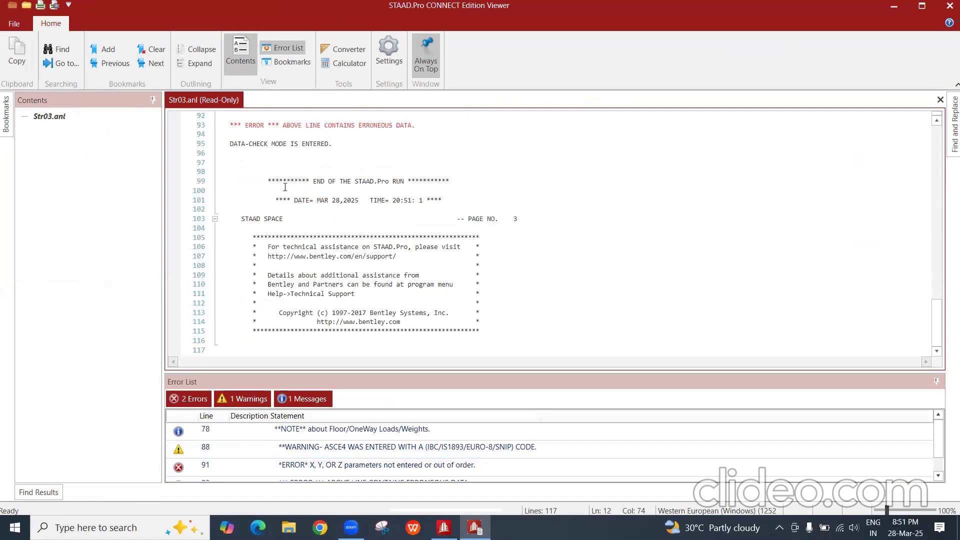
scroll(286, 187, "up", 6)
scroll(288, 191, "up", 3)
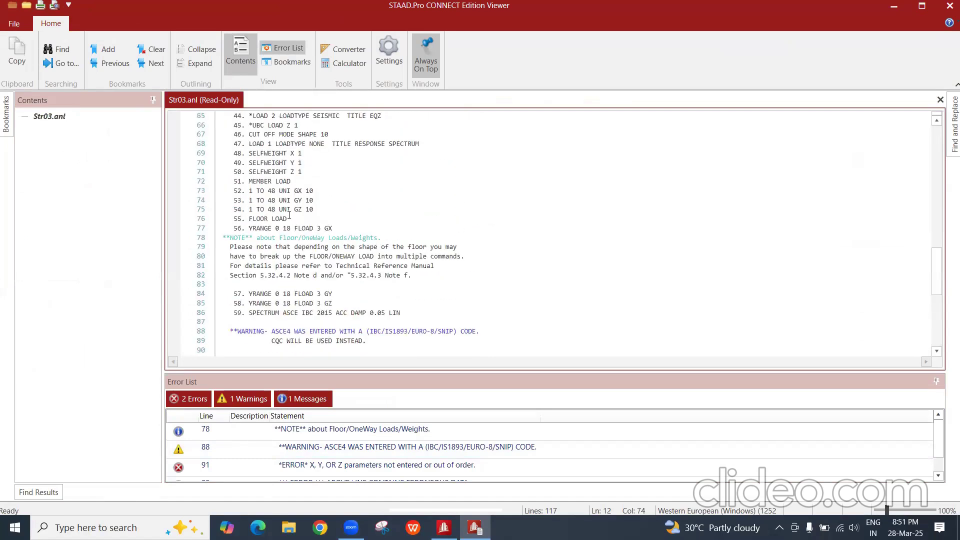
scroll(338, 245, "down", 5)
left_click(90, 123)
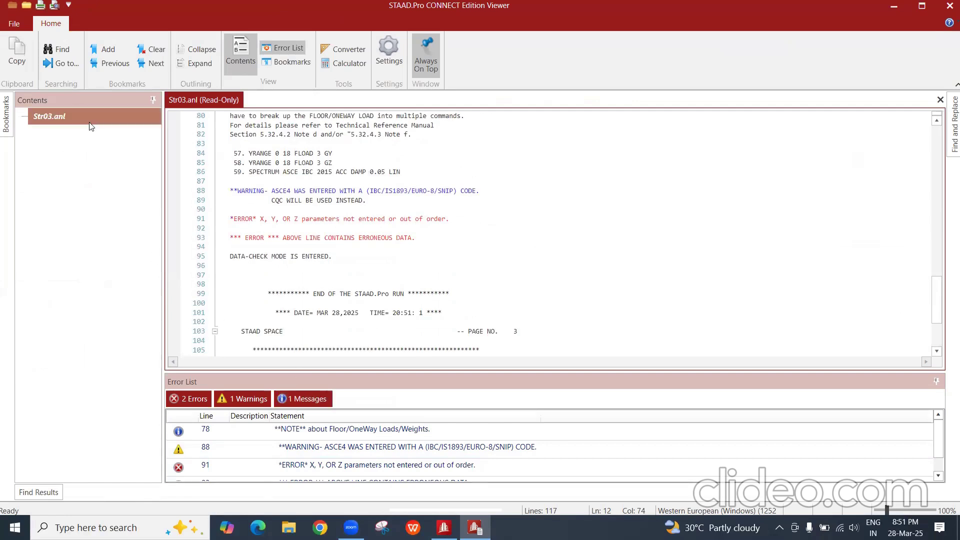
left_click(191, 401)
double_click(349, 449)
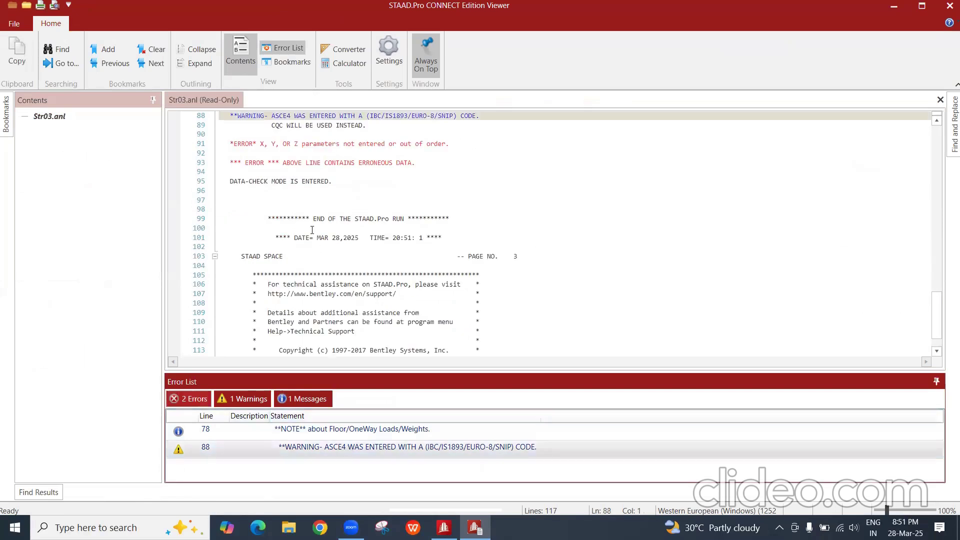
scroll(283, 159, "up", 1)
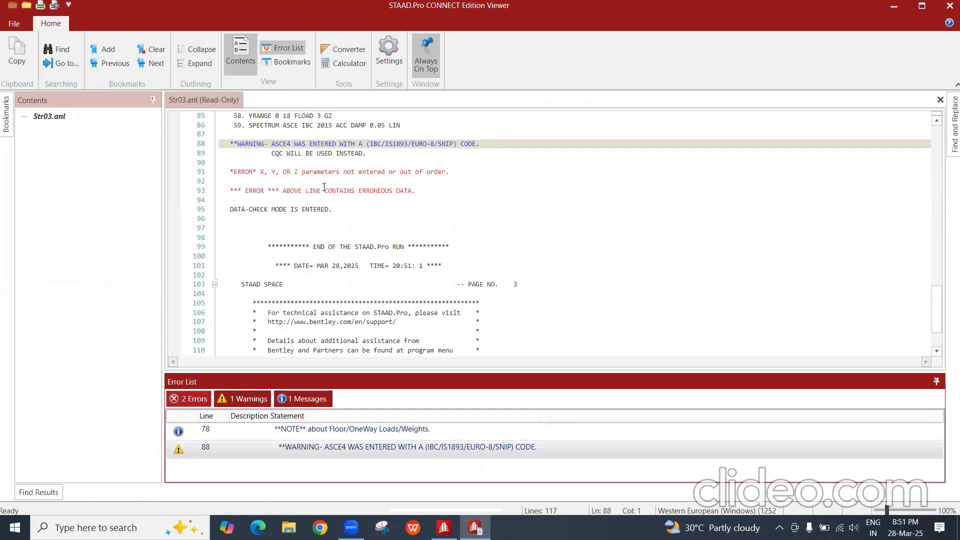
key("alt+F4")
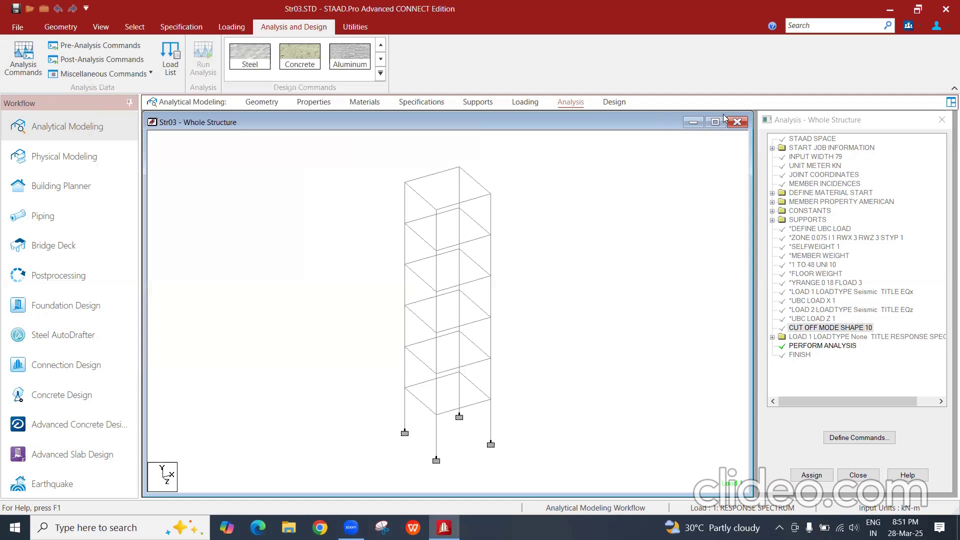
Step: Change the combination method of the Response Spectrum case's IBC 2015 spectrum load item to CQC
left_click(525, 101)
left_click(741, 145)
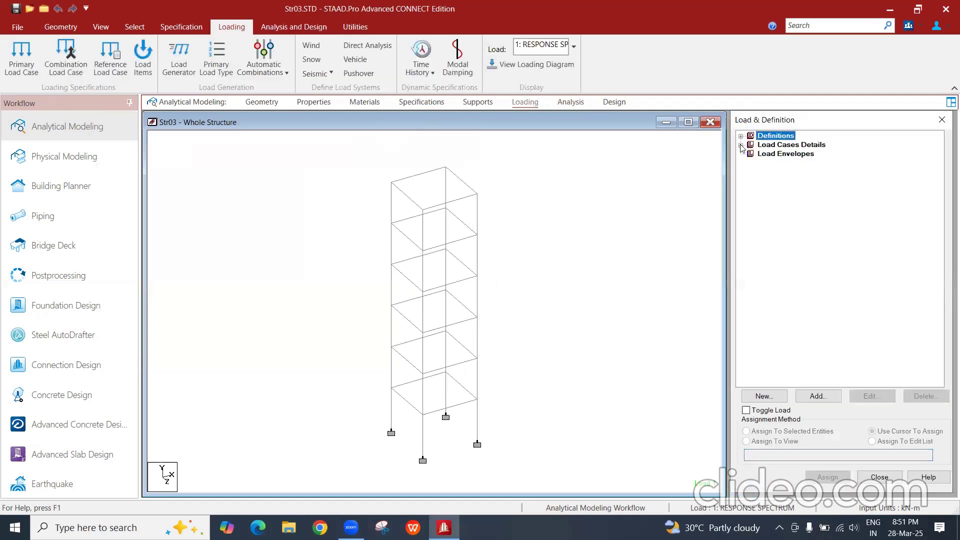
left_click(751, 154)
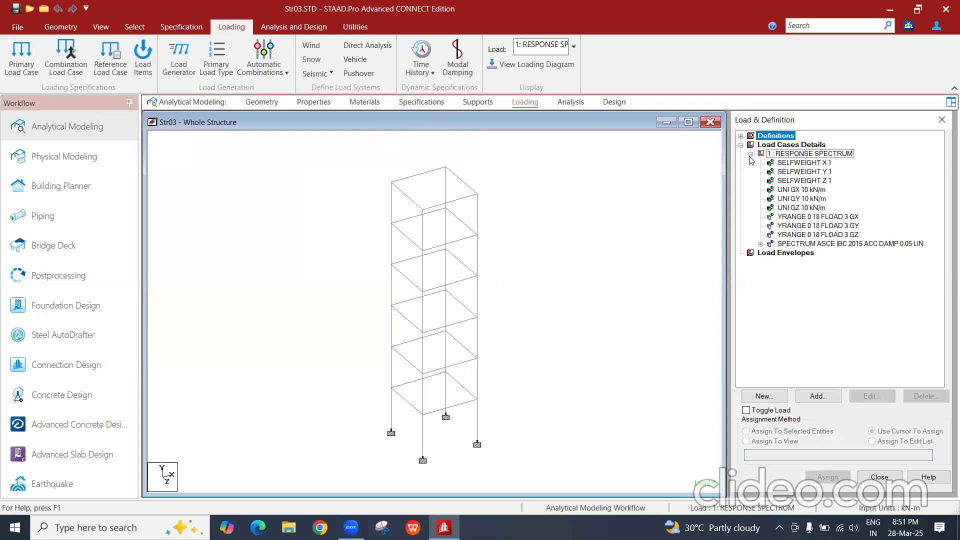
left_click(760, 243)
left_click(830, 252)
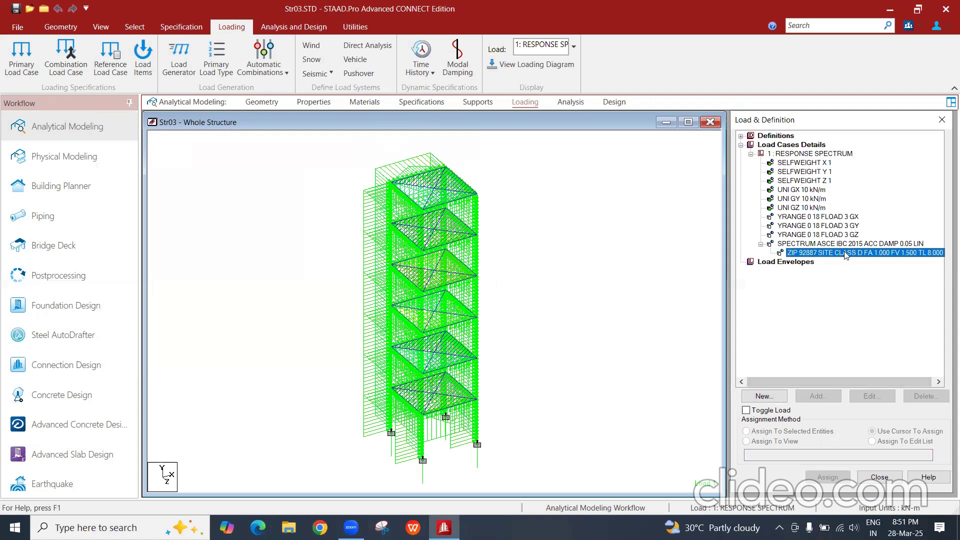
left_click(831, 243)
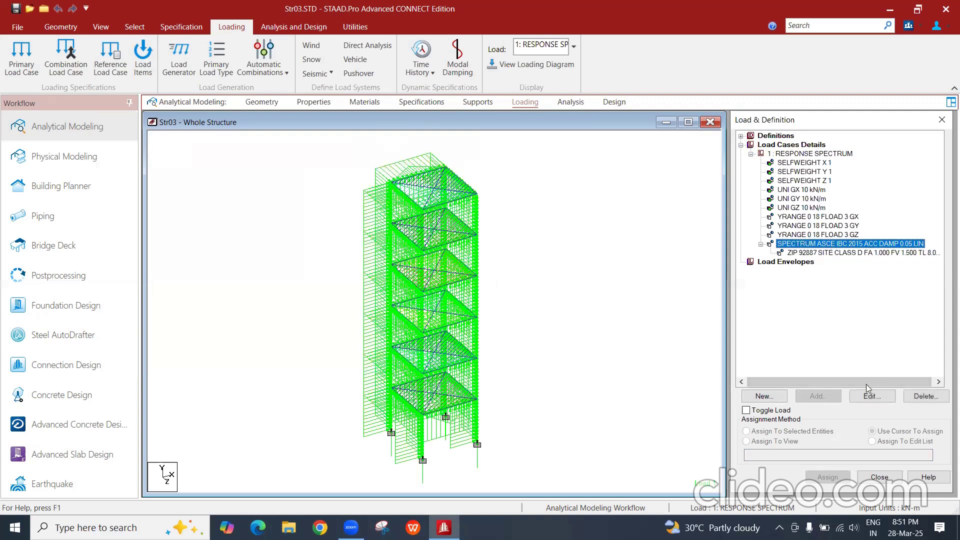
left_click(869, 397)
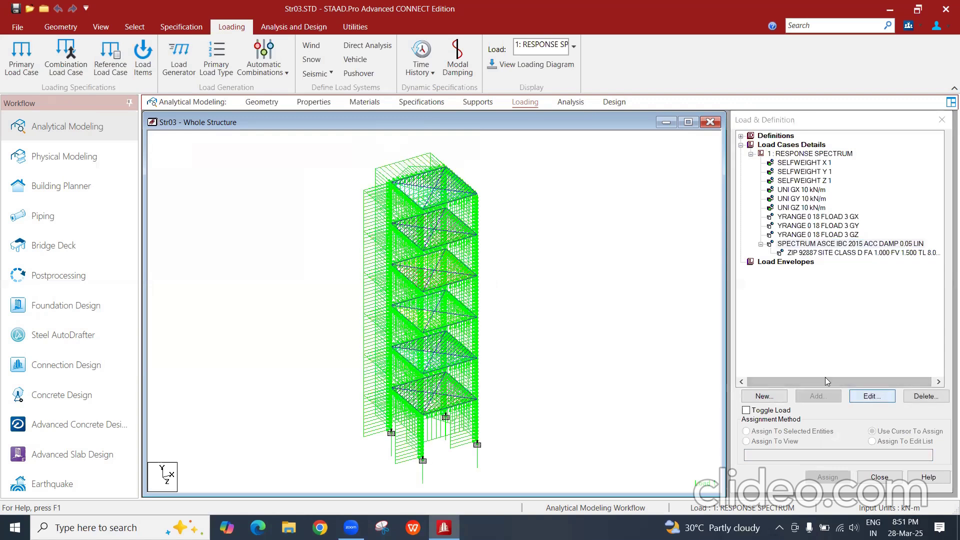
left_click(870, 398)
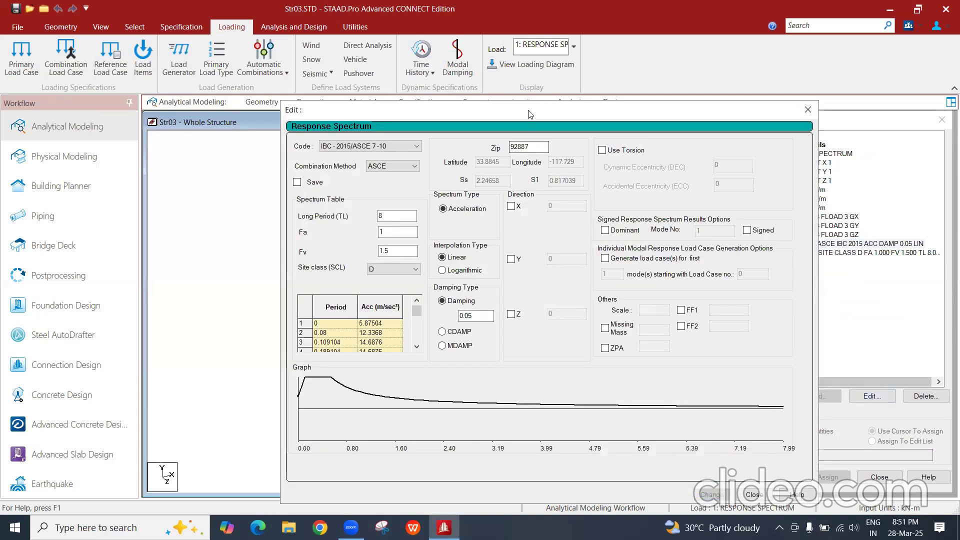
left_click_drag(531, 114, 329, 60)
left_click(186, 115)
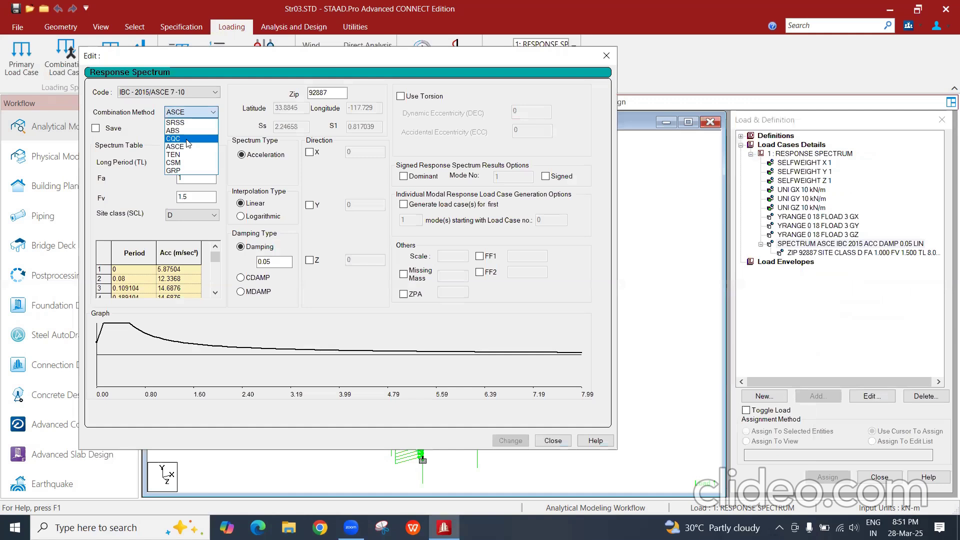
left_click(186, 140)
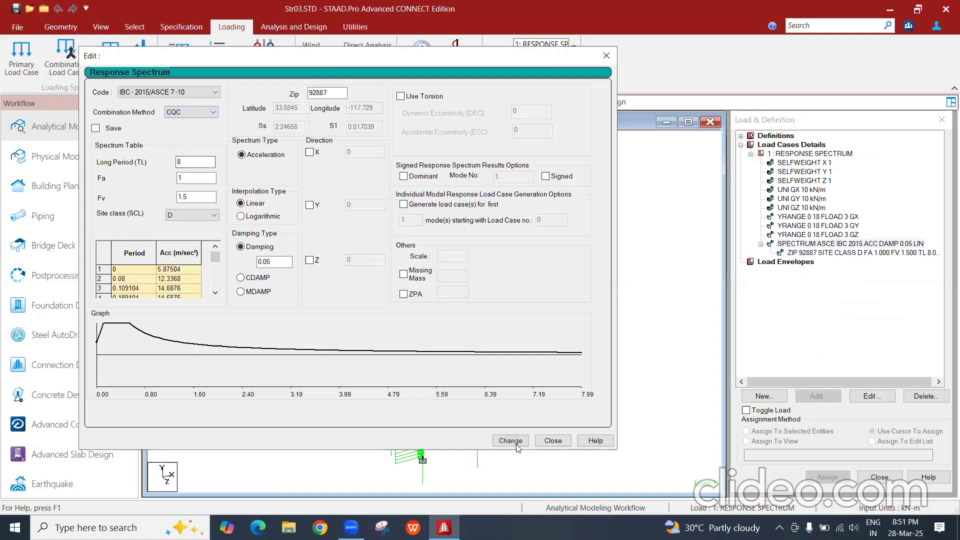
left_click(511, 441)
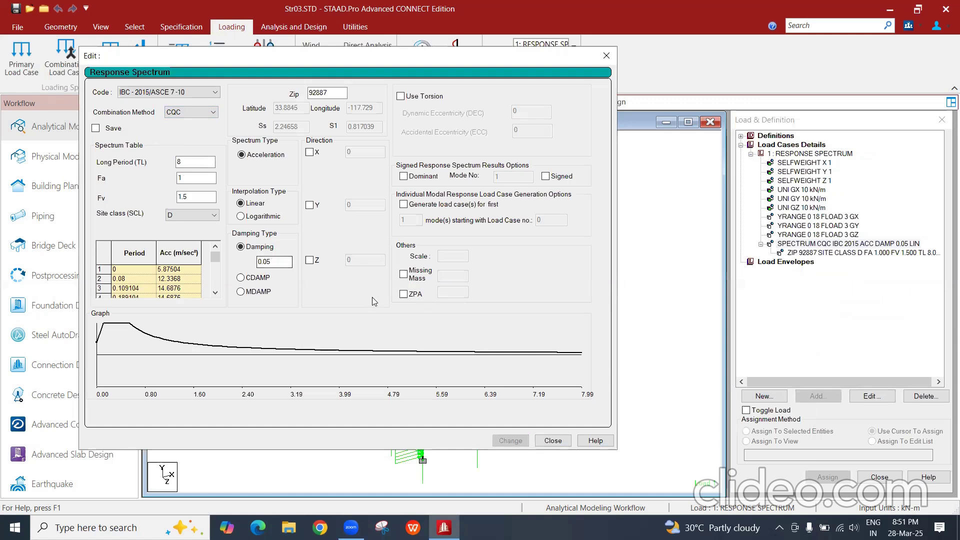
left_click(553, 440)
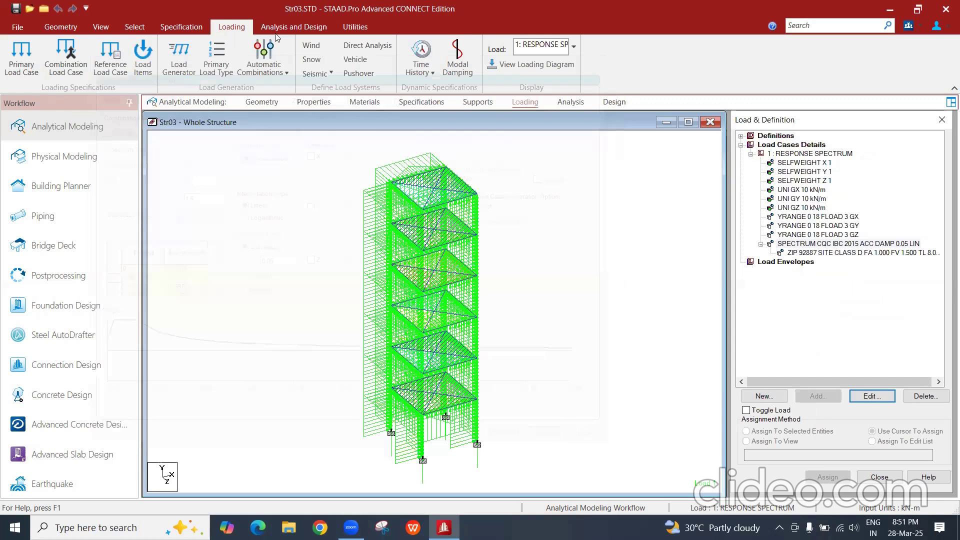
Step: Save and rerun the analysis with the CQC spectrum, and bring up the output file's error list
left_click(263, 26)
left_click(204, 64)
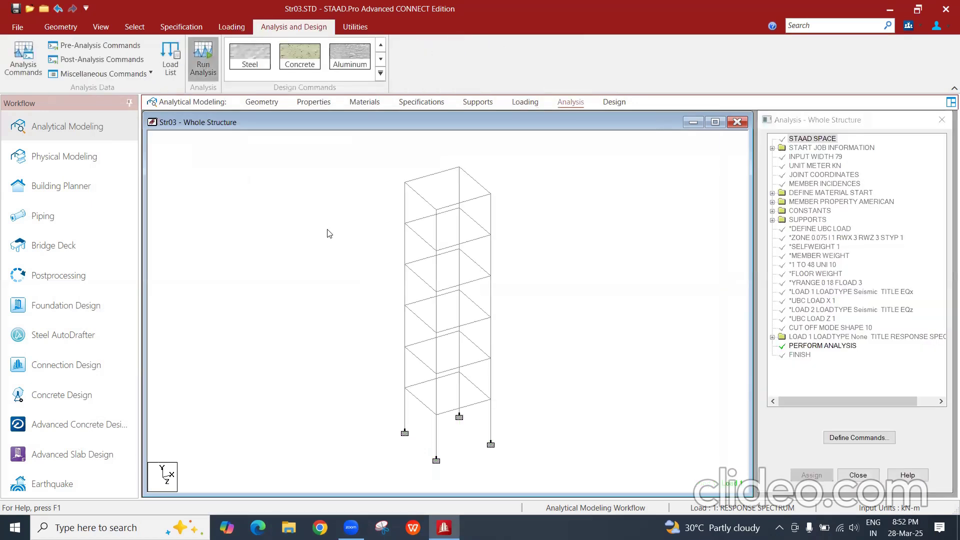
key("Return")
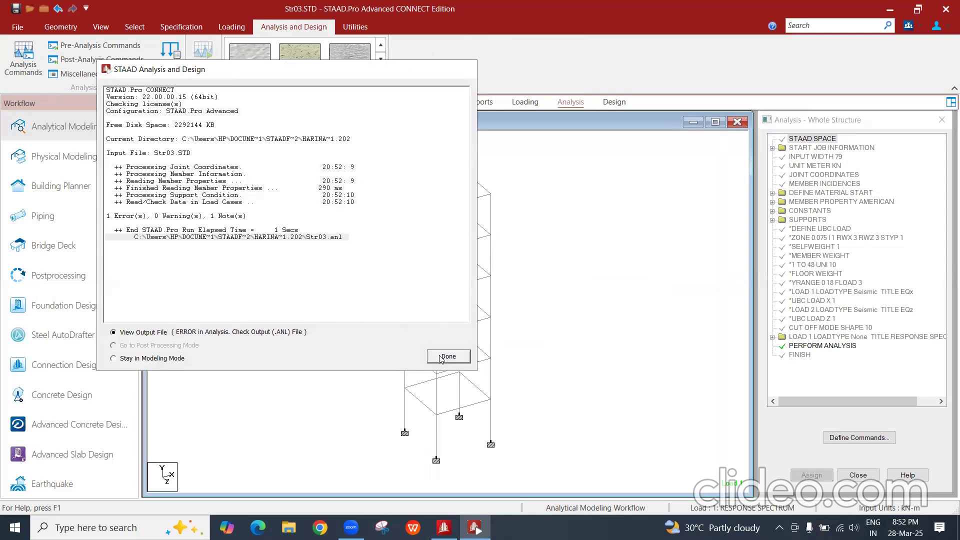
left_click(447, 356)
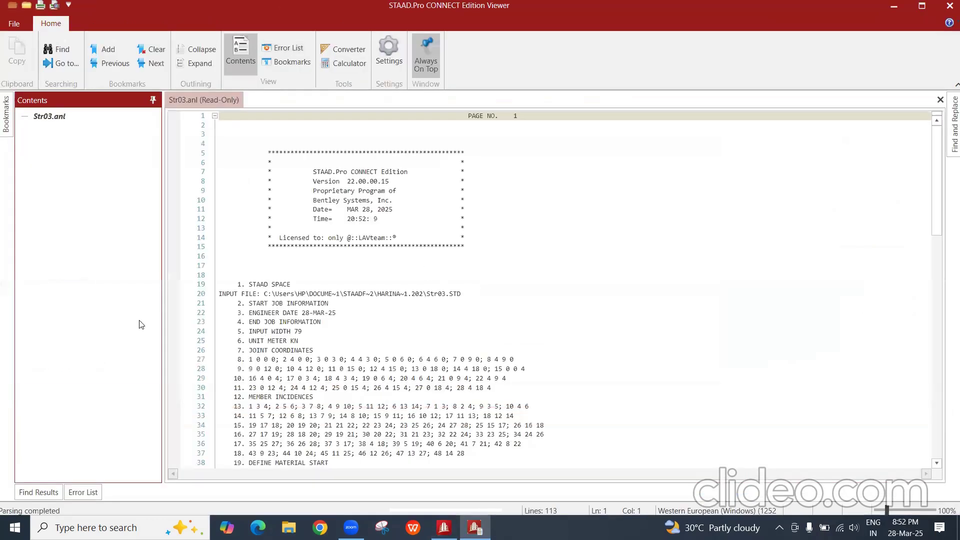
left_click(83, 492)
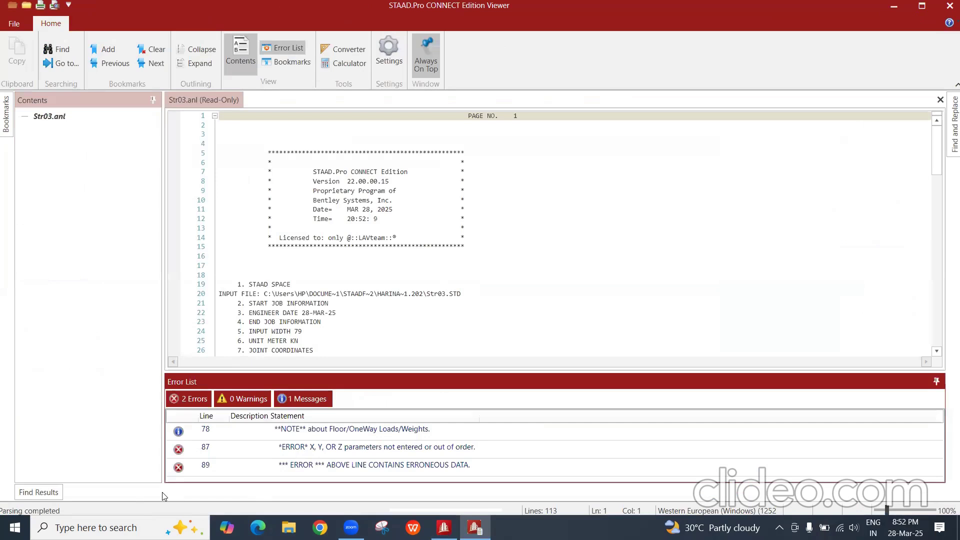
Step: Go to the X, Y, Z parameter error, examine the echoed commands from the cut-off mode shape to the SPECTRUM line, and close the viewer
double_click(382, 453)
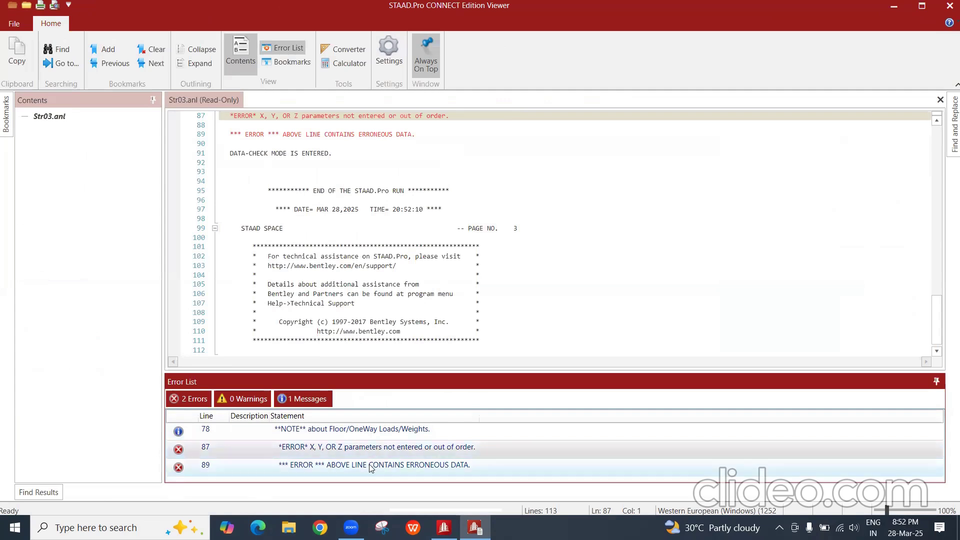
scroll(354, 280, "up", 2)
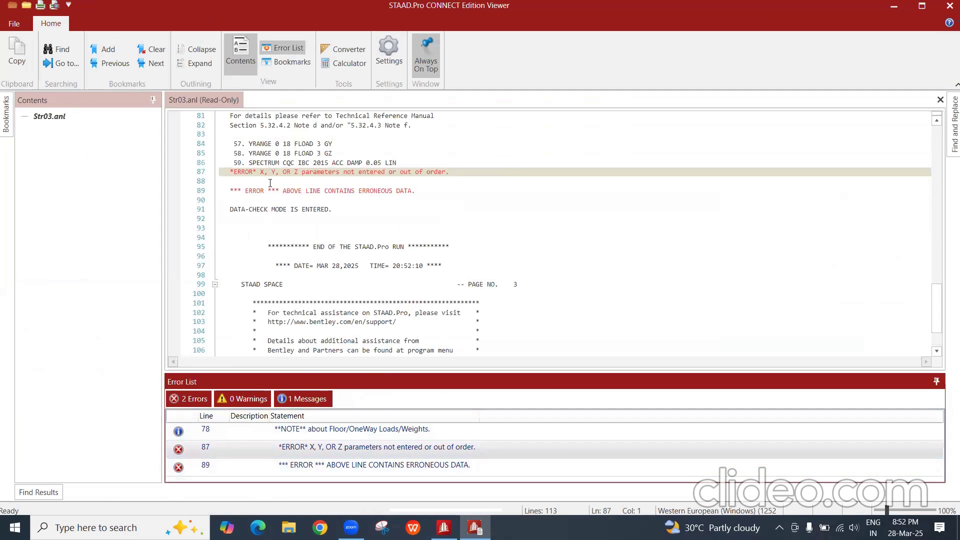
scroll(282, 179, "up", 1)
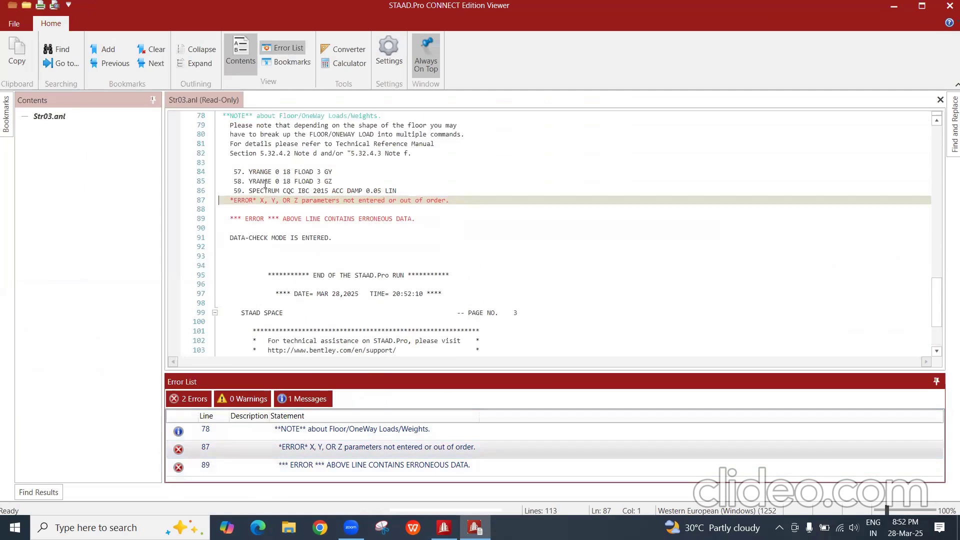
scroll(298, 195, "up", 1)
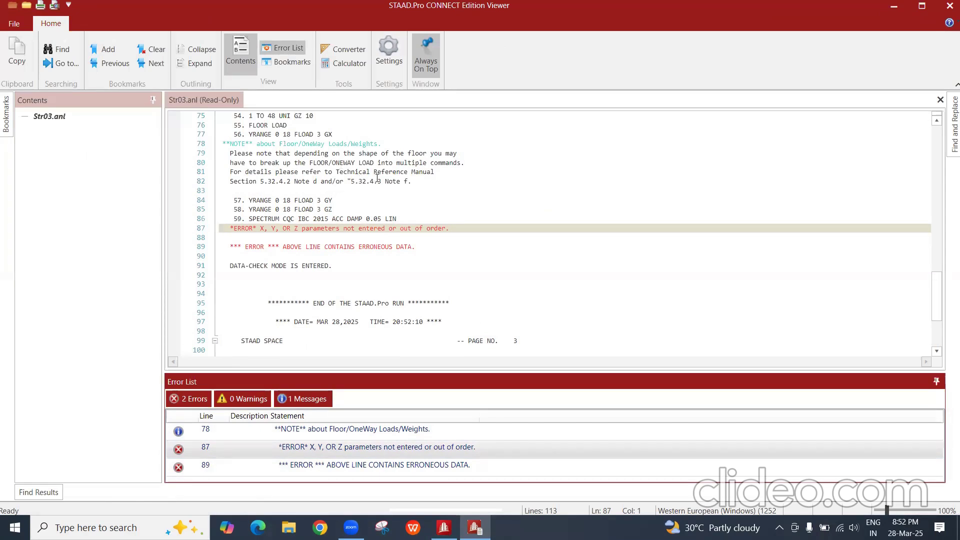
scroll(303, 186, "up", 2)
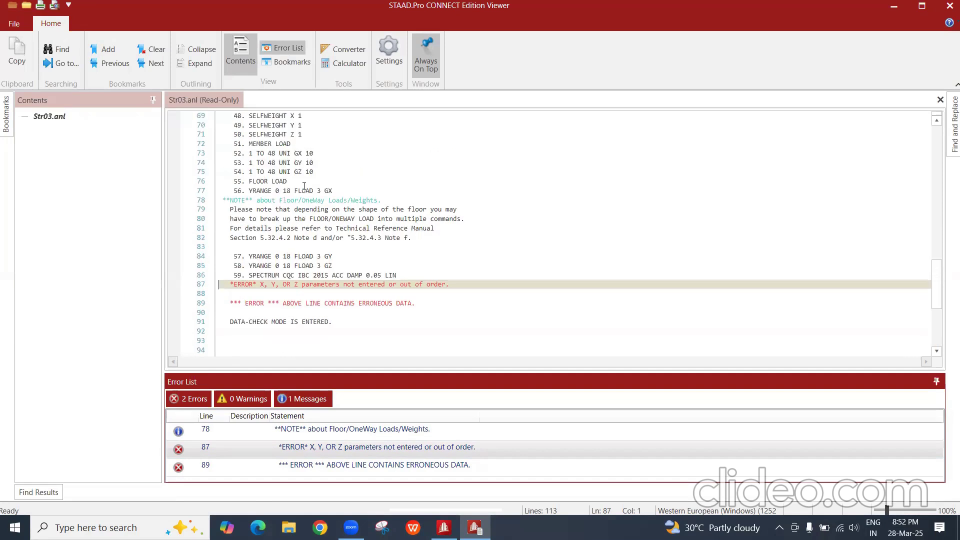
scroll(298, 212, "up", 2)
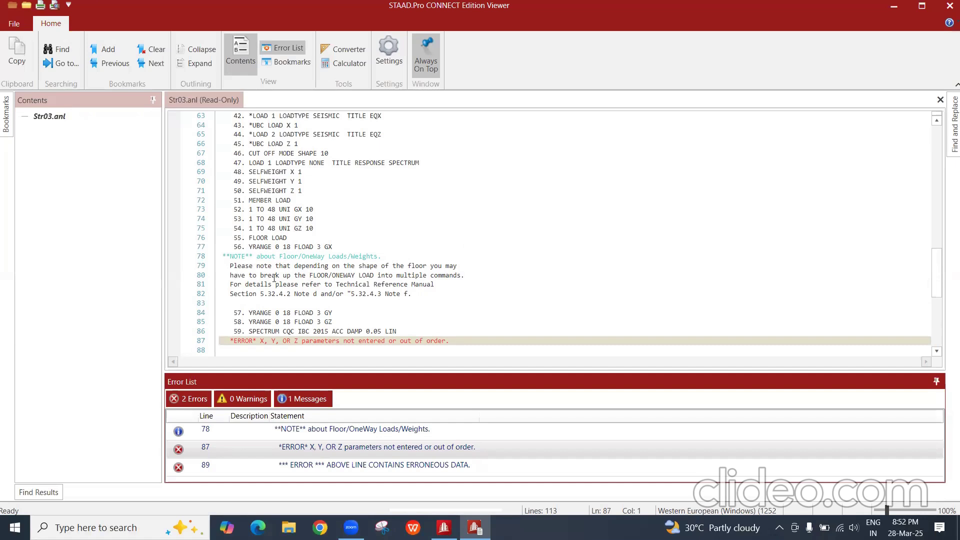
scroll(275, 276, "down", 1)
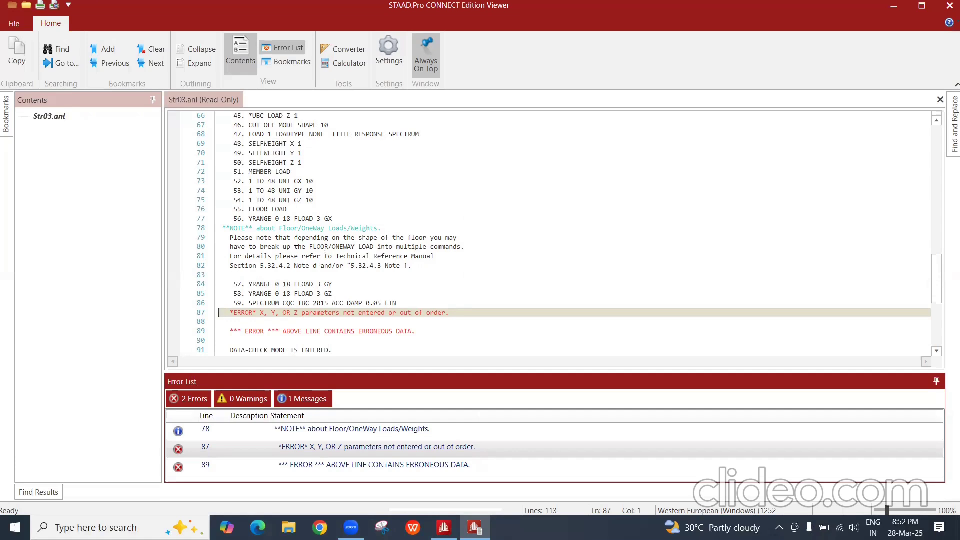
scroll(276, 264, "down", 1)
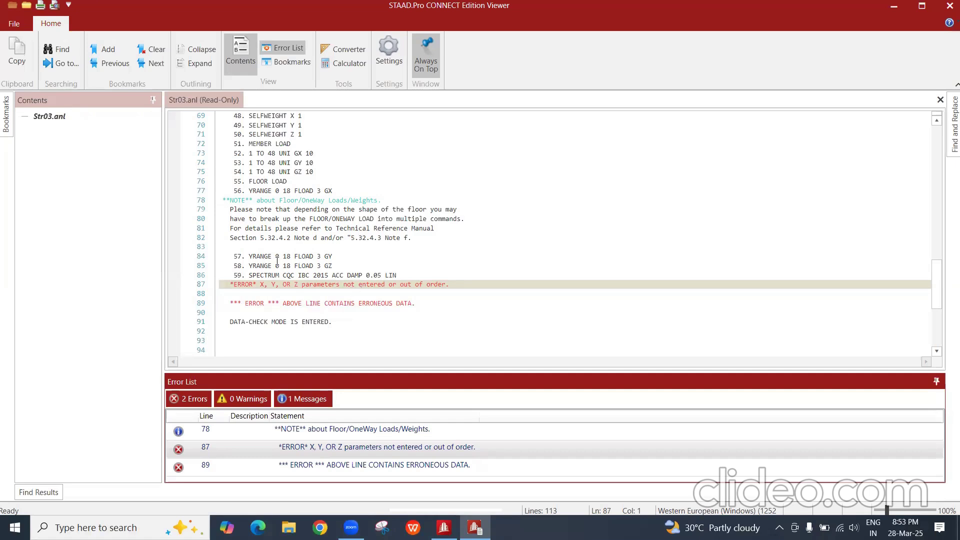
left_click(296, 259)
left_click(320, 265)
left_click(946, 4)
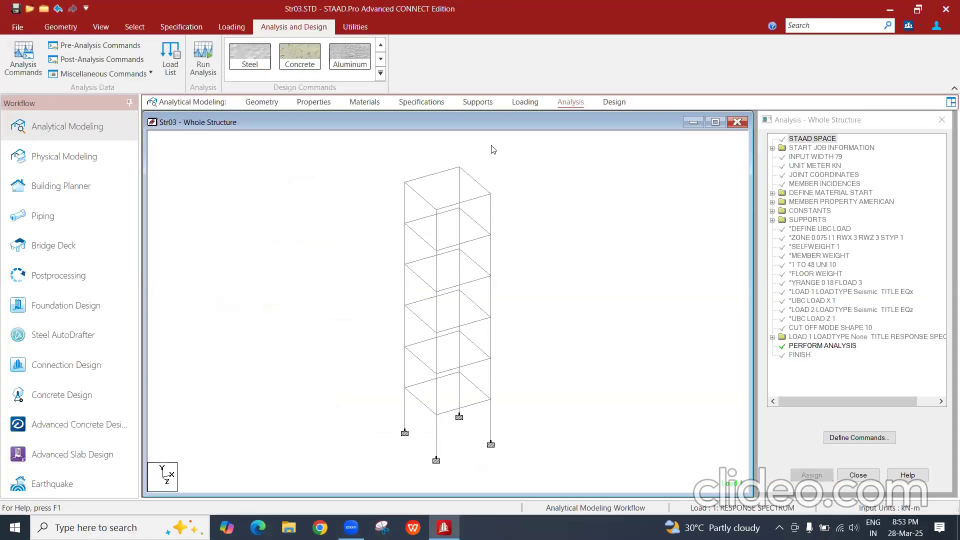
Step: Examine the Response Spectrum case's selfweight, 10 kN/m uniform member and YRANGE 0 18 floor load items on the frame
left_click(528, 103)
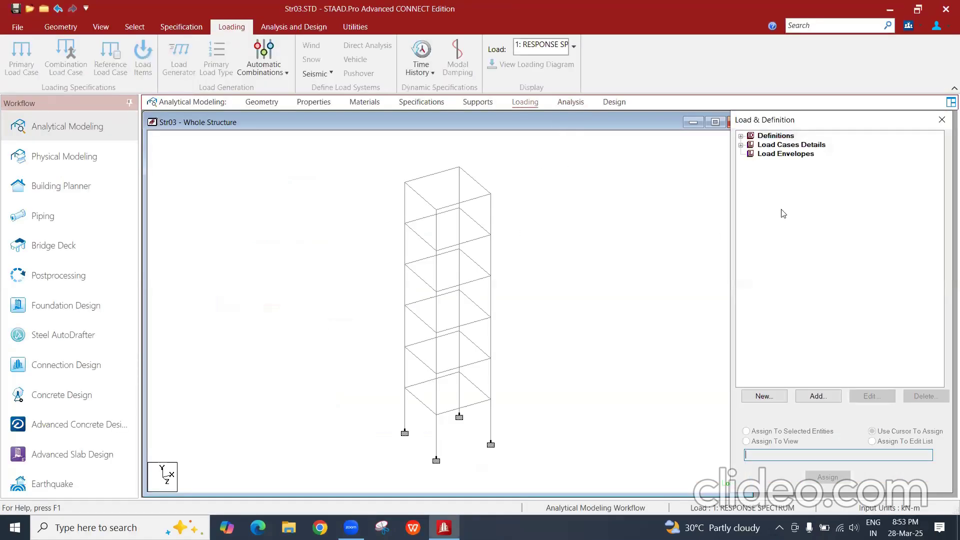
left_click(741, 145)
left_click(751, 154)
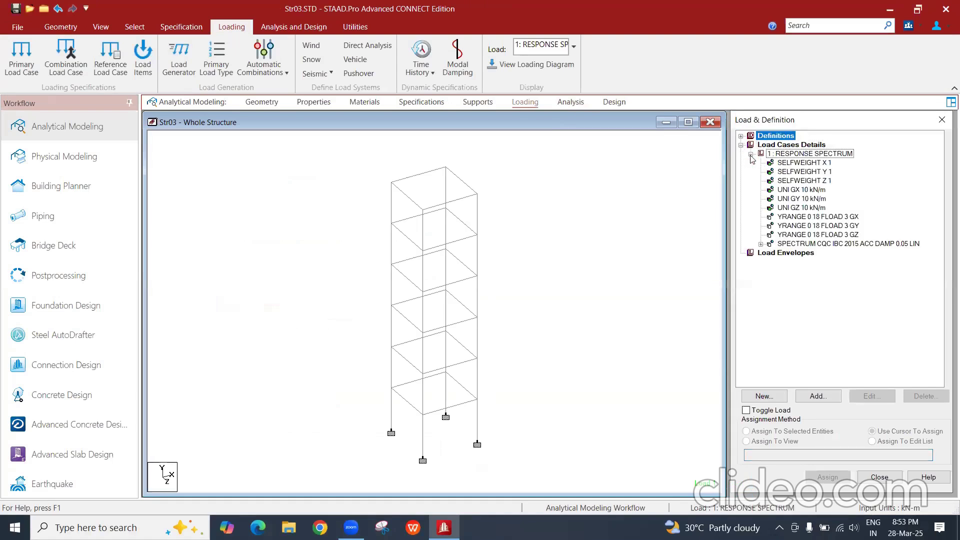
left_click(741, 136)
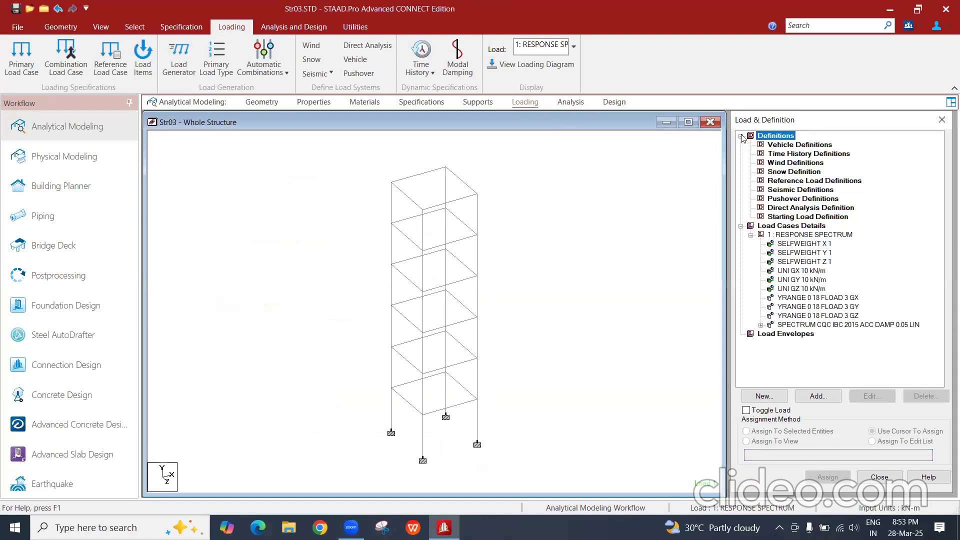
left_click(814, 298)
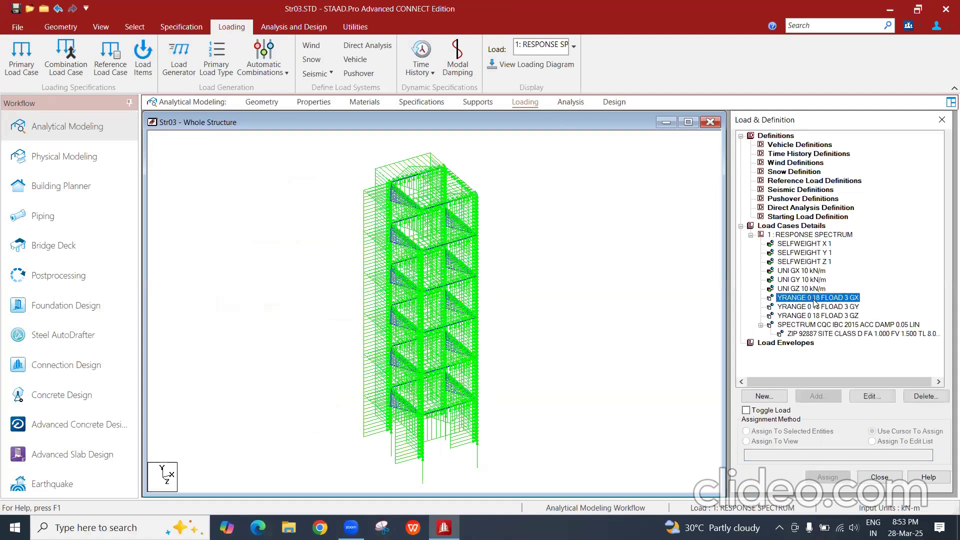
key("Down")
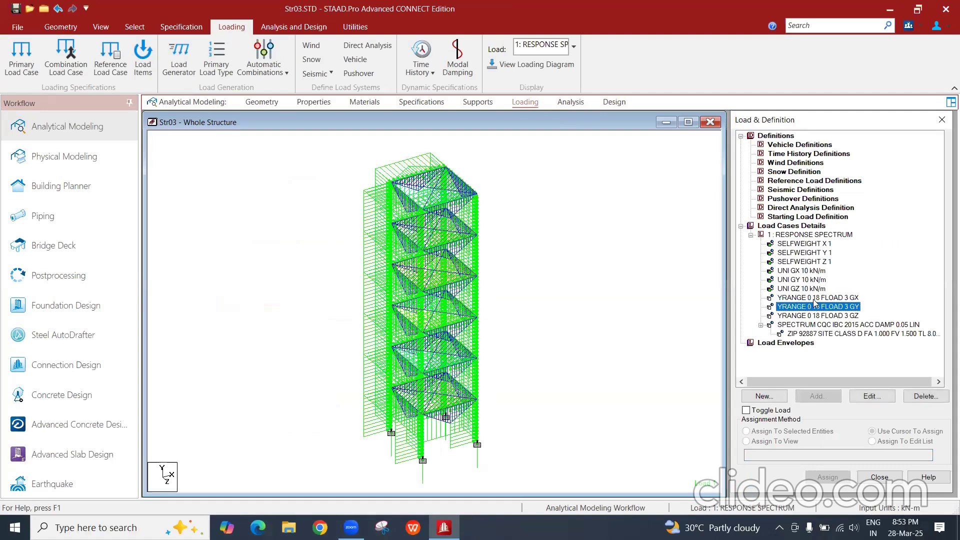
key("Down")
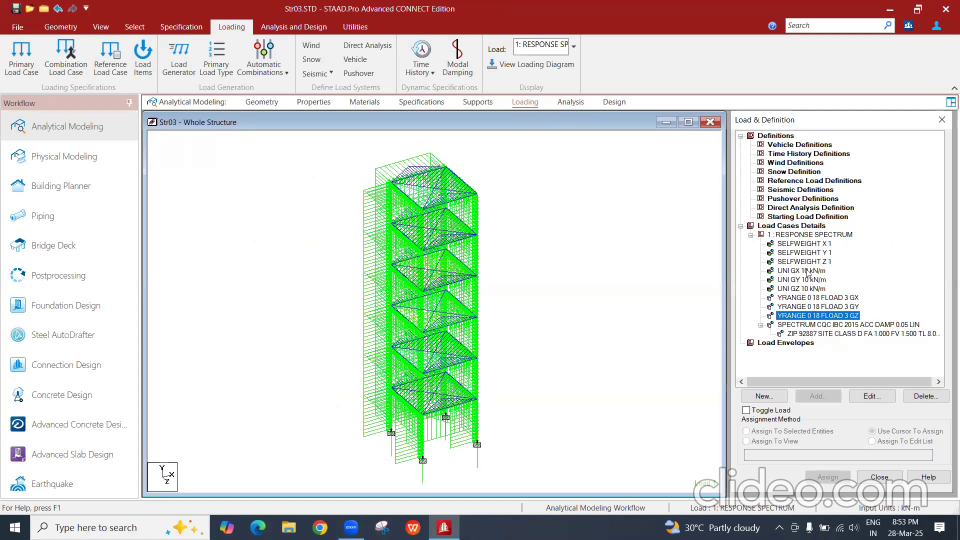
left_click(807, 280)
left_click(805, 289)
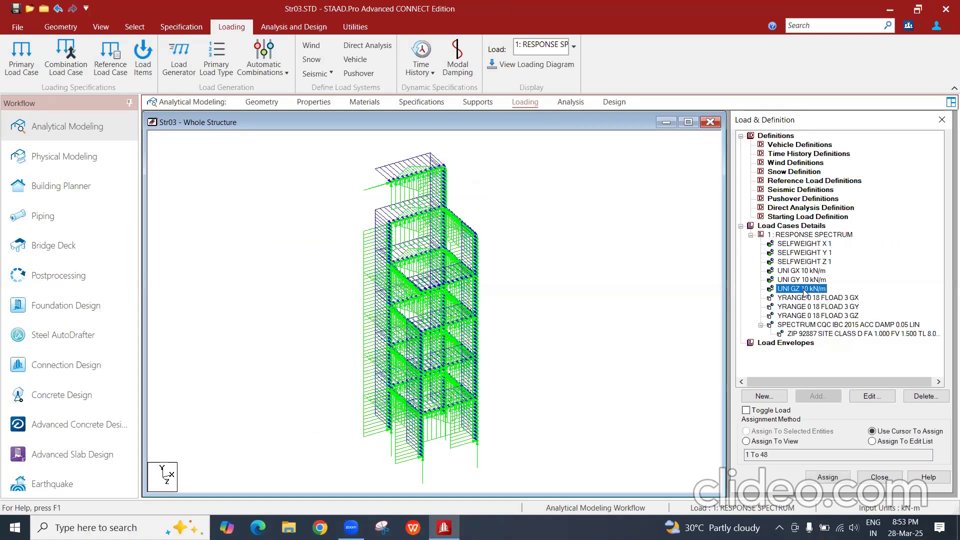
left_click(806, 245)
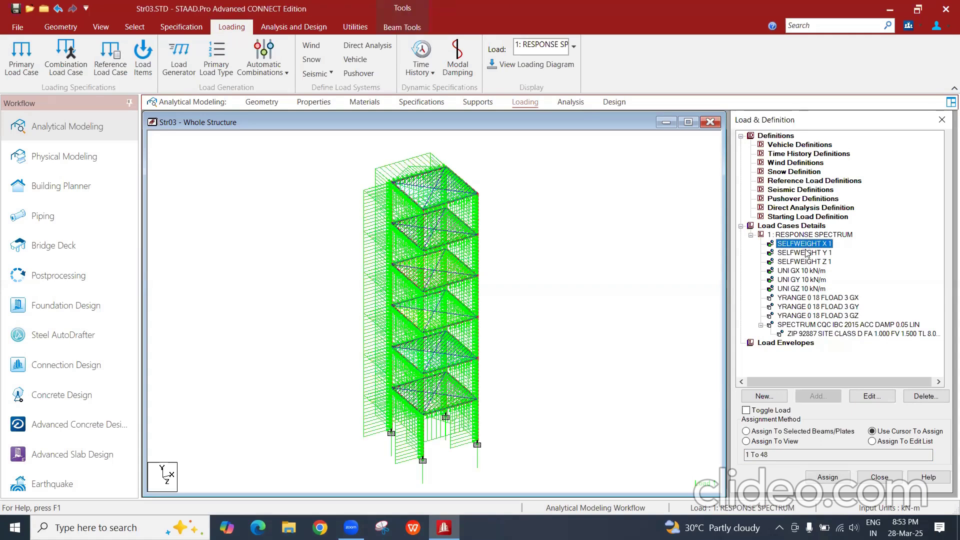
left_click(806, 254)
left_click(804, 263)
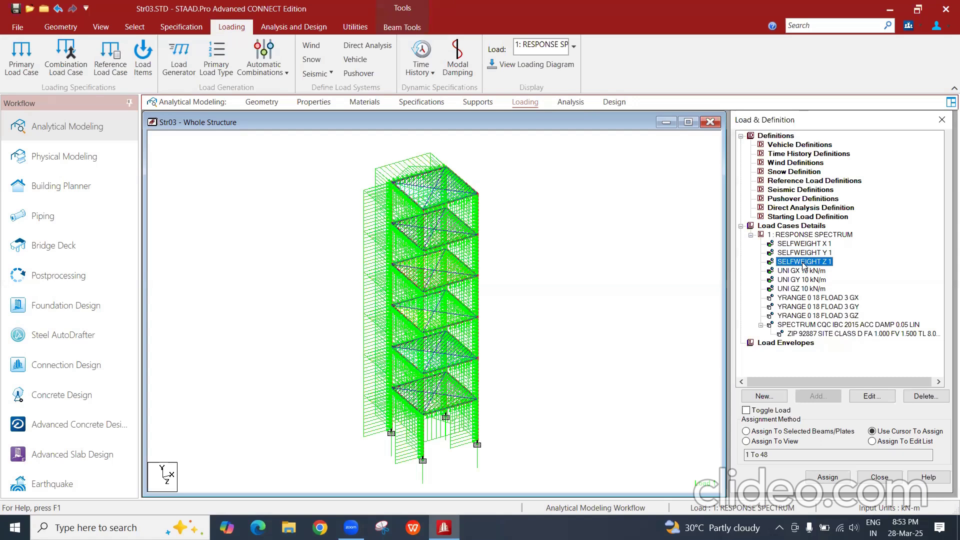
Step: Delete the CQC IBC 2015 spectrum load item from the Response Spectrum case
left_click(825, 325)
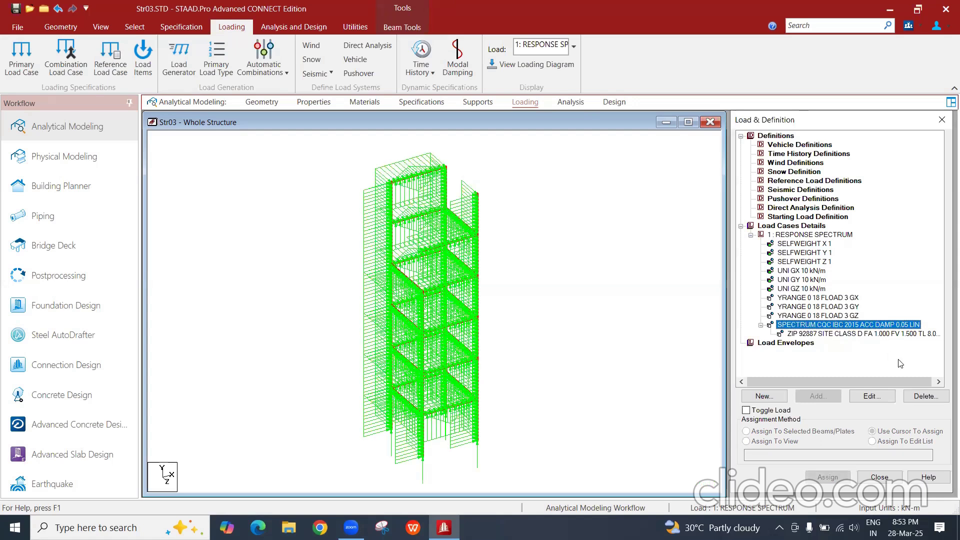
left_click(919, 397)
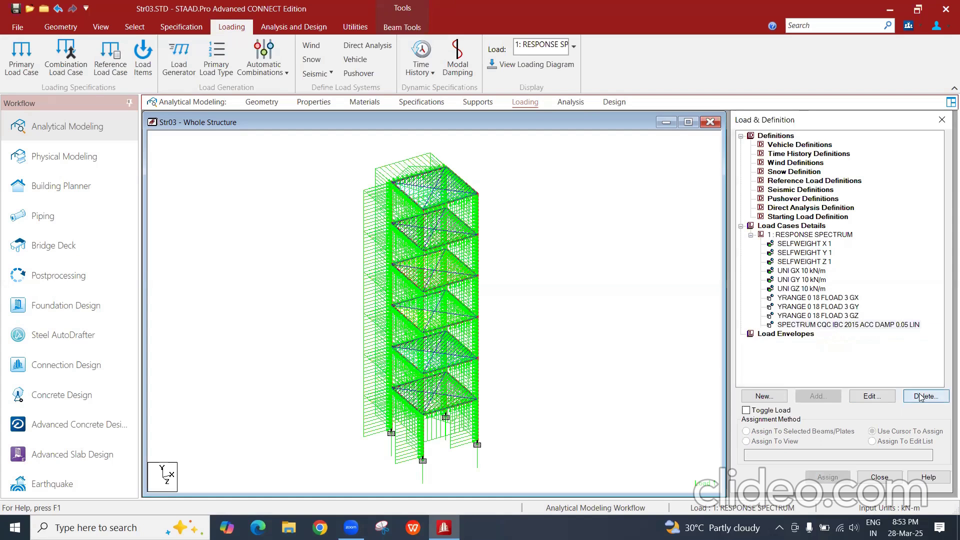
left_click(811, 235)
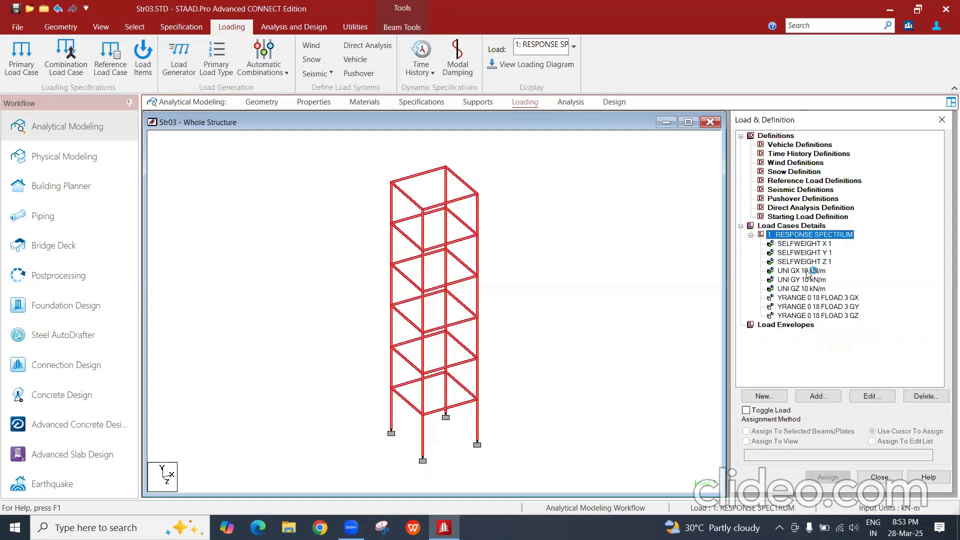
left_click(628, 217)
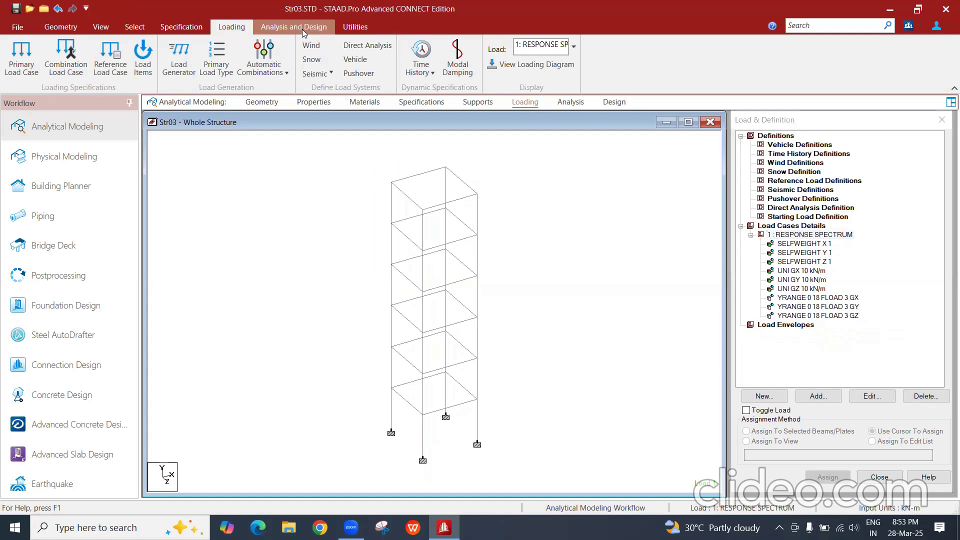
Step: Save and rerun the analysis without the spectrum load item, and stay in modelling mode
left_click(302, 29)
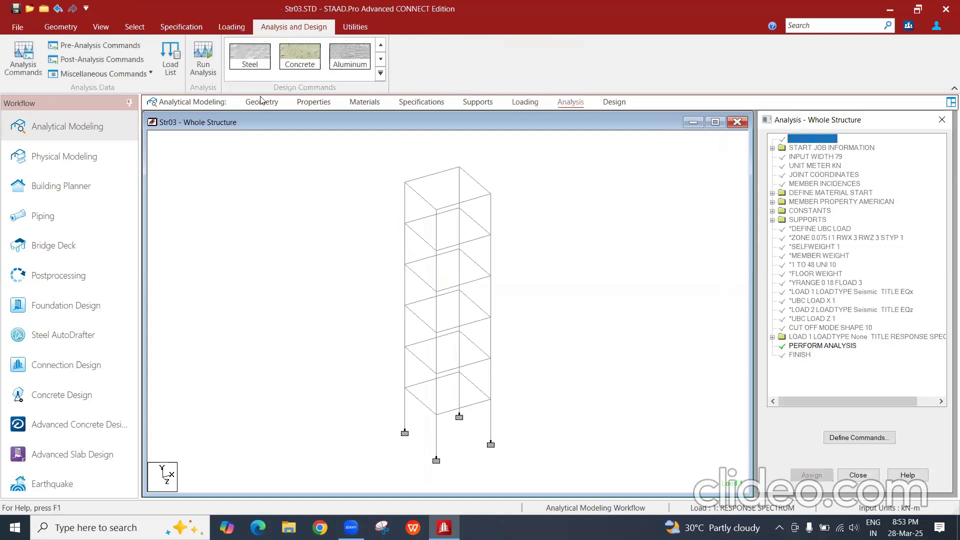
left_click(201, 61)
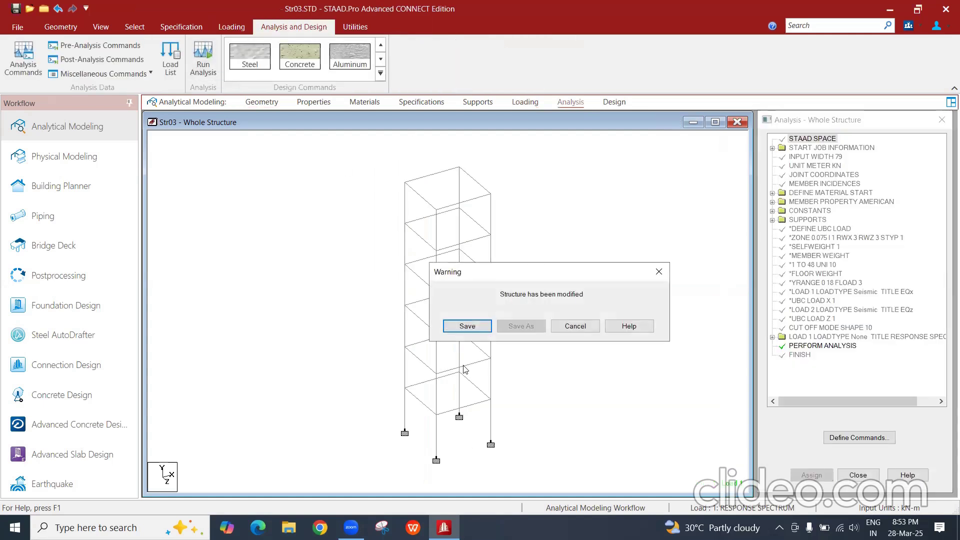
key("Return")
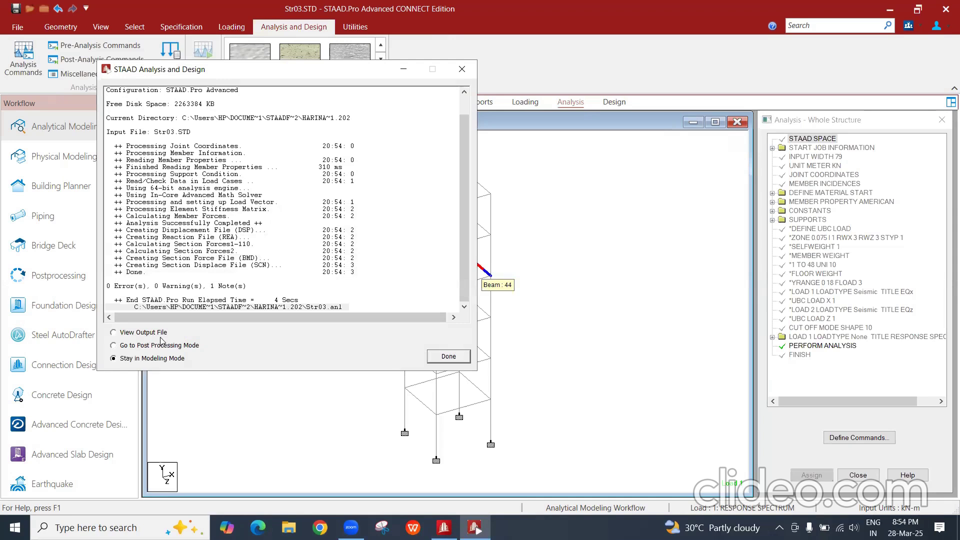
left_click(442, 358)
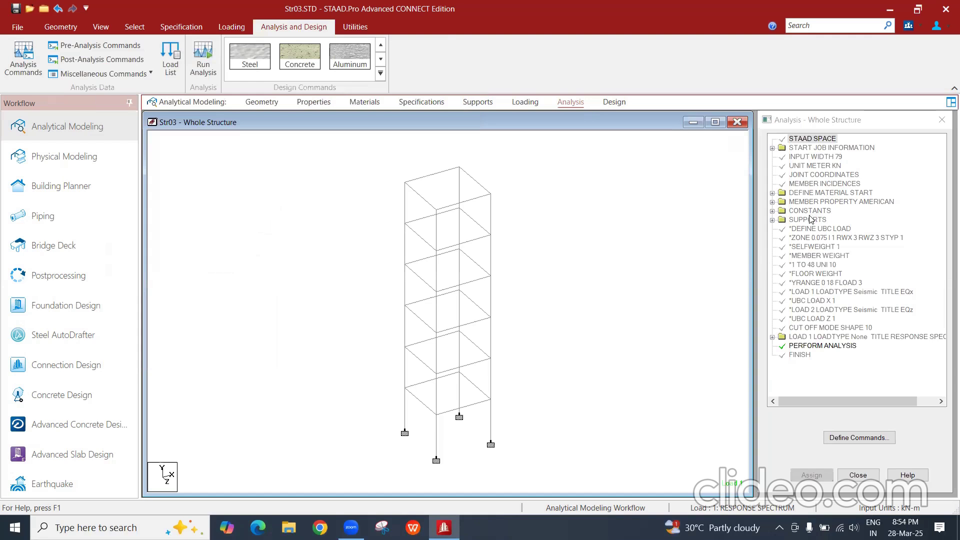
Step: Start a new Response Spectrum load item for the Response Spectrum case using the IBC - 2015/ASCE 7-10 code
left_click(518, 102)
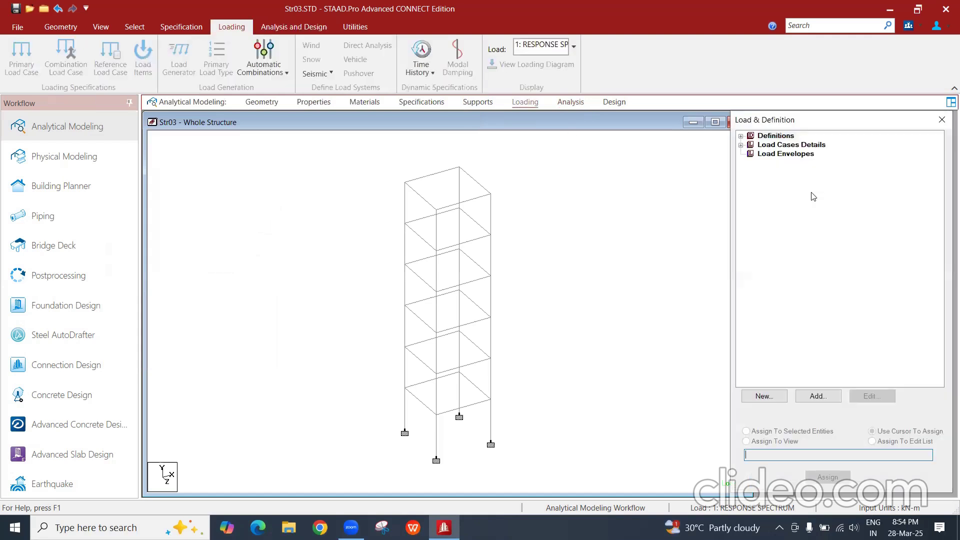
left_click(741, 145)
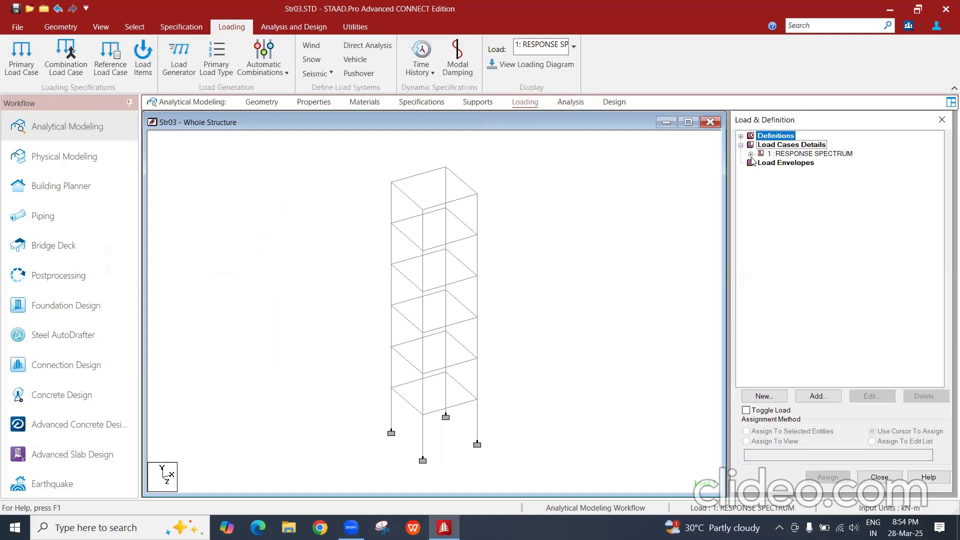
left_click(751, 154)
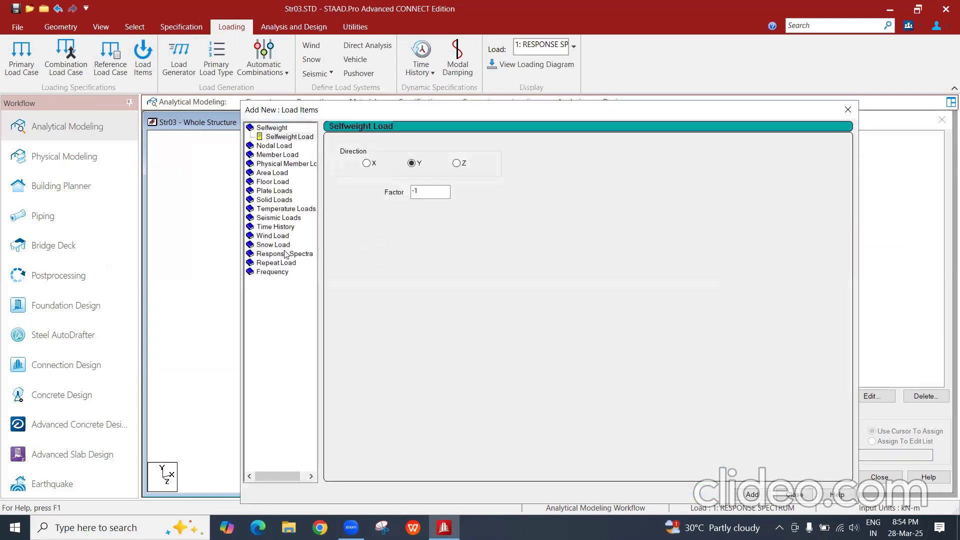
left_click(285, 254)
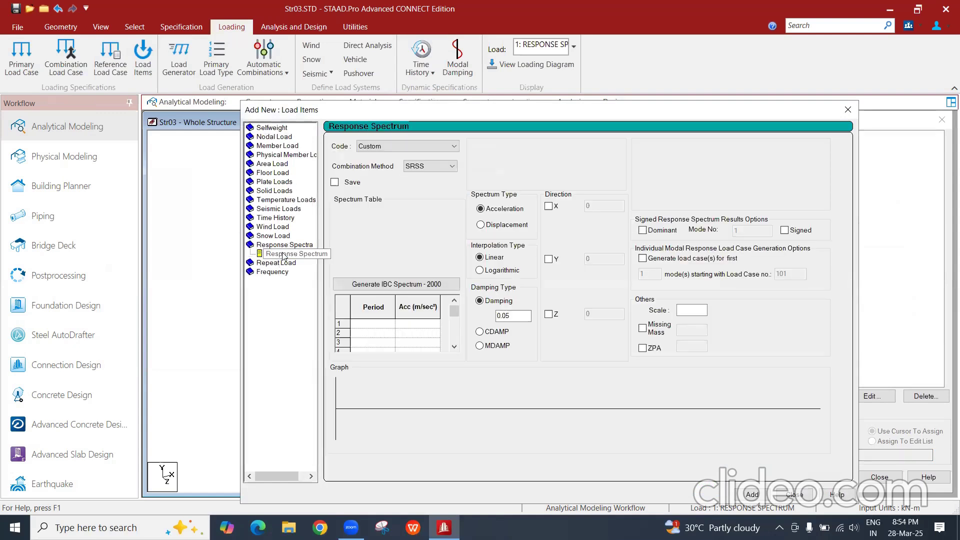
left_click(392, 148)
left_click(489, 152)
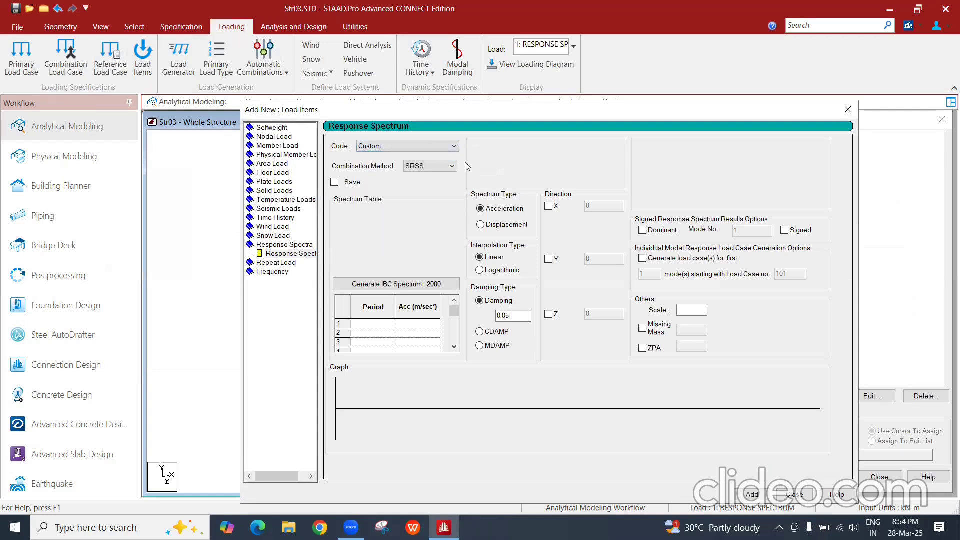
left_click(406, 146)
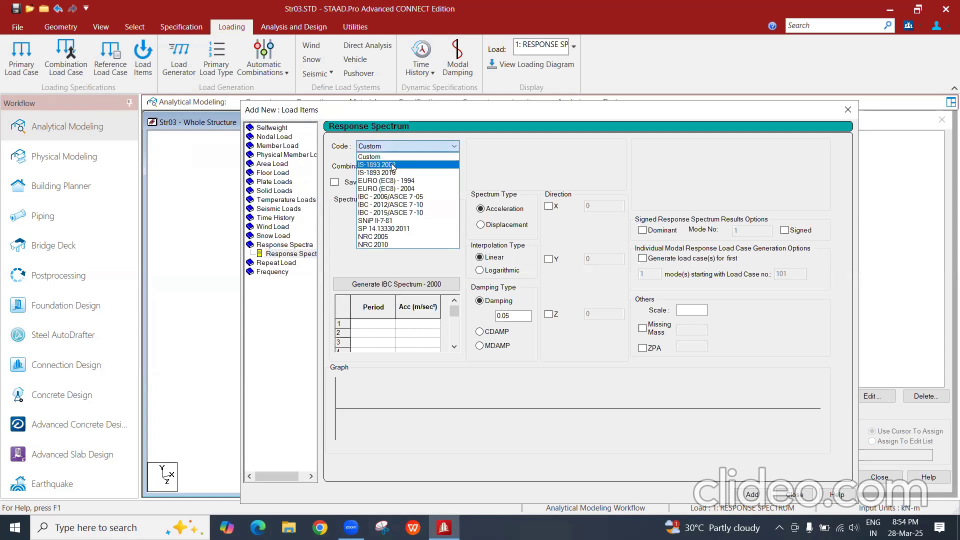
left_click(394, 164)
left_click(395, 149)
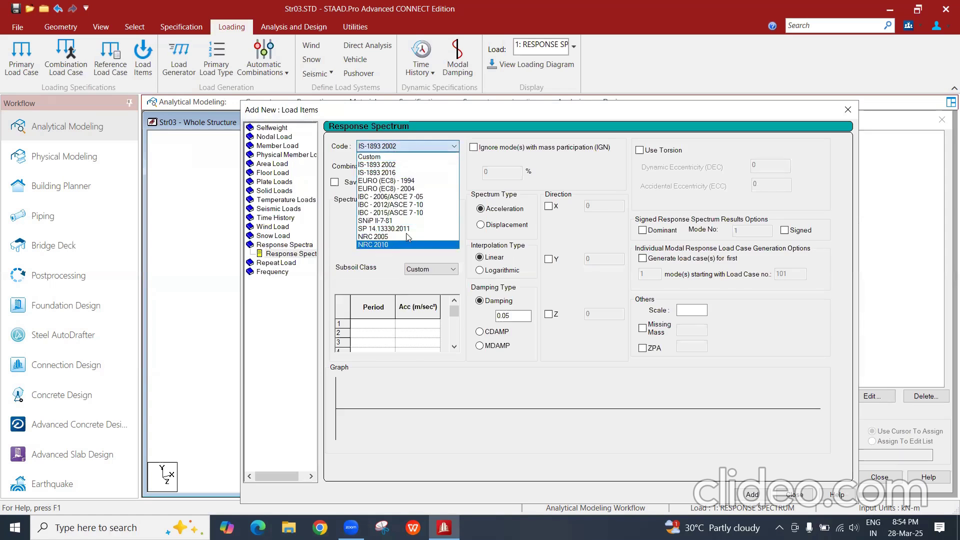
left_click(389, 212)
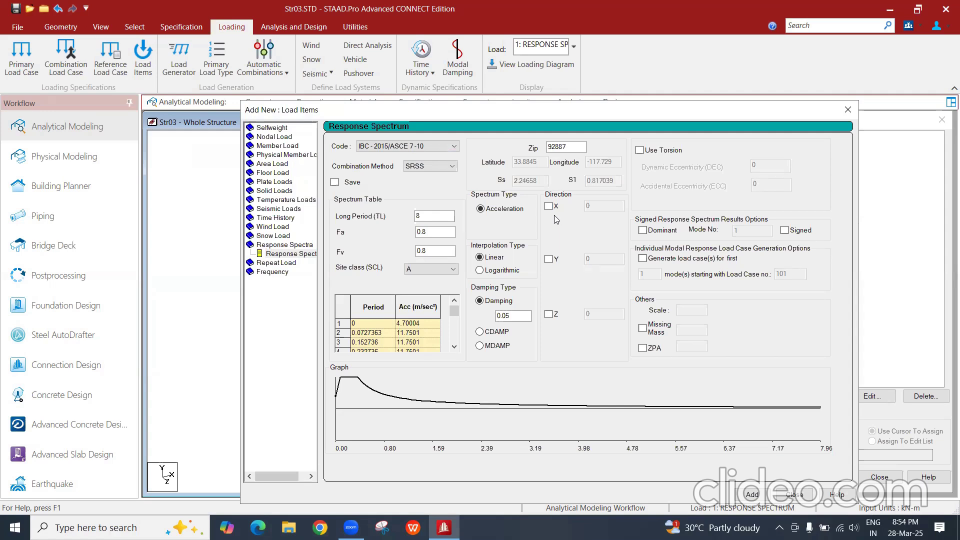
Step: Set the combination method to ASCE and the X and Z direction factors to 1, and add the spectrum load item, deleting the old results
left_click(422, 169)
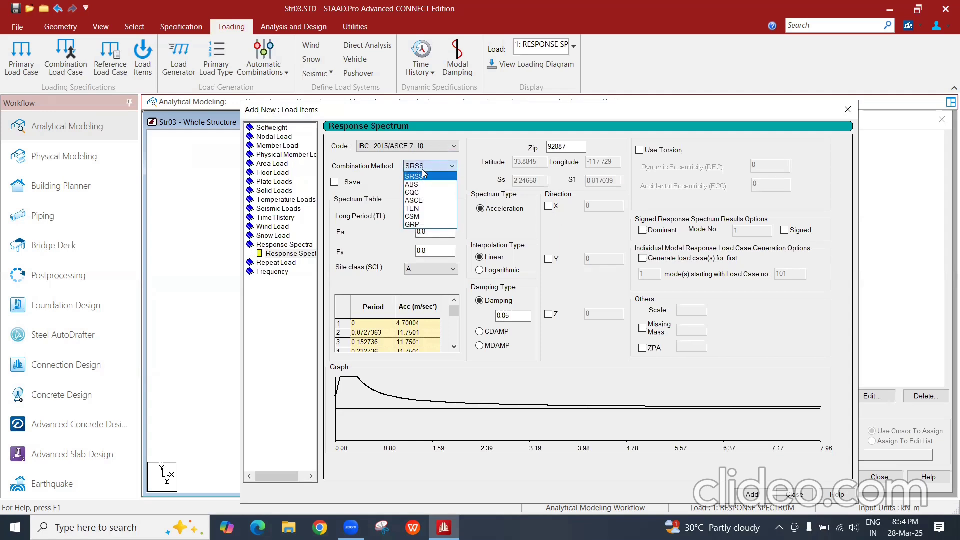
left_click(421, 201)
left_click(549, 207)
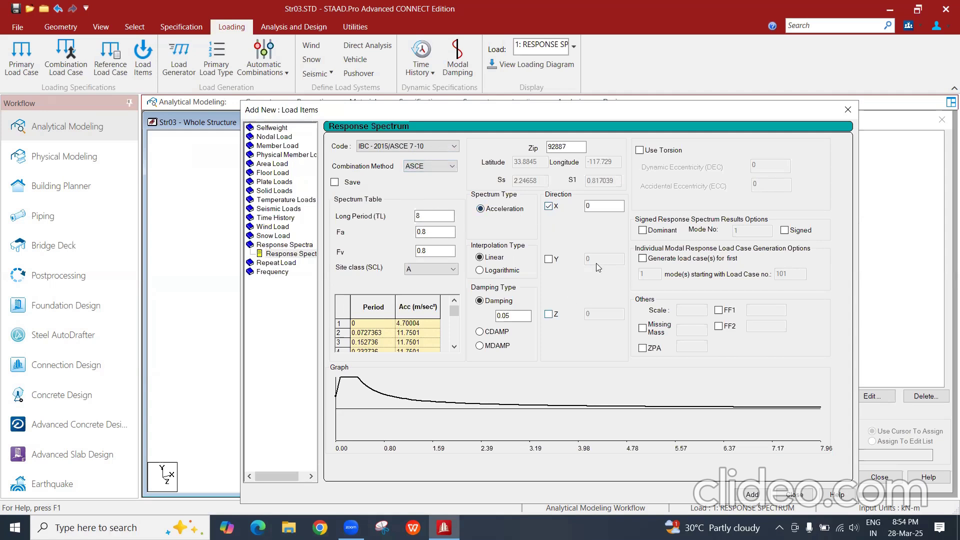
double_click(600, 206)
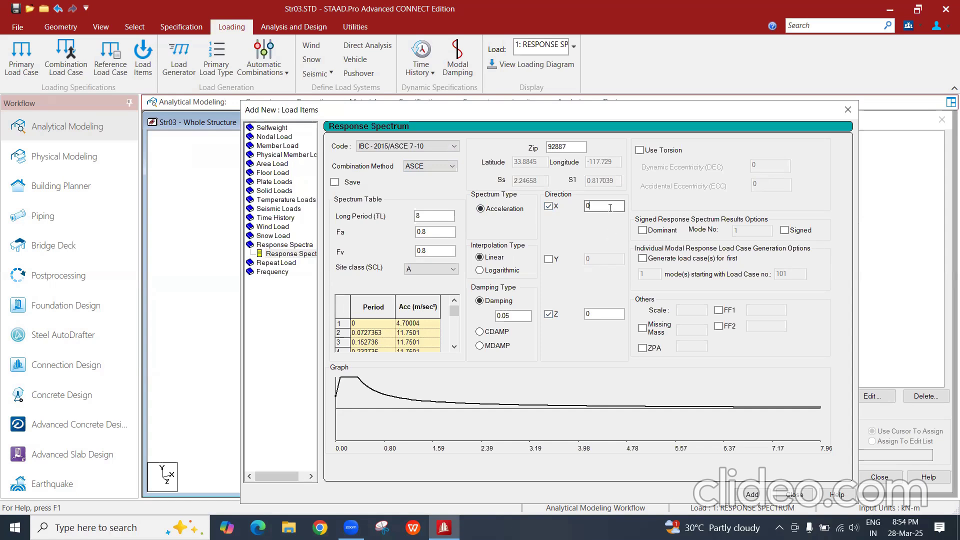
type("1")
key("Tab")
type("1")
left_click(757, 495)
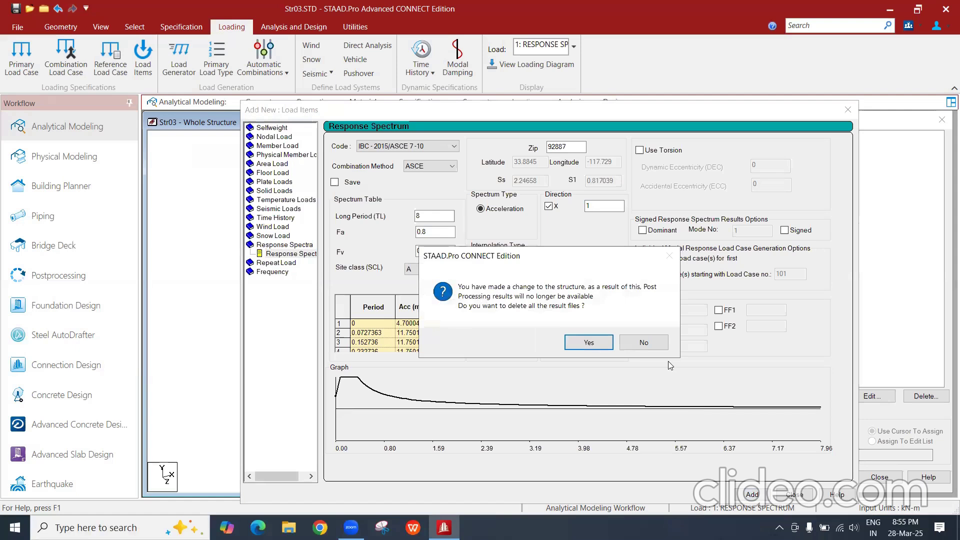
key("Return")
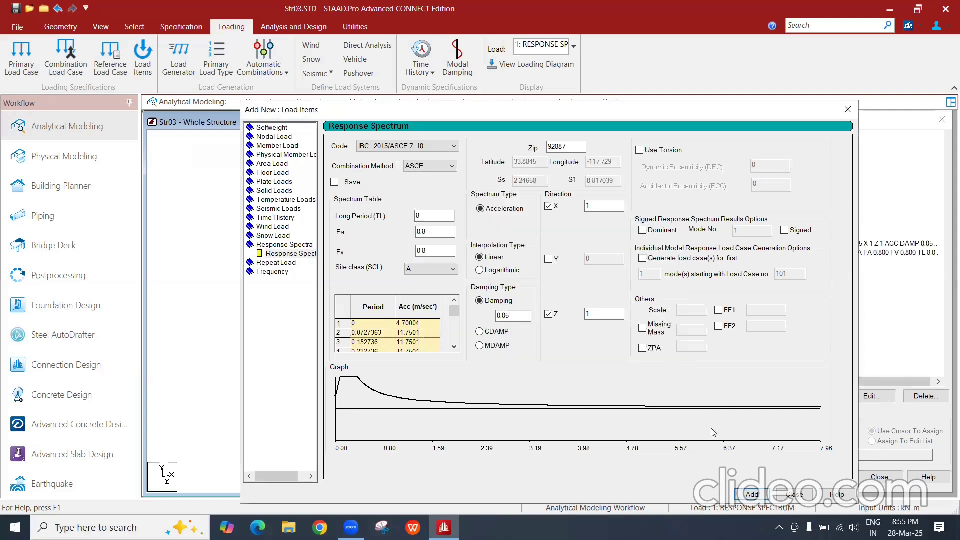
left_click(795, 494)
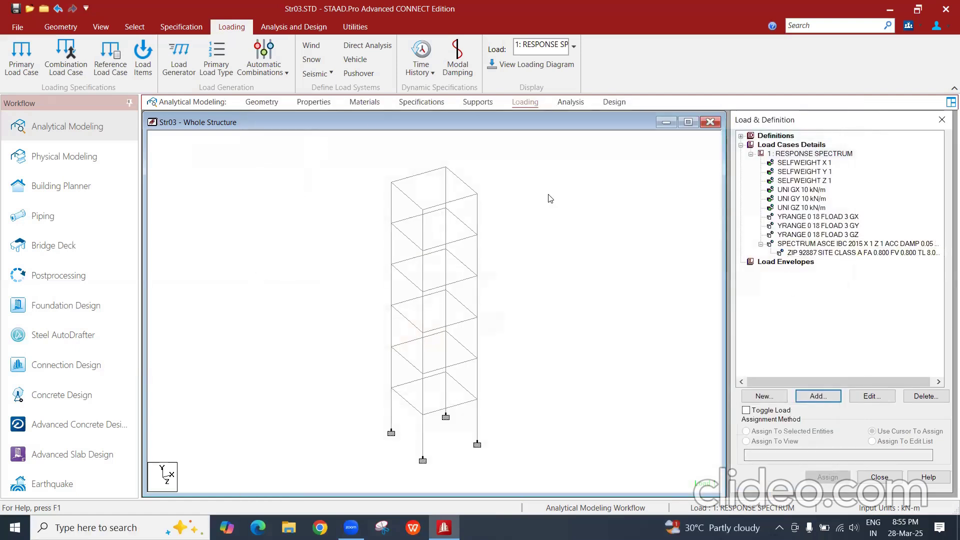
Step: Save and rerun the analysis with the ASCE spectrum, open the output file and go to its eigensolution results
left_click(294, 27)
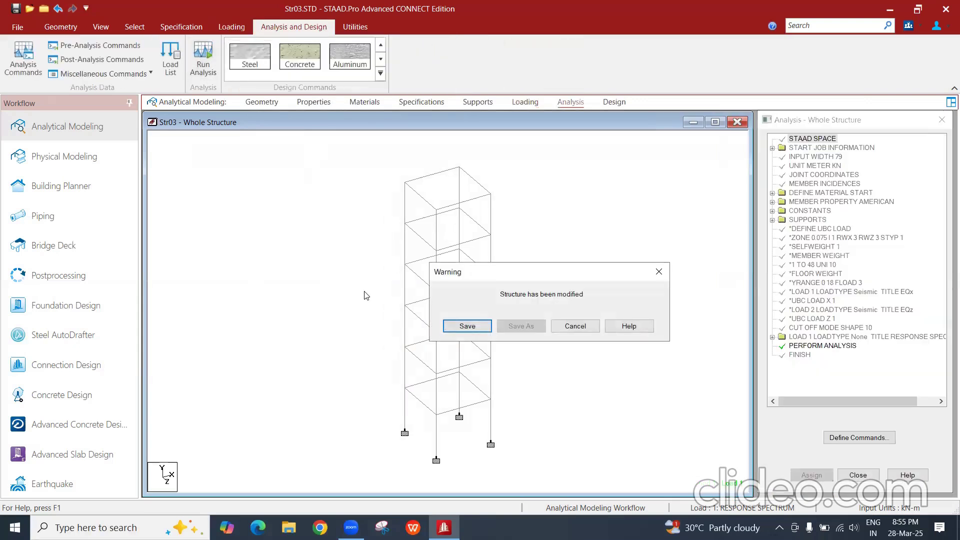
key("Return")
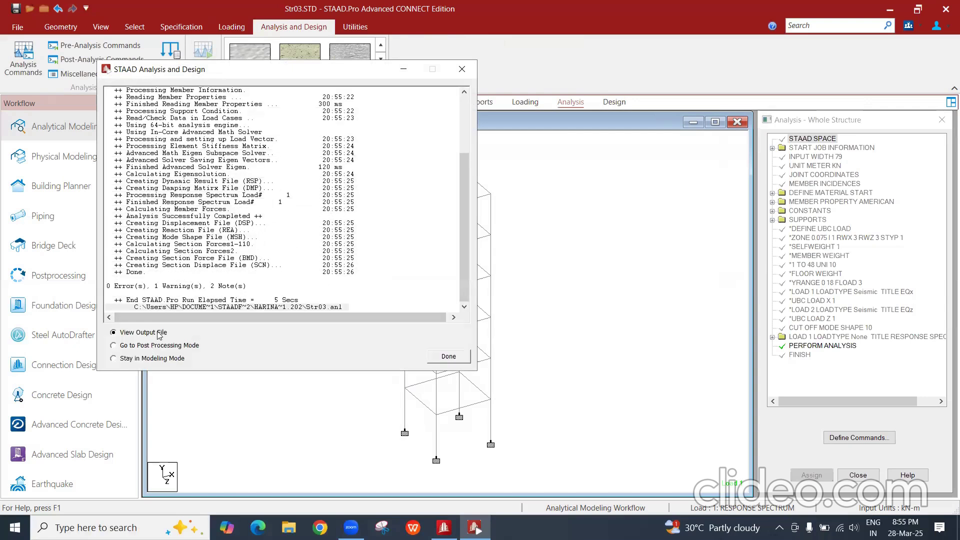
left_click(440, 356)
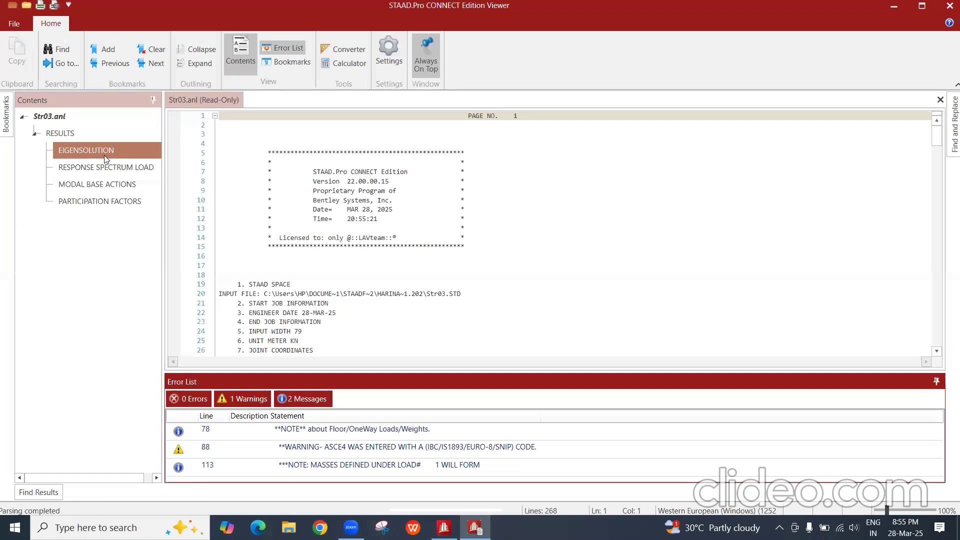
left_click(75, 149)
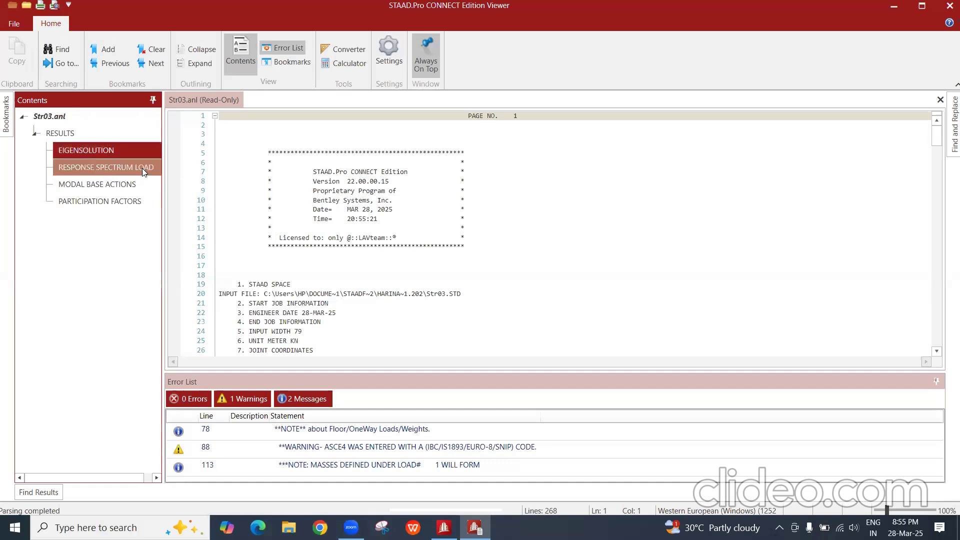
Step: Go through the eigensolution, response spectrum load, modal base actions and participation factors sections of the output file
left_click(104, 151)
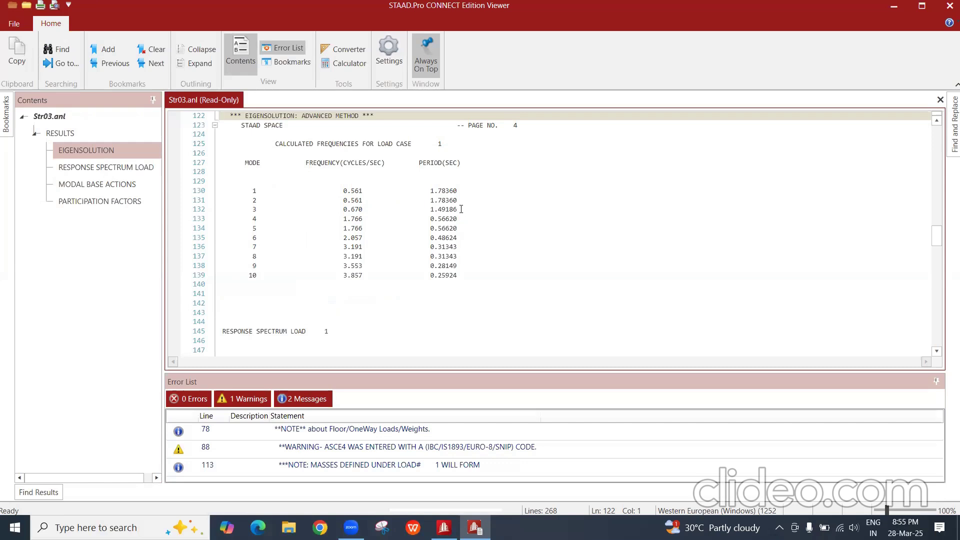
left_click(120, 168)
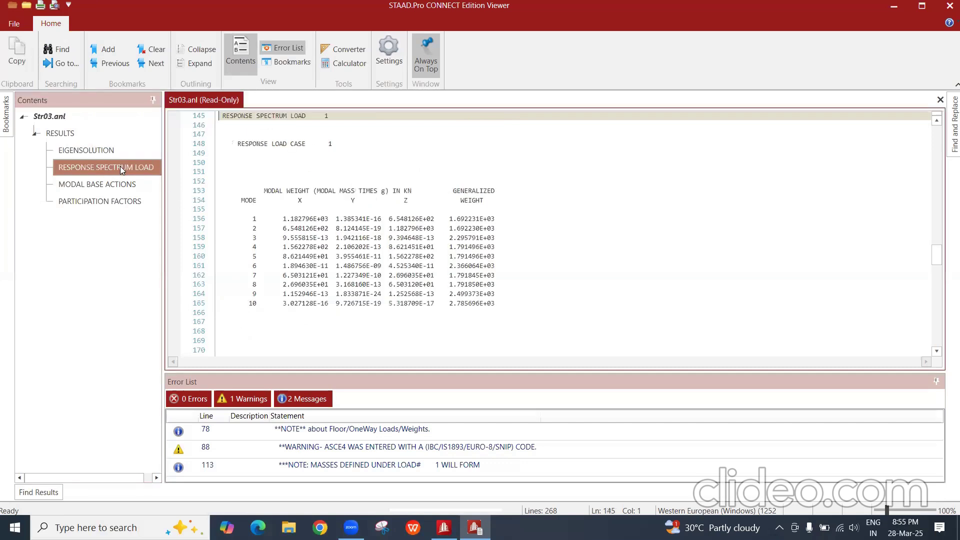
left_click(124, 185)
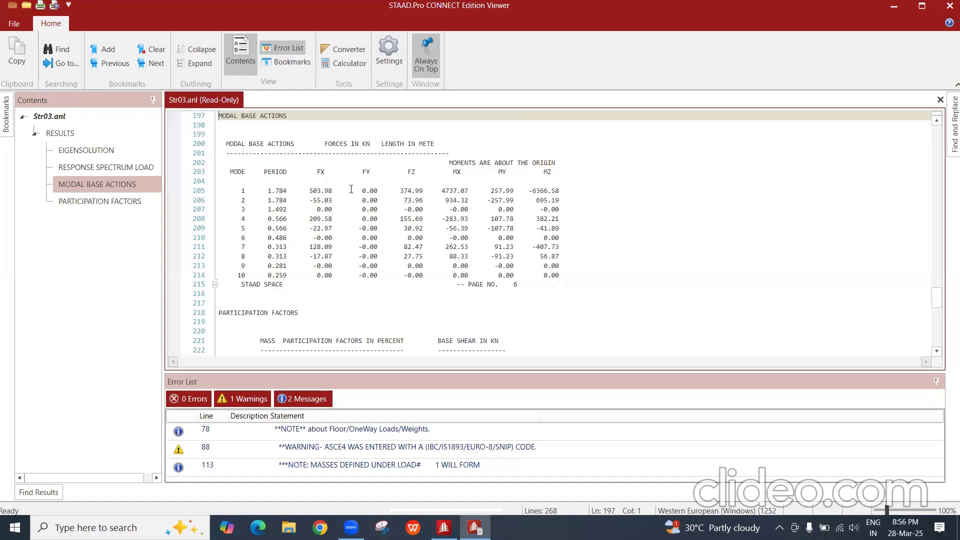
left_click(89, 201)
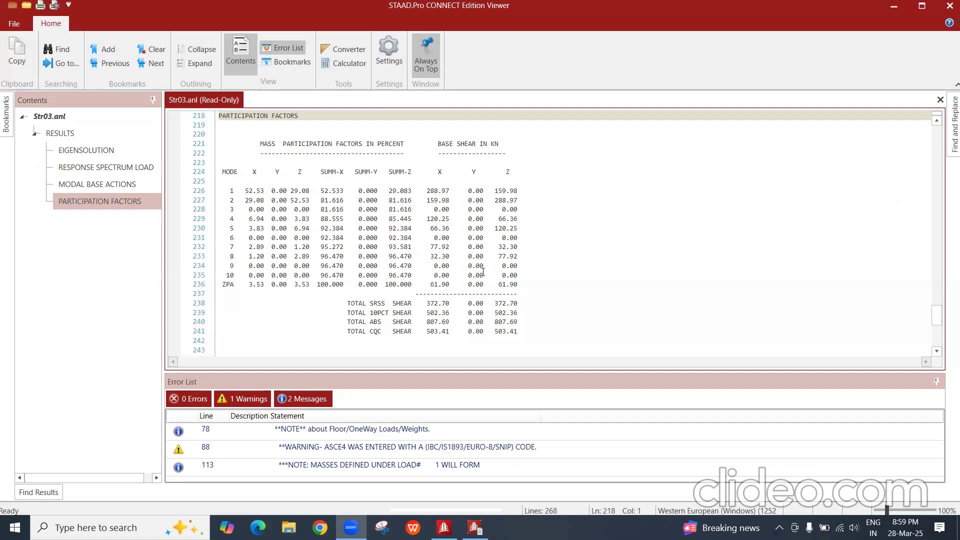
Step: Look back through the modal accelerations, combination method and calculated frequencies, return to the participation factors, and leave the output file
scroll(483, 271, "up", 15)
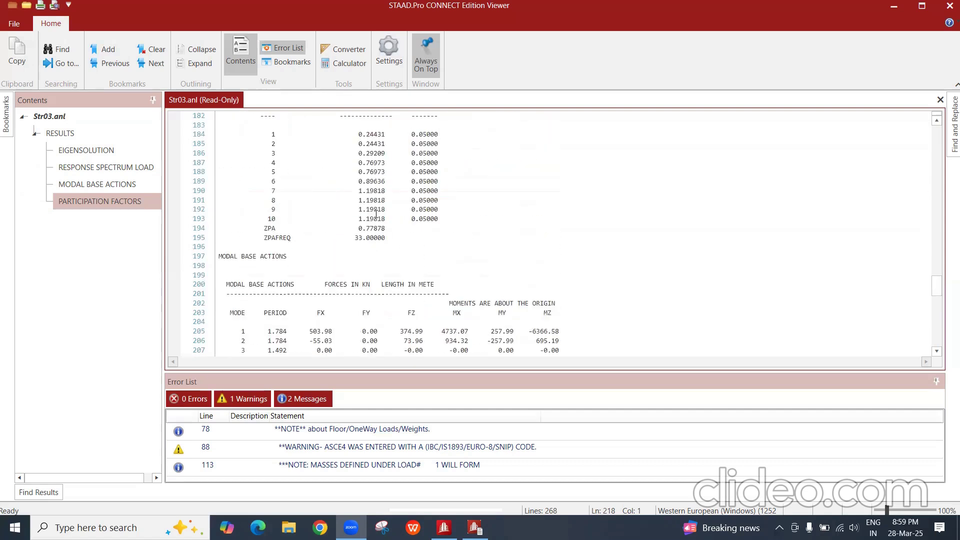
scroll(380, 233, "up", 5)
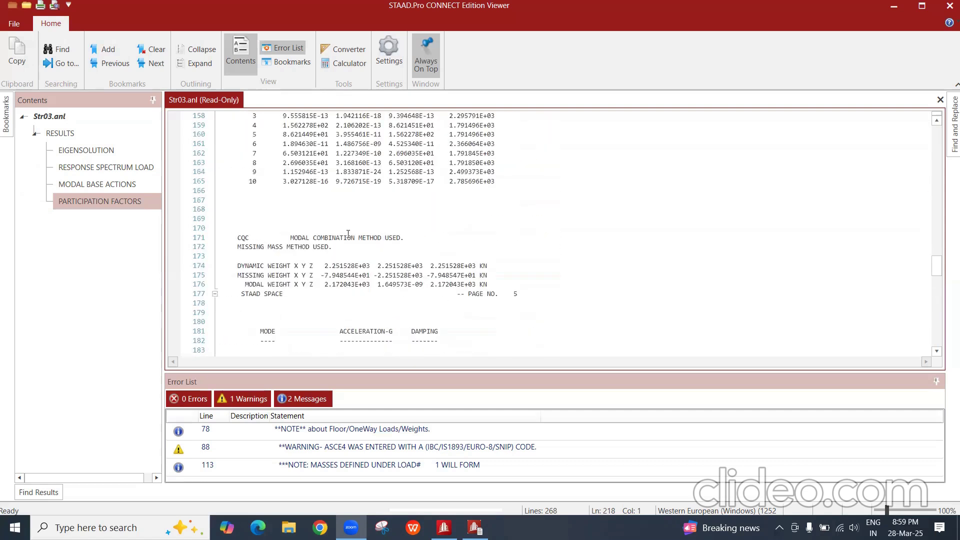
left_click(99, 152)
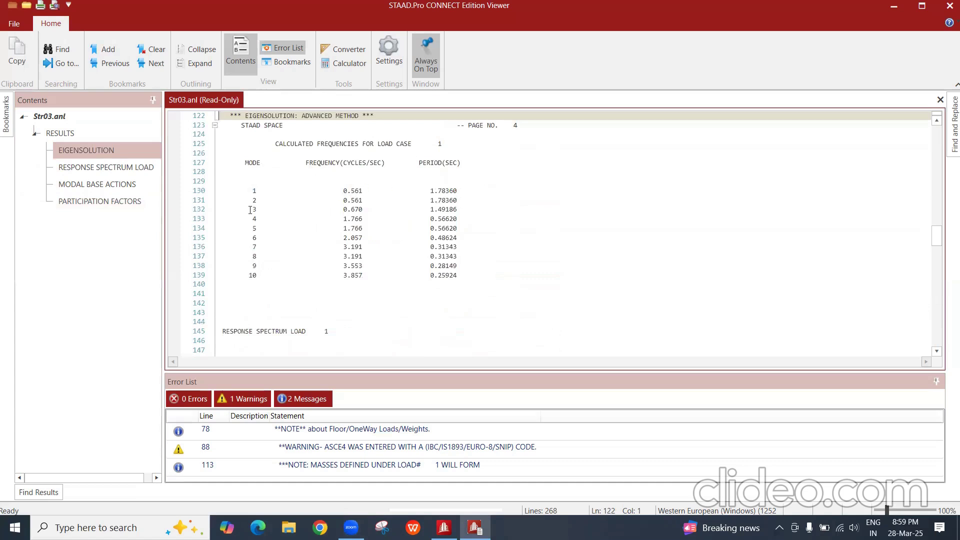
left_click(118, 199)
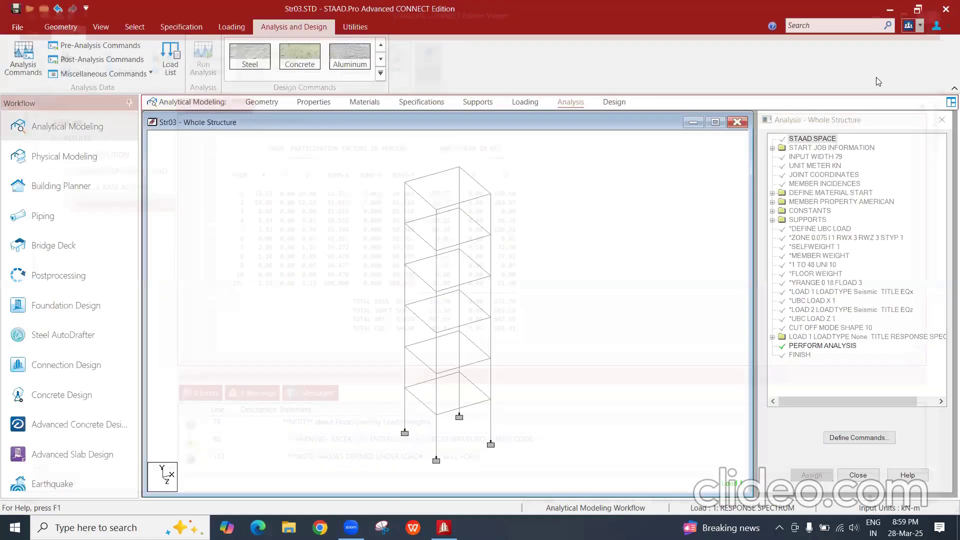
Step: Expand load case 1 RESPONSE SPECTRUM and open its SPECTRUM ASCE IBC 2015 item for editing
left_click(530, 102)
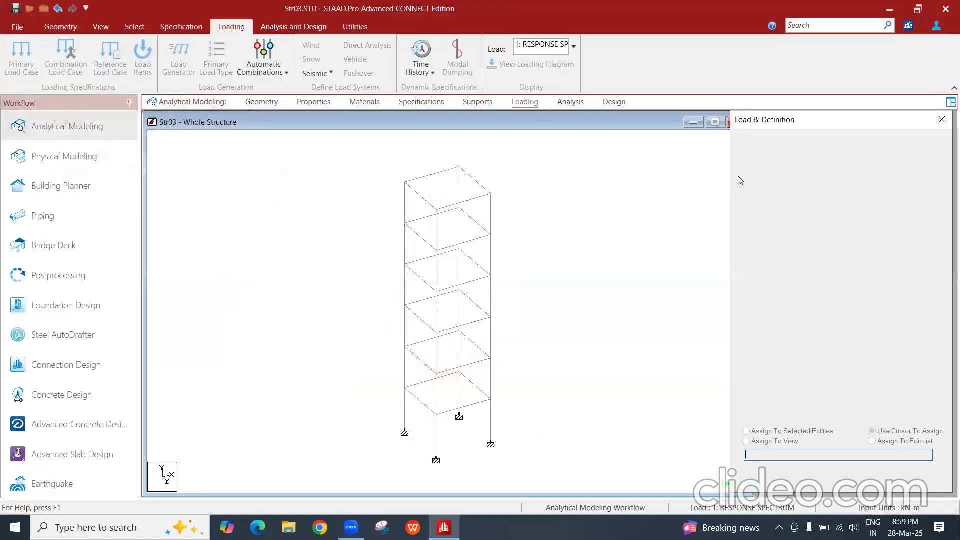
left_click(741, 145)
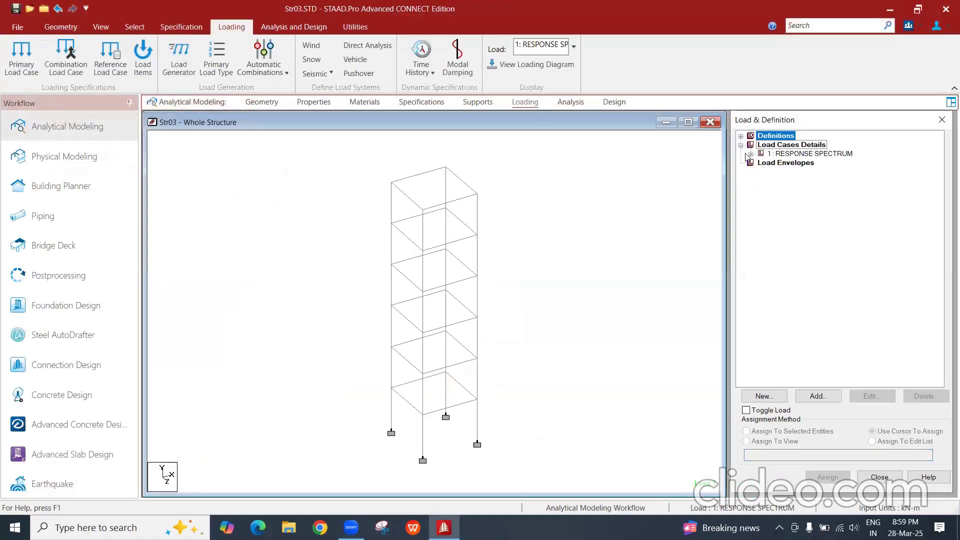
left_click(751, 154)
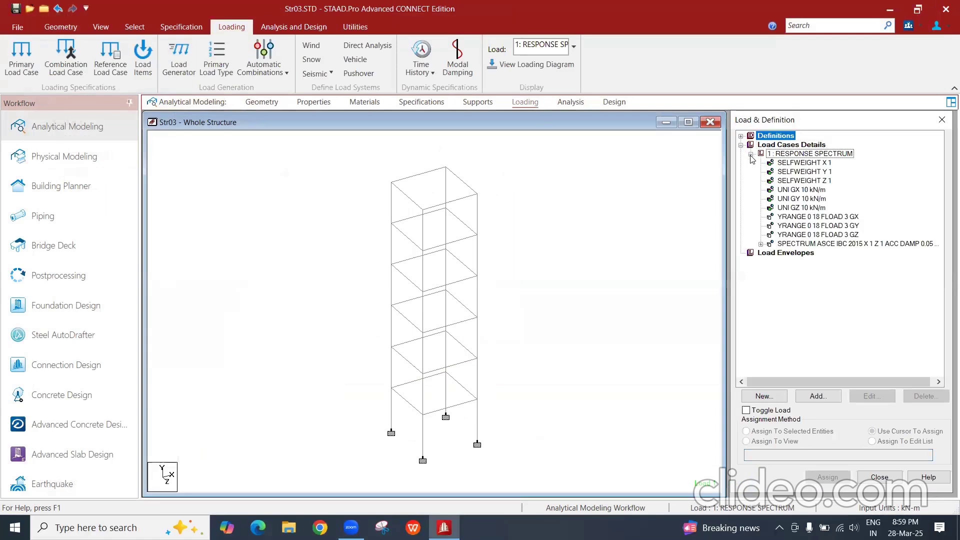
left_click(761, 244)
left_click(814, 245)
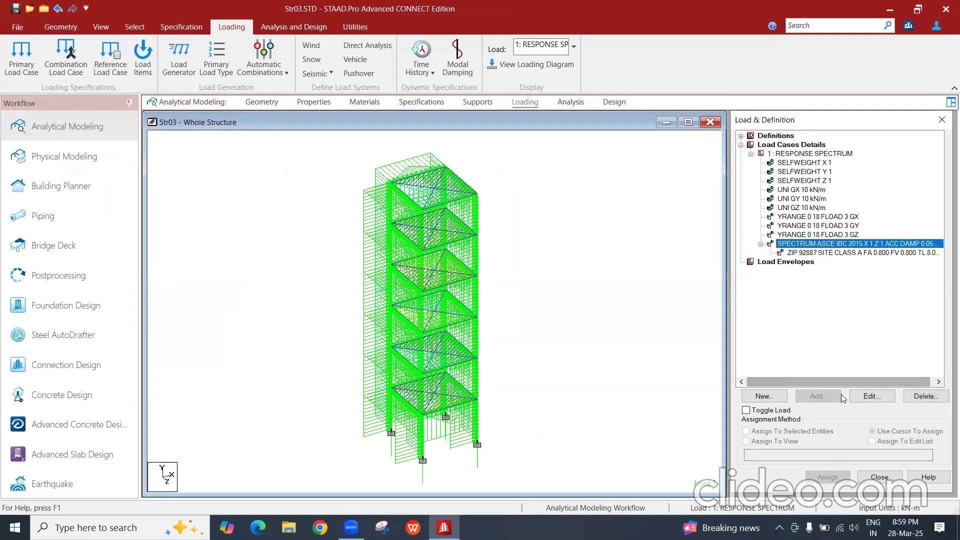
left_click(872, 396)
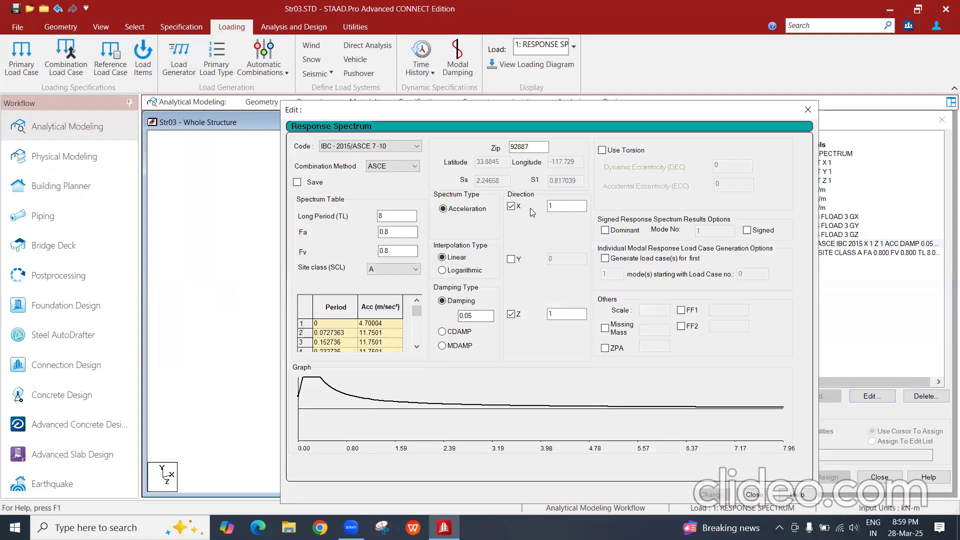
Step: Check the spectrum item's X direction factor and the available site classes, and close its settings without changes
left_click(568, 204)
left_click_drag(590, 117, 439, 112)
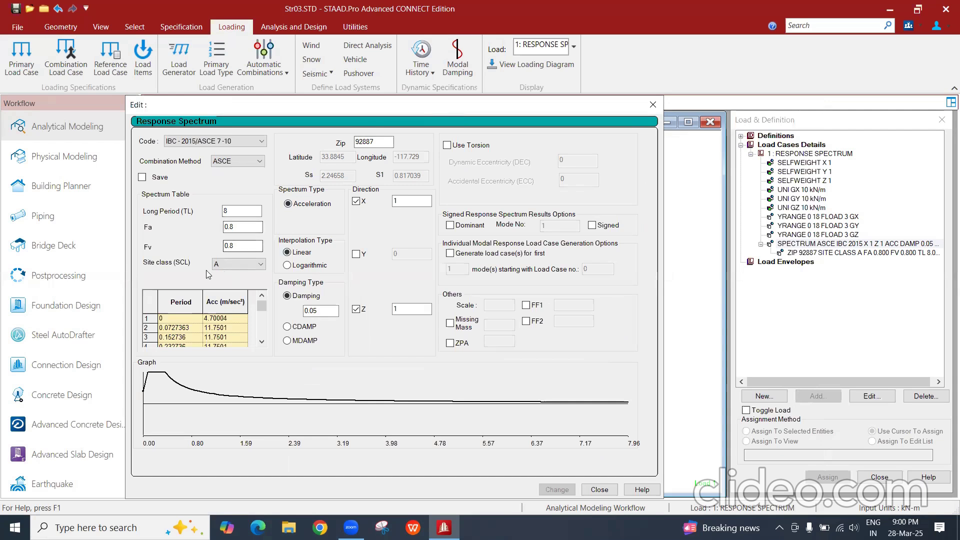
left_click(227, 264)
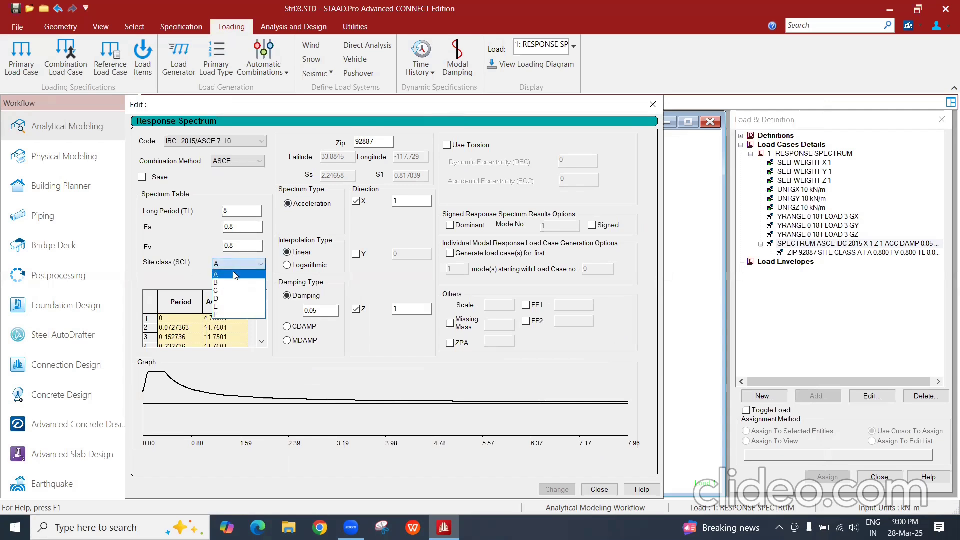
left_click(399, 245)
left_click(600, 490)
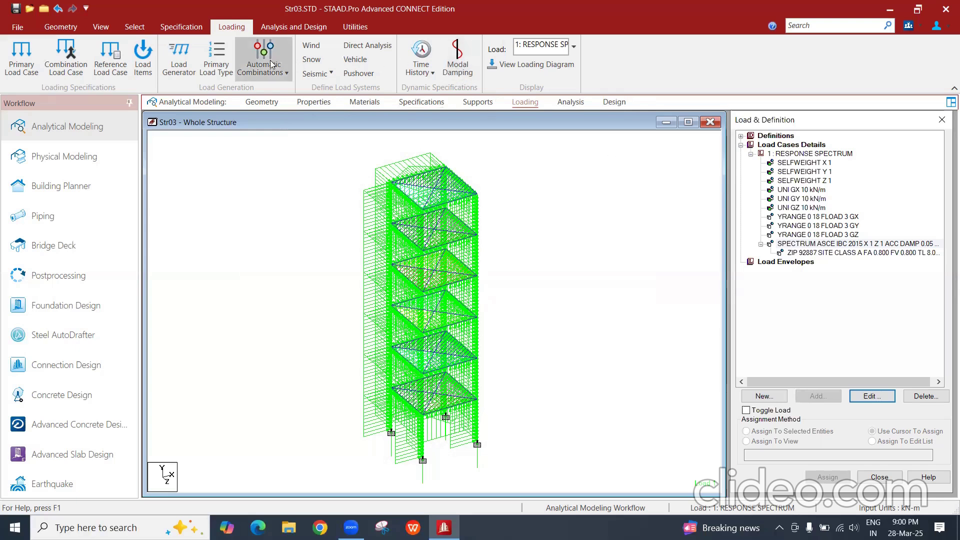
Step: Reopen the analysis output file and examine the participation factors and base shear table
left_click(355, 26)
left_click(379, 70)
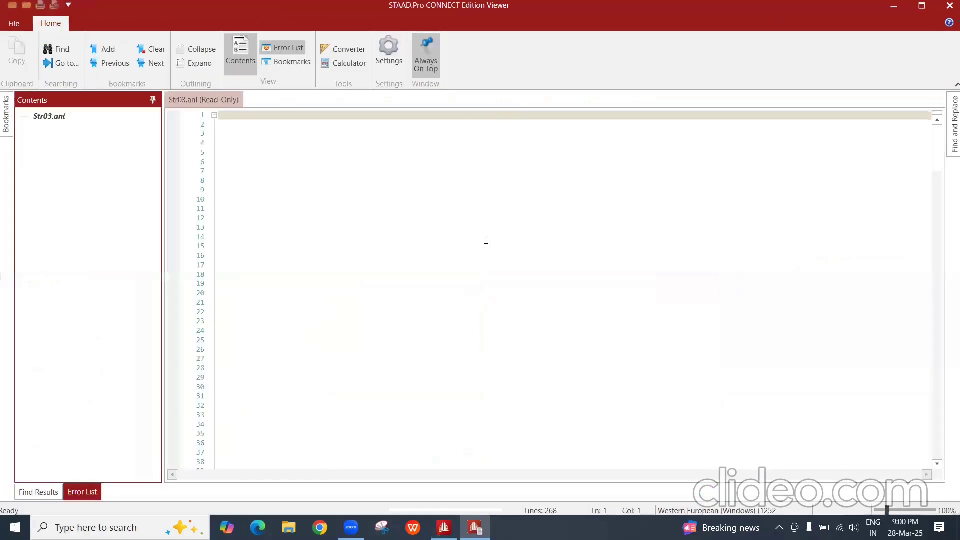
left_click(121, 205)
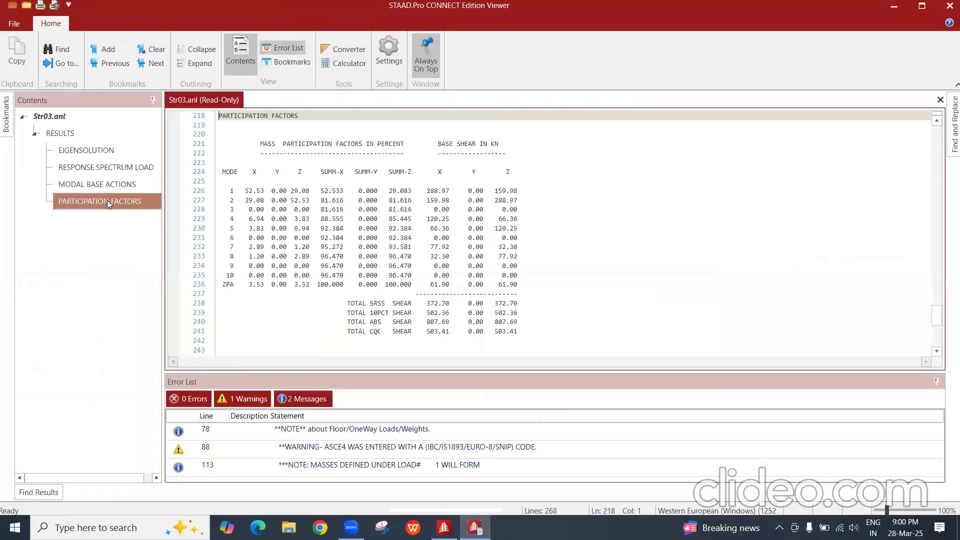